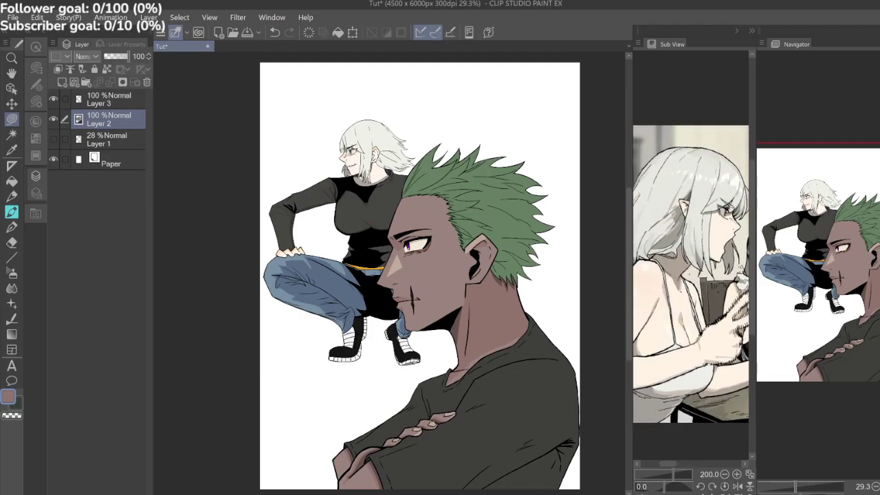
Mirror the reference picture in the Sub View horizontally and reposition it to show the white hair.
{"action": "left_click", "coordinate": [737, 486]}
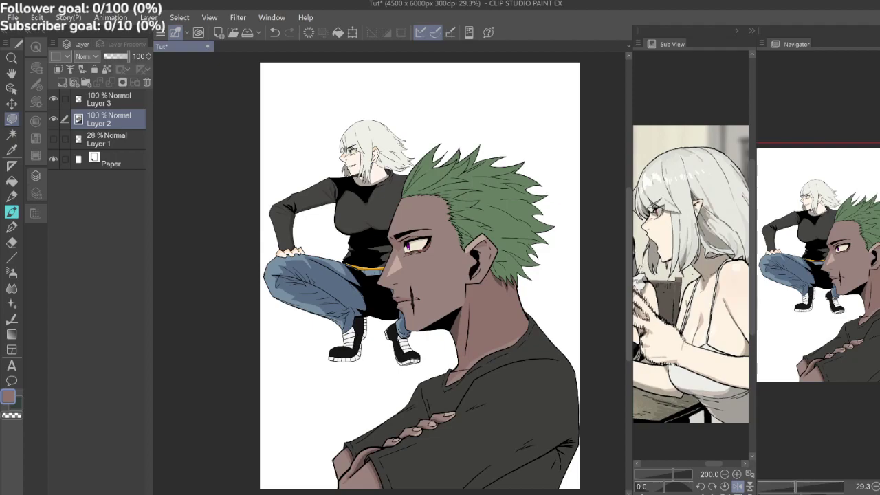
{"action": "mouse_move", "coordinate": [709, 275]}
{"action": "left_mouse_down"}
{"action": "mouse_move", "coordinate": [660, 277]}
{"action": "mouse_move", "coordinate": [694, 277]}
{"action": "left_mouse_up"}
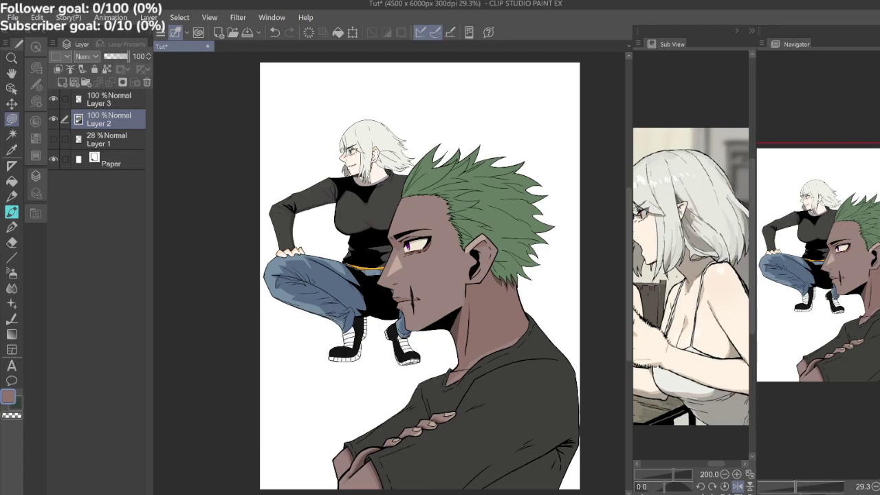
Sample the dark shadow colour from the woman's sleeve and lasso-fill a small shadow beside the bent elbow.
{"action": "scroll", "coordinate": [481, 241], "scroll_direction": "up", "scroll_amount": 3}
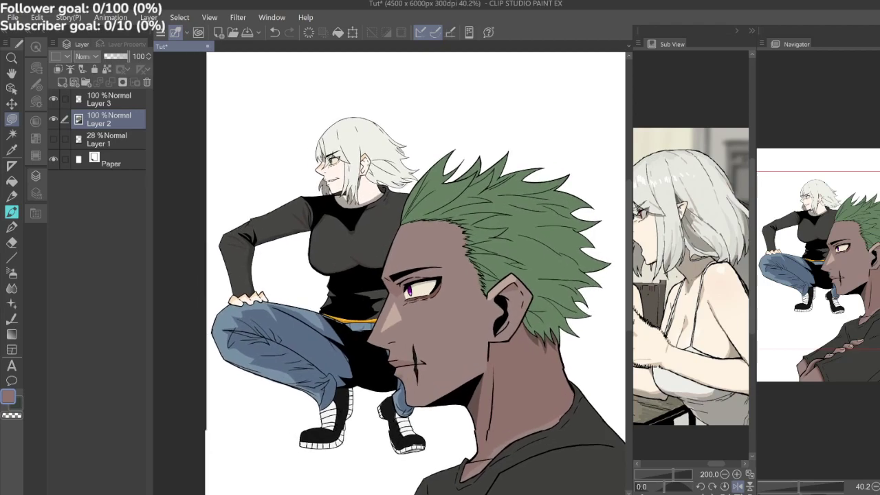
{"action": "scroll", "coordinate": [401, 167], "scroll_direction": "up", "scroll_amount": 2}
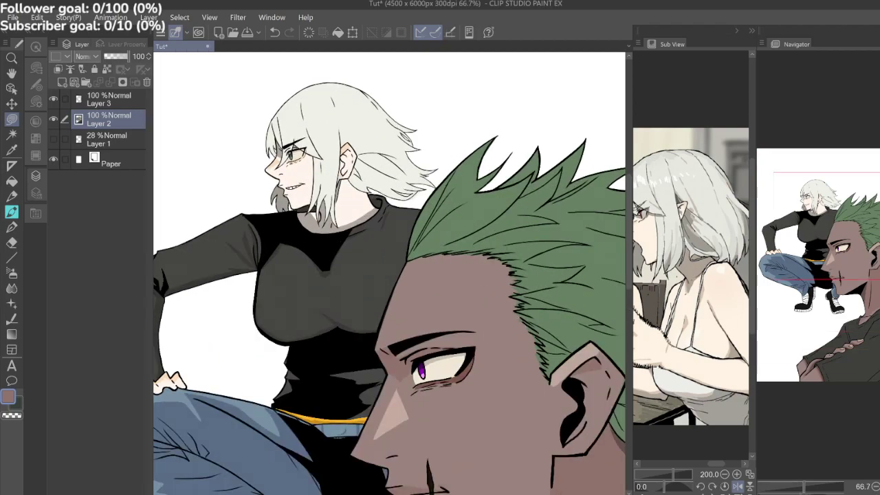
{"action": "left_click_drag", "start_coordinate": [385, 275], "coordinate": [476, 279]}
{"action": "scroll", "coordinate": [399, 275], "scroll_direction": "up", "scroll_amount": 2}
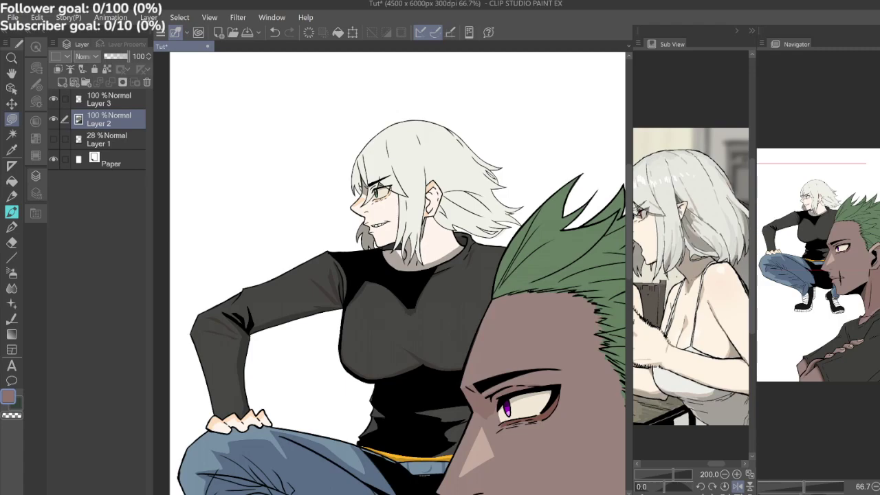
{"action": "key", "text": "i"}
{"action": "scroll", "coordinate": [260, 351], "scroll_direction": "up", "scroll_amount": 3}
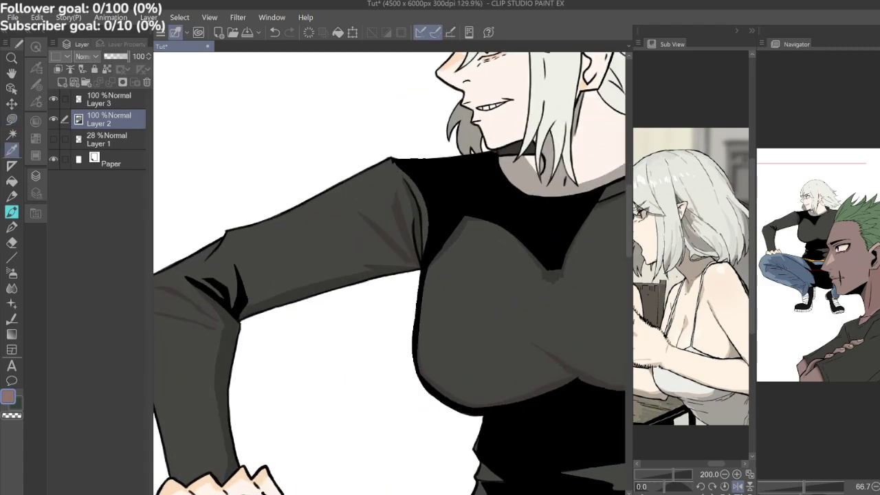
{"action": "left_click", "coordinate": [231, 339]}
{"action": "key", "text": "m"}
{"action": "mouse_move", "coordinate": [244, 320]}
{"action": "left_mouse_down"}
{"action": "mouse_move", "coordinate": [240, 302]}
{"action": "mouse_move", "coordinate": [245, 320]}
{"action": "mouse_move", "coordinate": [242, 310]}
{"action": "left_mouse_up"}
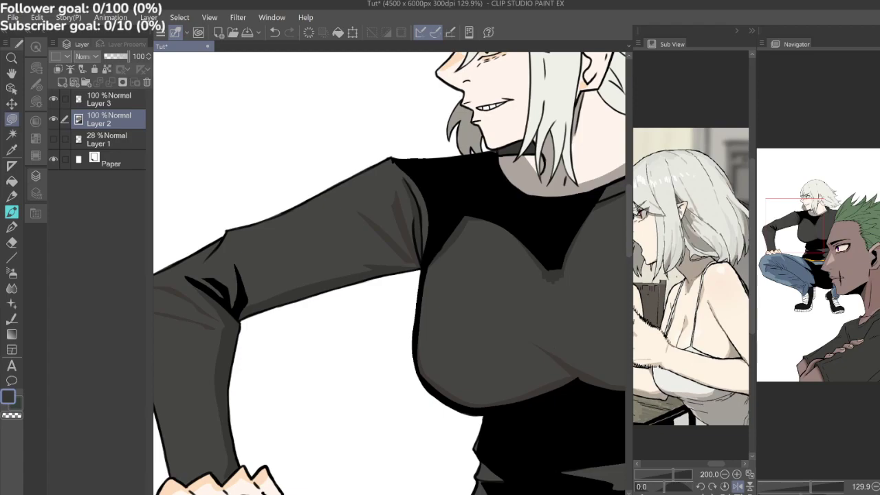
Sample the grey shadow colour from the woman's neck and lasso-fill the neck shadow along her collar.
{"action": "scroll", "coordinate": [217, 305], "scroll_direction": "down", "scroll_amount": 5}
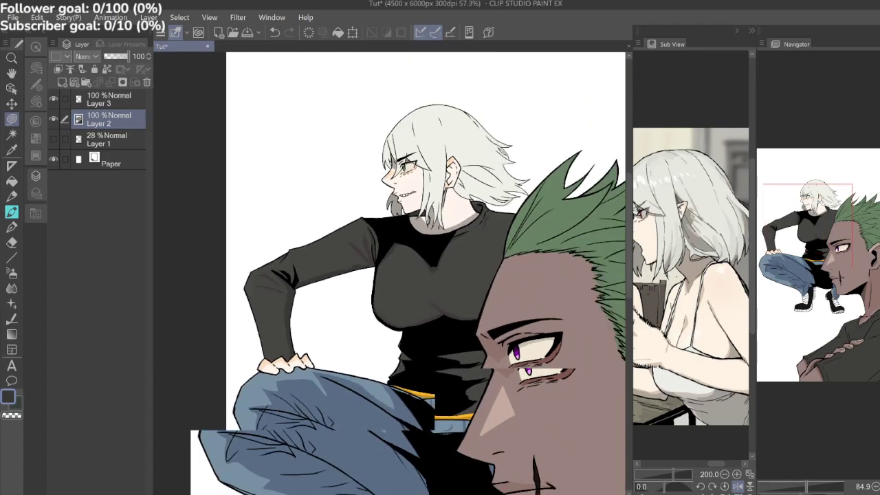
{"action": "scroll", "coordinate": [388, 242], "scroll_direction": "up", "scroll_amount": 3}
{"action": "key", "text": "i"}
{"action": "left_click", "coordinate": [411, 243]}
{"action": "scroll", "coordinate": [424, 252], "scroll_direction": "up", "scroll_amount": 5}
{"action": "key", "text": "m"}
{"action": "mouse_move", "coordinate": [300, 256]}
{"action": "left_mouse_down"}
{"action": "mouse_move", "coordinate": [358, 227]}
{"action": "mouse_move", "coordinate": [408, 185]}
{"action": "mouse_move", "coordinate": [429, 201]}
{"action": "mouse_move", "coordinate": [367, 247]}
{"action": "mouse_move", "coordinate": [364, 265]}
{"action": "left_mouse_up"}
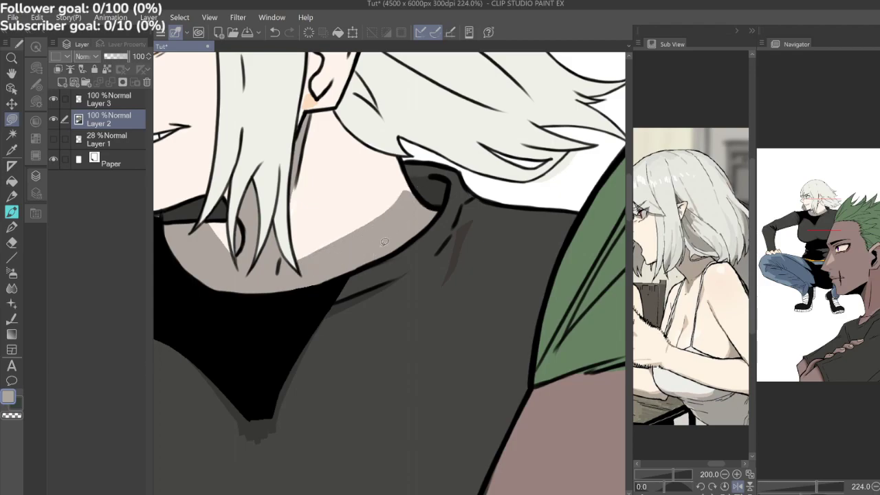
Examine the colouring of both characters across the whole illustration and up close.
{"action": "scroll", "coordinate": [318, 268], "scroll_direction": "down", "scroll_amount": 5}
{"action": "left_click_drag", "start_coordinate": [318, 268], "coordinate": [277, 287]}
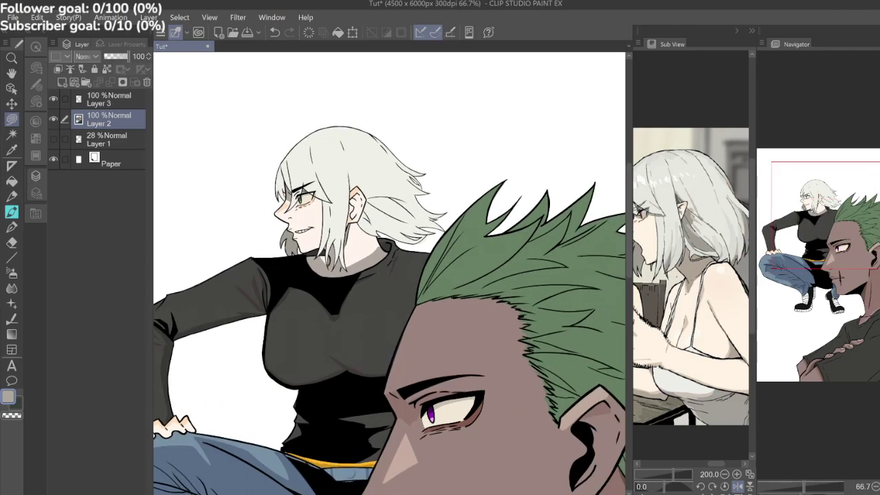
{"action": "scroll", "coordinate": [333, 146], "scroll_direction": "down", "scroll_amount": 3}
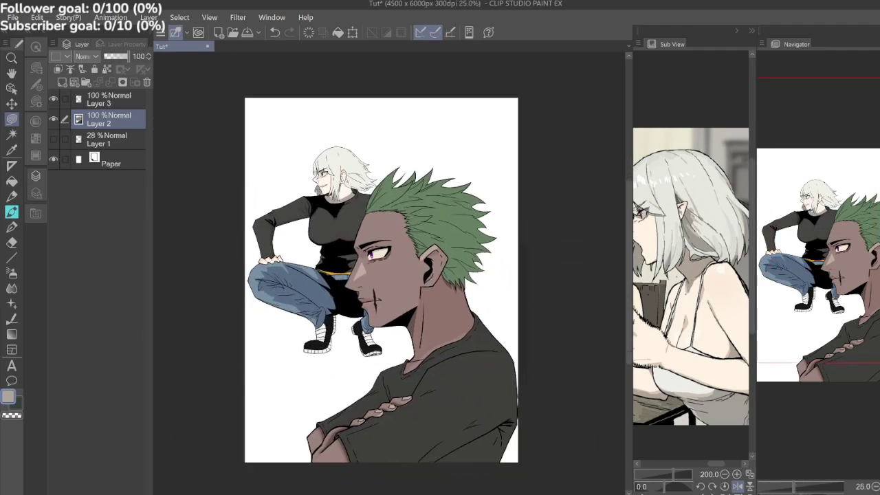
{"action": "scroll", "coordinate": [381, 187], "scroll_direction": "up", "scroll_amount": 1}
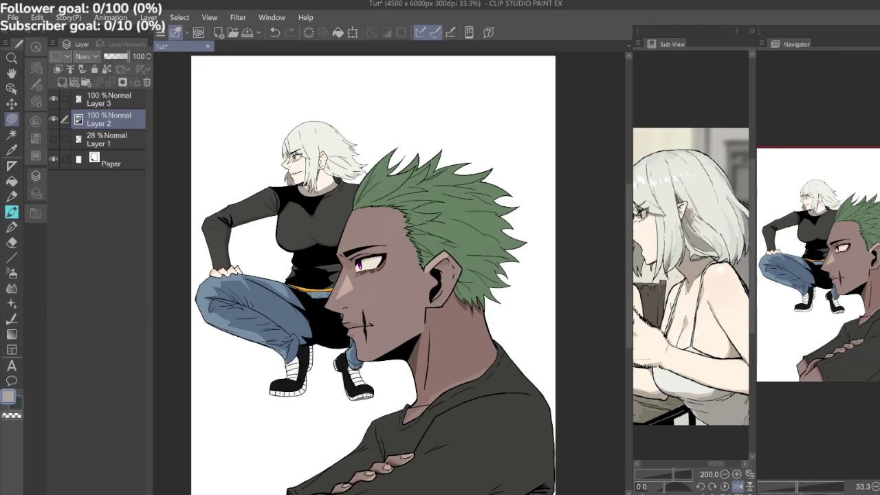
{"action": "scroll", "coordinate": [313, 306], "scroll_direction": "up", "scroll_amount": 5}
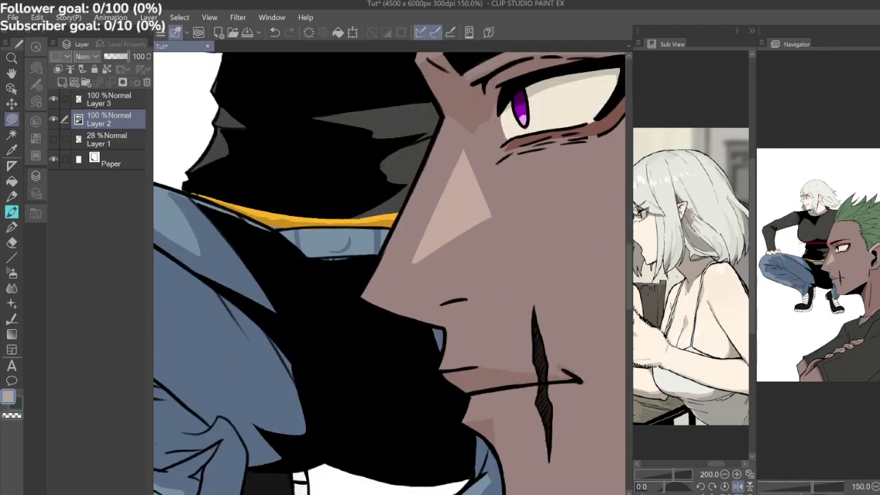
{"action": "scroll", "coordinate": [299, 275], "scroll_direction": "down", "scroll_amount": 4}
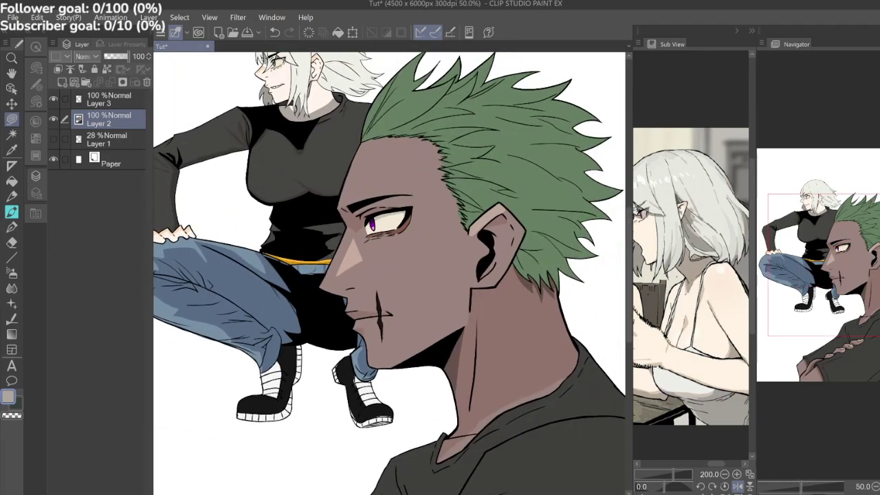
{"action": "scroll", "coordinate": [389, 275], "scroll_direction": "up", "scroll_amount": 3}
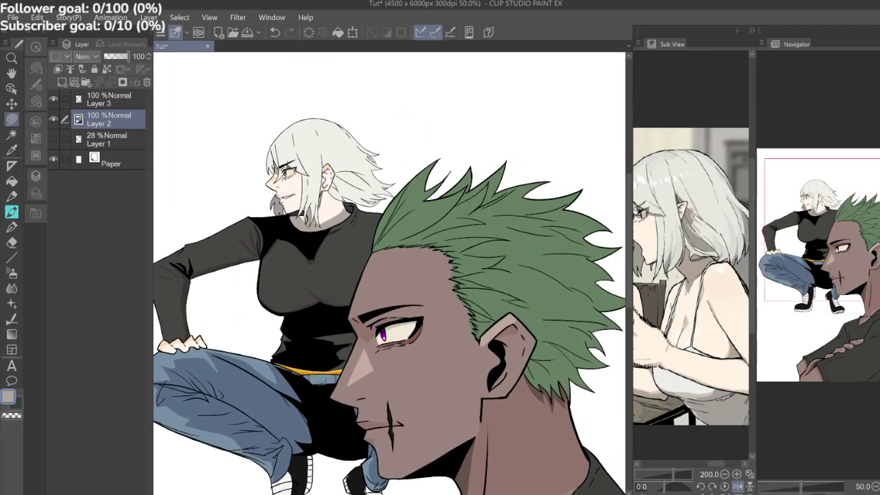
{"action": "left_click_drag", "start_coordinate": [389, 275], "coordinate": [404, 293]}
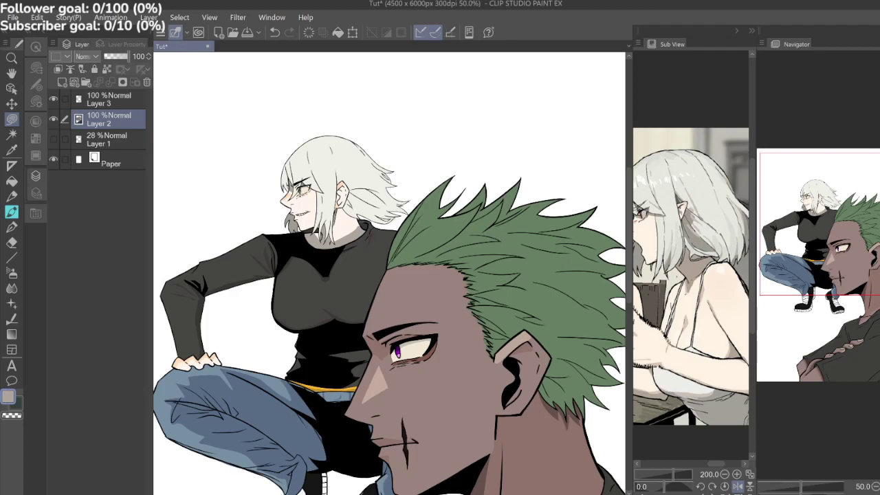
Select the woman's light grey hair area on Layer 2 with the Auto select tool.
{"action": "key", "text": "i"}
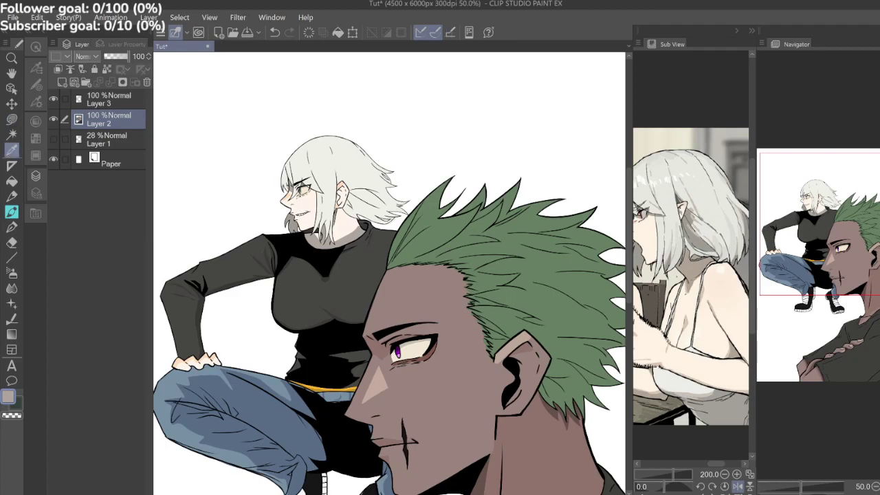
{"action": "left_click", "coordinate": [12, 134]}
{"action": "left_click", "coordinate": [357, 175]}
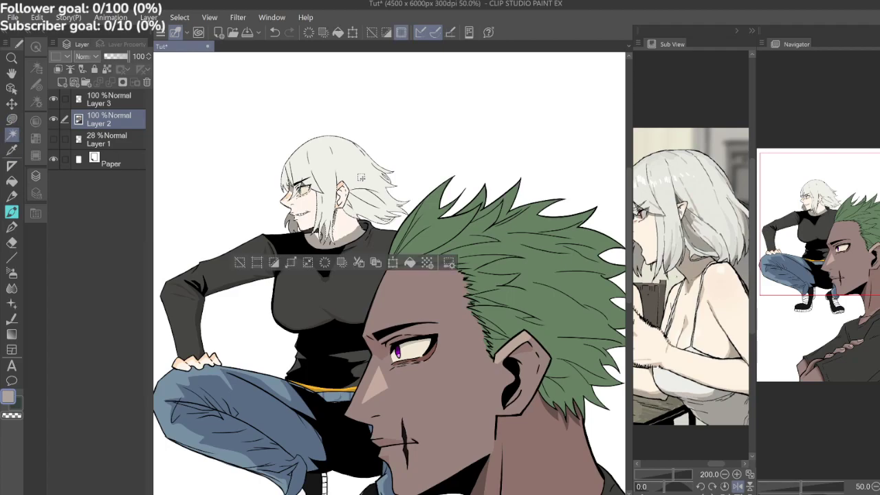
Sample white from the canvas background and lasso-fill a lighter area over the back of the woman's hair.
{"action": "scroll", "coordinate": [386, 176], "scroll_direction": "up", "scroll_amount": 2}
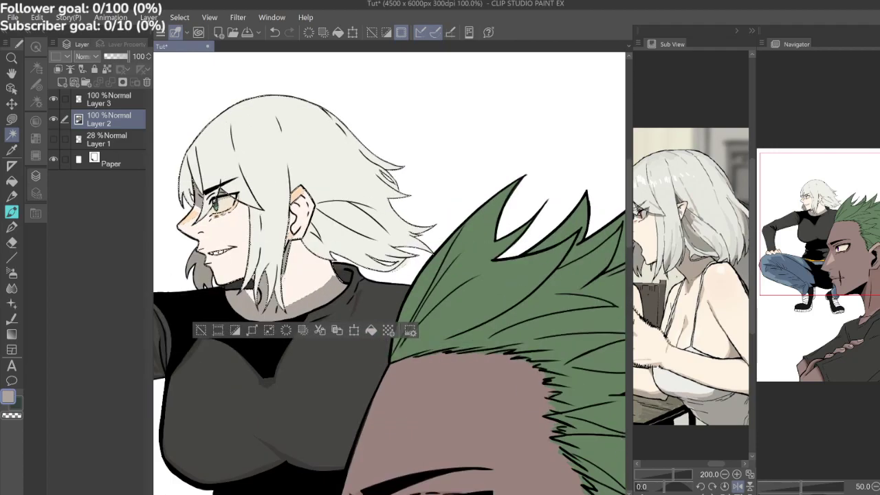
{"action": "left_click_drag", "start_coordinate": [387, 176], "coordinate": [403, 197]}
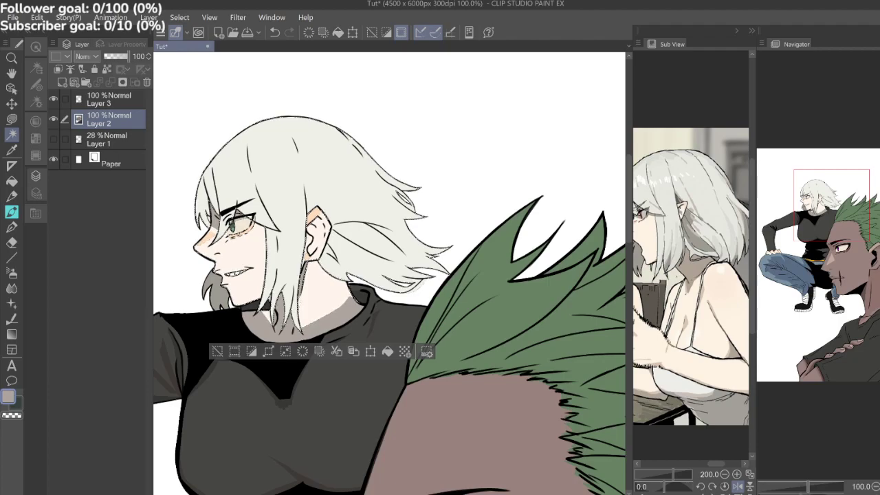
{"action": "key", "text": "i"}
{"action": "left_click", "coordinate": [323, 173]}
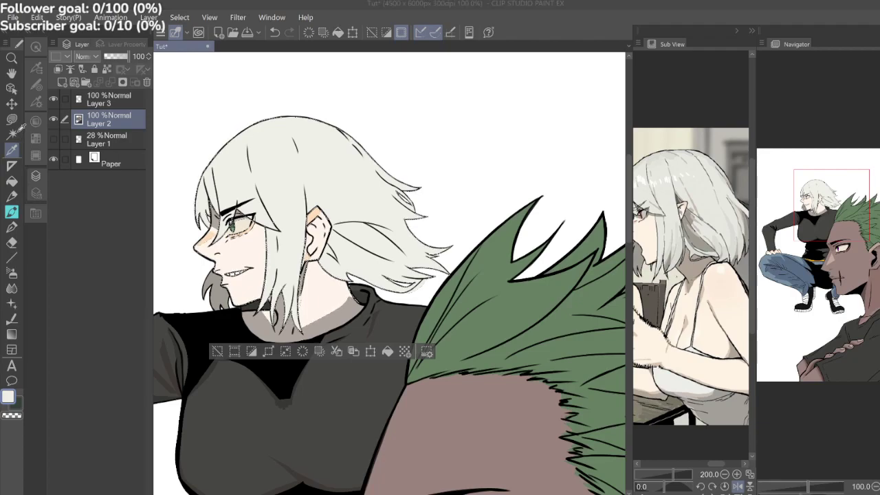
{"action": "left_click", "coordinate": [303, 95]}
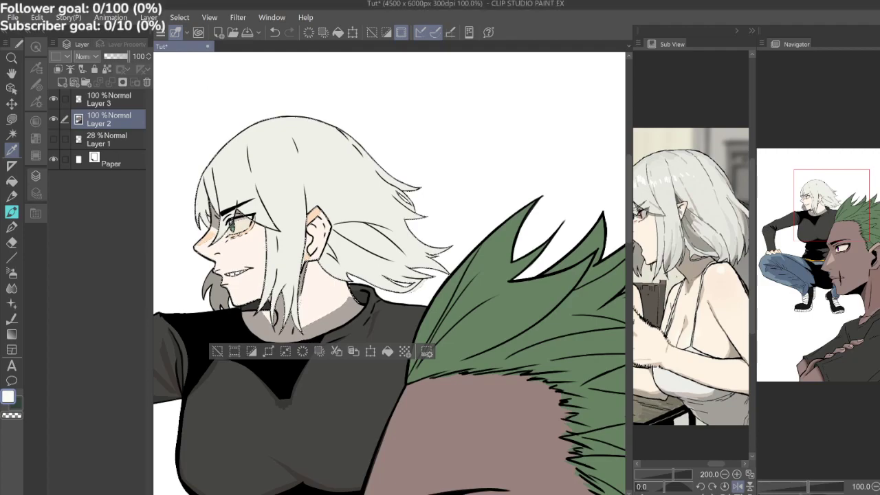
{"action": "key", "text": "m"}
{"action": "mouse_move", "coordinate": [382, 125]}
{"action": "left_mouse_down"}
{"action": "mouse_move", "coordinate": [350, 157]}
{"action": "mouse_move", "coordinate": [340, 214]}
{"action": "mouse_move", "coordinate": [348, 254]}
{"action": "left_mouse_up"}
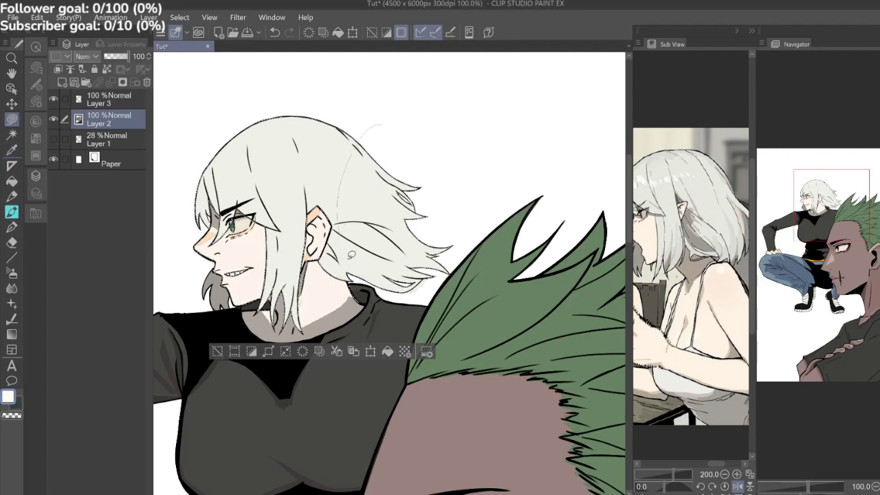
{"action": "mouse_move", "coordinate": [438, 275]}
{"action": "left_mouse_down"}
{"action": "mouse_move", "coordinate": [468, 199]}
{"action": "mouse_move", "coordinate": [434, 114]}
{"action": "left_mouse_up"}
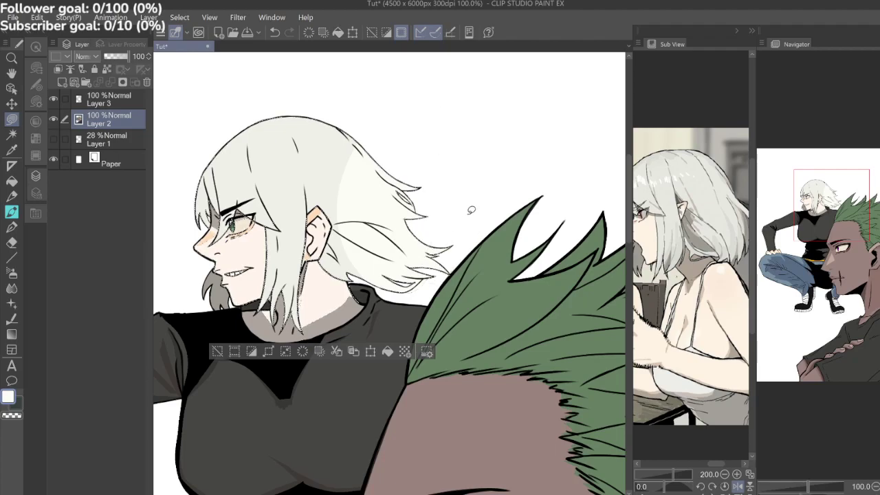
{"action": "left_click_drag", "start_coordinate": [463, 264], "coordinate": [471, 220]}
Change the Paper layer's colour to light grey.
{"action": "scroll", "coordinate": [440, 277], "scroll_direction": "up", "scroll_amount": 2}
{"action": "key", "text": "e"}
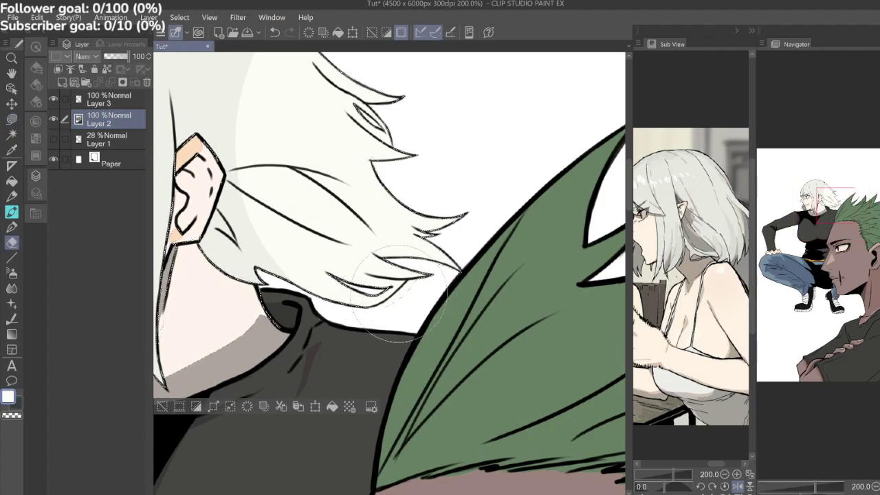
{"action": "left_click", "coordinate": [112, 160]}
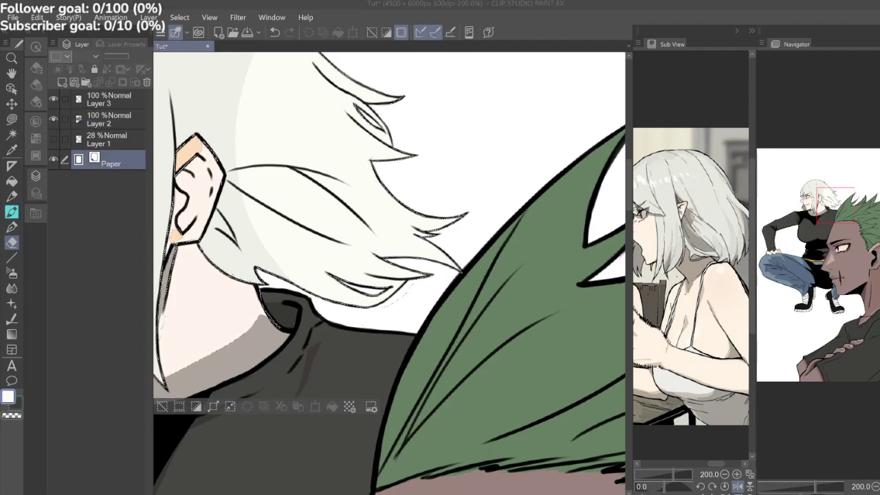
{"action": "key", "text": "Return"}
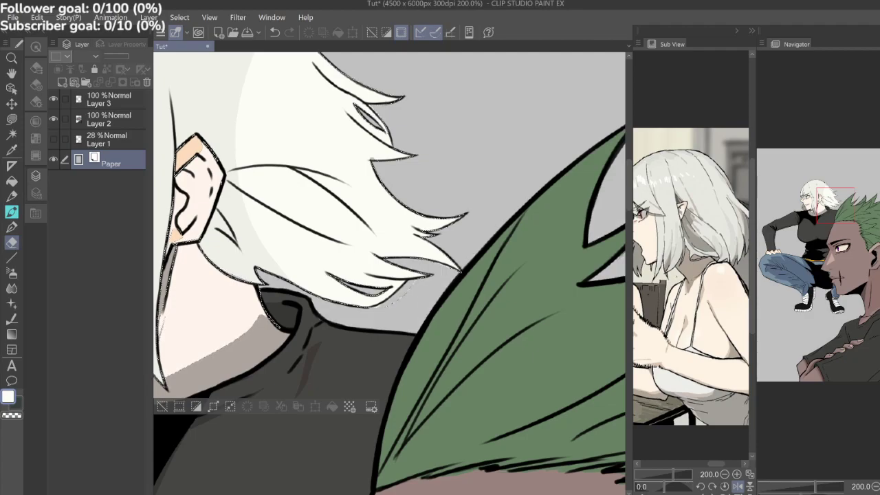
Return to Layer 2 and lasso-fill the crown and fringe of the woman's hair with the lighter white.
{"action": "left_click", "coordinate": [108, 119]}
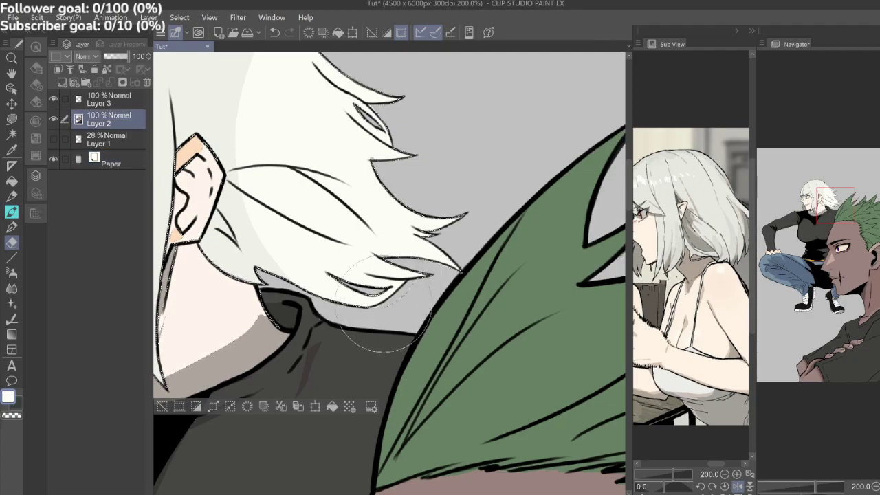
{"action": "left_click_drag", "start_coordinate": [418, 284], "coordinate": [445, 329]}
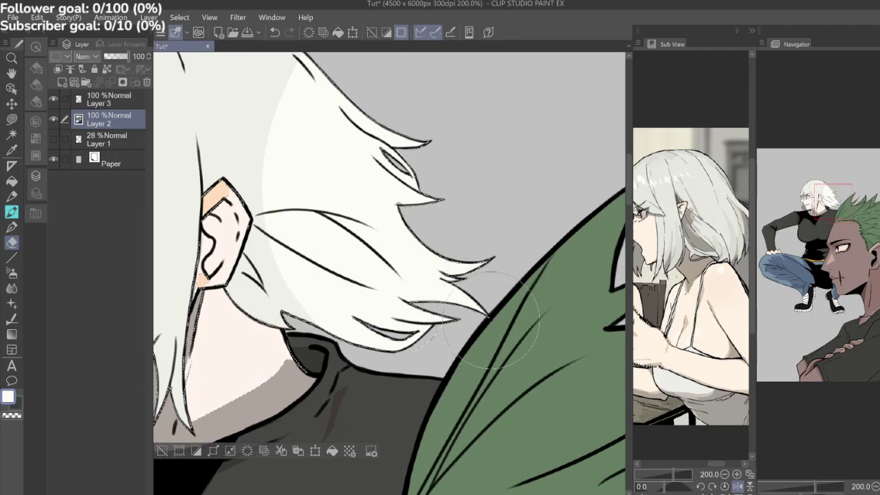
{"action": "scroll", "coordinate": [494, 316], "scroll_direction": "down", "scroll_amount": 3}
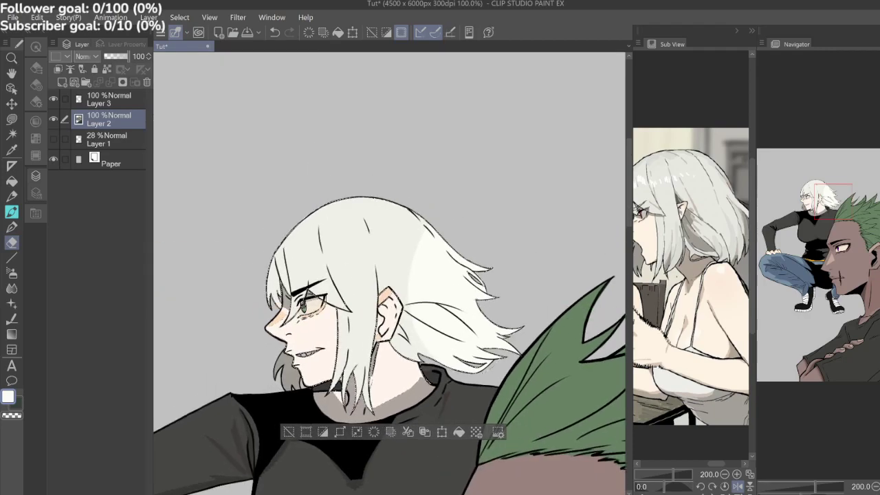
{"action": "key", "text": "m"}
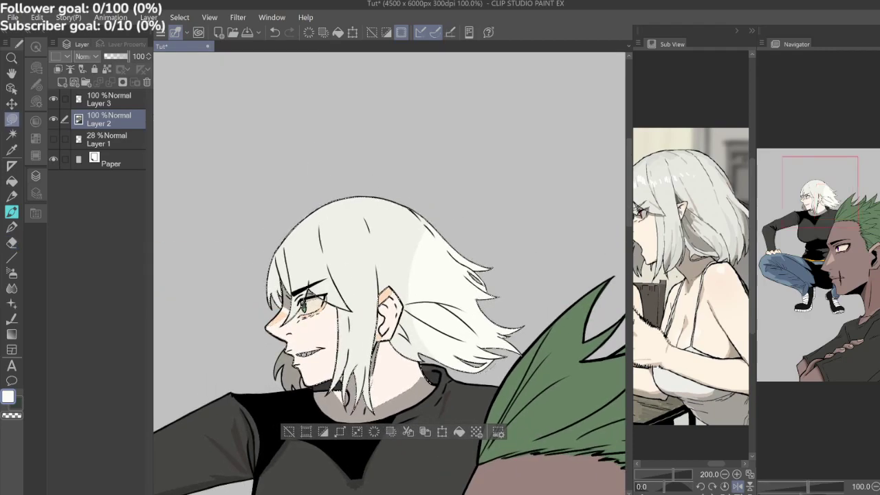
{"action": "mouse_move", "coordinate": [366, 264]}
{"action": "left_mouse_down"}
{"action": "mouse_move", "coordinate": [415, 258]}
{"action": "mouse_move", "coordinate": [448, 222]}
{"action": "mouse_move", "coordinate": [417, 180]}
{"action": "left_mouse_up"}
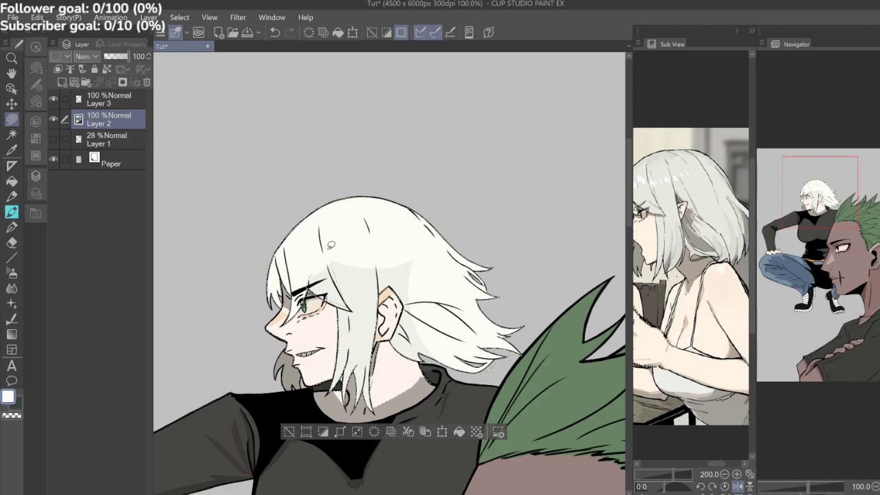
Lasso-fill the grey patches on the woman's fringe, side locks and hair in front of the ear with the lighter white.
{"action": "scroll", "coordinate": [371, 278], "scroll_direction": "up", "scroll_amount": 3}
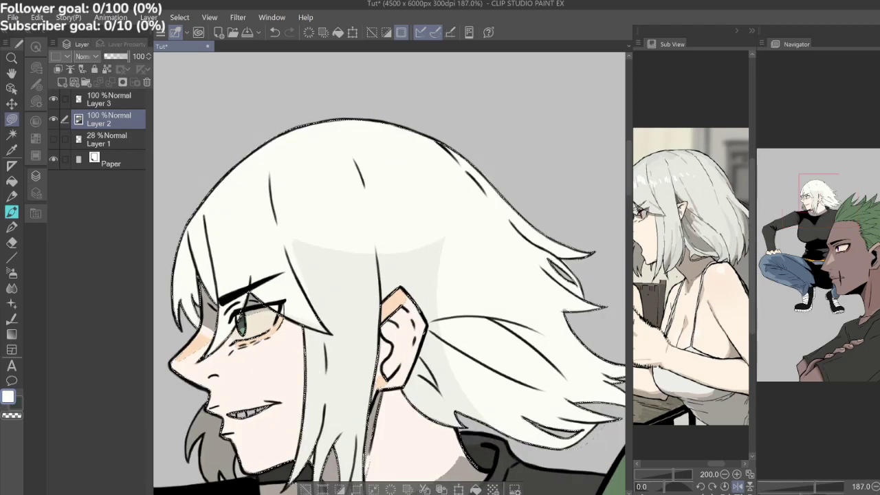
{"action": "mouse_move", "coordinate": [367, 299]}
{"action": "left_mouse_down"}
{"action": "mouse_move", "coordinate": [407, 282]}
{"action": "mouse_move", "coordinate": [430, 295]}
{"action": "mouse_move", "coordinate": [469, 262]}
{"action": "mouse_move", "coordinate": [468, 195]}
{"action": "left_mouse_up"}
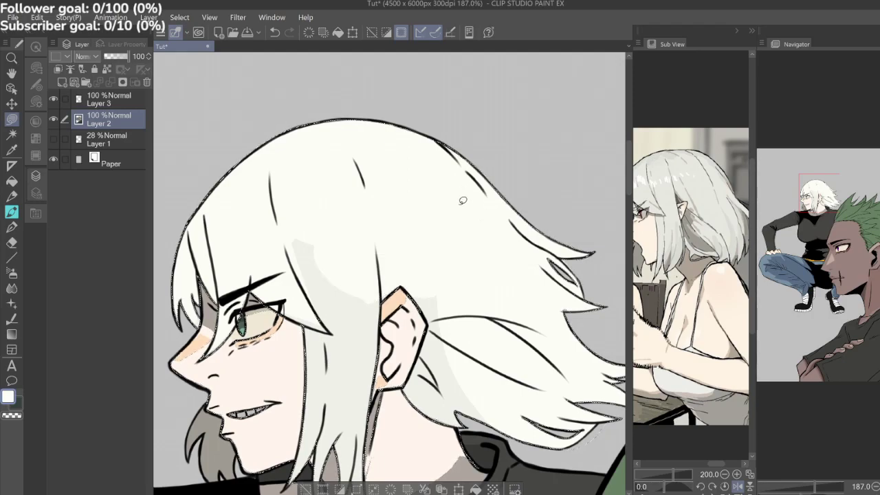
{"action": "mouse_move", "coordinate": [317, 230]}
{"action": "left_mouse_down"}
{"action": "mouse_move", "coordinate": [281, 243]}
{"action": "mouse_move", "coordinate": [328, 329]}
{"action": "mouse_move", "coordinate": [321, 366]}
{"action": "left_mouse_up"}
{"action": "left_click_drag", "start_coordinate": [315, 432], "coordinate": [321, 452]}
{"action": "mouse_move", "coordinate": [376, 318]}
{"action": "left_mouse_down"}
{"action": "mouse_move", "coordinate": [357, 199]}
{"action": "mouse_move", "coordinate": [361, 223]}
{"action": "left_mouse_up"}
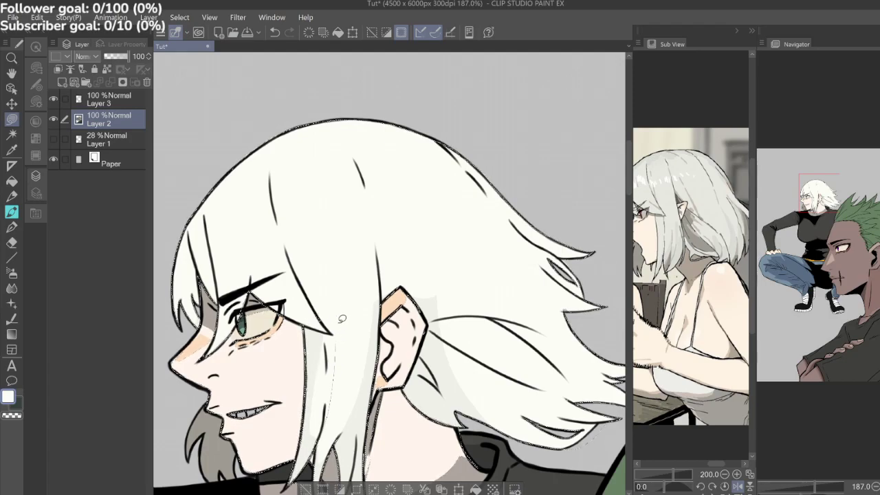
Lasso-fill the remaining grey area of the woman's hair behind the ear with the lighter white and clear the selection.
{"action": "scroll", "coordinate": [337, 358], "scroll_direction": "down", "scroll_amount": 3}
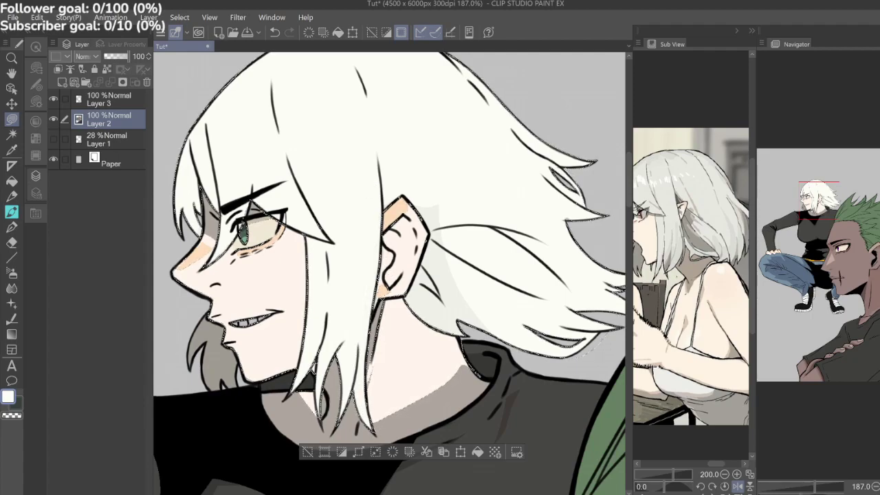
{"action": "mouse_move", "coordinate": [470, 281]}
{"action": "left_mouse_down"}
{"action": "mouse_move", "coordinate": [404, 289]}
{"action": "mouse_move", "coordinate": [366, 203]}
{"action": "mouse_move", "coordinate": [355, 215]}
{"action": "mouse_move", "coordinate": [366, 235]}
{"action": "mouse_move", "coordinate": [351, 283]}
{"action": "left_mouse_up"}
{"action": "mouse_move", "coordinate": [374, 333]}
{"action": "left_mouse_down"}
{"action": "mouse_move", "coordinate": [463, 351]}
{"action": "mouse_move", "coordinate": [428, 248]}
{"action": "left_mouse_up"}
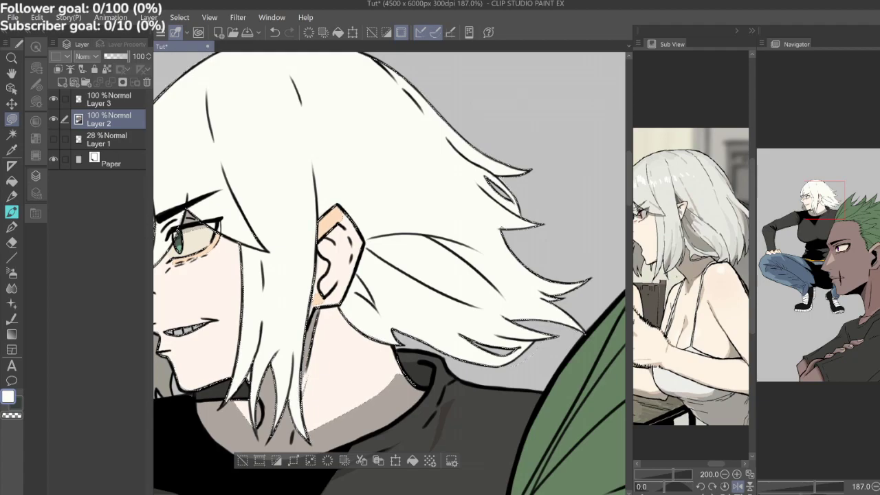
{"action": "key", "text": "ctrl+d"}
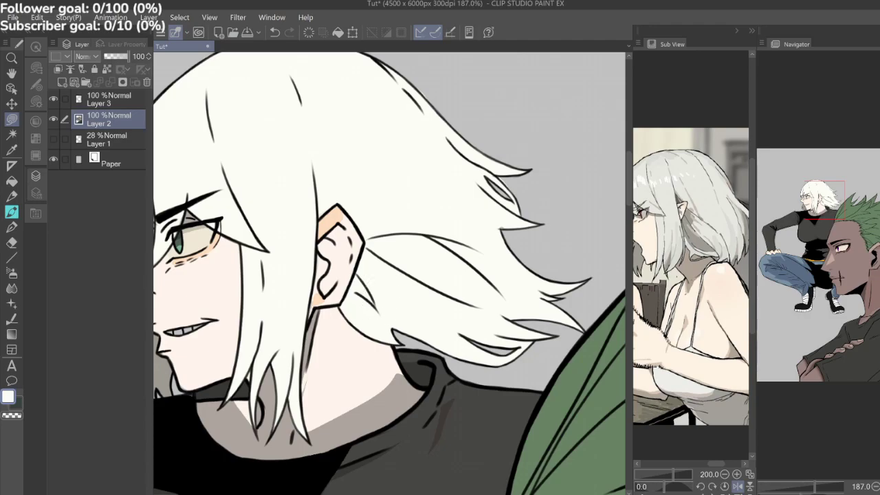
Set the sub colour to white and lasso-fill the woman's teeth with it.
{"action": "scroll", "coordinate": [440, 347], "scroll_direction": "down", "scroll_amount": 4}
{"action": "scroll", "coordinate": [440, 347], "scroll_direction": "down", "scroll_amount": 2}
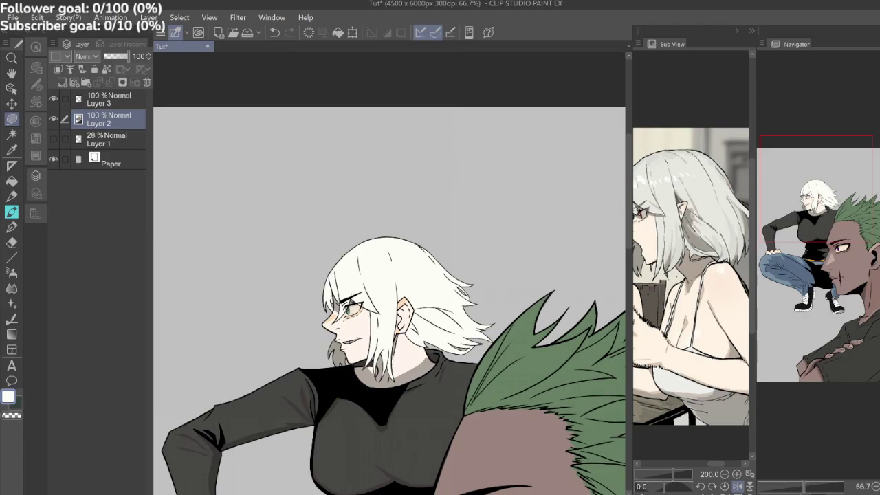
{"action": "scroll", "coordinate": [403, 309], "scroll_direction": "up", "scroll_amount": 4}
{"action": "scroll", "coordinate": [402, 310], "scroll_direction": "down", "scroll_amount": 1}
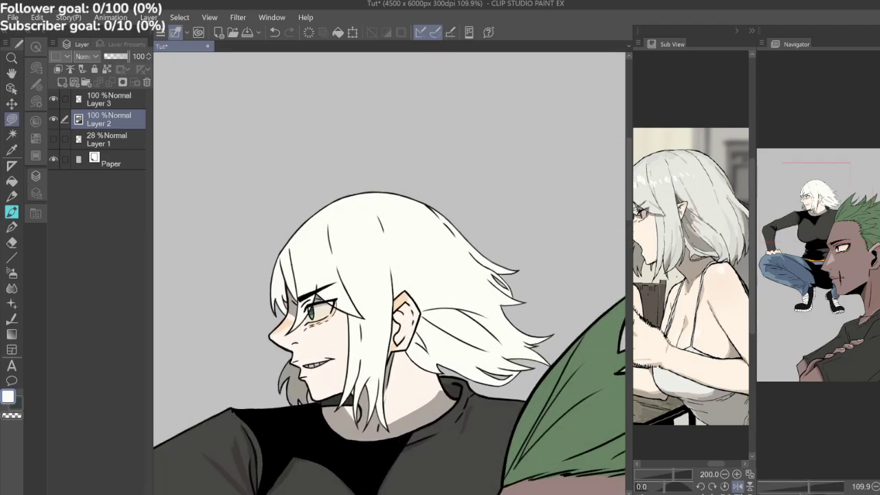
{"action": "mouse_move", "coordinate": [402, 310]}
{"action": "left_mouse_down"}
{"action": "mouse_move", "coordinate": [381, 323]}
{"action": "mouse_move", "coordinate": [376, 297]}
{"action": "mouse_move", "coordinate": [387, 278]}
{"action": "left_mouse_up"}
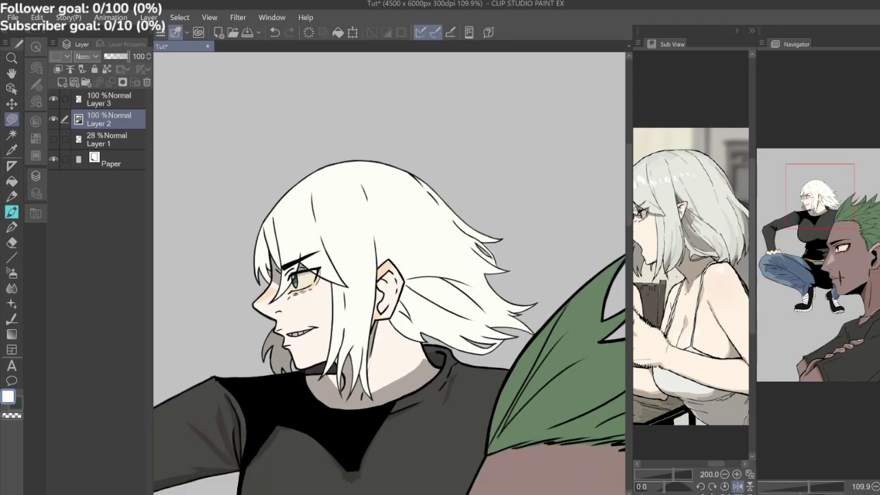
{"action": "scroll", "coordinate": [295, 348], "scroll_direction": "up", "scroll_amount": 6}
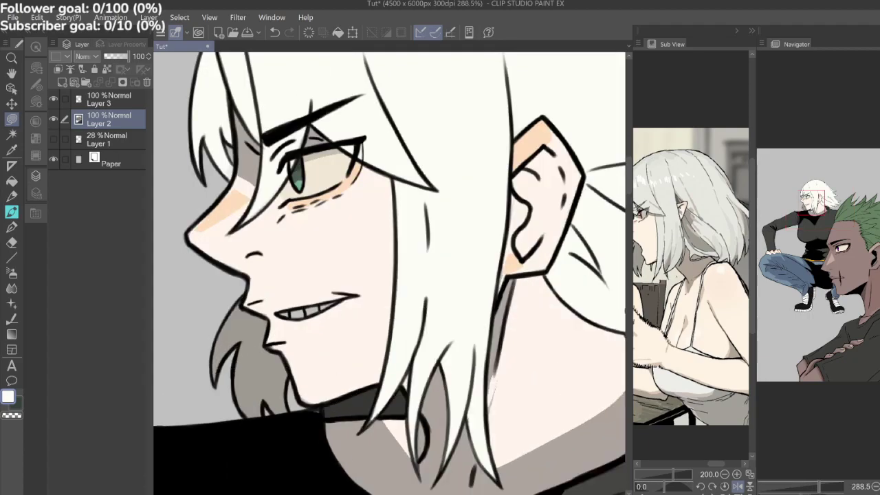
{"action": "double_click", "coordinate": [18, 405]}
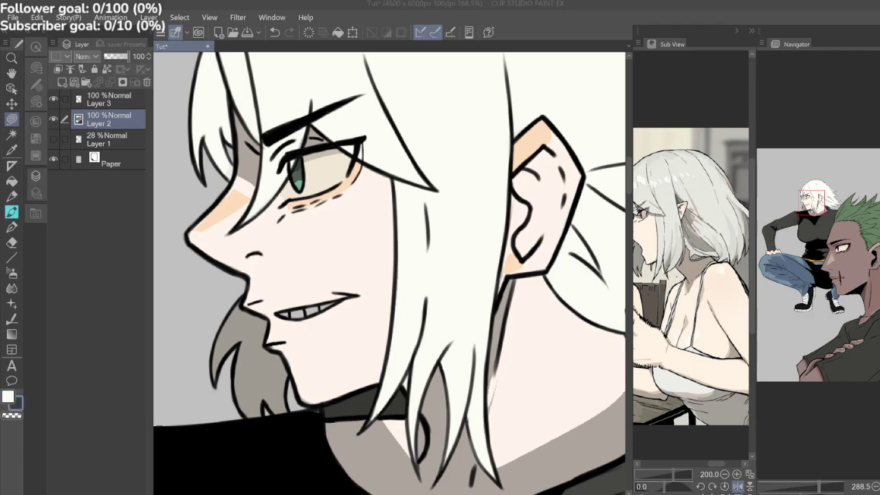
{"action": "key", "text": "Return"}
{"action": "key", "text": "minus"}
{"action": "key", "text": "minus"}
{"action": "key", "text": "minus"}
{"action": "key", "text": "minus"}
{"action": "key", "text": "minus"}
{"action": "key", "text": "minus"}
{"action": "scroll", "coordinate": [317, 323], "scroll_direction": "up", "scroll_amount": 2}
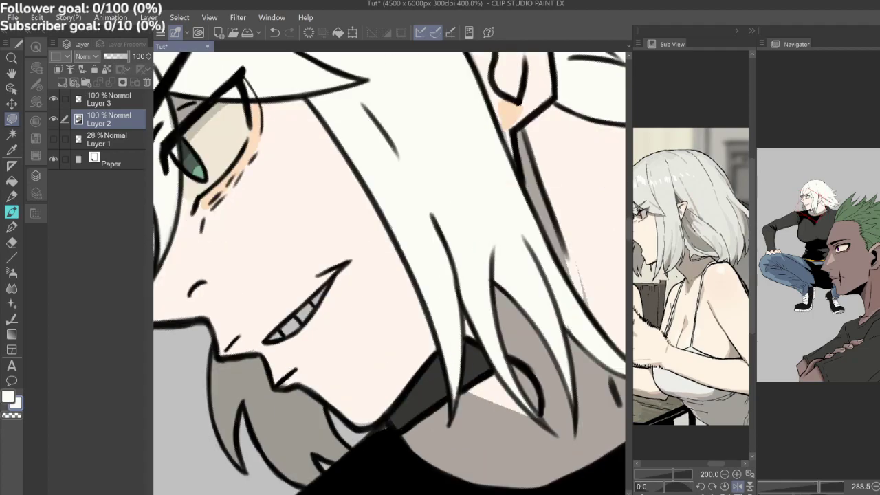
{"action": "mouse_move", "coordinate": [244, 347]}
{"action": "left_mouse_down"}
{"action": "mouse_move", "coordinate": [283, 339]}
{"action": "mouse_move", "coordinate": [302, 321]}
{"action": "mouse_move", "coordinate": [339, 255]}
{"action": "mouse_move", "coordinate": [303, 284]}
{"action": "left_mouse_up"}
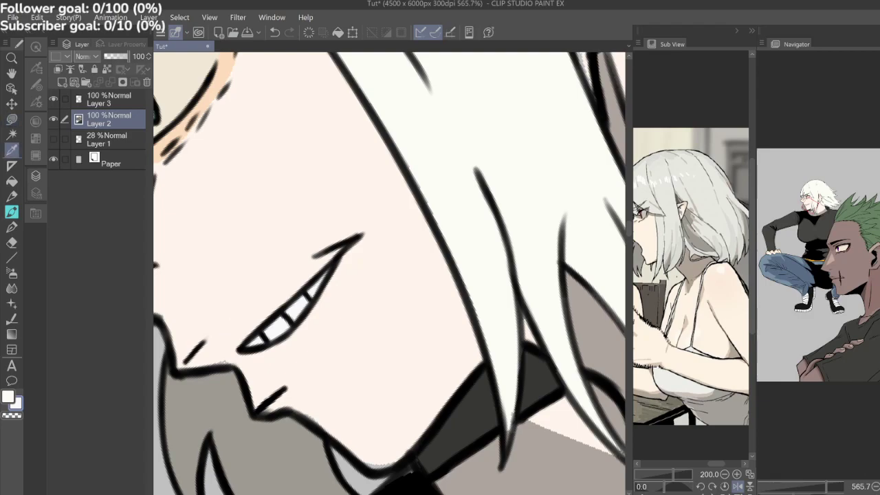
Lasso-fill small touch-ups in the skin colour around the woman's lips and chin.
{"action": "left_click_drag", "start_coordinate": [204, 366], "coordinate": [248, 368]}
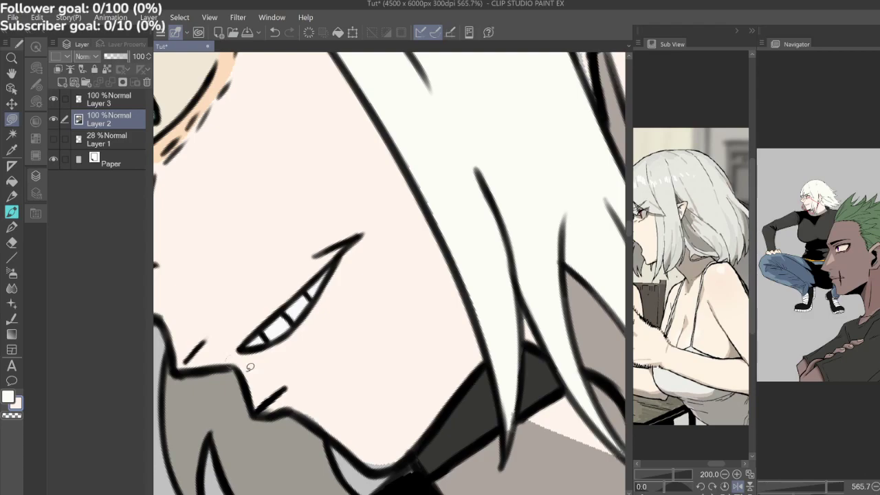
{"action": "key", "text": "ctrl+minus"}
{"action": "key", "text": "ctrl+minus"}
{"action": "key", "text": "ctrl+minus"}
{"action": "key", "text": "ctrl+minus"}
{"action": "left_click_drag", "start_coordinate": [306, 279], "coordinate": [289, 235]}
{"action": "scroll", "coordinate": [351, 277], "scroll_direction": "up", "scroll_amount": 5}
{"action": "mouse_move", "coordinate": [355, 278]}
{"action": "left_mouse_down"}
{"action": "mouse_move", "coordinate": [345, 296]}
{"action": "mouse_move", "coordinate": [377, 291]}
{"action": "left_mouse_up"}
{"action": "scroll", "coordinate": [440, 260], "scroll_direction": "down", "scroll_amount": 4}
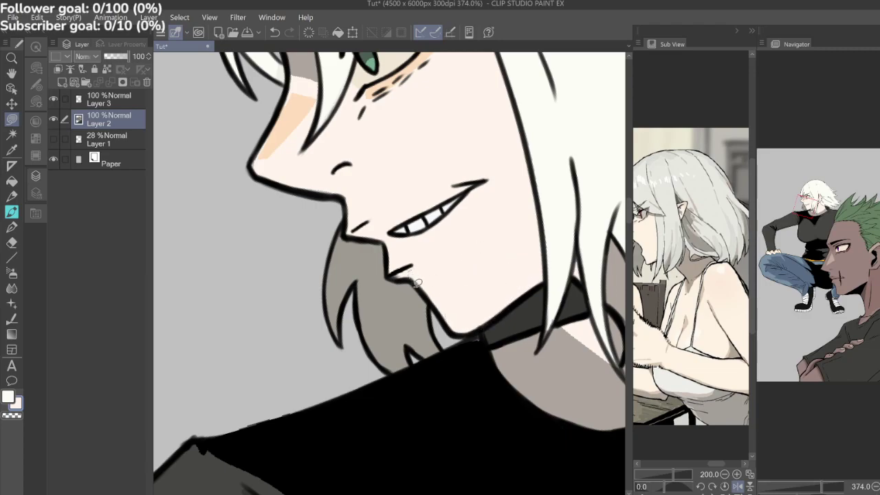
{"action": "left_click_drag", "start_coordinate": [440, 275], "coordinate": [345, 276]}
{"action": "key", "text": "x"}
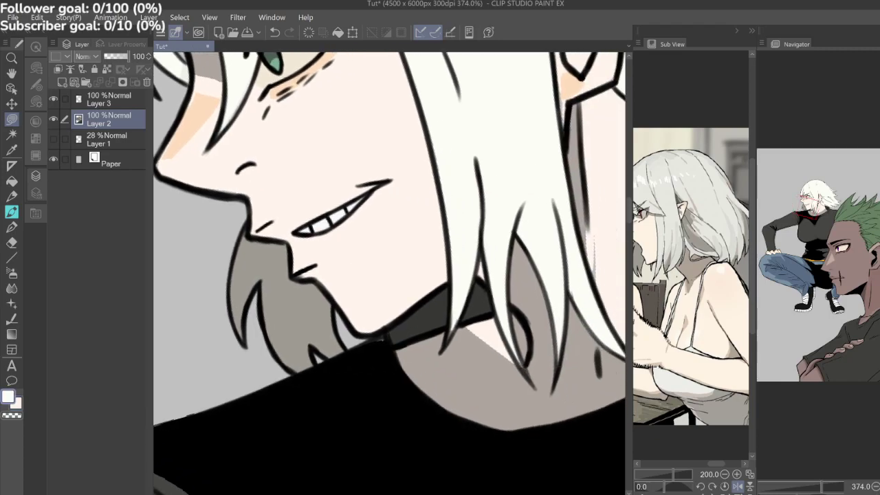
{"action": "mouse_move", "coordinate": [452, 319]}
{"action": "left_mouse_down"}
{"action": "mouse_move", "coordinate": [447, 344]}
{"action": "mouse_move", "coordinate": [466, 304]}
{"action": "left_mouse_up"}
{"action": "scroll", "coordinate": [442, 228], "scroll_direction": "down", "scroll_amount": 5}
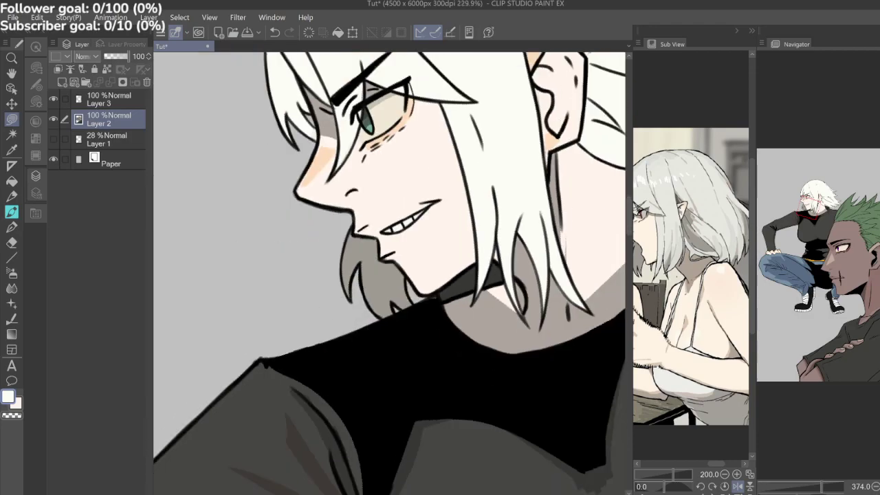
Sample the grey-beige shadow colour from the face under the fringe and lasso-fill a shadow on the woman's upper lip.
{"action": "scroll", "coordinate": [440, 206], "scroll_direction": "up", "scroll_amount": 4}
{"action": "left_click_drag", "start_coordinate": [386, 233], "coordinate": [400, 311]}
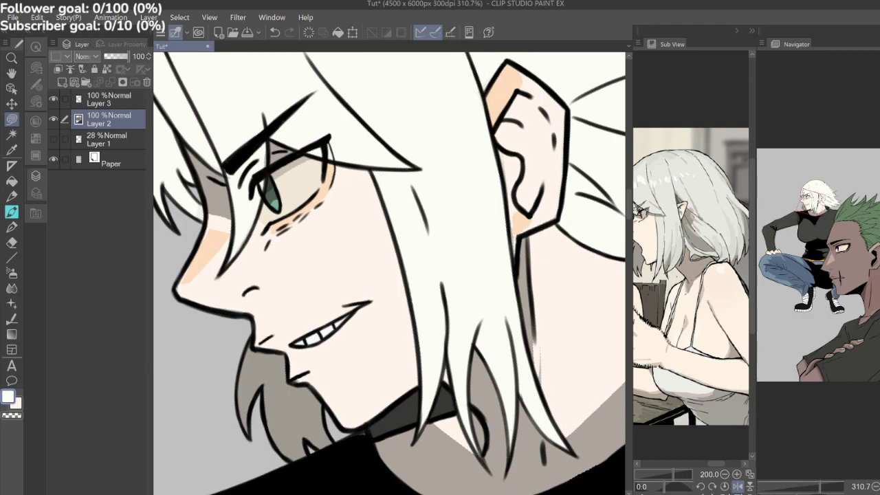
{"action": "key", "text": "i"}
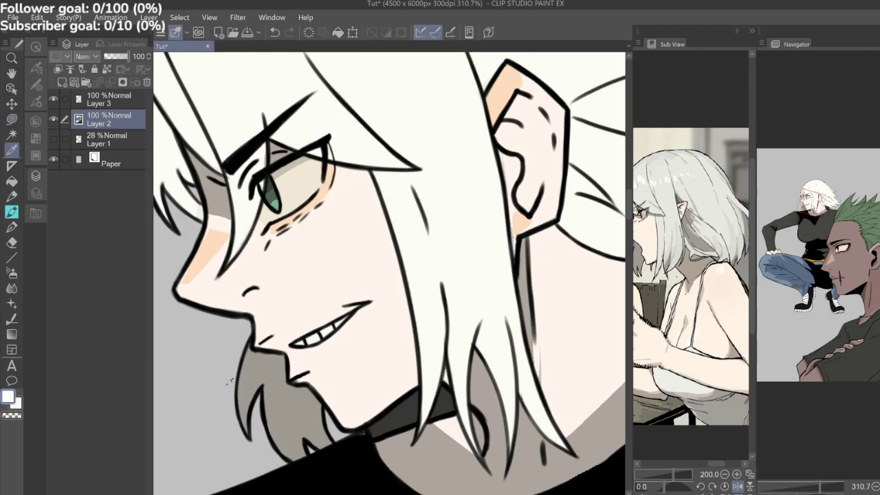
{"action": "left_click", "coordinate": [228, 220]}
{"action": "key", "text": "m"}
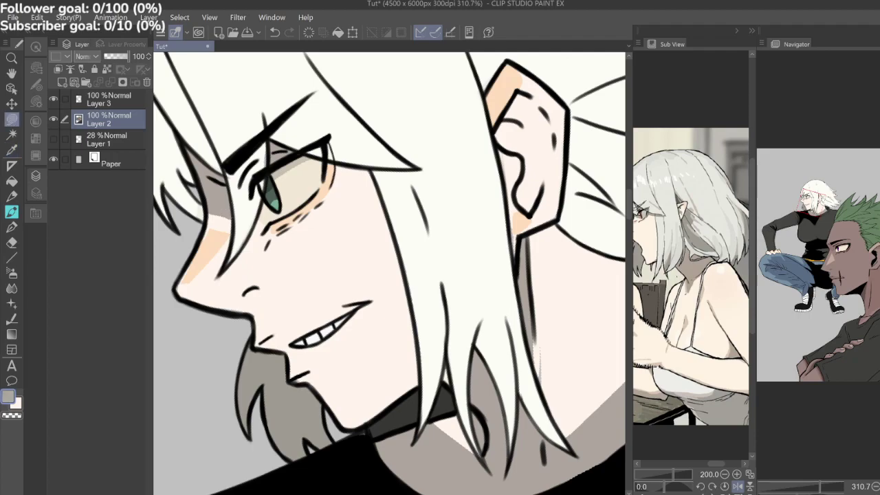
{"action": "mouse_move", "coordinate": [260, 343]}
{"action": "left_mouse_down"}
{"action": "mouse_move", "coordinate": [366, 300]}
{"action": "mouse_move", "coordinate": [291, 343]}
{"action": "mouse_move", "coordinate": [254, 346]}
{"action": "left_mouse_up"}
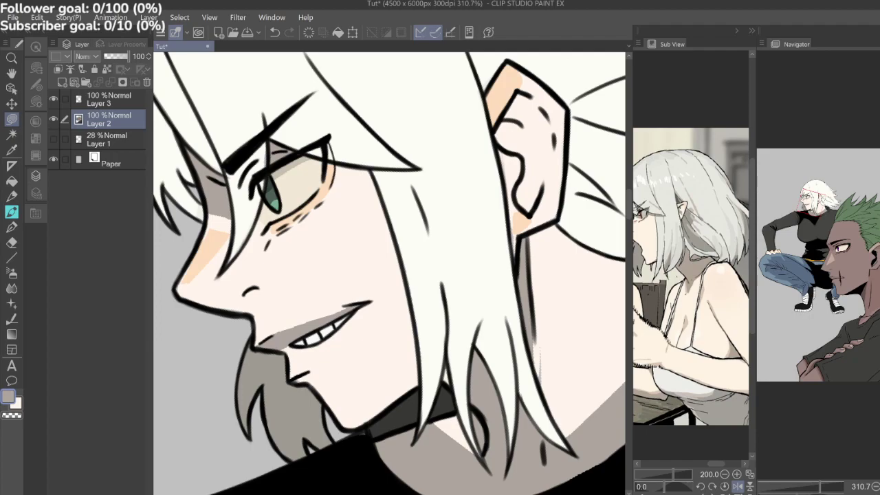
{"action": "left_click_drag", "start_coordinate": [344, 303], "coordinate": [372, 298]}
Lasso-fill a grey-beige shadow below the woman's lower lip and touch up the shadow at the mouth corner.
{"action": "key", "text": "ctrl+plus"}
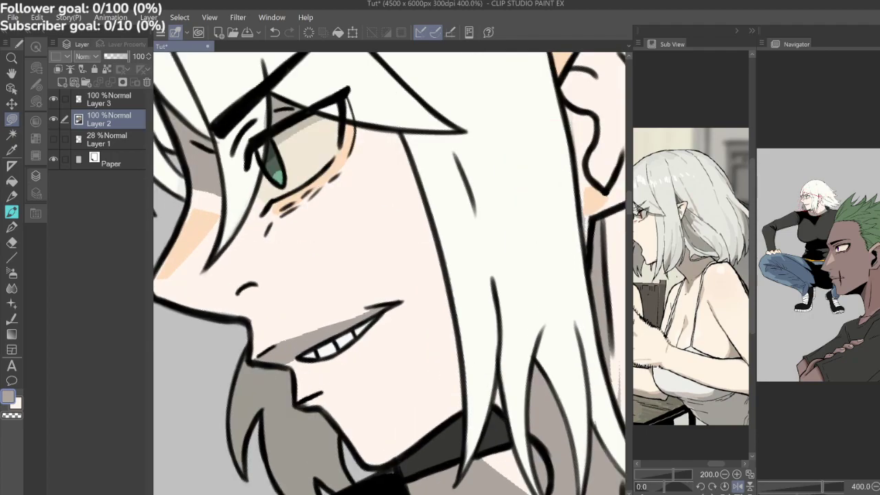
{"action": "mouse_move", "coordinate": [317, 393]}
{"action": "left_mouse_down"}
{"action": "mouse_move", "coordinate": [340, 397]}
{"action": "mouse_move", "coordinate": [347, 425]}
{"action": "mouse_move", "coordinate": [299, 399]}
{"action": "left_mouse_up"}
{"action": "scroll", "coordinate": [389, 273], "scroll_direction": "down", "scroll_amount": 6}
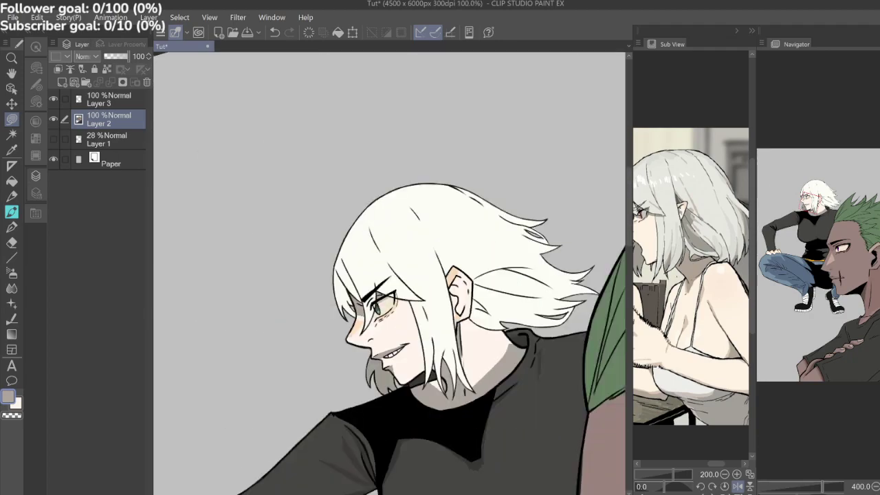
{"action": "scroll", "coordinate": [454, 330], "scroll_direction": "down", "scroll_amount": 2}
{"action": "key", "text": "ctrl+at"}
{"action": "left_click_drag", "start_coordinate": [454, 330], "coordinate": [358, 247]}
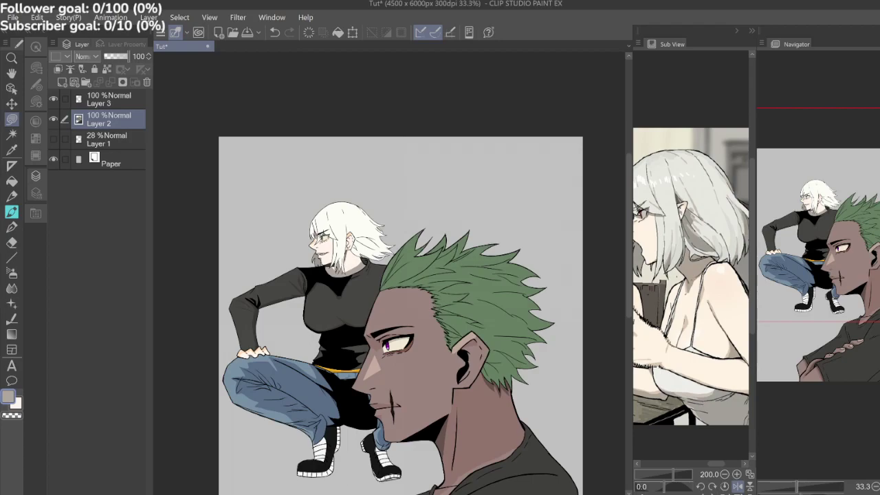
{"action": "scroll", "coordinate": [337, 257], "scroll_direction": "up", "scroll_amount": 5}
{"action": "mouse_move", "coordinate": [273, 244]}
{"action": "left_mouse_down"}
{"action": "mouse_move", "coordinate": [267, 239]}
{"action": "mouse_move", "coordinate": [284, 246]}
{"action": "left_mouse_up"}
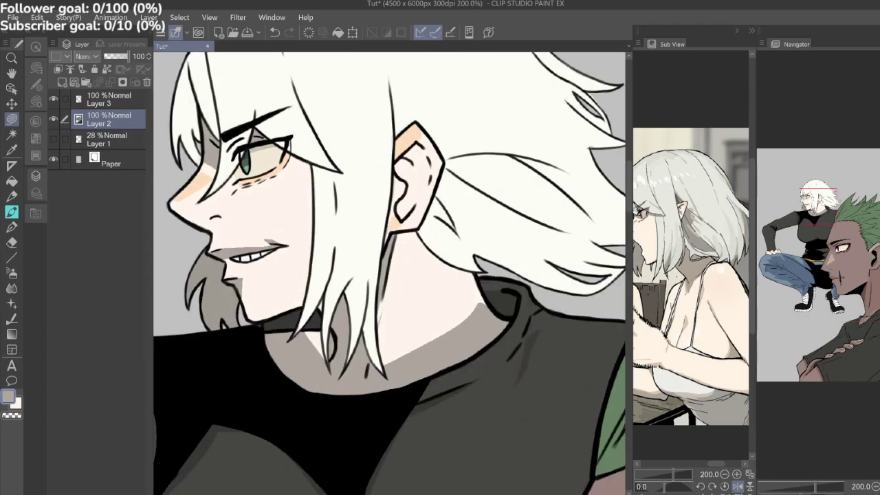
Lasso-fill grey-beige shadows between the fingers of the woman's hand resting on her knee.
{"action": "scroll", "coordinate": [341, 240], "scroll_direction": "down", "scroll_amount": 4}
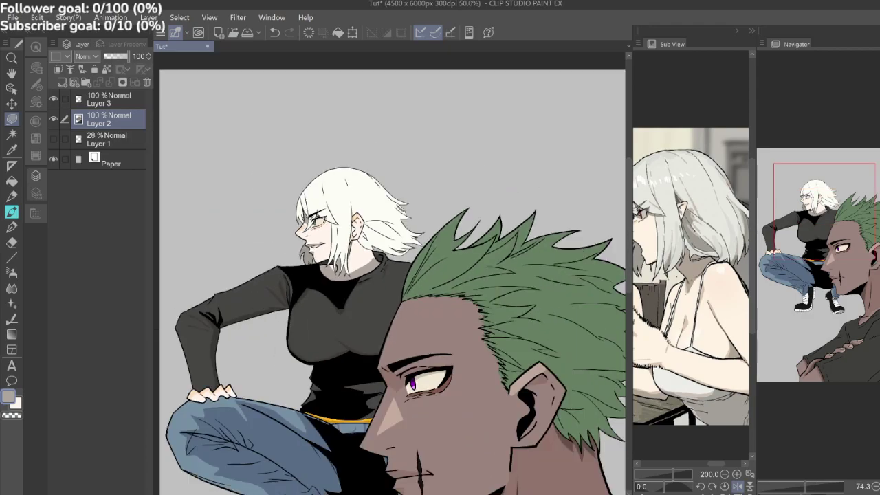
{"action": "scroll", "coordinate": [341, 240], "scroll_direction": "down", "scroll_amount": 1}
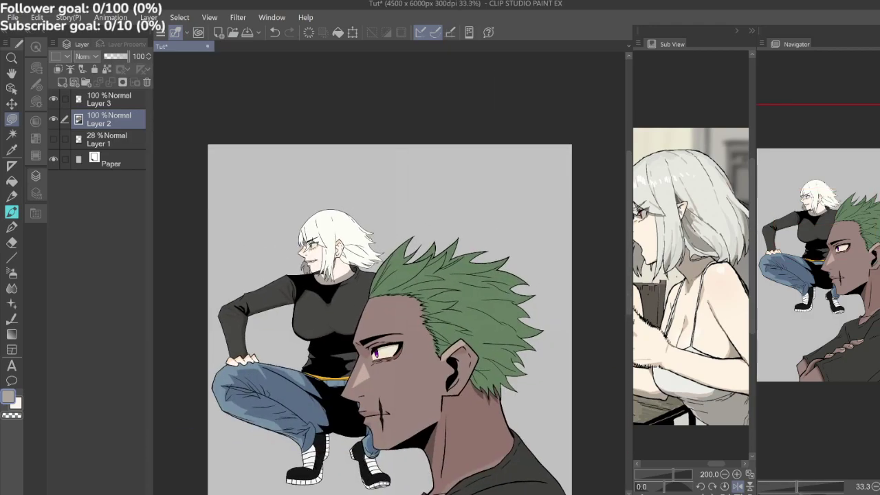
{"action": "scroll", "coordinate": [236, 364], "scroll_direction": "up", "scroll_amount": 6}
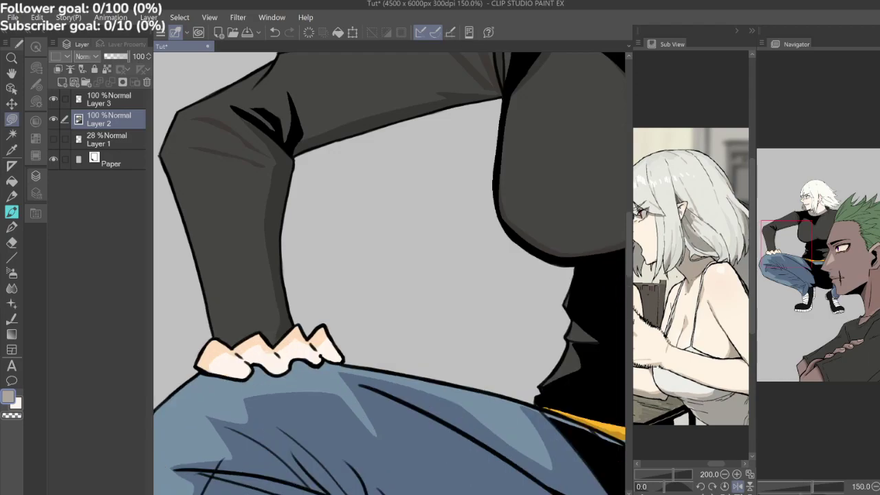
{"action": "mouse_move", "coordinate": [212, 342]}
{"action": "left_mouse_down"}
{"action": "mouse_move", "coordinate": [243, 320]}
{"action": "mouse_move", "coordinate": [287, 386]}
{"action": "mouse_move", "coordinate": [263, 362]}
{"action": "mouse_move", "coordinate": [235, 363]}
{"action": "mouse_move", "coordinate": [215, 344]}
{"action": "left_mouse_up"}
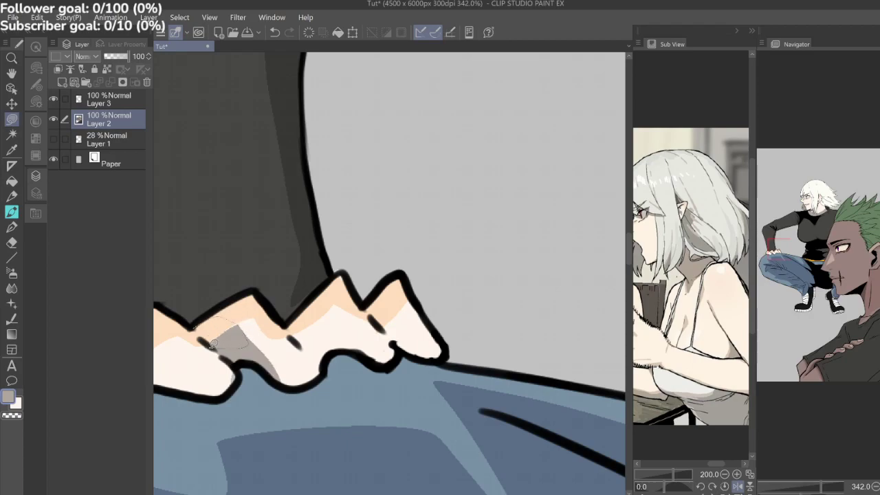
{"action": "left_click_drag", "start_coordinate": [213, 344], "coordinate": [193, 323]}
{"action": "left_click_drag", "start_coordinate": [275, 330], "coordinate": [371, 311]}
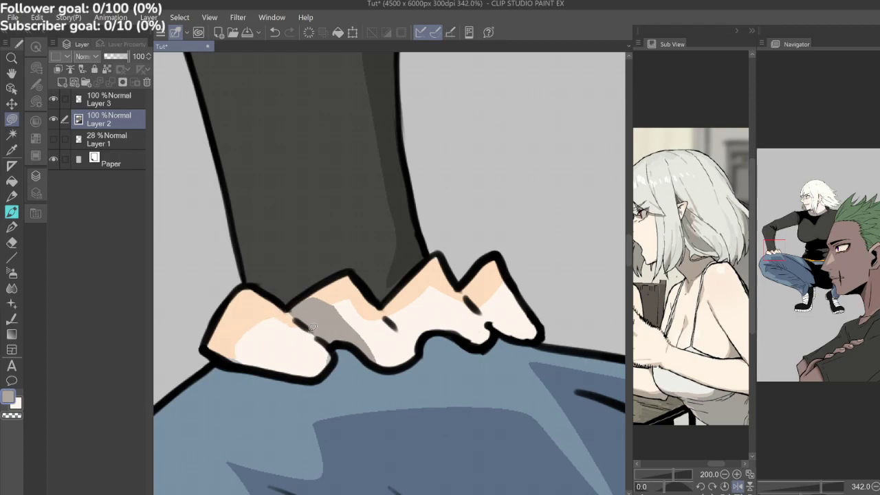
{"action": "mouse_move", "coordinate": [385, 309]}
{"action": "left_mouse_down"}
{"action": "mouse_move", "coordinate": [310, 323]}
{"action": "mouse_move", "coordinate": [335, 320]}
{"action": "mouse_move", "coordinate": [353, 346]}
{"action": "mouse_move", "coordinate": [345, 356]}
{"action": "mouse_move", "coordinate": [308, 318]}
{"action": "mouse_move", "coordinate": [364, 340]}
{"action": "mouse_move", "coordinate": [344, 354]}
{"action": "left_mouse_up"}
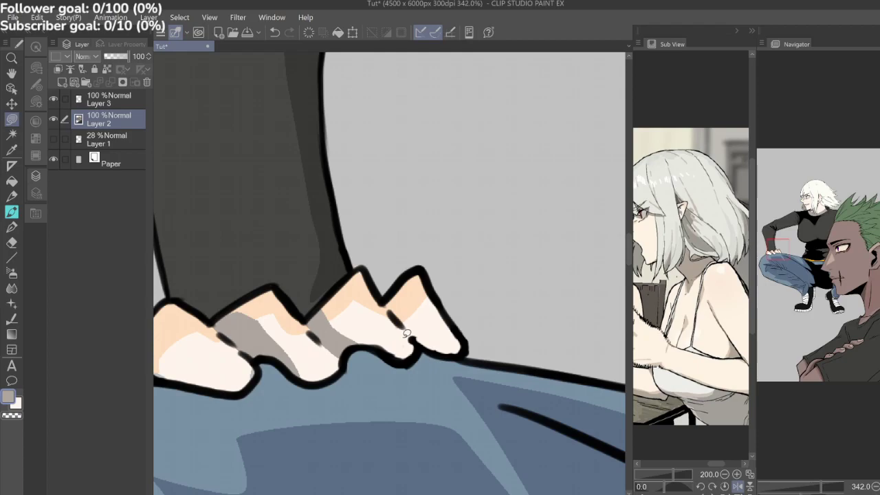
{"action": "mouse_move", "coordinate": [389, 300]}
{"action": "left_mouse_down"}
{"action": "mouse_move", "coordinate": [441, 348]}
{"action": "mouse_move", "coordinate": [391, 311]}
{"action": "mouse_move", "coordinate": [386, 299]}
{"action": "mouse_move", "coordinate": [397, 287]}
{"action": "mouse_move", "coordinate": [441, 354]}
{"action": "mouse_move", "coordinate": [389, 295]}
{"action": "left_mouse_up"}
Select the woman's white hair on Layer 2 with the Auto select tool.
{"action": "scroll", "coordinate": [441, 300], "scroll_direction": "down", "scroll_amount": 6}
{"action": "left_click_drag", "start_coordinate": [441, 300], "coordinate": [355, 323]}
{"action": "scroll", "coordinate": [389, 273], "scroll_direction": "down", "scroll_amount": 2}
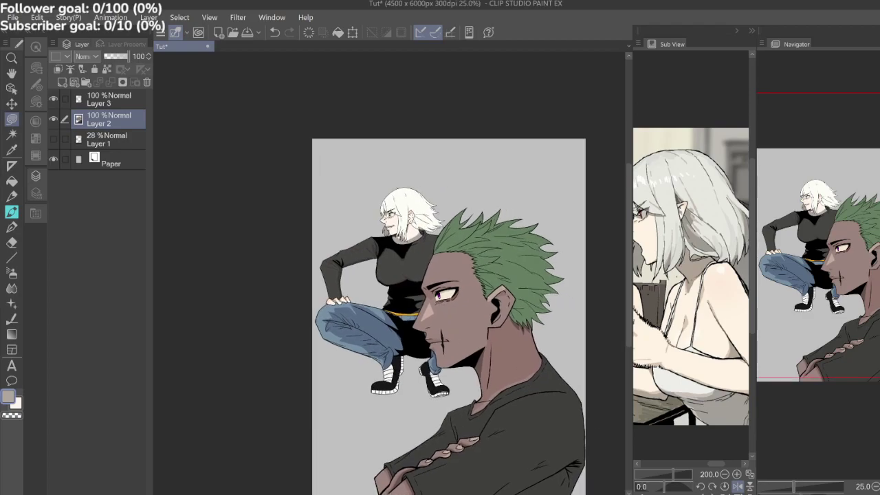
{"action": "left_click_drag", "start_coordinate": [449, 310], "coordinate": [411, 266]}
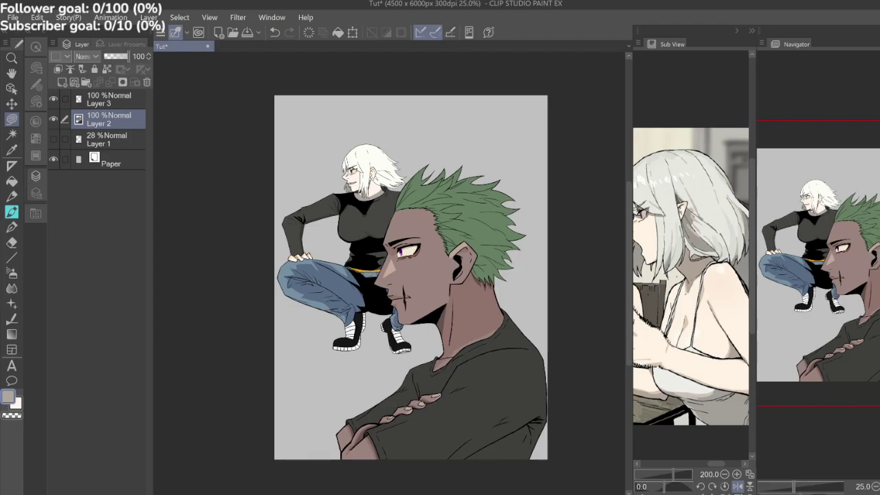
{"action": "scroll", "coordinate": [386, 172], "scroll_direction": "up", "scroll_amount": 5}
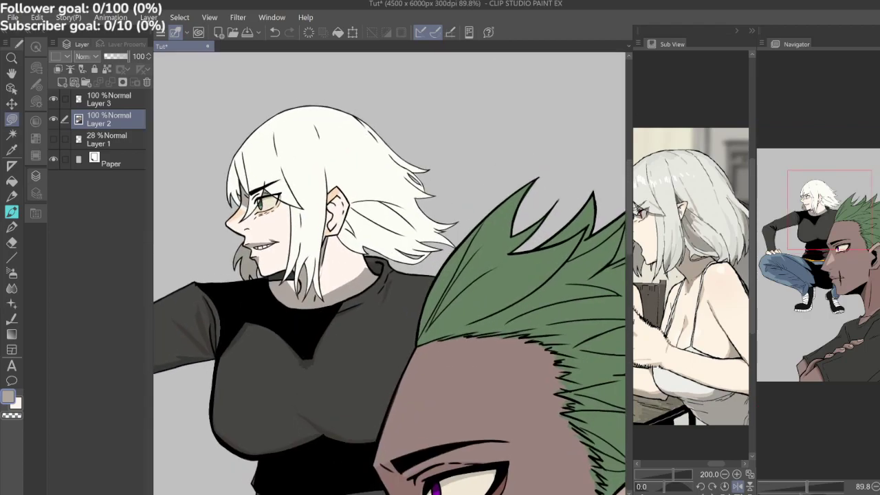
{"action": "left_click", "coordinate": [11, 134]}
{"action": "left_click", "coordinate": [397, 222]}
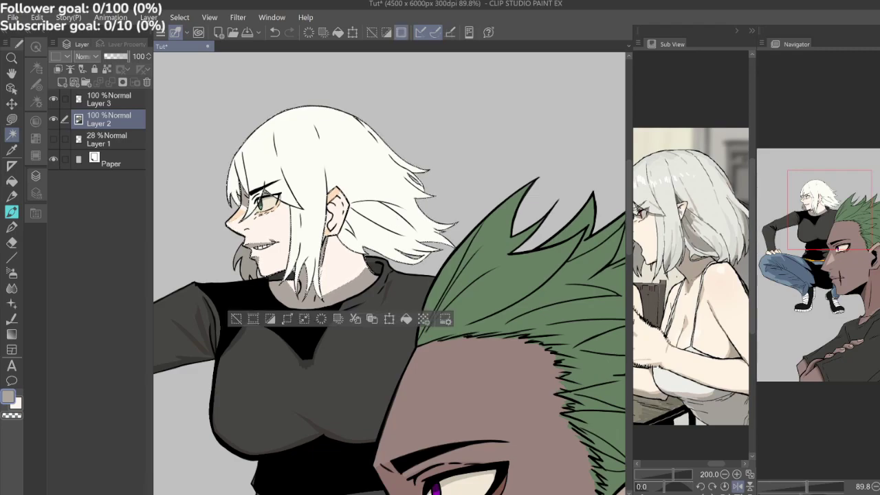
Deselect, sample the hair's off-white colour and touch up the fill around the small gap at the back of the woman's hair.
{"action": "key", "text": "ctrl+d"}
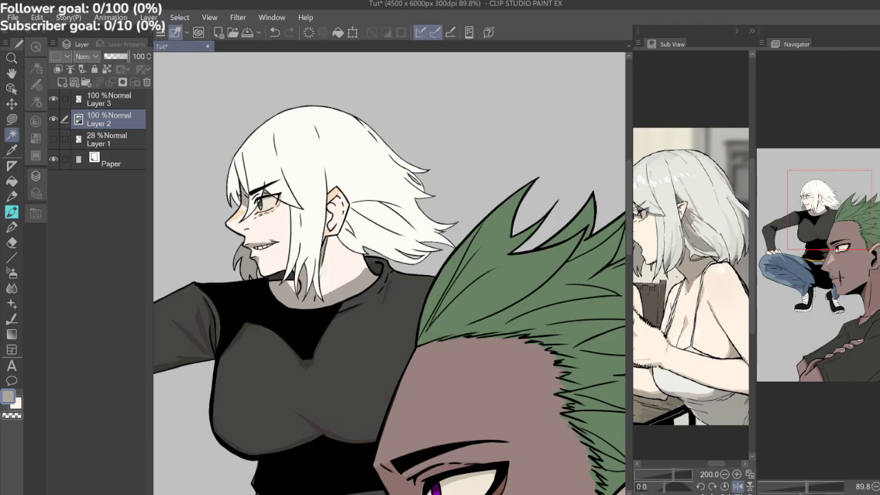
{"action": "scroll", "coordinate": [405, 216], "scroll_direction": "up", "scroll_amount": 2}
{"action": "key", "text": "i"}
{"action": "left_click", "coordinate": [352, 178]}
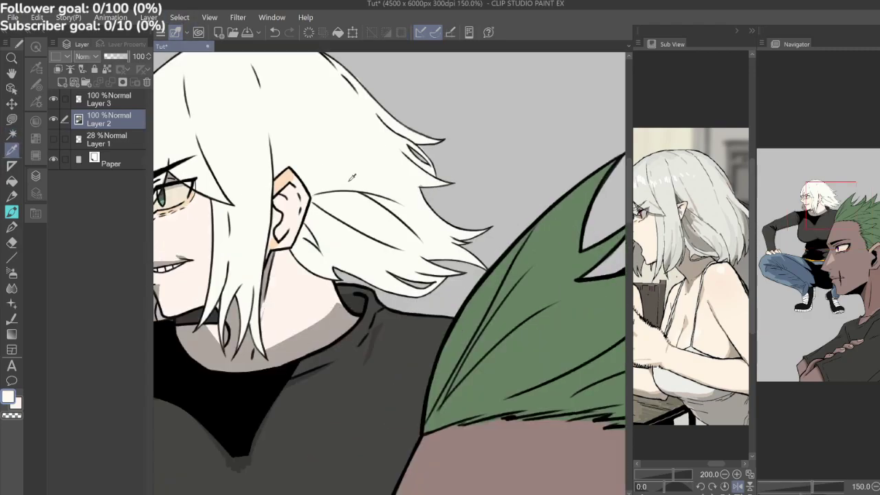
{"action": "key", "text": "m"}
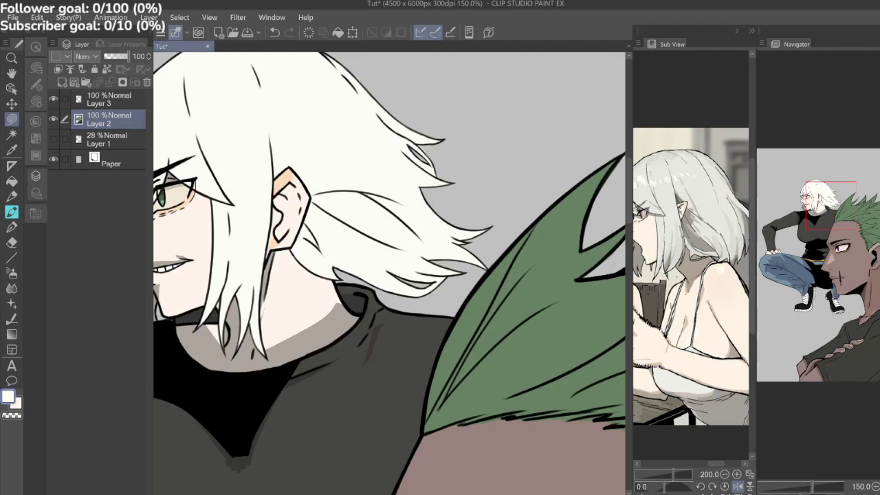
{"action": "scroll", "coordinate": [450, 237], "scroll_direction": "down", "scroll_amount": 2}
{"action": "scroll", "coordinate": [450, 172], "scroll_direction": "up", "scroll_amount": 3}
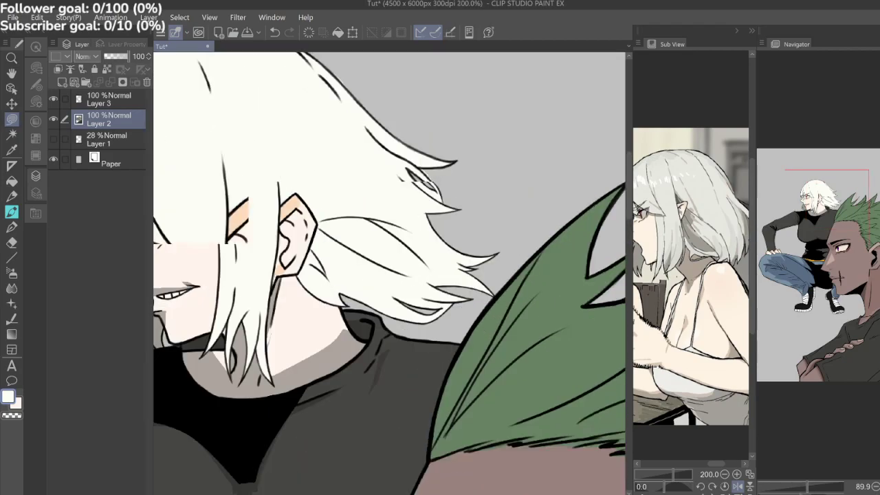
{"action": "scroll", "coordinate": [452, 231], "scroll_direction": "up", "scroll_amount": 3}
{"action": "key", "text": "e"}
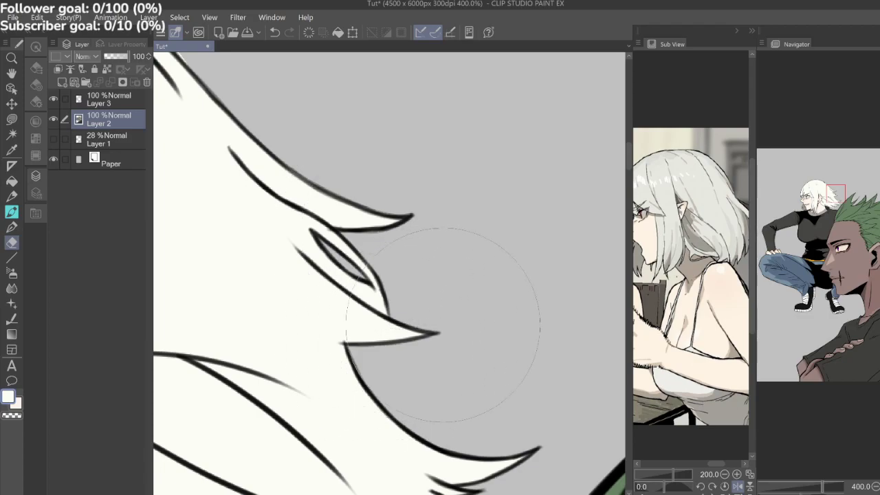
{"action": "scroll", "coordinate": [443, 325], "scroll_direction": "down", "scroll_amount": 6}
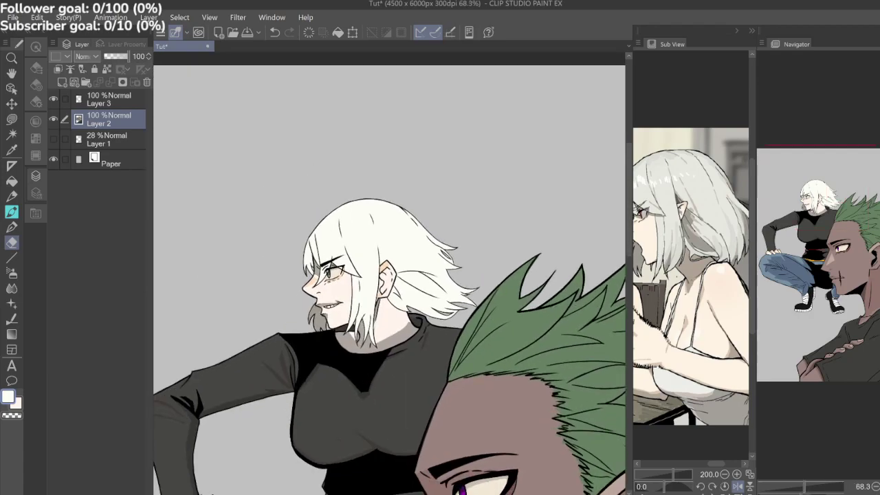
Select the woman's white hair with Auto select and bring the reference character's face into view.
{"action": "scroll", "coordinate": [443, 324], "scroll_direction": "up", "scroll_amount": 2}
{"action": "key", "text": "w"}
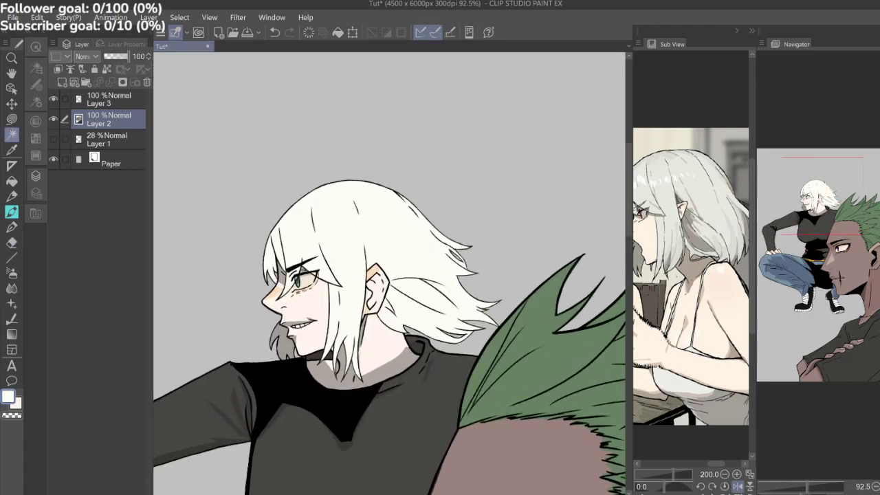
{"action": "left_click_drag", "start_coordinate": [670, 275], "coordinate": [719, 276]}
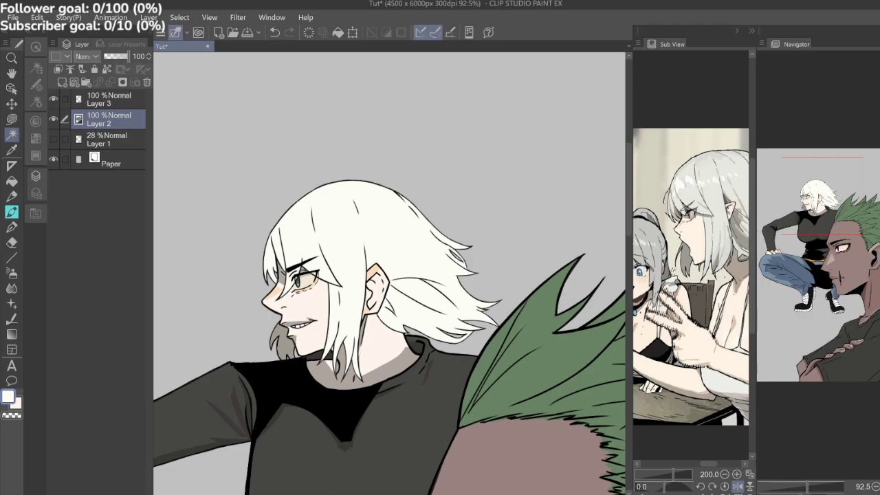
{"action": "left_click", "coordinate": [304, 245]}
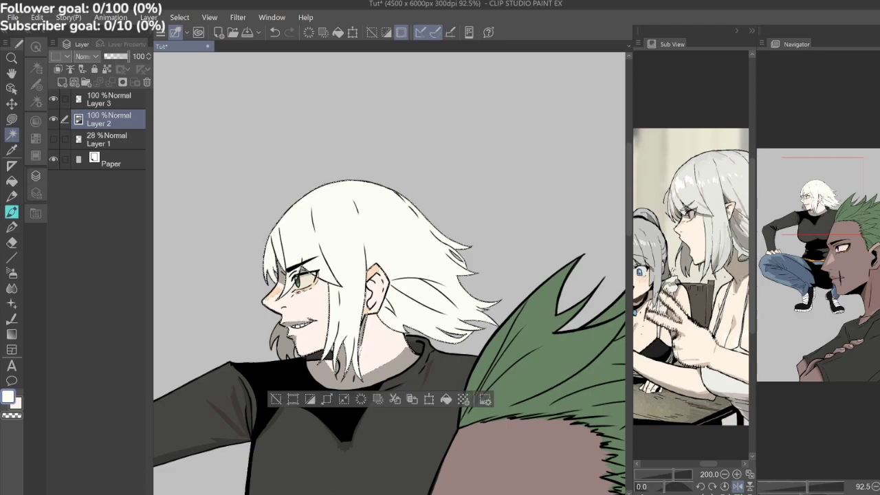
Sample the grey-beige of the hair behind the woman's chin and lasso-fill a shadow along the inner edge of her front fringe lock.
{"action": "key", "text": "m"}
{"action": "key", "text": "i"}
{"action": "left_click", "coordinate": [277, 339]}
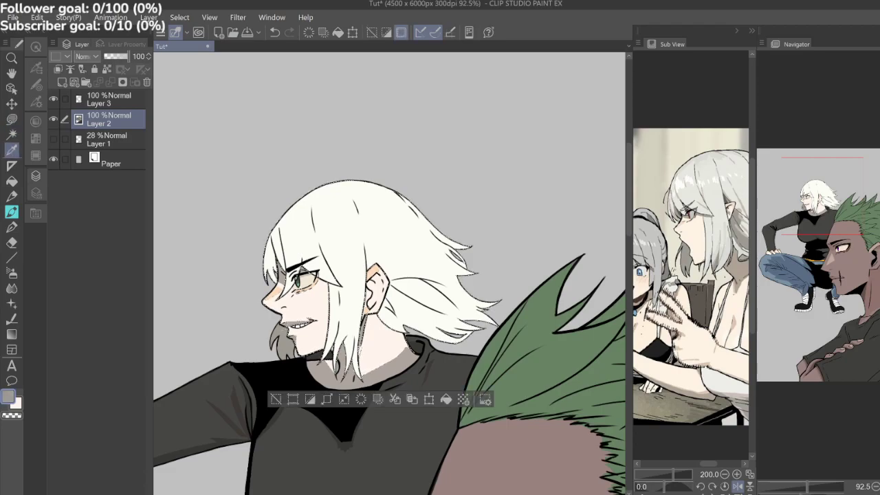
{"action": "key", "text": "m"}
{"action": "scroll", "coordinate": [291, 244], "scroll_direction": "up", "scroll_amount": 5}
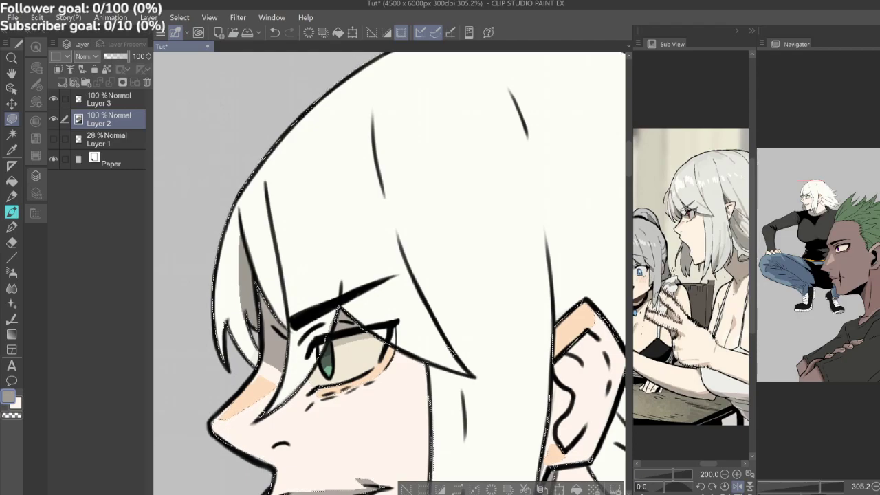
Sample a light beige from the reference face as the secondary colour and lasso-fill a lighter shadow on the woman's front fringe locks.
{"action": "key", "text": "i"}
{"action": "left_click", "coordinate": [18, 403]}
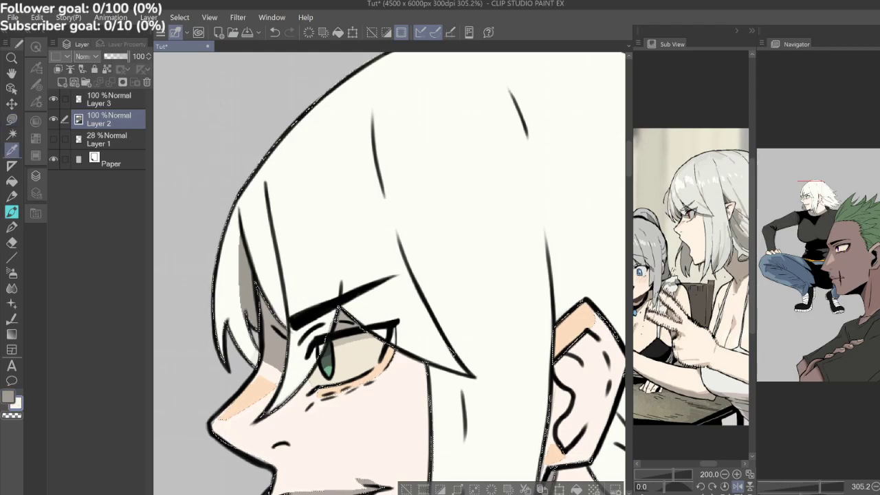
{"action": "left_click", "coordinate": [679, 209]}
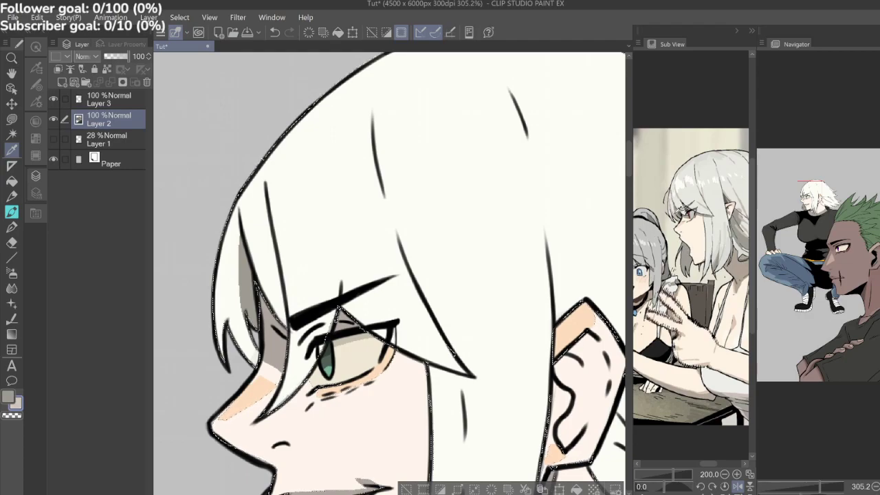
{"action": "key", "text": "m"}
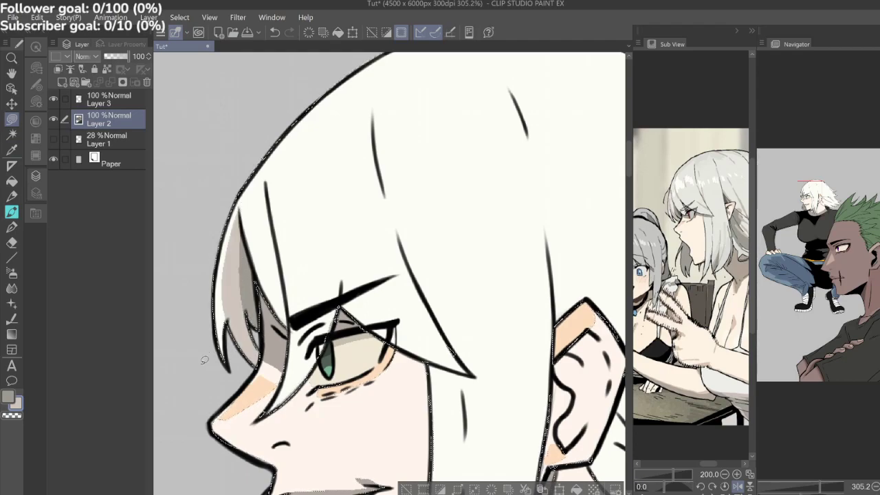
{"action": "left_click_drag", "start_coordinate": [390, 268], "coordinate": [392, 290]}
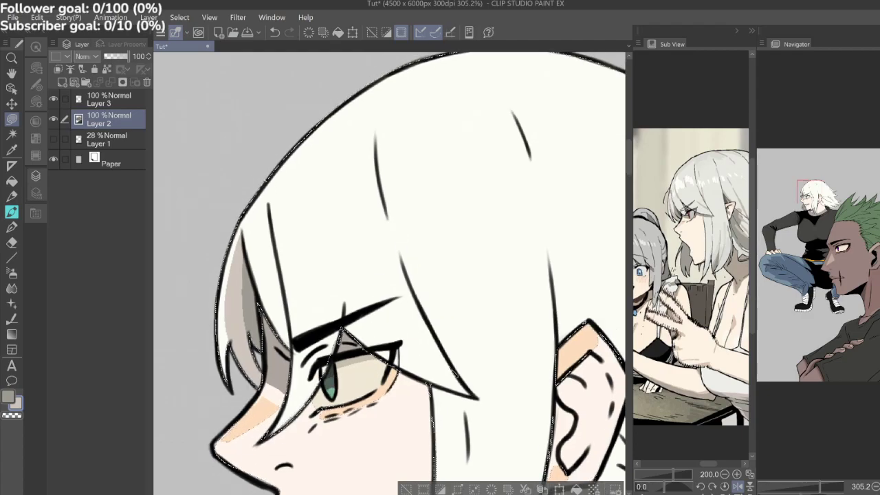
{"action": "key", "text": "ctrl+z"}
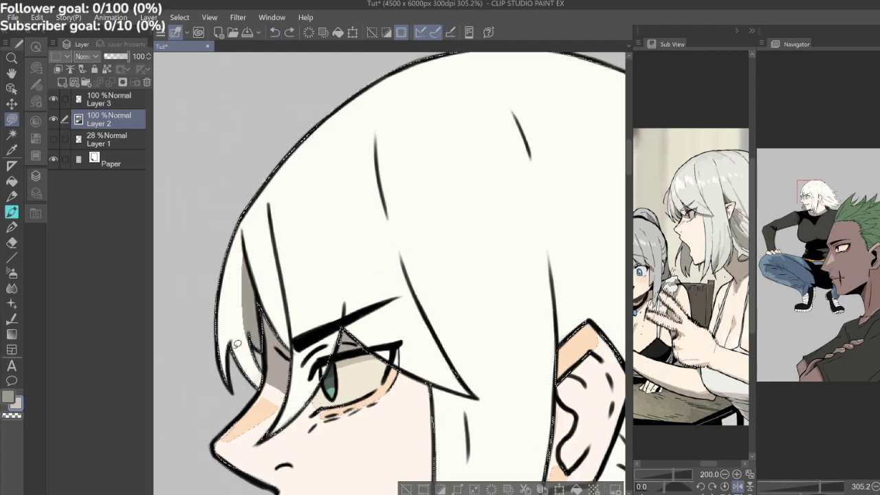
{"action": "left_click_drag", "start_coordinate": [229, 283], "coordinate": [258, 389]}
{"action": "key", "text": "ctrl+y"}
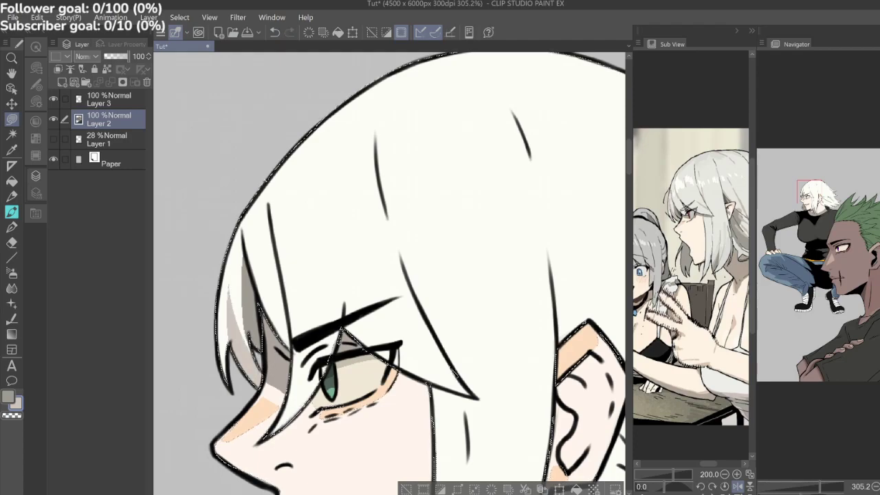
Return to the dark grey-beige main colour and lasso-fill a small shadow in the hair directly above the woman's ear.
{"action": "double_click", "coordinate": [8, 397]}
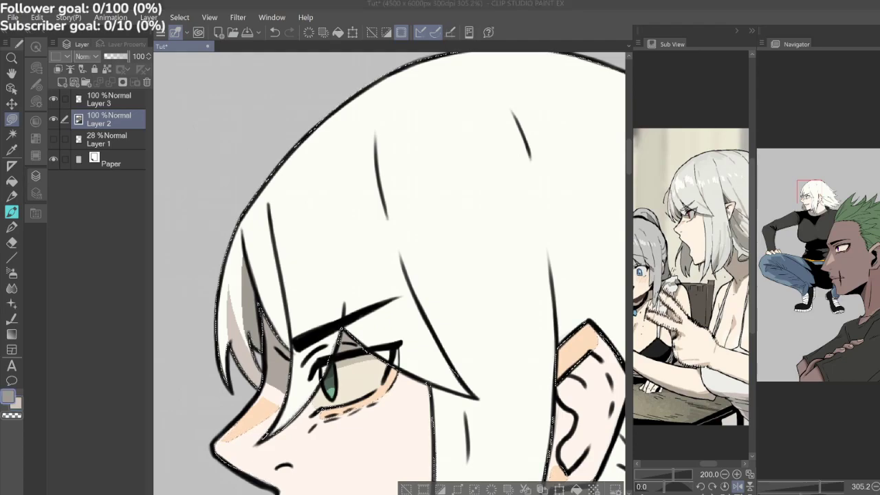
{"action": "key", "text": "Return"}
{"action": "scroll", "coordinate": [417, 248], "scroll_direction": "down", "scroll_amount": 2}
{"action": "left_click_drag", "start_coordinate": [417, 247], "coordinate": [179, 237]}
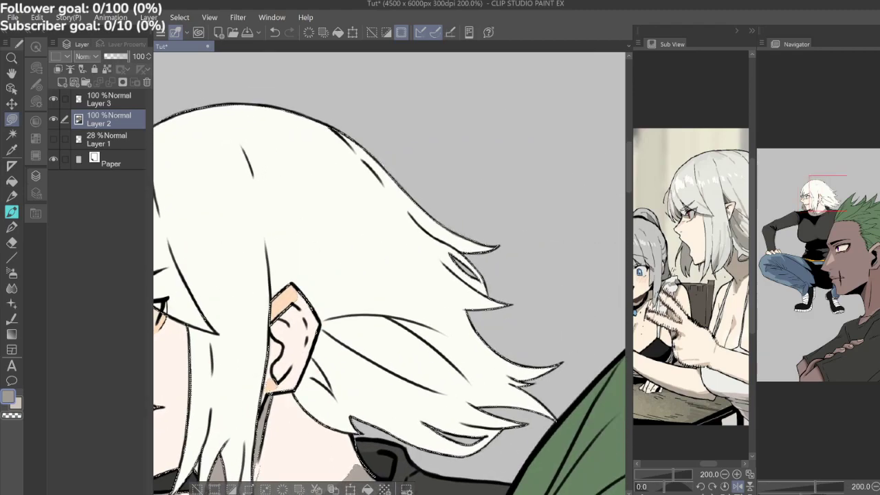
{"action": "left_click_drag", "start_coordinate": [673, 281], "coordinate": [633, 283]}
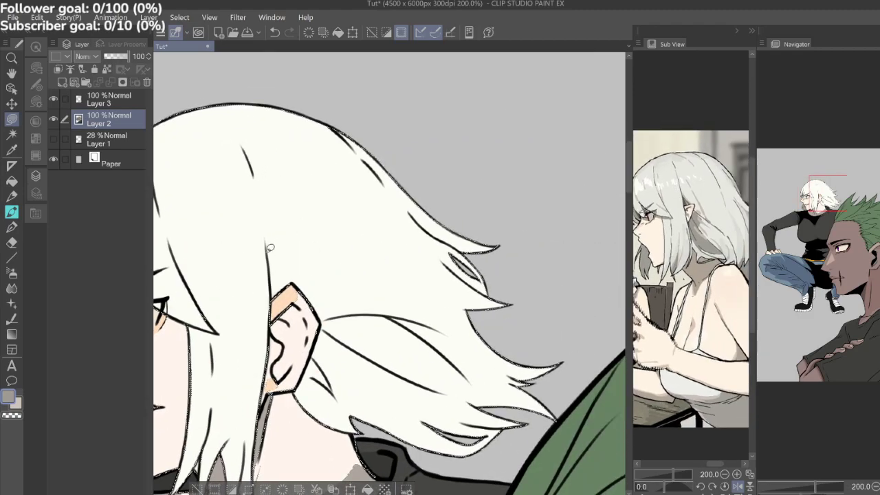
{"action": "mouse_move", "coordinate": [285, 287]}
{"action": "left_mouse_down"}
{"action": "mouse_move", "coordinate": [271, 304]}
{"action": "mouse_move", "coordinate": [267, 249]}
{"action": "left_mouse_up"}
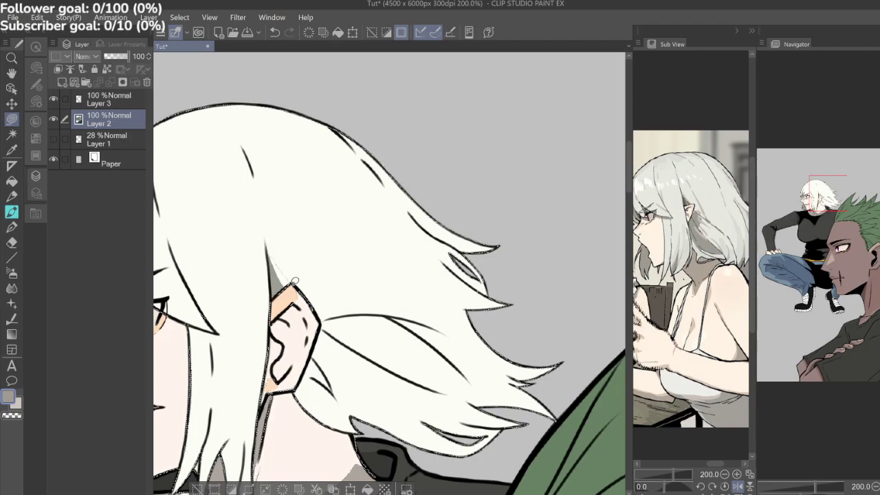
Lasso-fill dark grey-beige shadows between the tips of the side locks hanging in front of the woman's neck.
{"action": "left_click_drag", "start_coordinate": [399, 310], "coordinate": [408, 236]}
{"action": "scroll", "coordinate": [389, 273], "scroll_direction": "left", "scroll_amount": 1}
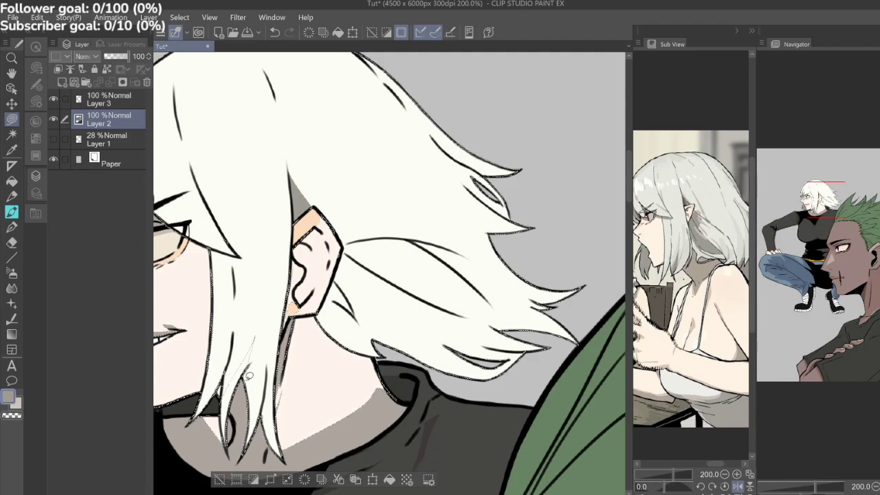
{"action": "left_click_drag", "start_coordinate": [231, 432], "coordinate": [225, 388]}
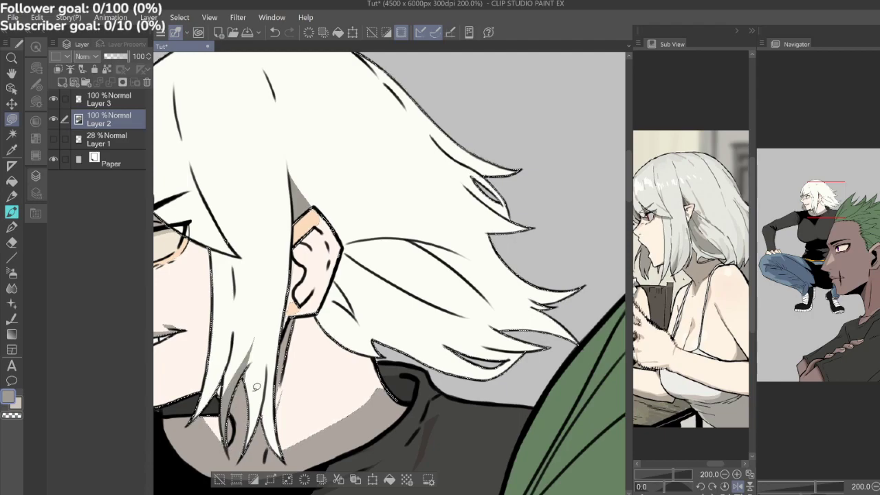
{"action": "left_click_drag", "start_coordinate": [247, 385], "coordinate": [280, 389]}
Lasso-fill a dark grey-beige shadow across the lower locks behind the woman's ear, running out towards their tips.
{"action": "left_click_drag", "start_coordinate": [344, 261], "coordinate": [316, 293]}
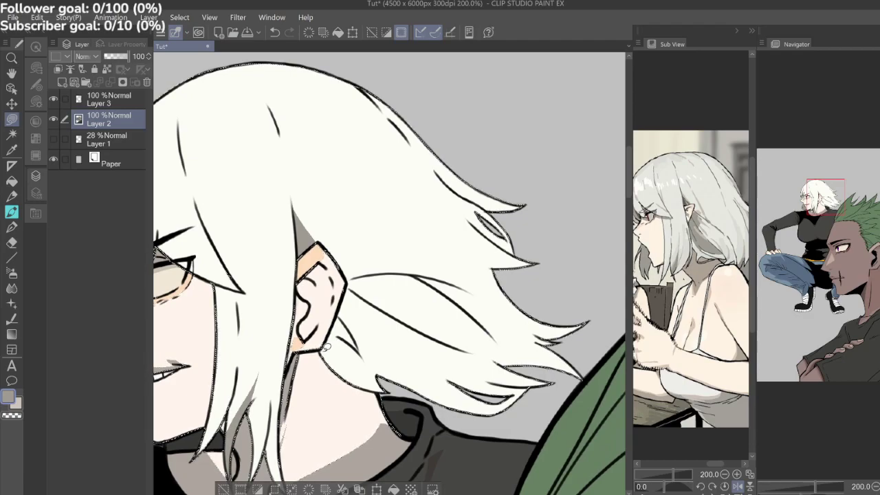
{"action": "mouse_move", "coordinate": [367, 365]}
{"action": "left_mouse_down"}
{"action": "mouse_move", "coordinate": [494, 388]}
{"action": "mouse_move", "coordinate": [390, 334]}
{"action": "mouse_move", "coordinate": [346, 289]}
{"action": "mouse_move", "coordinate": [337, 310]}
{"action": "left_mouse_up"}
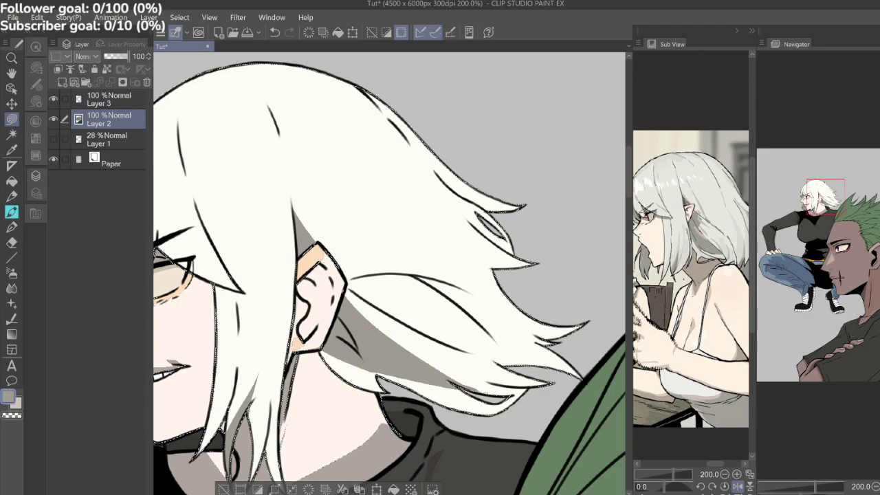
{"action": "key", "text": "ctrl+z"}
{"action": "mouse_move", "coordinate": [456, 378]}
{"action": "left_mouse_down"}
{"action": "mouse_move", "coordinate": [393, 349]}
{"action": "mouse_move", "coordinate": [341, 311]}
{"action": "mouse_move", "coordinate": [332, 340]}
{"action": "mouse_move", "coordinate": [351, 351]}
{"action": "left_mouse_up"}
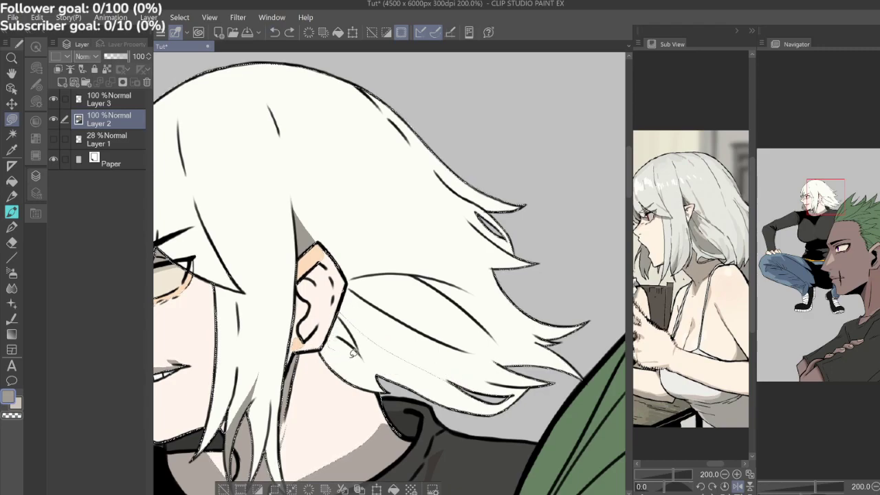
{"action": "mouse_move", "coordinate": [398, 374]}
{"action": "left_mouse_down"}
{"action": "mouse_move", "coordinate": [470, 403]}
{"action": "mouse_move", "coordinate": [505, 405]}
{"action": "mouse_move", "coordinate": [518, 392]}
{"action": "mouse_move", "coordinate": [495, 400]}
{"action": "mouse_move", "coordinate": [455, 377]}
{"action": "left_mouse_up"}
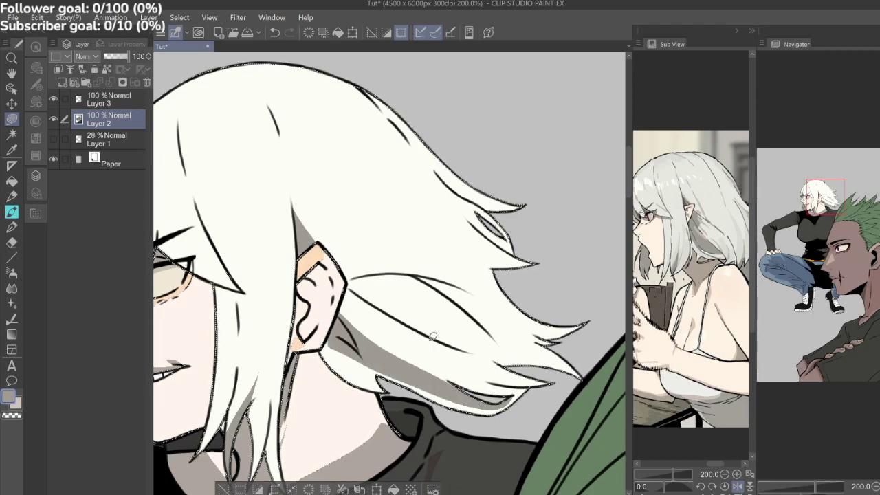
{"action": "mouse_move", "coordinate": [395, 352]}
{"action": "left_mouse_down"}
{"action": "mouse_move", "coordinate": [407, 319]}
{"action": "mouse_move", "coordinate": [351, 283]}
{"action": "mouse_move", "coordinate": [341, 313]}
{"action": "mouse_move", "coordinate": [350, 334]}
{"action": "mouse_move", "coordinate": [401, 337]}
{"action": "mouse_move", "coordinate": [371, 310]}
{"action": "left_mouse_up"}
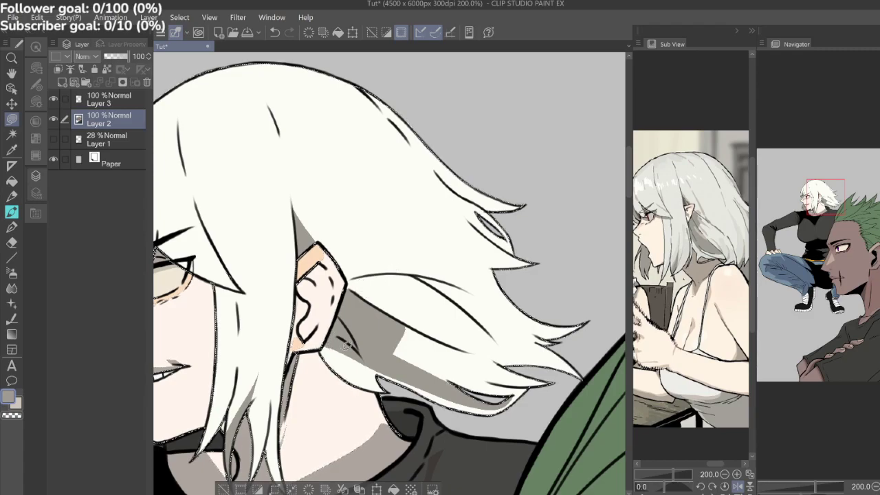
{"action": "left_click_drag", "start_coordinate": [344, 330], "coordinate": [325, 327]}
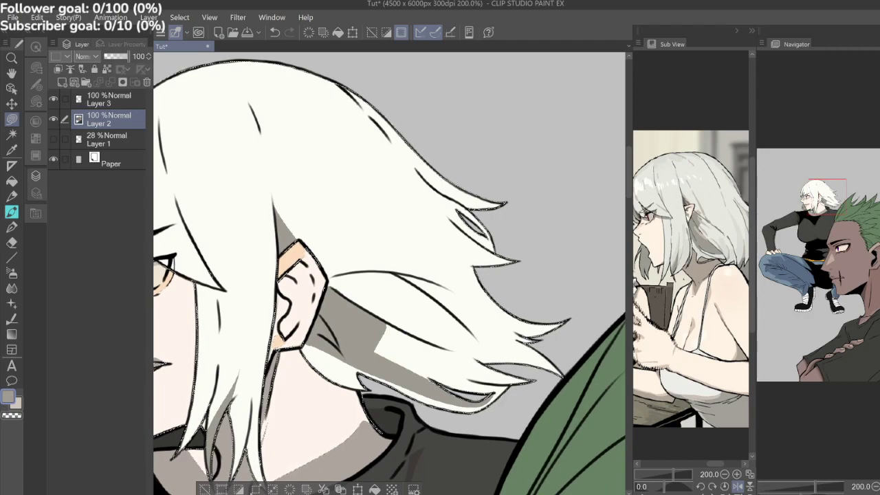
Switch to light beige and lasso-fill a soft edge along the shadow behind the ear and a thin streak across the hair above it.
{"action": "key", "text": "x"}
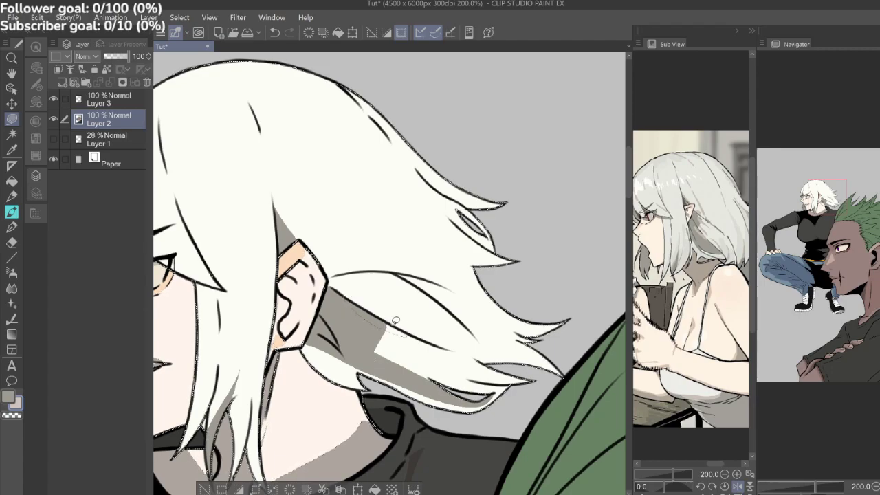
{"action": "left_click_drag", "start_coordinate": [402, 332], "coordinate": [364, 305]}
{"action": "mouse_move", "coordinate": [299, 241]}
{"action": "left_mouse_down"}
{"action": "mouse_move", "coordinate": [272, 276]}
{"action": "mouse_move", "coordinate": [334, 261]}
{"action": "mouse_move", "coordinate": [301, 267]}
{"action": "mouse_move", "coordinate": [279, 293]}
{"action": "left_mouse_up"}
{"action": "mouse_move", "coordinate": [357, 247]}
{"action": "left_mouse_down"}
{"action": "mouse_move", "coordinate": [263, 261]}
{"action": "mouse_move", "coordinate": [374, 250]}
{"action": "left_mouse_up"}
{"action": "left_click_drag", "start_coordinate": [244, 261], "coordinate": [252, 262]}
{"action": "key", "text": "ctrl+z"}
{"action": "left_click_drag", "start_coordinate": [228, 262], "coordinate": [258, 257]}
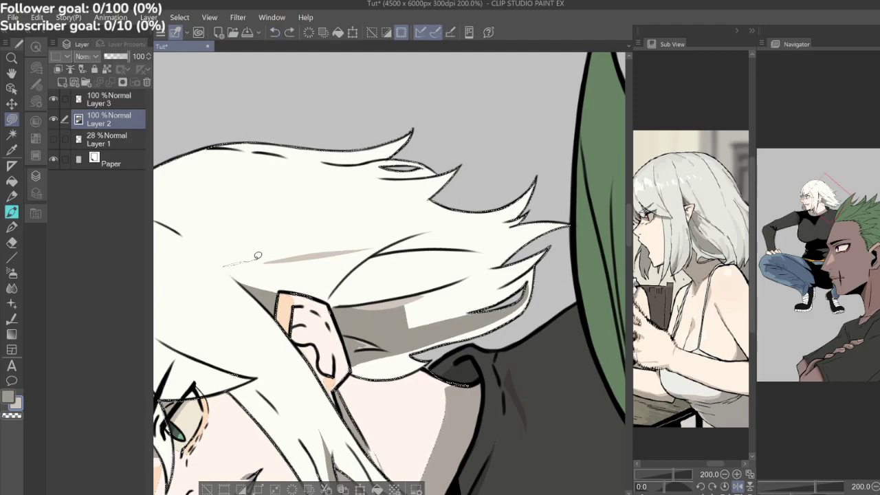
{"action": "mouse_move", "coordinate": [389, 273]}
{"action": "left_mouse_down"}
{"action": "mouse_move", "coordinate": [374, 262]}
{"action": "mouse_move", "coordinate": [371, 289]}
{"action": "mouse_move", "coordinate": [378, 280]}
{"action": "left_mouse_up"}
{"action": "left_click_drag", "start_coordinate": [475, 289], "coordinate": [469, 267]}
Lasso-fill a small rounded dark grey-beige shadow above the strand line behind the woman's ear.
{"action": "key", "text": "x"}
{"action": "mouse_move", "coordinate": [399, 297]}
{"action": "left_mouse_down"}
{"action": "mouse_move", "coordinate": [362, 306]}
{"action": "mouse_move", "coordinate": [361, 320]}
{"action": "mouse_move", "coordinate": [395, 302]}
{"action": "left_mouse_up"}
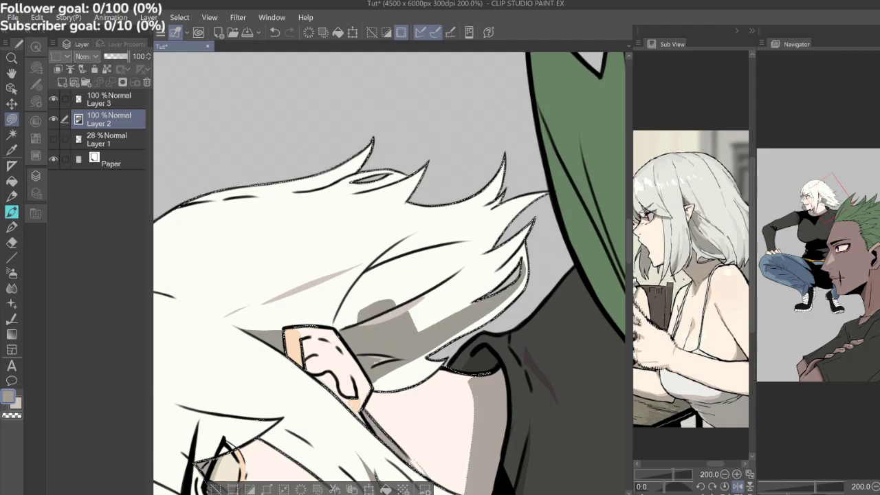
{"action": "key", "text": "x"}
{"action": "left_click_drag", "start_coordinate": [399, 296], "coordinate": [376, 307]}
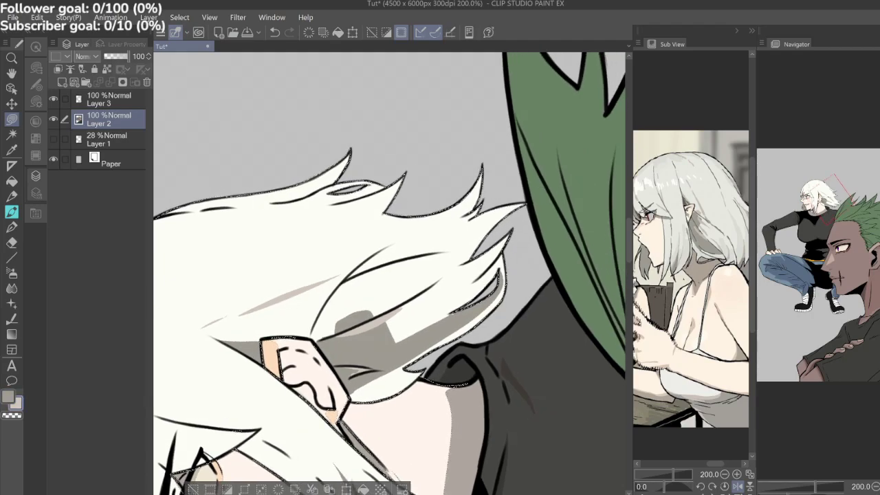
Lasso-fill a dark grey-beige shadow on the outermost tip of the locks at the back of the woman's head.
{"action": "key", "text": "x"}
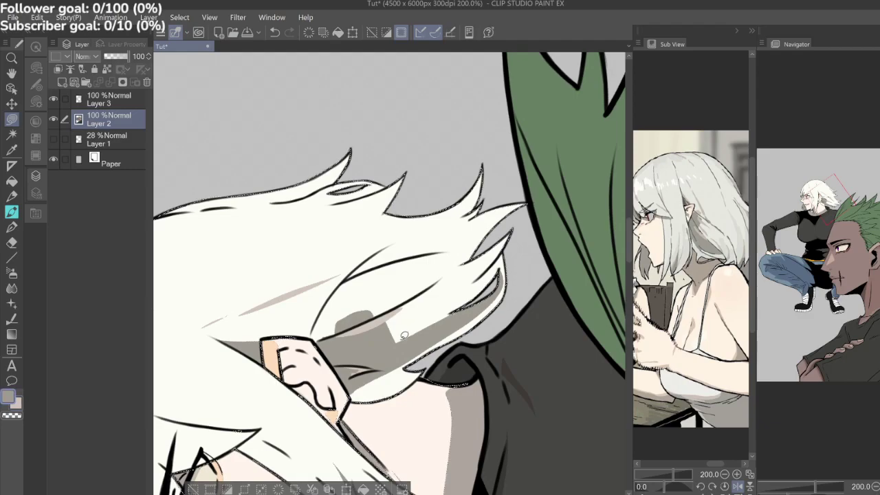
{"action": "key", "text": "x"}
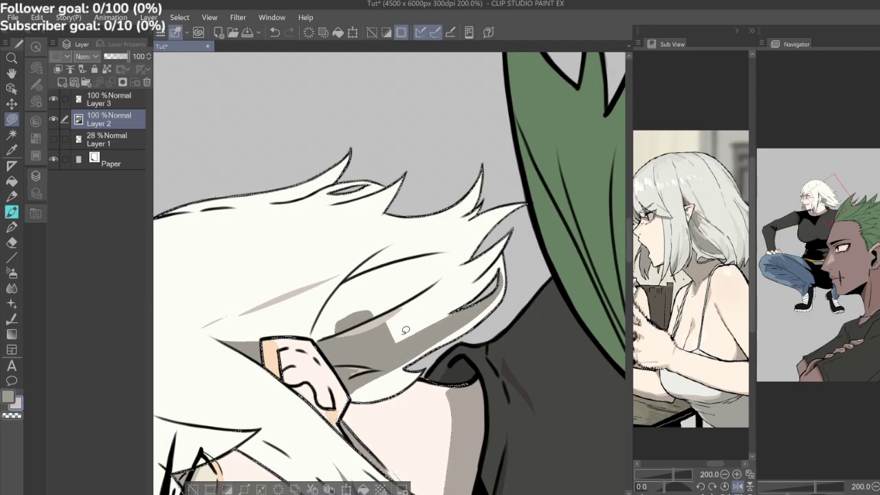
{"action": "mouse_move", "coordinate": [383, 348]}
{"action": "left_mouse_down"}
{"action": "mouse_move", "coordinate": [442, 313]}
{"action": "mouse_move", "coordinate": [407, 350]}
{"action": "left_mouse_up"}
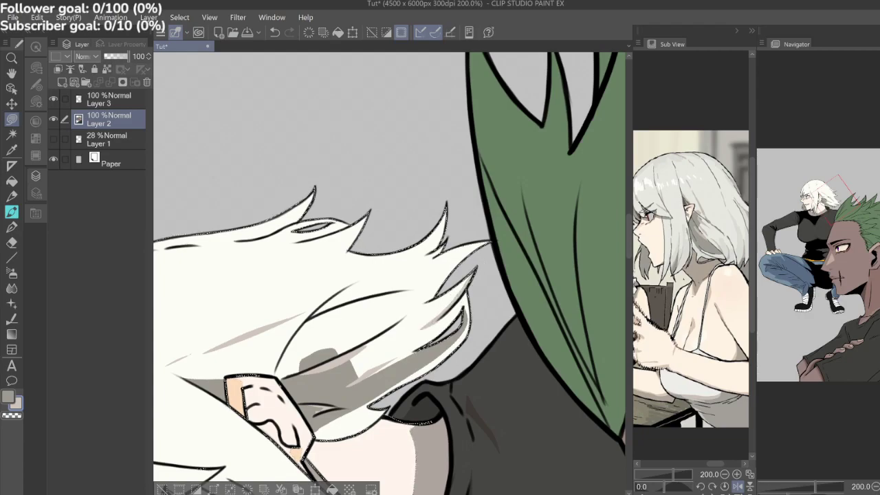
{"action": "key", "text": "x"}
{"action": "scroll", "coordinate": [468, 283], "scroll_direction": "down", "scroll_amount": 3}
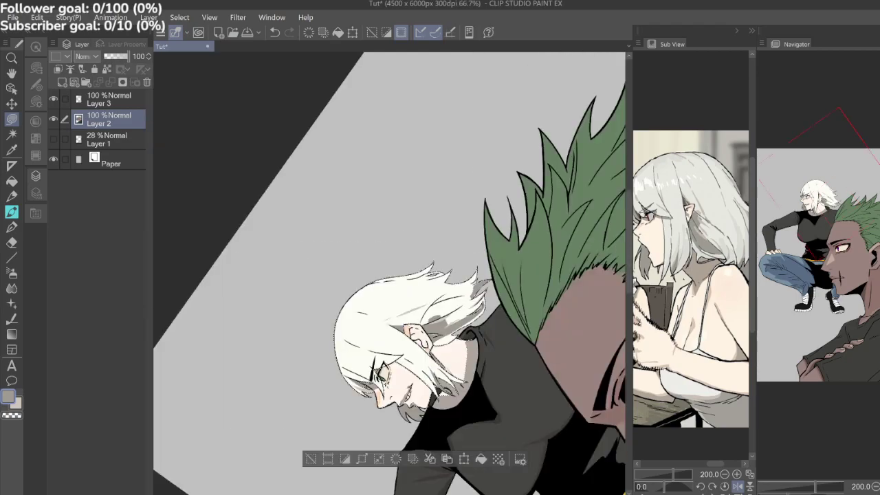
Sample a light grey from the white hair in the reference image as the drawing colour and return to the lasso fill.
{"action": "key", "text": "asciicircum"}
{"action": "key", "text": "asciicircum"}
{"action": "key", "text": "asciicircum"}
{"action": "key", "text": "asciicircum"}
{"action": "scroll", "coordinate": [389, 275], "scroll_direction": "up", "scroll_amount": 4}
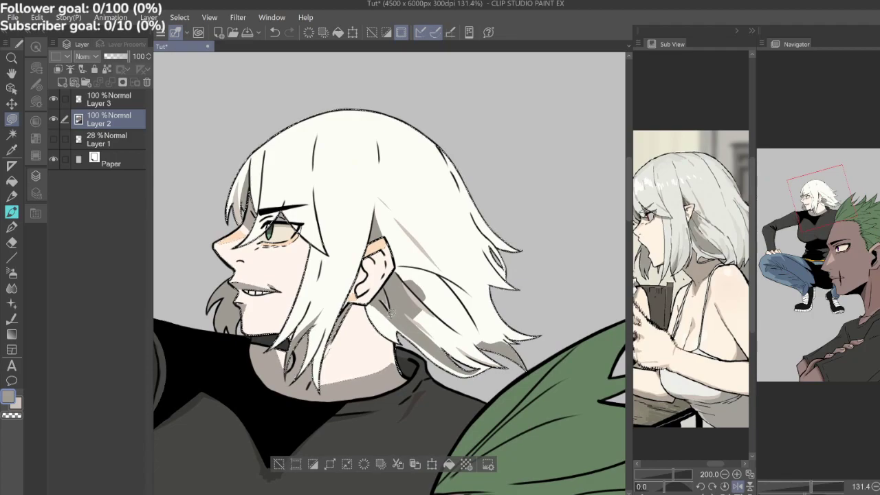
{"action": "left_click_drag", "start_coordinate": [388, 275], "coordinate": [358, 308]}
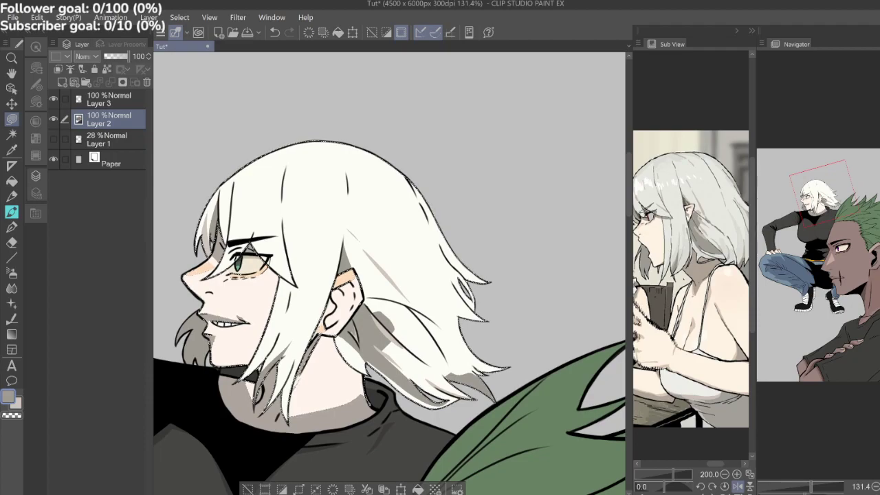
{"action": "scroll", "coordinate": [304, 373], "scroll_direction": "up", "scroll_amount": 2}
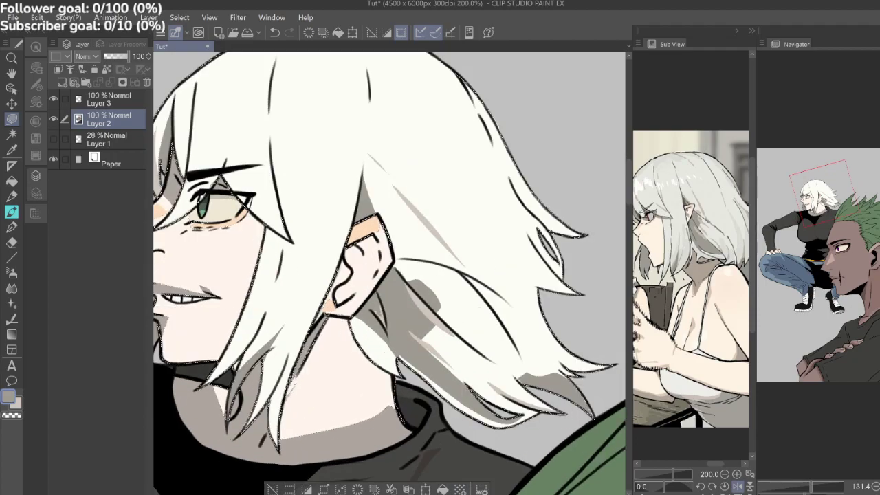
{"action": "left_click_drag", "start_coordinate": [388, 247], "coordinate": [480, 420]}
{"action": "left_click_drag", "start_coordinate": [674, 276], "coordinate": [710, 288]}
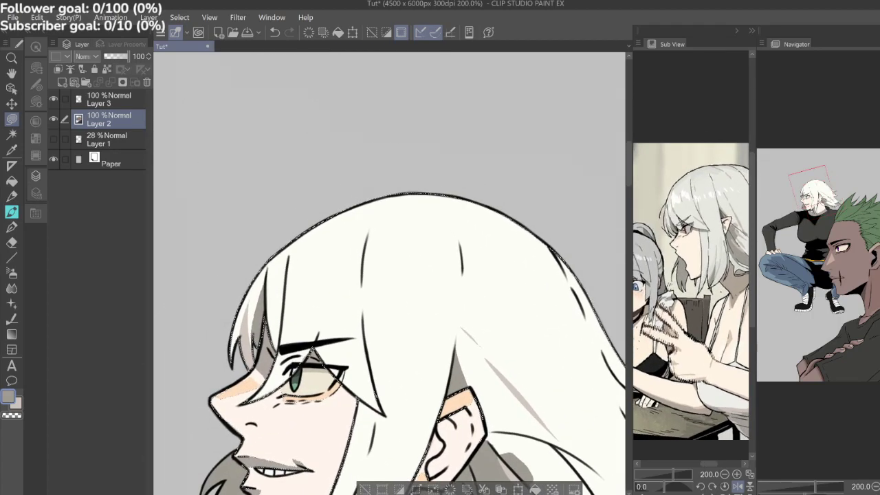
{"action": "left_click_drag", "start_coordinate": [440, 344], "coordinate": [458, 339]}
{"action": "left_click", "coordinate": [12, 150]}
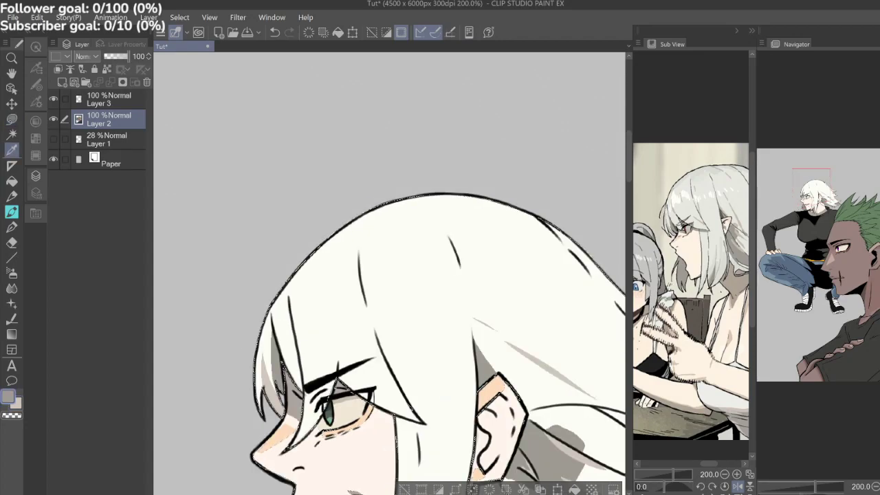
{"action": "left_click", "coordinate": [687, 176]}
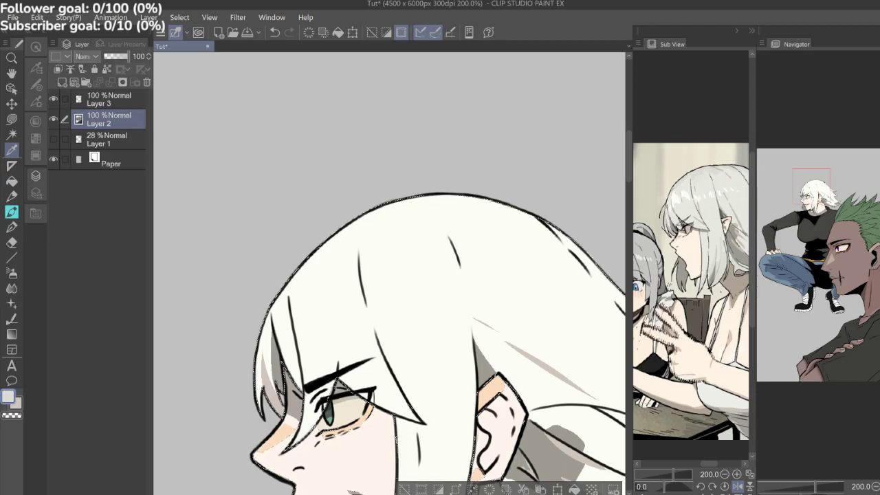
{"action": "key", "text": "m"}
Lasso-fill a light grey shadow band with a jagged lower edge along the crown of the woman's hair.
{"action": "scroll", "coordinate": [364, 258], "scroll_direction": "down", "scroll_amount": 4}
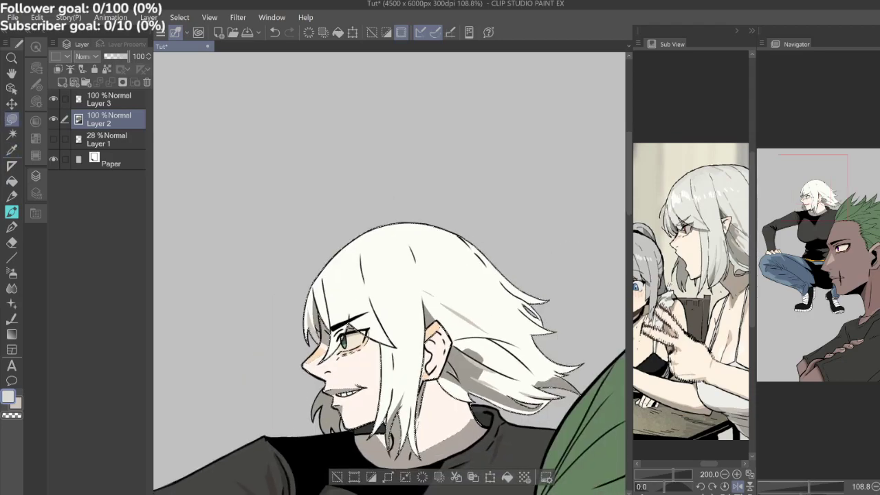
{"action": "left_click_drag", "start_coordinate": [713, 288], "coordinate": [683, 304]}
{"action": "scroll", "coordinate": [684, 304], "scroll_direction": "down", "scroll_amount": 2}
{"action": "scroll", "coordinate": [683, 304], "scroll_direction": "up", "scroll_amount": 1}
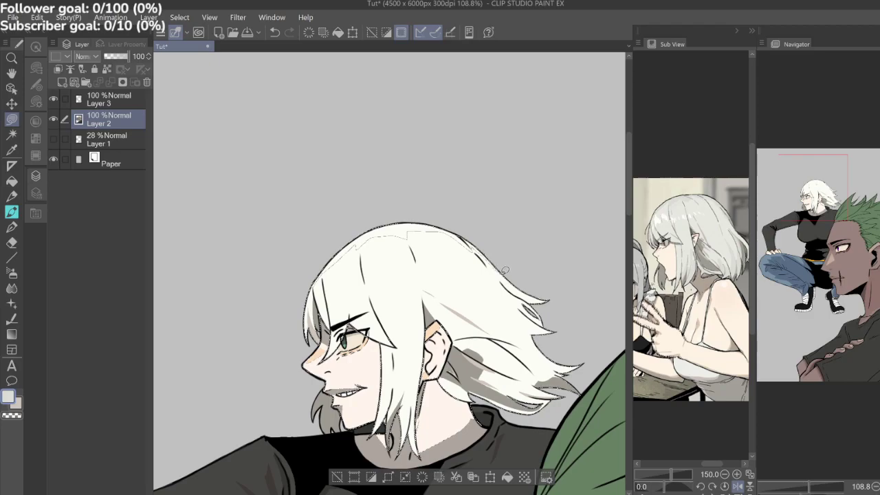
{"action": "mouse_move", "coordinate": [514, 271]}
{"action": "left_mouse_down"}
{"action": "mouse_move", "coordinate": [416, 200]}
{"action": "mouse_move", "coordinate": [321, 261]}
{"action": "left_mouse_up"}
{"action": "left_click_drag", "start_coordinate": [516, 301], "coordinate": [542, 274]}
Lasso-fill light grey shadows on the fringe above the eye and down the side locks in front of the ear.
{"action": "scroll", "coordinate": [430, 296], "scroll_direction": "up", "scroll_amount": 2}
{"action": "scroll", "coordinate": [429, 296], "scroll_direction": "up", "scroll_amount": 1}
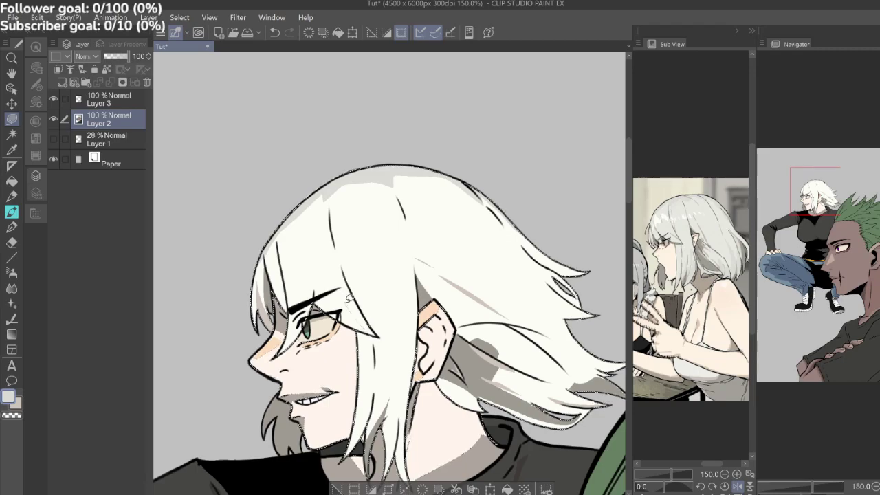
{"action": "left_click_drag", "start_coordinate": [380, 333], "coordinate": [346, 297]}
{"action": "left_click_drag", "start_coordinate": [385, 324], "coordinate": [323, 314]}
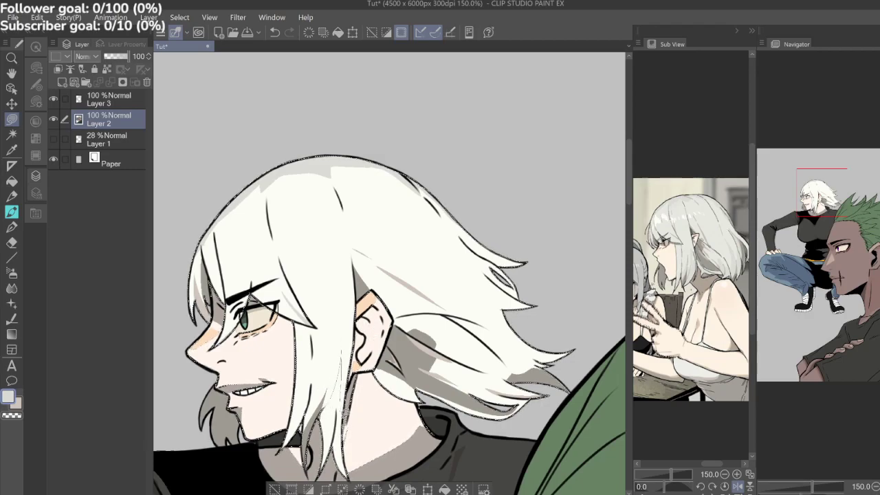
{"action": "scroll", "coordinate": [346, 451], "scroll_direction": "down", "scroll_amount": 1}
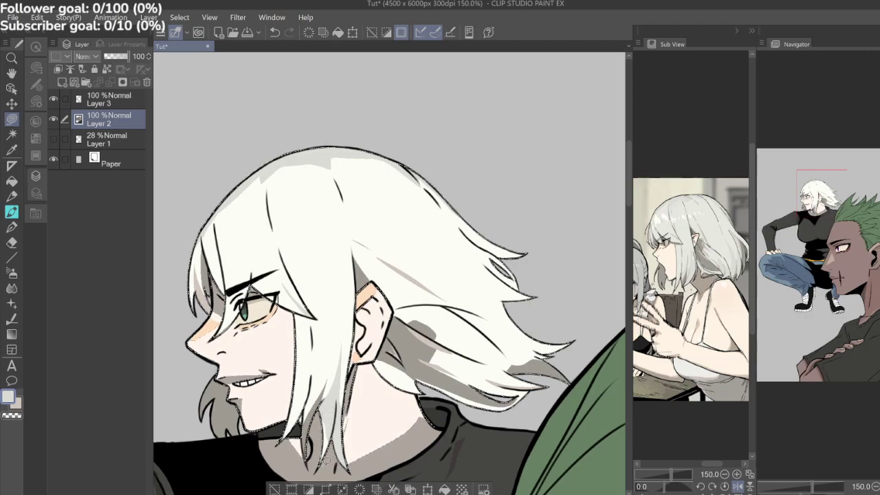
{"action": "left_click_drag", "start_coordinate": [346, 418], "coordinate": [381, 404]}
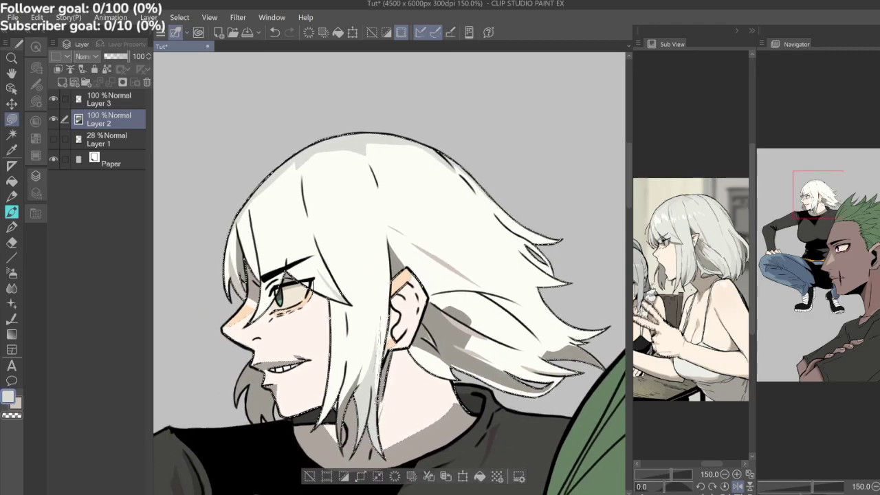
{"action": "left_click_drag", "start_coordinate": [406, 357], "coordinate": [381, 363]}
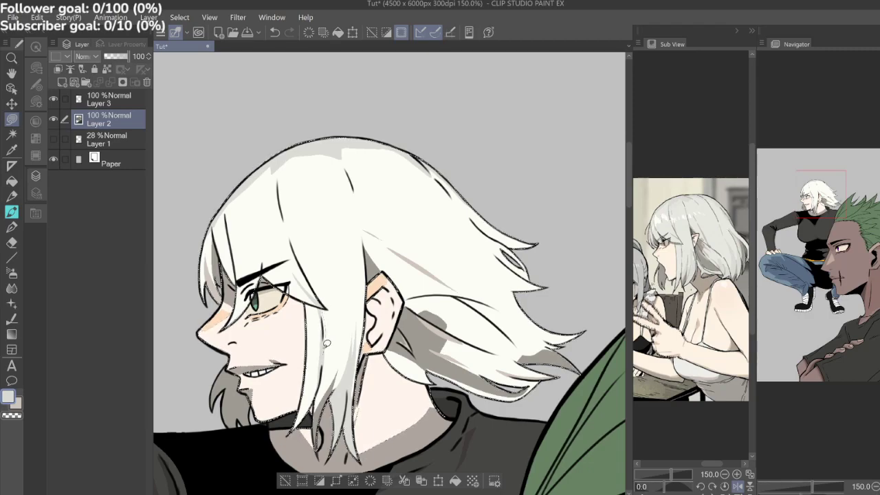
Switch to light beige and lasso-fill a narrow streak along the strand line of the fringe lock above the eye.
{"action": "scroll", "coordinate": [382, 343], "scroll_direction": "down", "scroll_amount": 1}
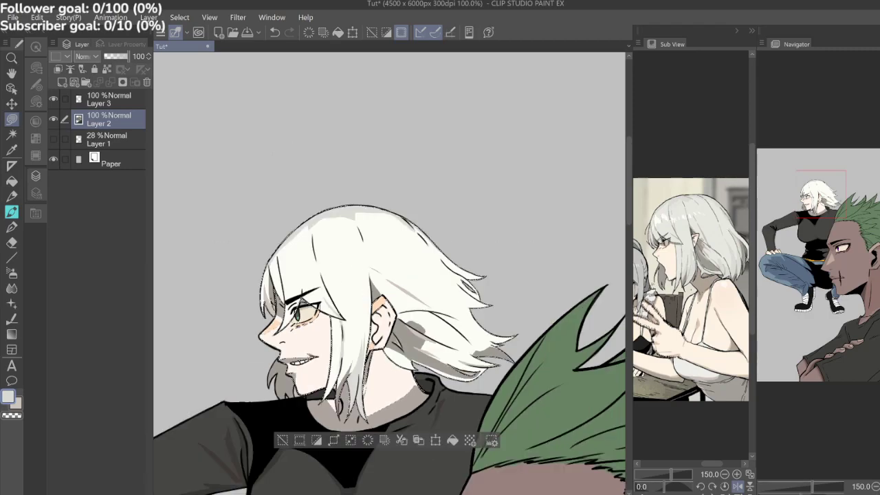
{"action": "scroll", "coordinate": [383, 343], "scroll_direction": "down", "scroll_amount": 2}
{"action": "scroll", "coordinate": [382, 343], "scroll_direction": "up", "scroll_amount": 2}
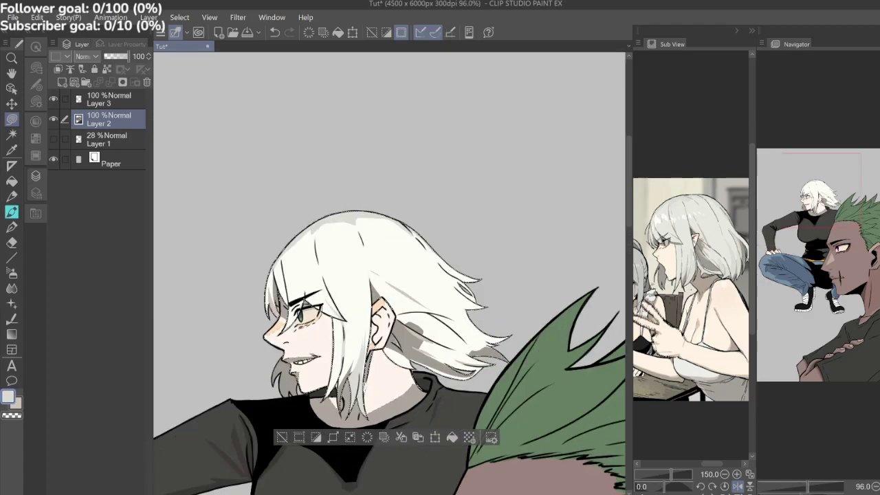
{"action": "left_click_drag", "start_coordinate": [383, 343], "coordinate": [385, 366]}
{"action": "scroll", "coordinate": [364, 279], "scroll_direction": "up", "scroll_amount": 2}
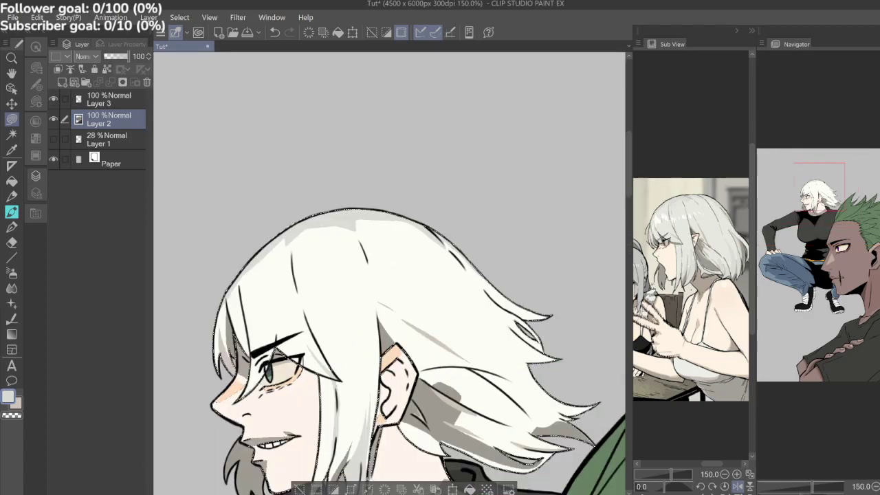
{"action": "key", "text": "x"}
{"action": "left_click_drag", "start_coordinate": [316, 315], "coordinate": [331, 355]}
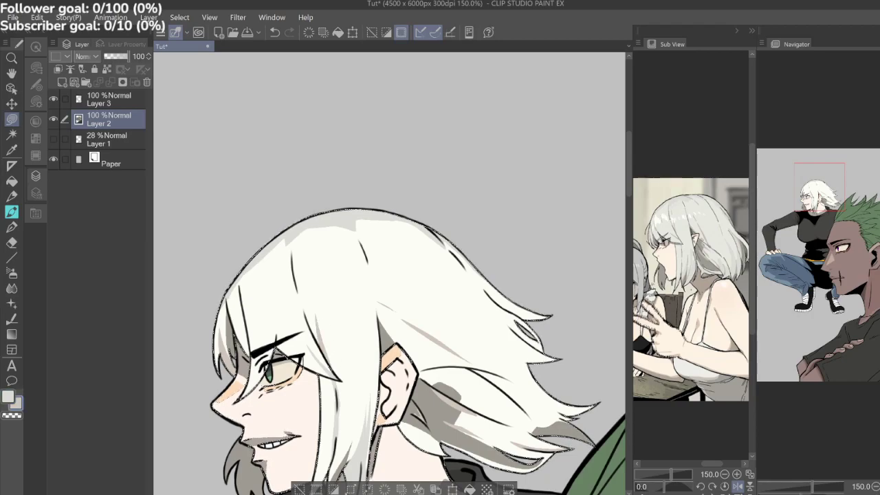
Sample dark grey-beige and lasso-fill a small shadow beside the short strand lines at the back of the crown.
{"action": "scroll", "coordinate": [335, 360], "scroll_direction": "down", "scroll_amount": 3}
{"action": "scroll", "coordinate": [556, 270], "scroll_direction": "up", "scroll_amount": 2}
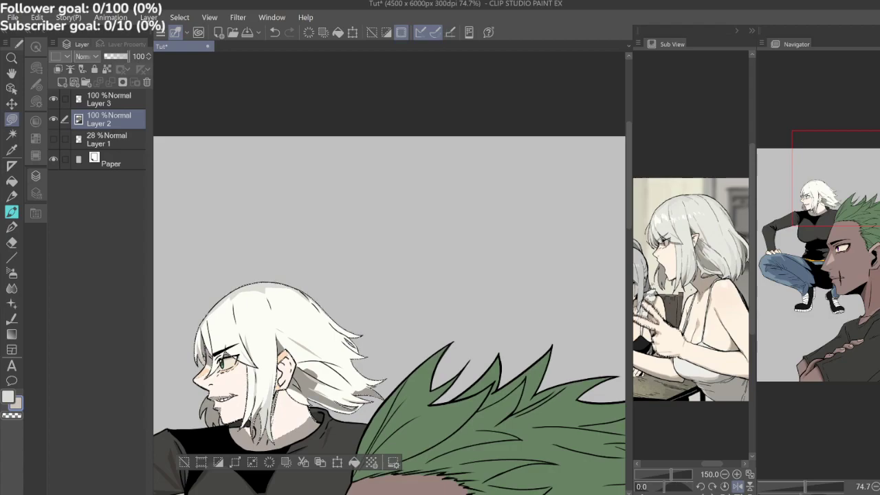
{"action": "left_click_drag", "start_coordinate": [385, 309], "coordinate": [359, 301]}
{"action": "scroll", "coordinate": [354, 354], "scroll_direction": "up", "scroll_amount": 4}
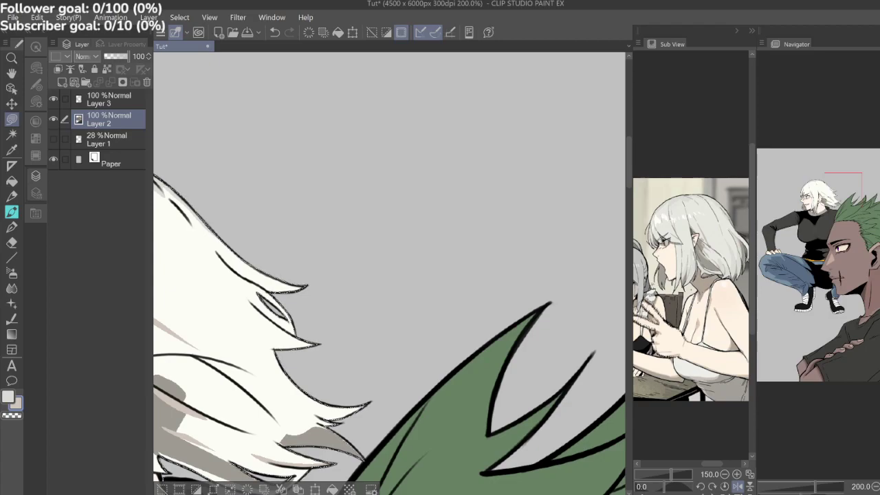
{"action": "key", "text": "i"}
{"action": "key", "text": "m"}
{"action": "left_click_drag", "start_coordinate": [216, 205], "coordinate": [292, 270]}
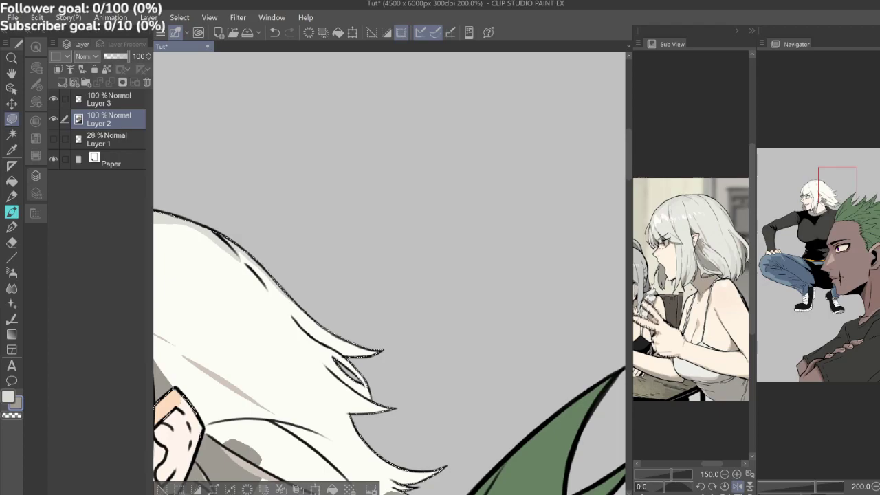
Sample another shadow colour and lasso-fill a beige shadow along the outer edge of the upper back lock to its tip.
{"action": "key", "text": "i"}
{"action": "left_click", "coordinate": [206, 232]}
{"action": "key", "text": "m"}
{"action": "scroll", "coordinate": [289, 384], "scroll_direction": "down", "scroll_amount": 4}
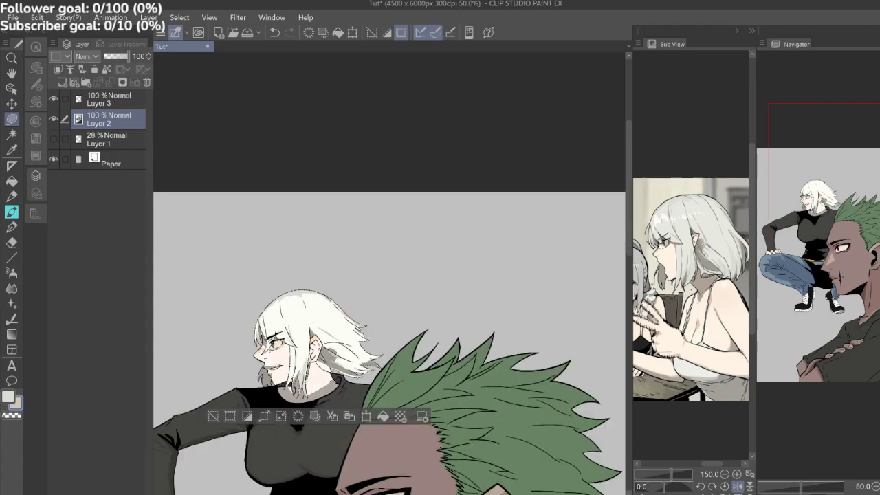
{"action": "scroll", "coordinate": [326, 325], "scroll_direction": "up", "scroll_amount": 3}
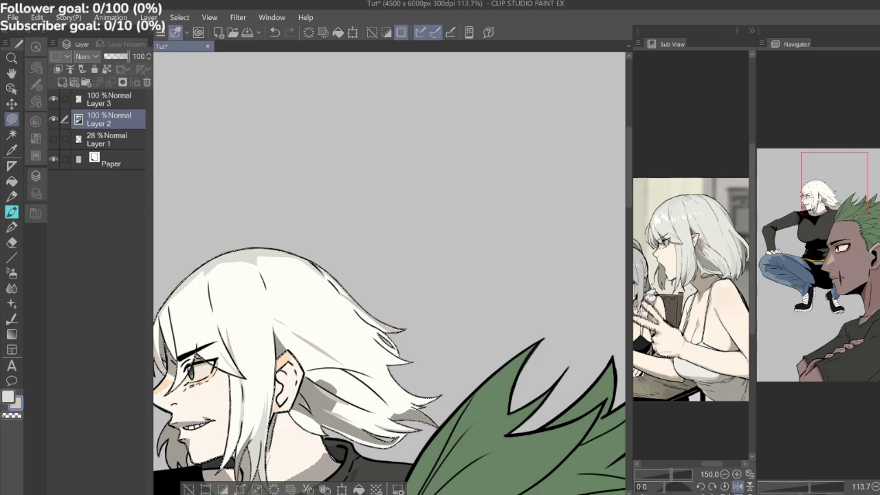
Extend the light grey crown shadow with a pointed streak down towards the strand line on top of the head.
{"action": "scroll", "coordinate": [207, 323], "scroll_direction": "up", "scroll_amount": 2}
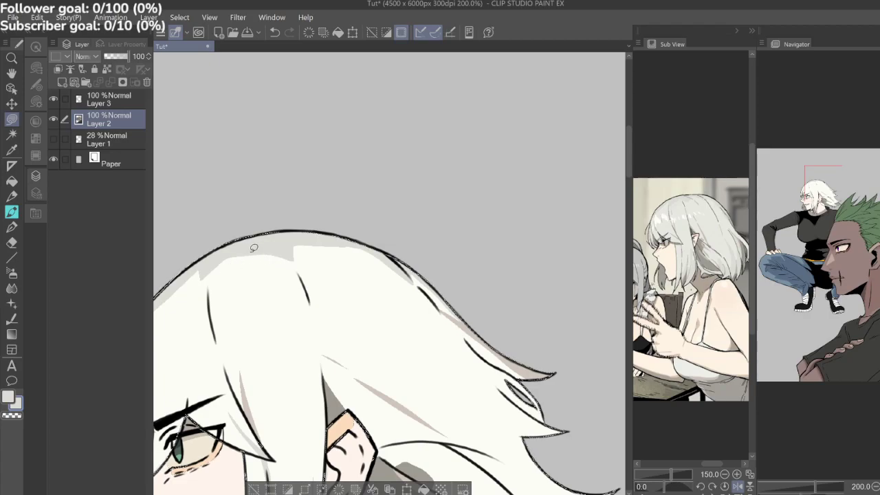
{"action": "mouse_move", "coordinate": [251, 256]}
{"action": "left_mouse_down"}
{"action": "mouse_move", "coordinate": [305, 285]}
{"action": "mouse_move", "coordinate": [295, 245]}
{"action": "mouse_move", "coordinate": [269, 249]}
{"action": "left_mouse_up"}
{"action": "scroll", "coordinate": [363, 261], "scroll_direction": "down", "scroll_amount": 4}
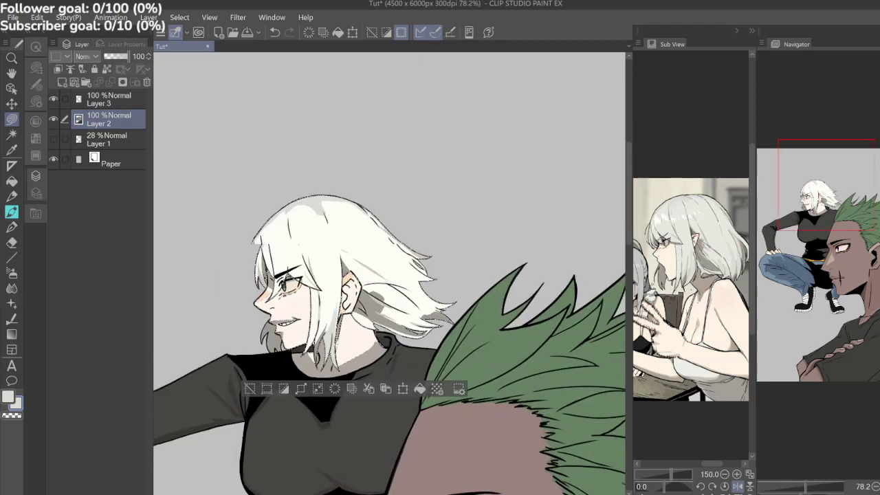
{"action": "scroll", "coordinate": [405, 247], "scroll_direction": "up", "scroll_amount": 1}
{"action": "left_click_drag", "start_coordinate": [371, 268], "coordinate": [401, 252]}
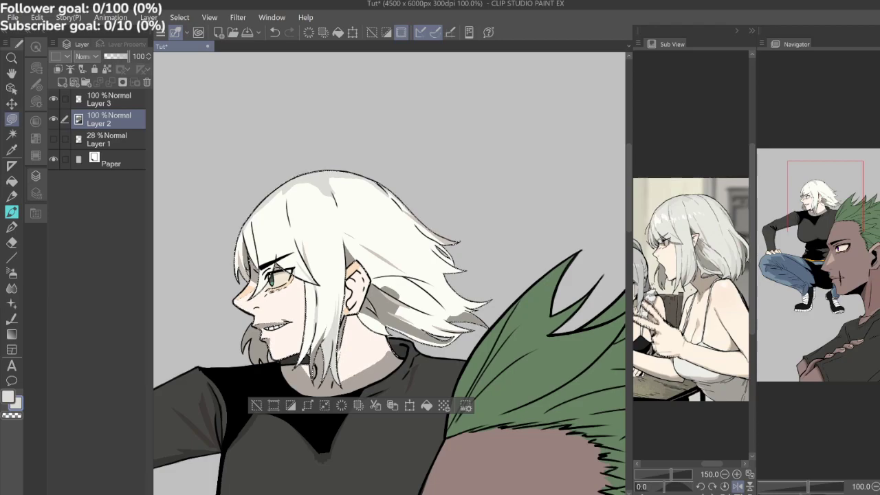
Lasso-fill a light grey shadow across the lower back locks, running towards the dark shadow at their tip.
{"action": "key", "text": "i"}
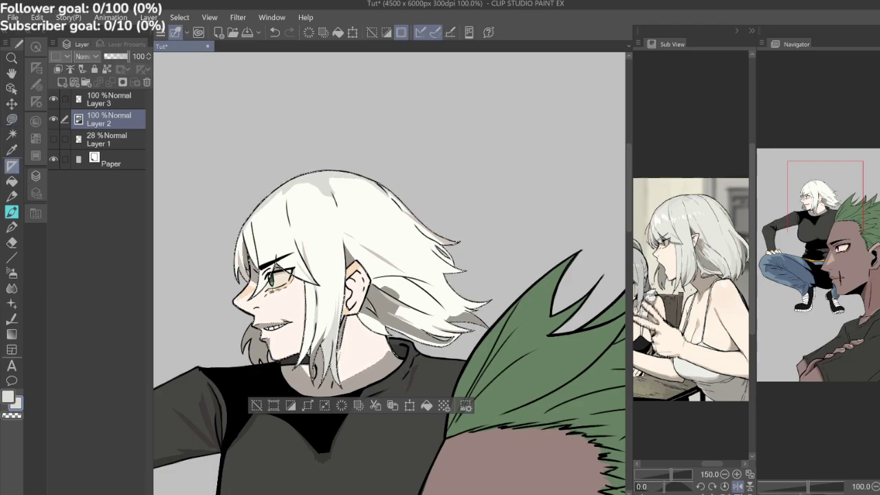
{"action": "key", "text": "k"}
{"action": "key", "text": "m"}
{"action": "scroll", "coordinate": [450, 278], "scroll_direction": "up", "scroll_amount": 1}
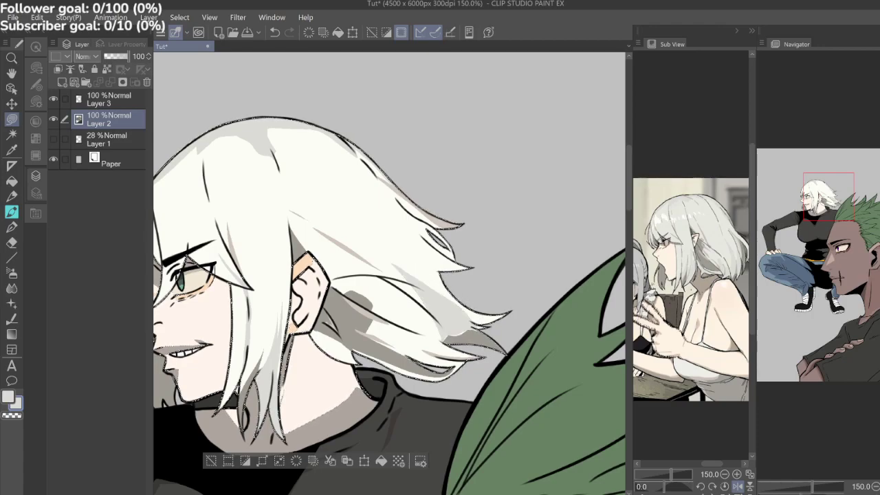
Fill the thin white gap between the light grey area and the dark tip shadow on the back lock with light grey.
{"action": "scroll", "coordinate": [447, 335], "scroll_direction": "up", "scroll_amount": 5}
{"action": "left_click_drag", "start_coordinate": [447, 335], "coordinate": [477, 285]}
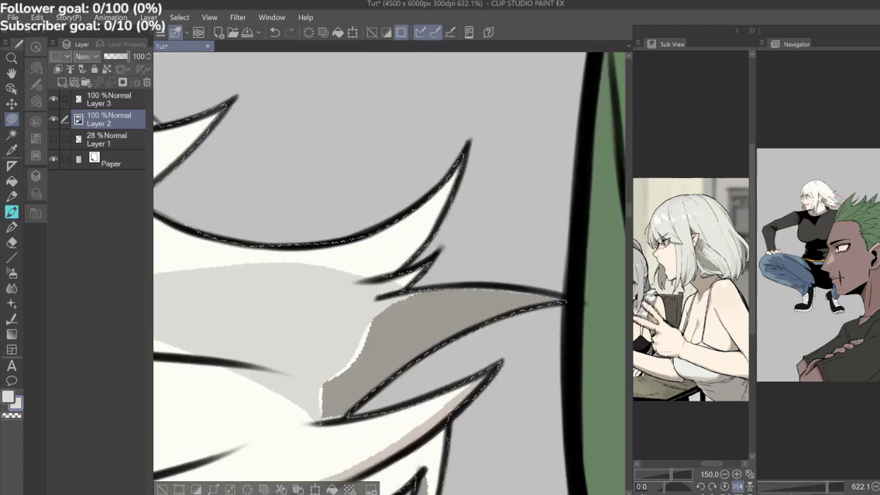
{"action": "mouse_move", "coordinate": [324, 382]}
{"action": "left_mouse_down"}
{"action": "mouse_move", "coordinate": [322, 418]}
{"action": "mouse_move", "coordinate": [328, 374]}
{"action": "mouse_move", "coordinate": [323, 383]}
{"action": "left_mouse_up"}
{"action": "left_click_drag", "start_coordinate": [330, 414], "coordinate": [325, 417]}
{"action": "mouse_move", "coordinate": [340, 368]}
{"action": "left_mouse_down"}
{"action": "mouse_move", "coordinate": [327, 383]}
{"action": "mouse_move", "coordinate": [370, 322]}
{"action": "left_mouse_up"}
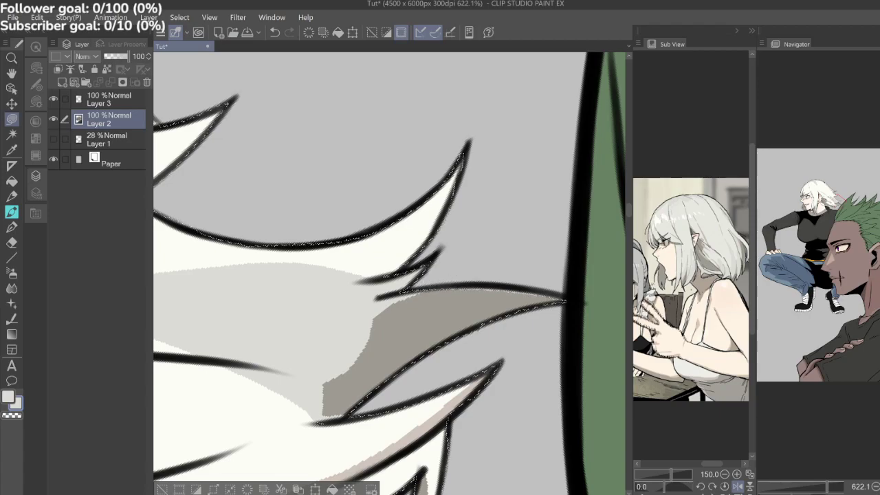
Sample the dark grey-beige shadow colour and lasso-fill a narrow shadow on the woman's hair along the upper back edge of her ear.
{"action": "scroll", "coordinate": [454, 206], "scroll_direction": "down", "scroll_amount": 5}
{"action": "key", "text": "ctrl+at"}
{"action": "scroll", "coordinate": [440, 285], "scroll_direction": "down", "scroll_amount": 1}
{"action": "left_click_drag", "start_coordinate": [440, 285], "coordinate": [431, 391]}
{"action": "key", "text": "ctrl+at"}
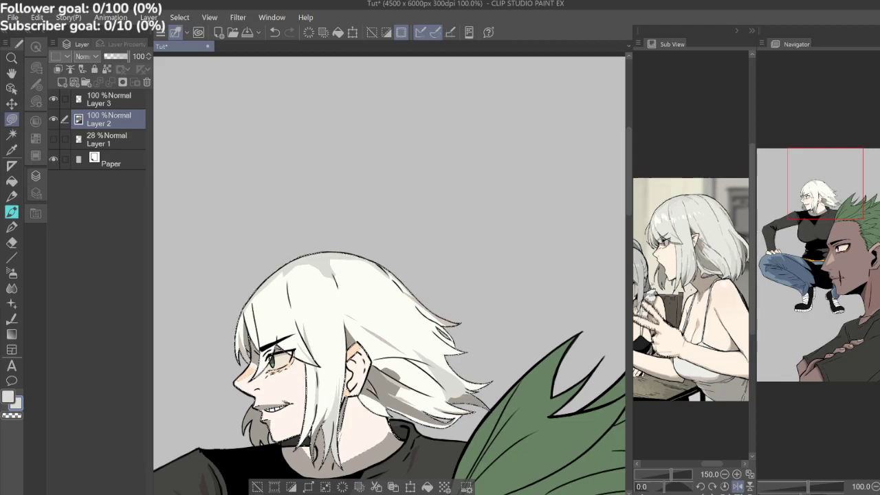
{"action": "key", "text": "i"}
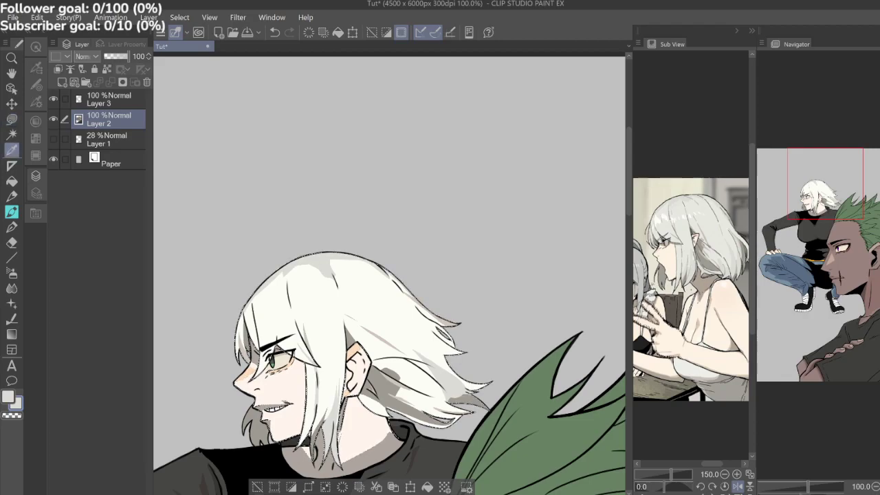
{"action": "left_click", "coordinate": [12, 119]}
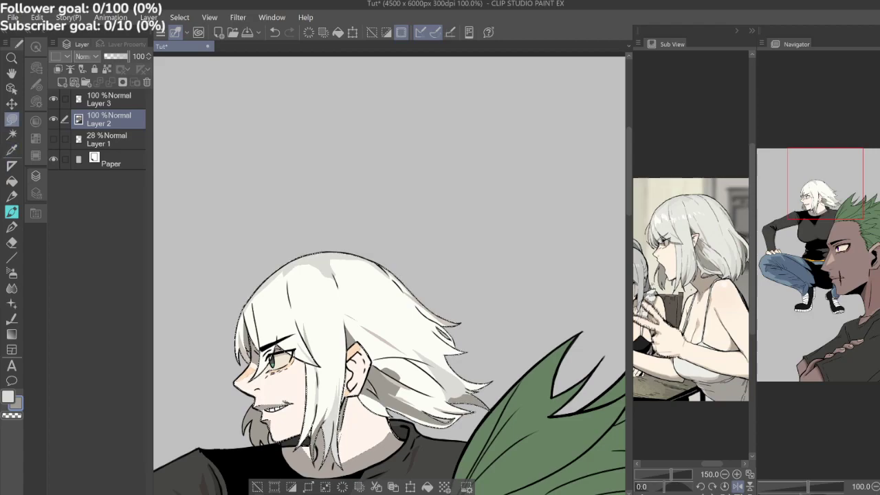
{"action": "scroll", "coordinate": [414, 365], "scroll_direction": "up", "scroll_amount": 5}
{"action": "scroll", "coordinate": [412, 365], "scroll_direction": "up", "scroll_amount": 1}
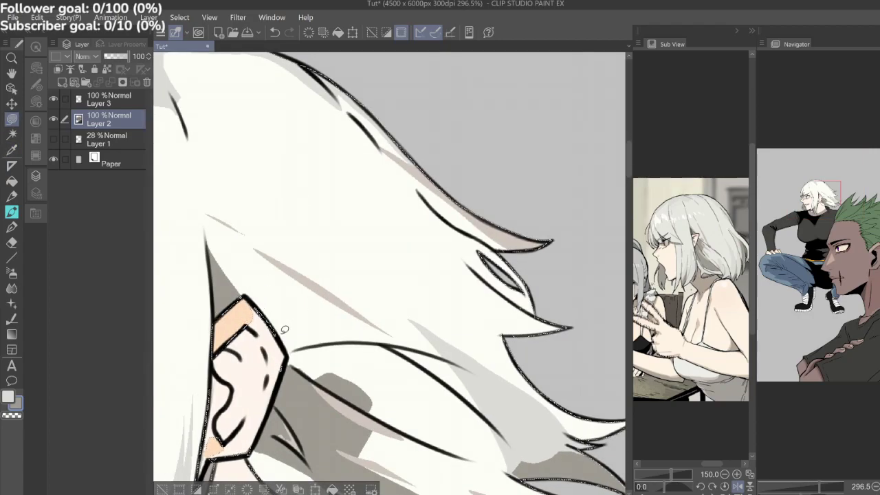
{"action": "mouse_move", "coordinate": [274, 321]}
{"action": "left_mouse_down"}
{"action": "mouse_move", "coordinate": [295, 323]}
{"action": "mouse_move", "coordinate": [304, 342]}
{"action": "mouse_move", "coordinate": [294, 364]}
{"action": "mouse_move", "coordinate": [284, 365]}
{"action": "mouse_move", "coordinate": [269, 320]}
{"action": "left_mouse_up"}
{"action": "left_click", "coordinate": [275, 32]}
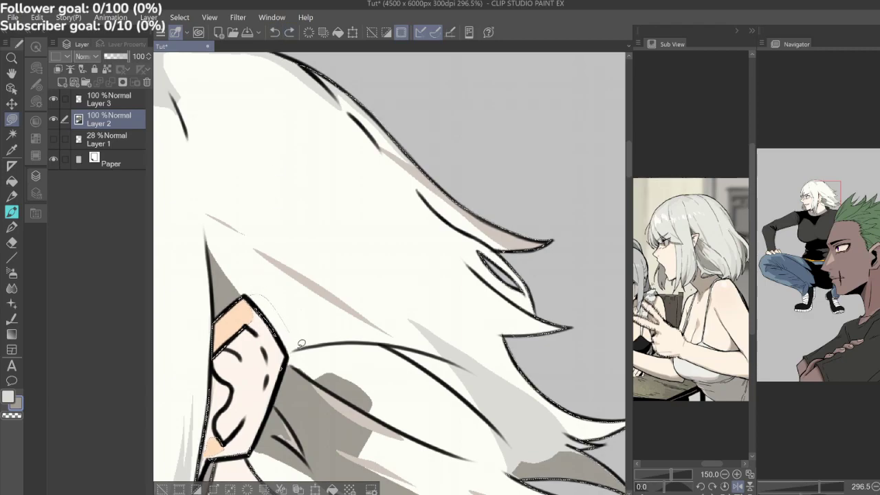
{"action": "left_click_drag", "start_coordinate": [247, 294], "coordinate": [244, 297]}
{"action": "scroll", "coordinate": [372, 307], "scroll_direction": "down", "scroll_amount": 3}
{"action": "left_click_drag", "start_coordinate": [373, 307], "coordinate": [439, 336]}
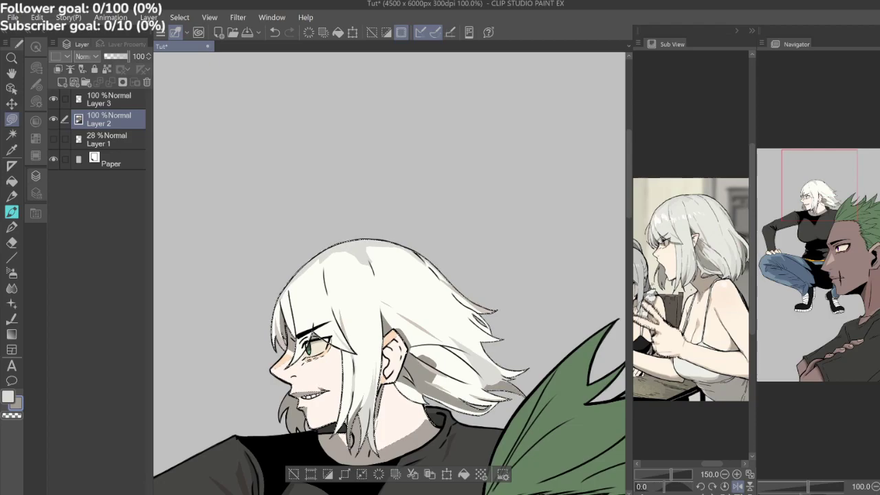
Sample the beige and the white from the woman's hair and rework the slim beige streaks above the ear and on the fringe with lasso fills.
{"action": "left_click", "coordinate": [8, 390]}
{"action": "left_click", "coordinate": [11, 242]}
{"action": "left_click", "coordinate": [12, 150]}
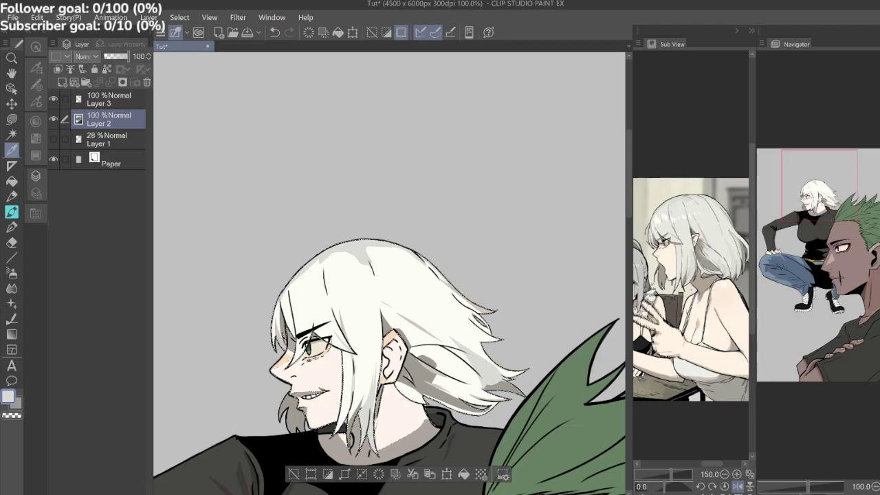
{"action": "left_click", "coordinate": [426, 323]}
{"action": "left_click", "coordinate": [18, 404]}
{"action": "left_click", "coordinate": [413, 285]}
{"action": "left_click", "coordinate": [11, 119]}
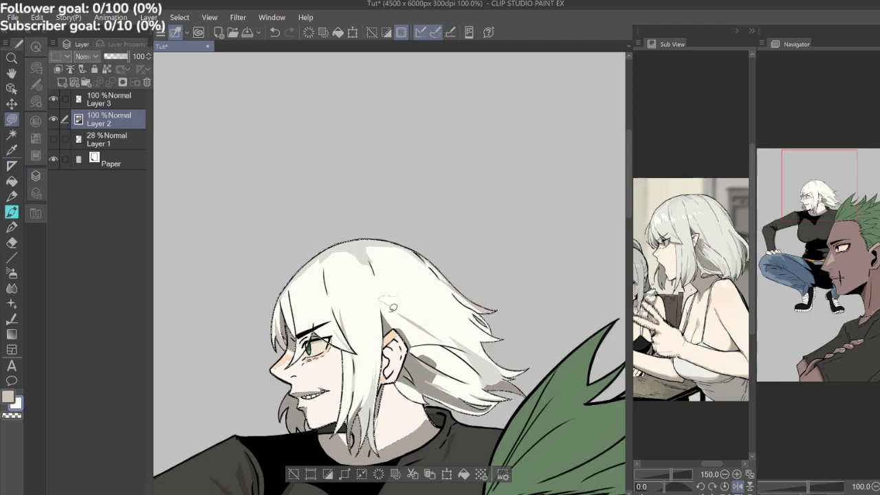
{"action": "left_click_drag", "start_coordinate": [450, 339], "coordinate": [416, 291]}
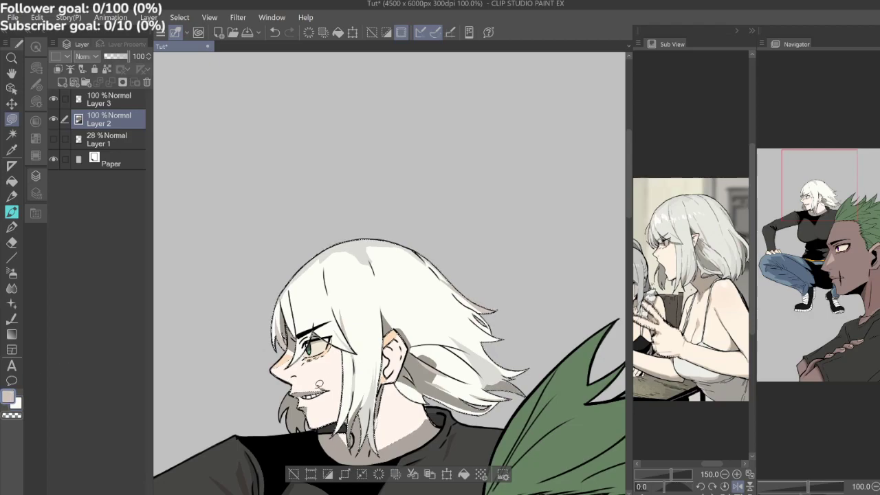
{"action": "mouse_move", "coordinate": [424, 340]}
{"action": "left_mouse_down"}
{"action": "mouse_move", "coordinate": [408, 312]}
{"action": "mouse_move", "coordinate": [424, 340]}
{"action": "left_mouse_up"}
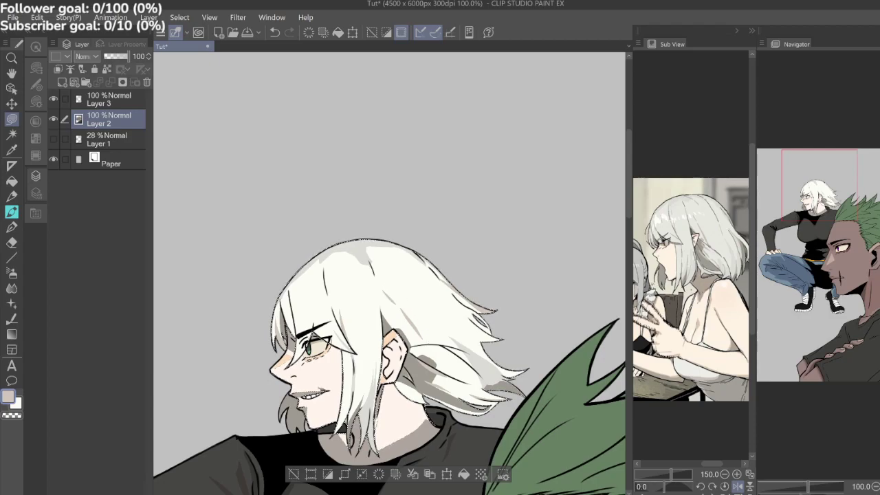
Sample a near-white colour from the reference image's hair and try lasso-filling highlights on the front of the woman's hair.
{"action": "scroll", "coordinate": [469, 314], "scroll_direction": "down", "scroll_amount": 3}
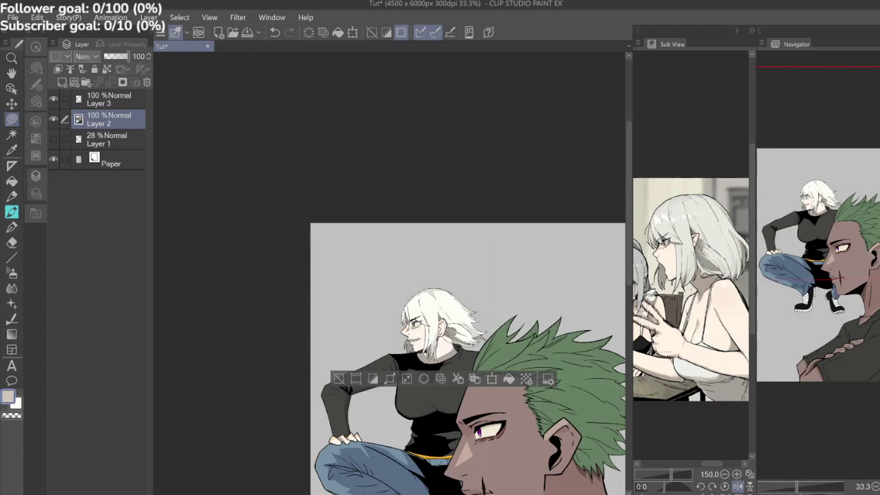
{"action": "key", "text": "i"}
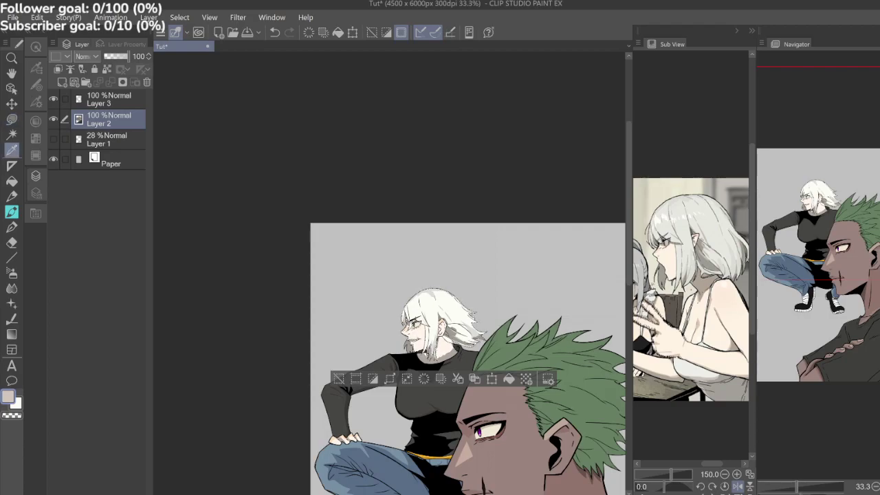
{"action": "left_click", "coordinate": [663, 219]}
{"action": "key", "text": "m"}
{"action": "scroll", "coordinate": [424, 315], "scroll_direction": "up", "scroll_amount": 5}
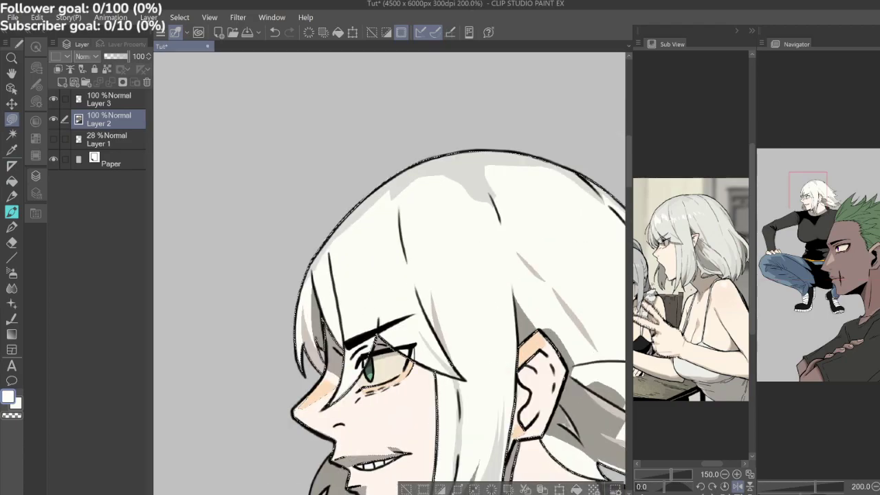
{"action": "left_click_drag", "start_coordinate": [424, 315], "coordinate": [420, 344]}
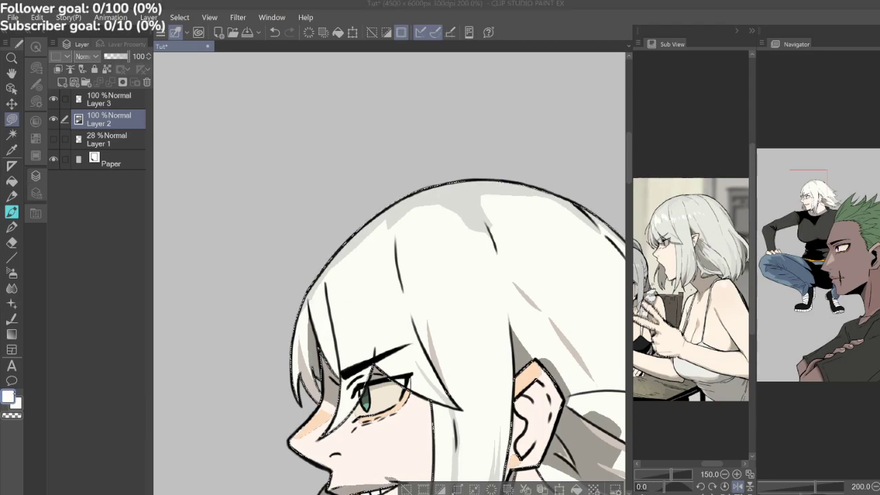
{"action": "left_click", "coordinate": [315, 90]}
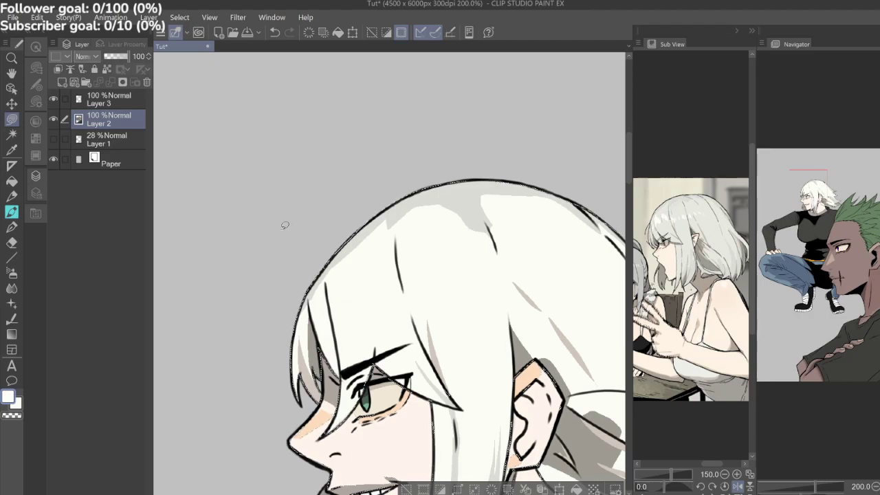
{"action": "left_click", "coordinate": [274, 32]}
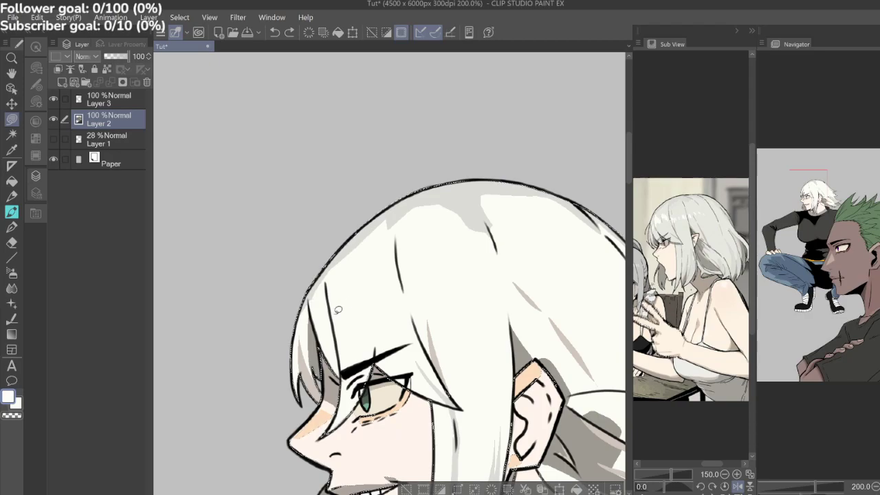
{"action": "mouse_move", "coordinate": [362, 267]}
{"action": "left_mouse_down"}
{"action": "mouse_move", "coordinate": [364, 232]}
{"action": "mouse_move", "coordinate": [372, 237]}
{"action": "left_mouse_up"}
{"action": "left_click", "coordinate": [274, 33]}
{"action": "left_click_drag", "start_coordinate": [481, 296], "coordinate": [322, 315]}
Clear the selection around the woman's hair and auto-select the man's green hair.
{"action": "scroll", "coordinate": [378, 289], "scroll_direction": "down", "scroll_amount": 4}
{"action": "left_click_drag", "start_coordinate": [379, 289], "coordinate": [358, 284]}
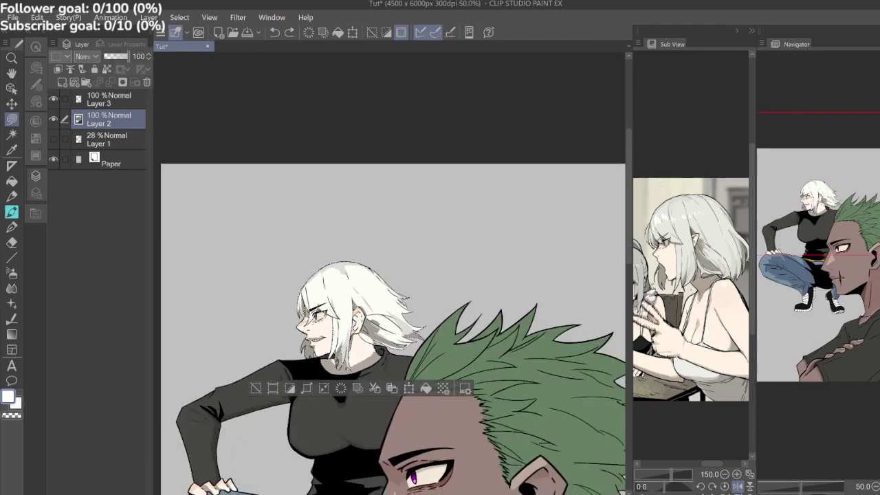
{"action": "scroll", "coordinate": [333, 294], "scroll_direction": "up", "scroll_amount": 3}
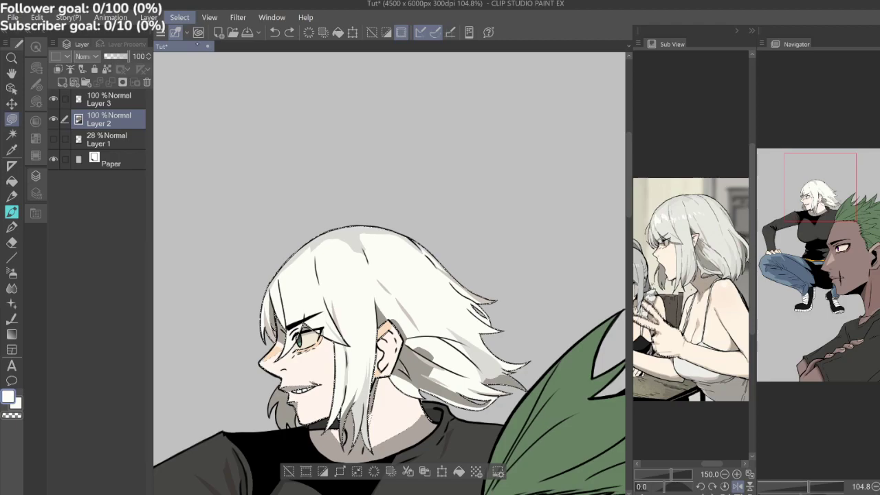
{"action": "key", "text": "ctrl+d"}
{"action": "scroll", "coordinate": [390, 268], "scroll_direction": "down", "scroll_amount": 5}
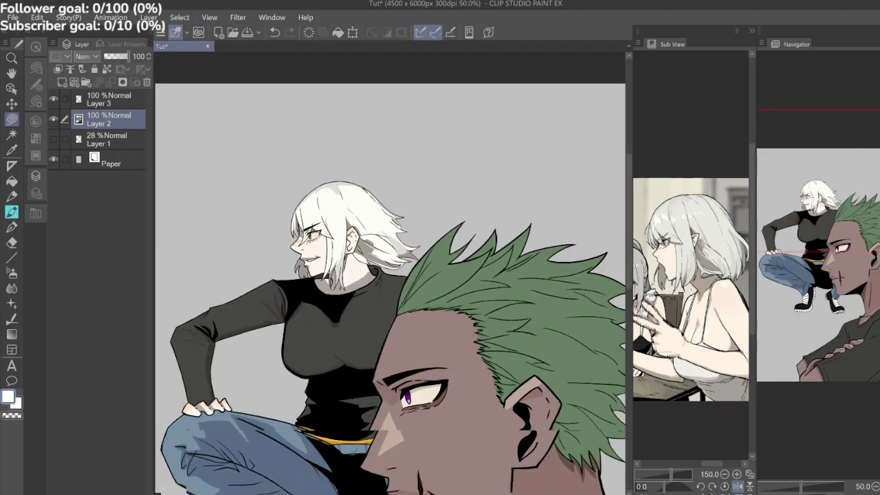
{"action": "scroll", "coordinate": [390, 268], "scroll_direction": "down", "scroll_amount": 3}
{"action": "scroll", "coordinate": [390, 275], "scroll_direction": "up", "scroll_amount": 3}
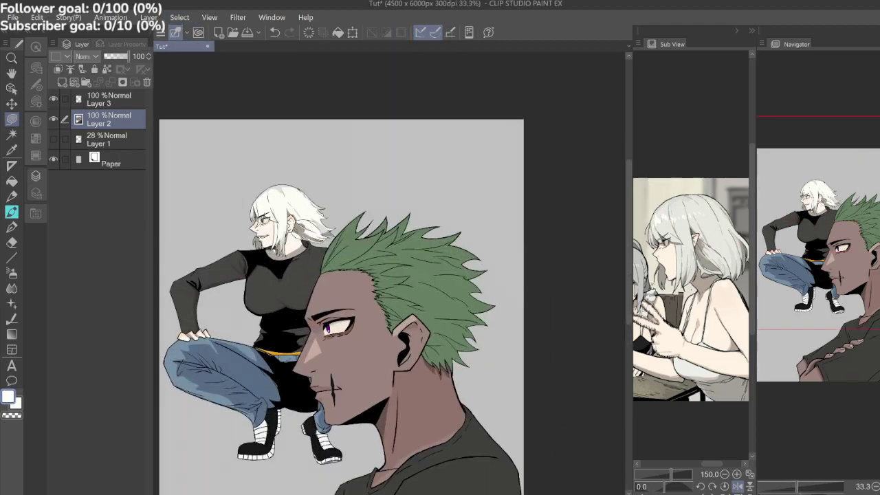
{"action": "left_click", "coordinate": [12, 134]}
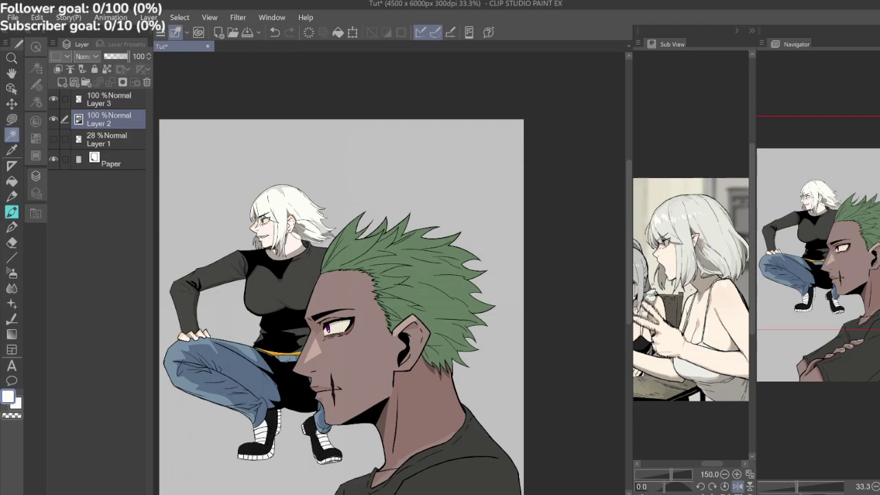
{"action": "left_click", "coordinate": [417, 272]}
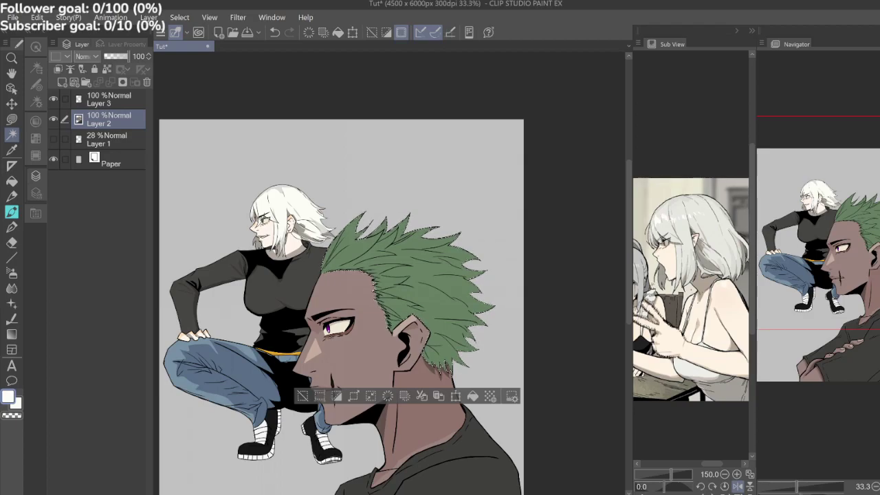
Sample the green of the man's hair and darken it into a dark green shadow colour.
{"action": "scroll", "coordinate": [370, 301], "scroll_direction": "up", "scroll_amount": 4}
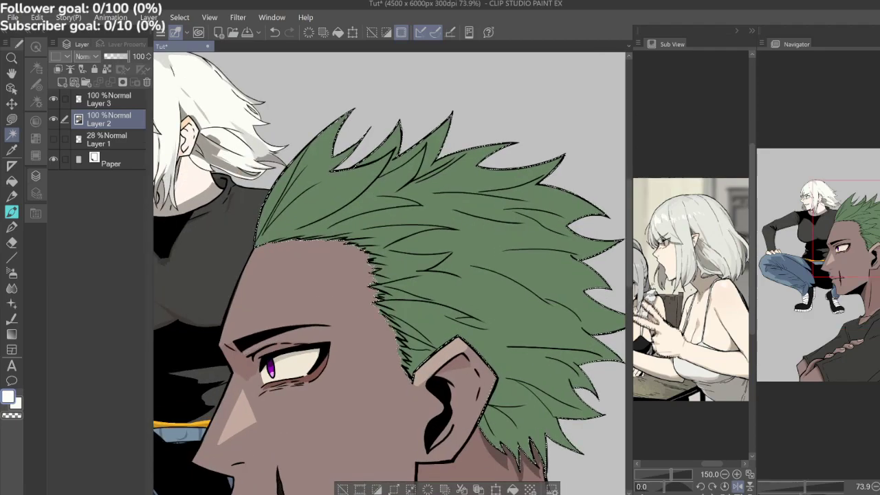
{"action": "left_click_drag", "start_coordinate": [370, 300], "coordinate": [392, 315]}
{"action": "key", "text": "i"}
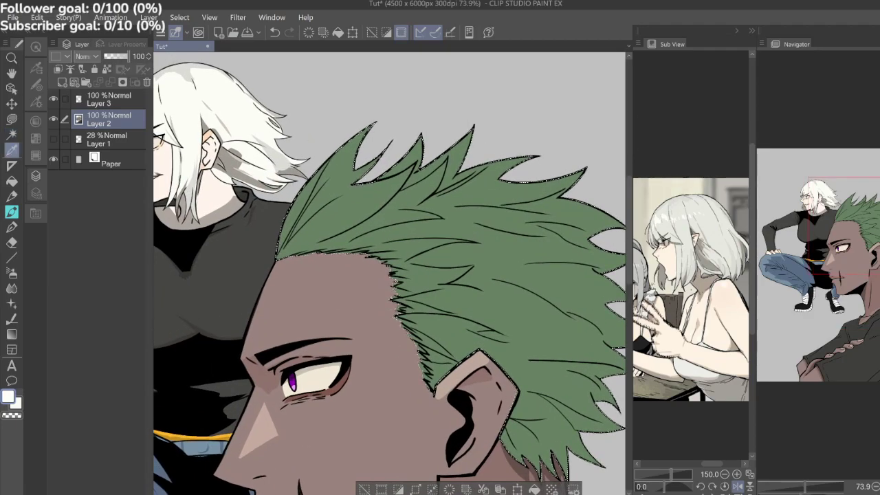
{"action": "left_click", "coordinate": [549, 274]}
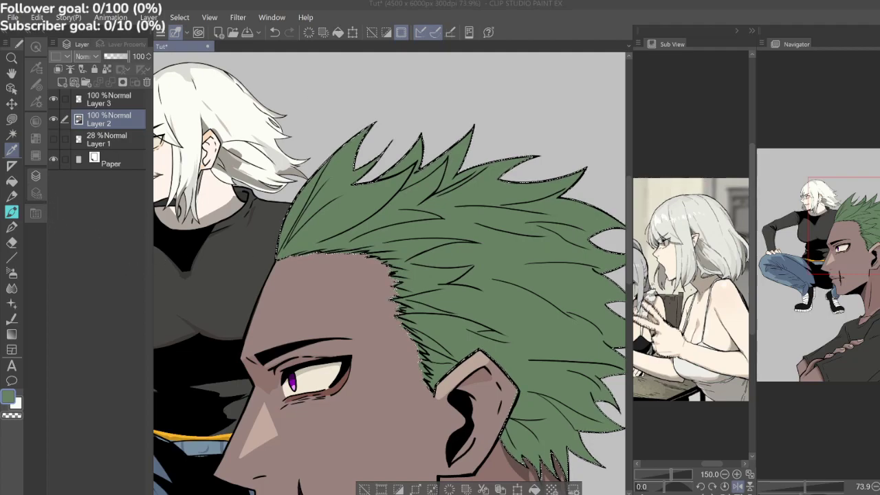
{"action": "key", "text": "m"}
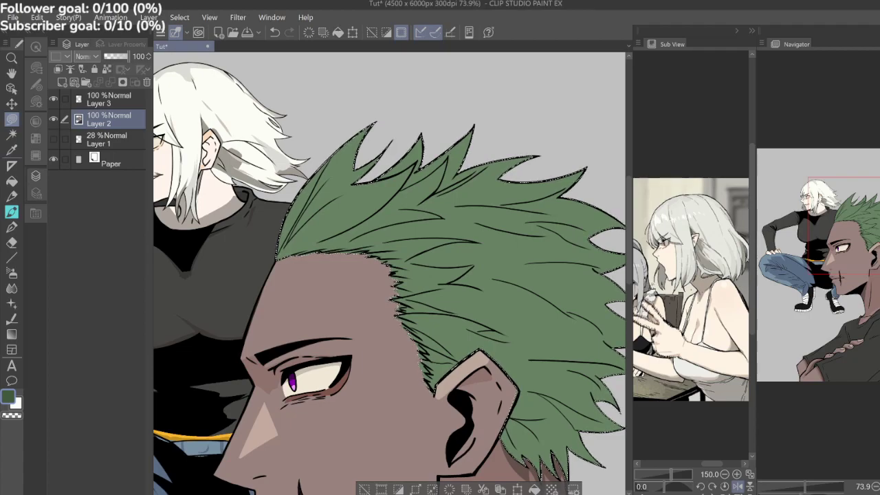
Try lasso-filling dark green shadows on the pointed locks above the man's forehead hairline.
{"action": "mouse_move", "coordinate": [367, 245]}
{"action": "left_mouse_down"}
{"action": "mouse_move", "coordinate": [478, 235]}
{"action": "mouse_move", "coordinate": [404, 260]}
{"action": "mouse_move", "coordinate": [477, 264]}
{"action": "mouse_move", "coordinate": [409, 285]}
{"action": "left_mouse_up"}
{"action": "mouse_move", "coordinate": [354, 264]}
{"action": "left_mouse_down"}
{"action": "mouse_move", "coordinate": [359, 253]}
{"action": "mouse_move", "coordinate": [386, 295]}
{"action": "left_mouse_up"}
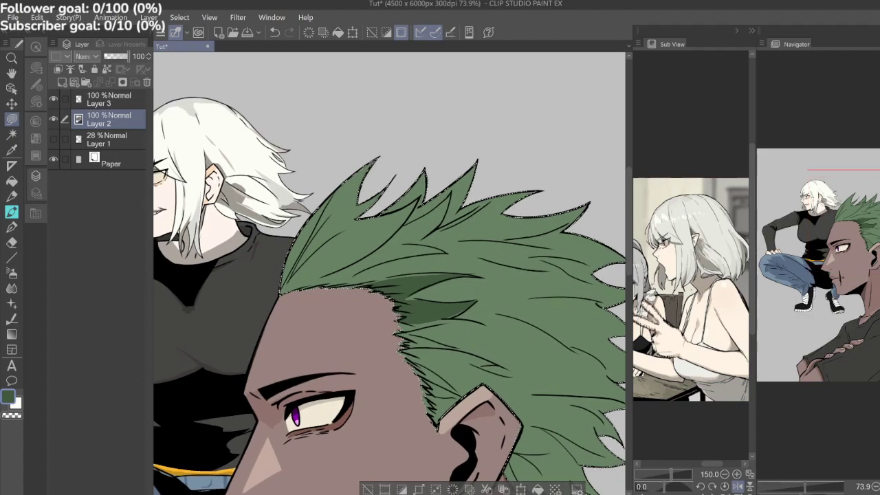
{"action": "left_click_drag", "start_coordinate": [277, 294], "coordinate": [270, 320]}
{"action": "scroll", "coordinate": [390, 275], "scroll_direction": "up", "scroll_amount": 2}
{"action": "key", "text": "ctrl+z"}
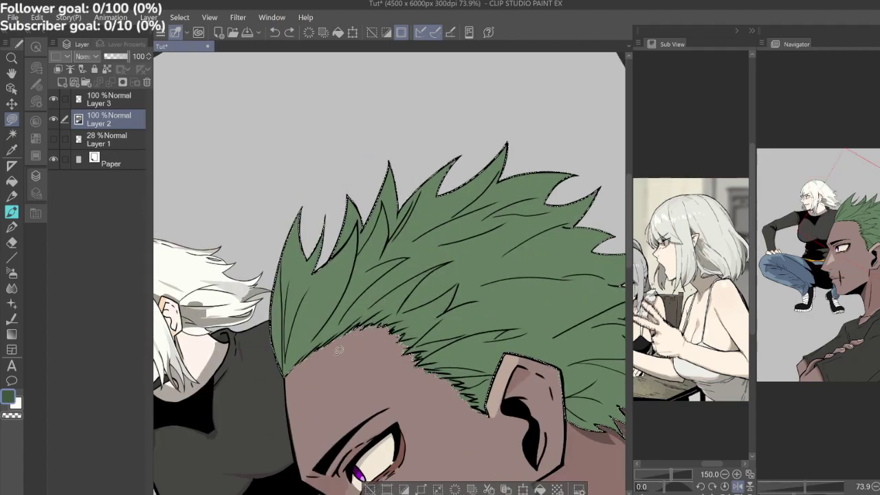
{"action": "mouse_move", "coordinate": [344, 323]}
{"action": "left_mouse_down"}
{"action": "mouse_move", "coordinate": [414, 271]}
{"action": "mouse_move", "coordinate": [452, 256]}
{"action": "mouse_move", "coordinate": [403, 308]}
{"action": "mouse_move", "coordinate": [465, 277]}
{"action": "mouse_move", "coordinate": [408, 330]}
{"action": "left_mouse_up"}
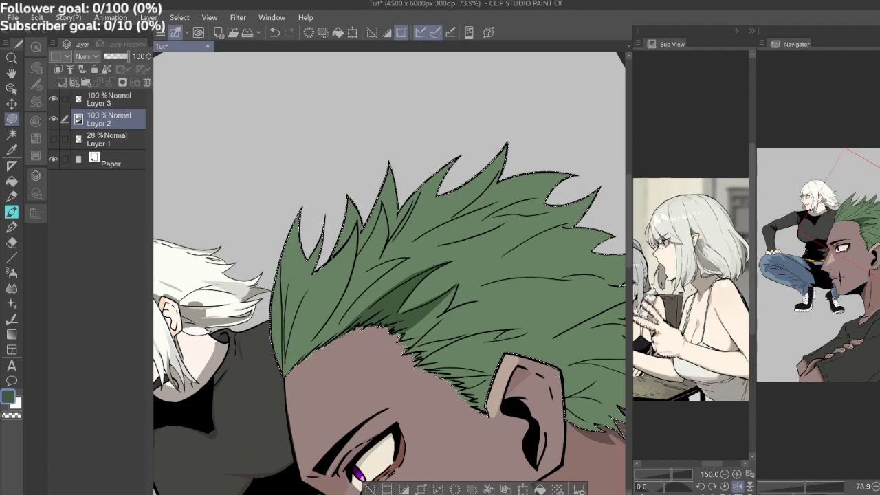
{"action": "mouse_move", "coordinate": [344, 332]}
{"action": "left_mouse_down"}
{"action": "mouse_move", "coordinate": [324, 337]}
{"action": "mouse_move", "coordinate": [394, 278]}
{"action": "mouse_move", "coordinate": [437, 259]}
{"action": "mouse_move", "coordinate": [387, 304]}
{"action": "left_mouse_up"}
{"action": "left_click", "coordinate": [275, 33]}
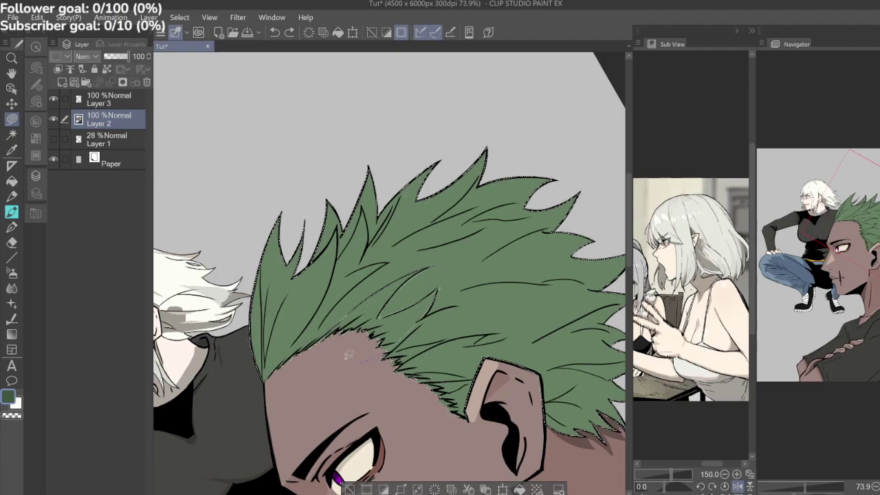
Lasso-fill dark green shadows on the pointed locks above the man's forehead hairline and along the edge of the front lock.
{"action": "mouse_move", "coordinate": [385, 309]}
{"action": "left_mouse_down"}
{"action": "mouse_move", "coordinate": [413, 302]}
{"action": "mouse_move", "coordinate": [437, 335]}
{"action": "mouse_move", "coordinate": [484, 364]}
{"action": "left_mouse_up"}
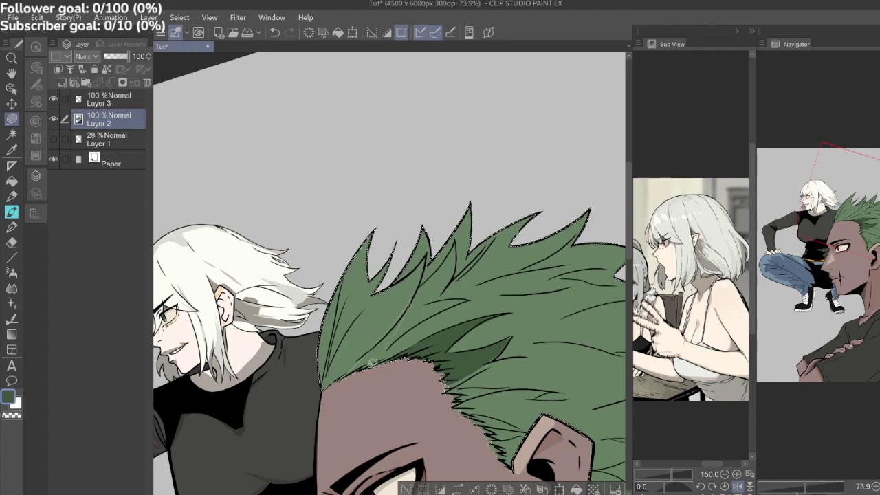
{"action": "left_click_drag", "start_coordinate": [441, 295], "coordinate": [315, 214]}
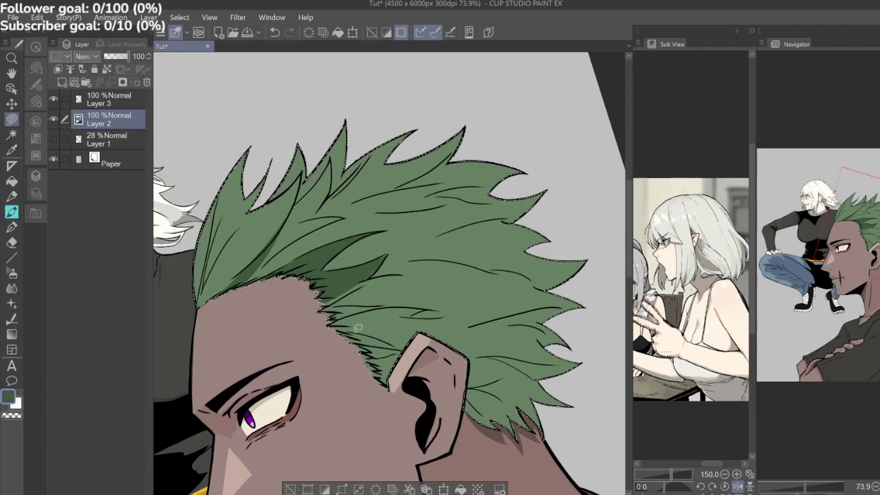
Lasso-fill a dark green shadow across the short strands between the man's temple and the top of his ear.
{"action": "mouse_move", "coordinate": [333, 321]}
{"action": "left_mouse_down"}
{"action": "mouse_move", "coordinate": [402, 319]}
{"action": "mouse_move", "coordinate": [322, 322]}
{"action": "left_mouse_up"}
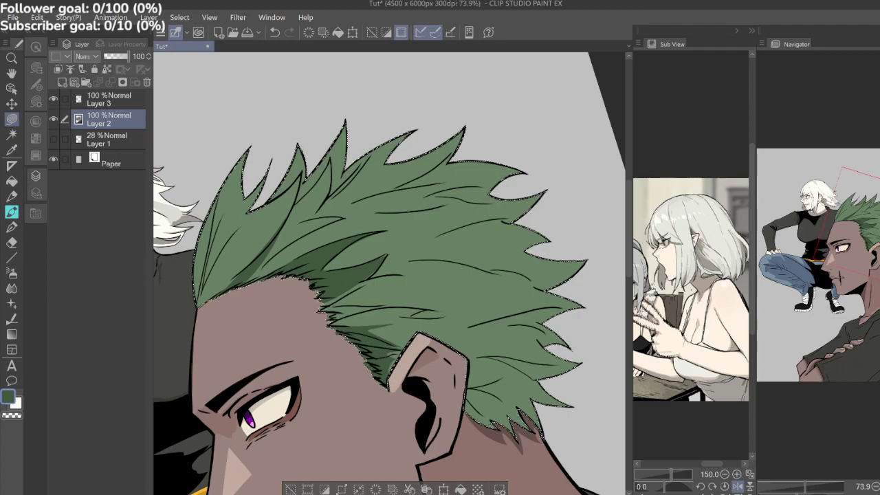
{"action": "left_click_drag", "start_coordinate": [393, 392], "coordinate": [365, 408]}
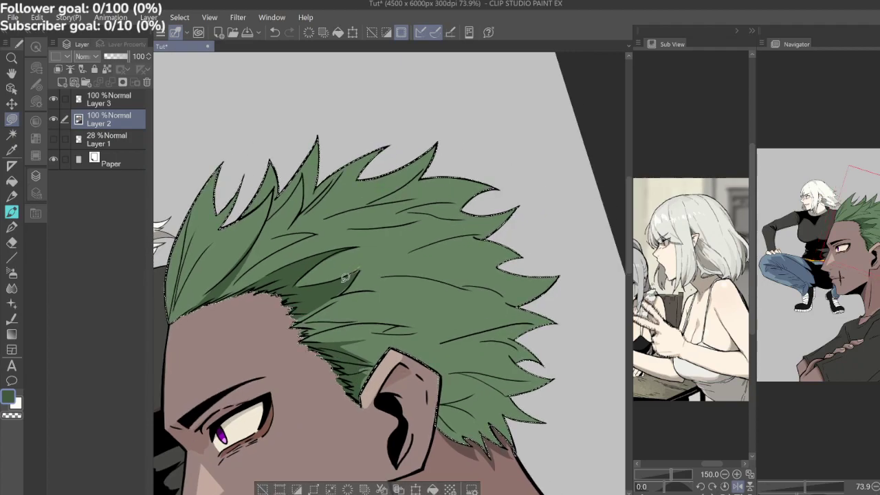
{"action": "left_click", "coordinate": [274, 31]}
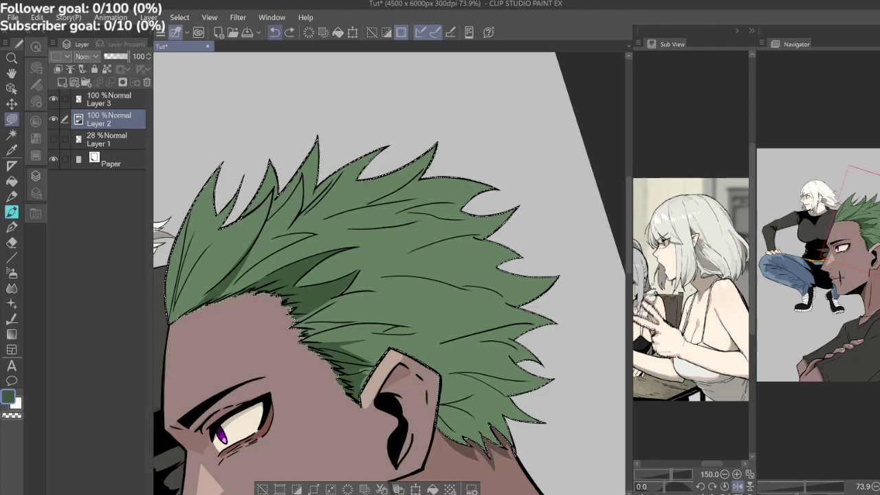
Lasso-fill dark green shadows along the lower pointed locks behind the man's ear.
{"action": "left_click_drag", "start_coordinate": [358, 275], "coordinate": [355, 278]}
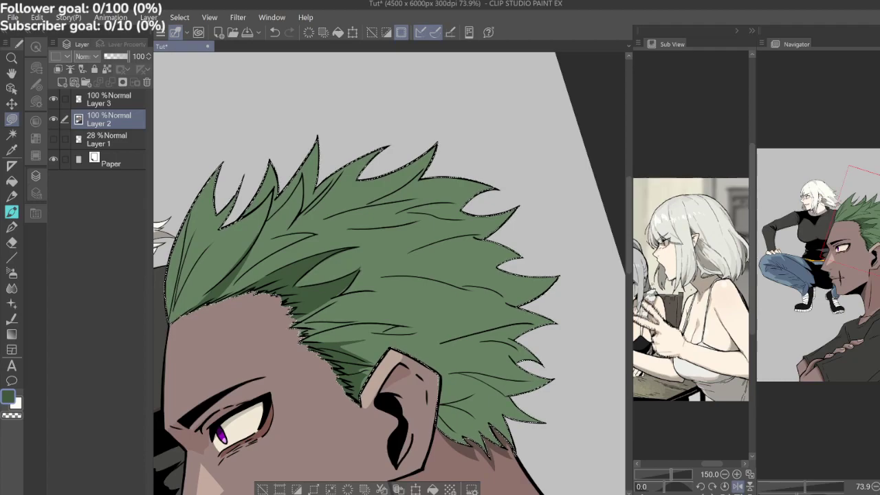
{"action": "left_click_drag", "start_coordinate": [398, 289], "coordinate": [324, 242]}
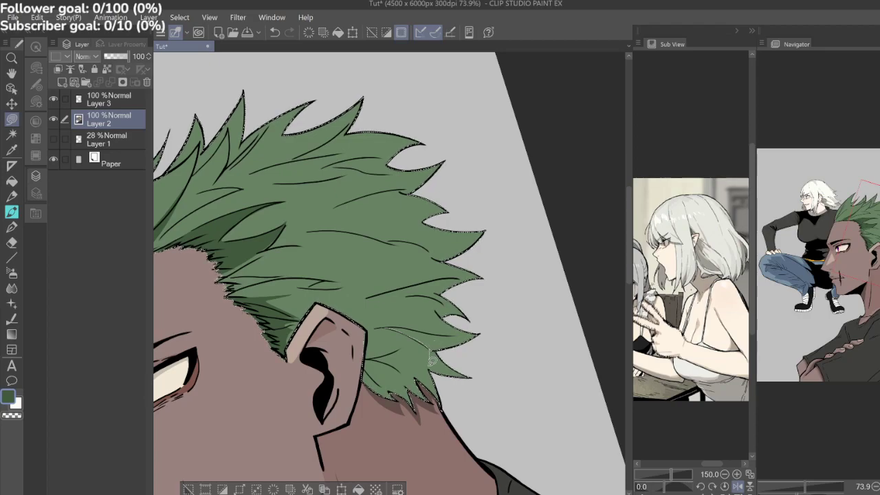
{"action": "left_click_drag", "start_coordinate": [452, 410], "coordinate": [493, 381]}
{"action": "left_click_drag", "start_coordinate": [492, 333], "coordinate": [477, 332]}
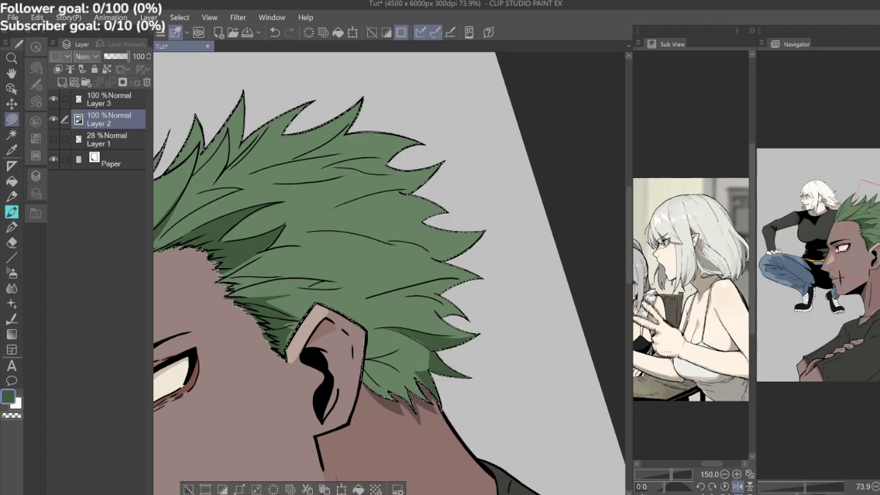
{"action": "left_click_drag", "start_coordinate": [389, 323], "coordinate": [429, 357]}
Lasso-fill a dark green shadow along the broad pointed lock at the back of the man's head, redoing the last stroke.
{"action": "left_click_drag", "start_coordinate": [385, 275], "coordinate": [430, 324]}
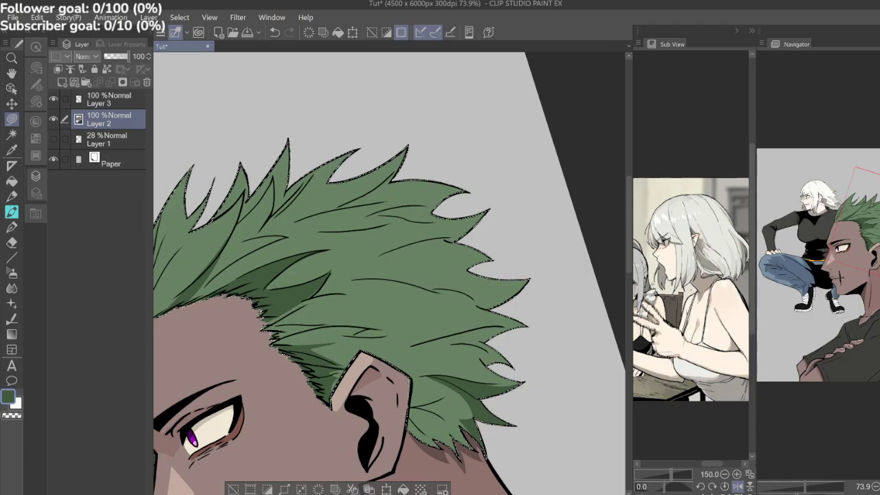
{"action": "left_click_drag", "start_coordinate": [390, 276], "coordinate": [383, 265]}
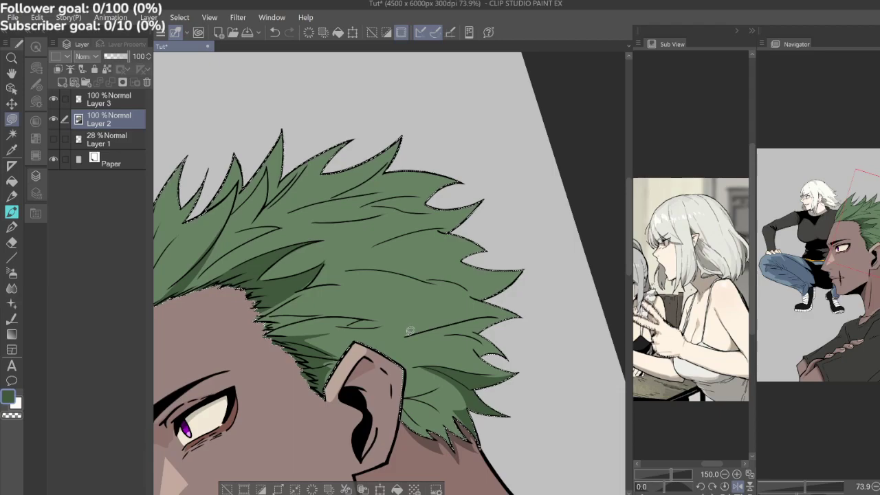
{"action": "left_click_drag", "start_coordinate": [425, 321], "coordinate": [402, 337]}
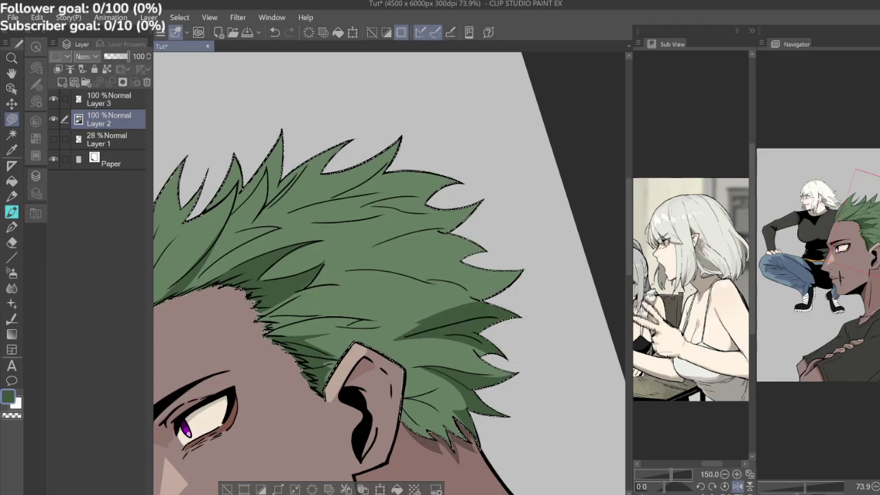
{"action": "left_click_drag", "start_coordinate": [525, 269], "coordinate": [451, 248]}
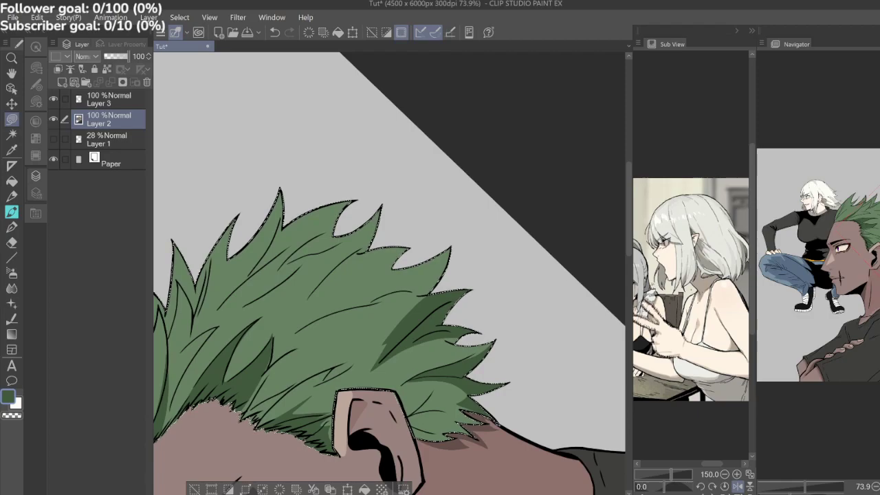
{"action": "key", "text": "ctrl+z"}
{"action": "mouse_move", "coordinate": [374, 370]}
{"action": "left_mouse_down"}
{"action": "mouse_move", "coordinate": [458, 341]}
{"action": "mouse_move", "coordinate": [447, 333]}
{"action": "mouse_move", "coordinate": [403, 342]}
{"action": "left_mouse_up"}
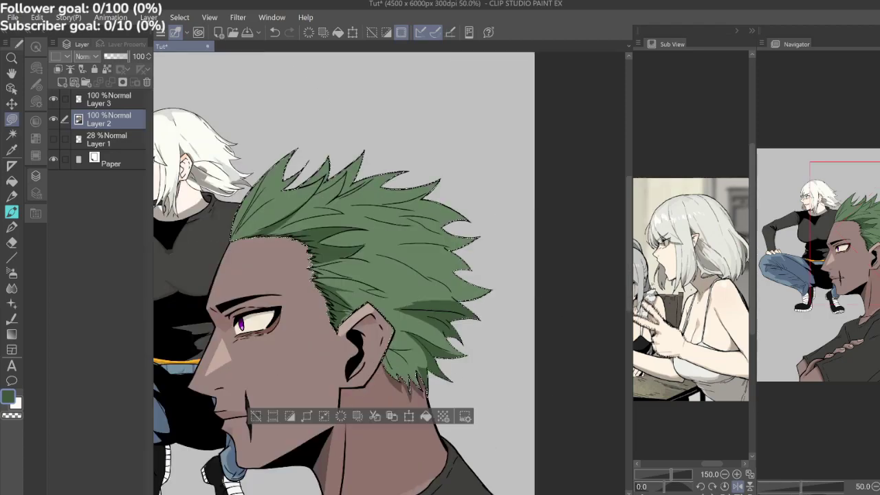
Lasso-fill a thin dark green shadow under a strand line on the man's crown.
{"action": "left_click_drag", "start_coordinate": [390, 273], "coordinate": [376, 313]}
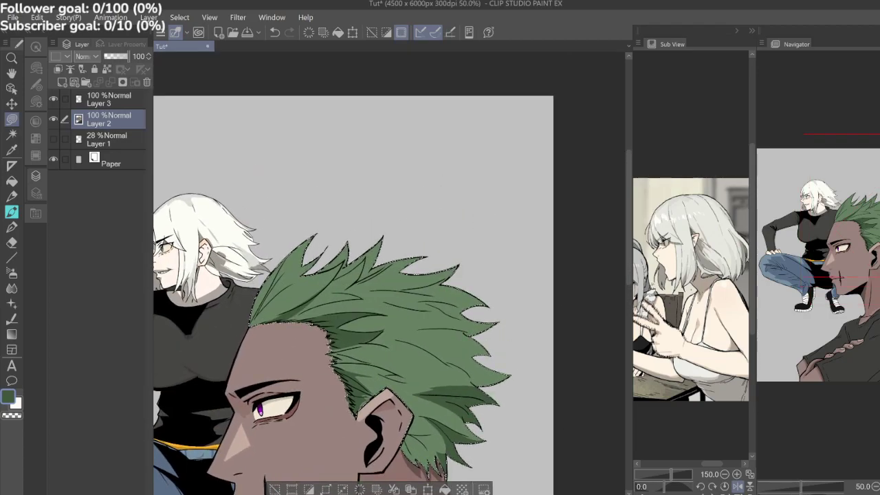
{"action": "left_click_drag", "start_coordinate": [389, 273], "coordinate": [379, 343]}
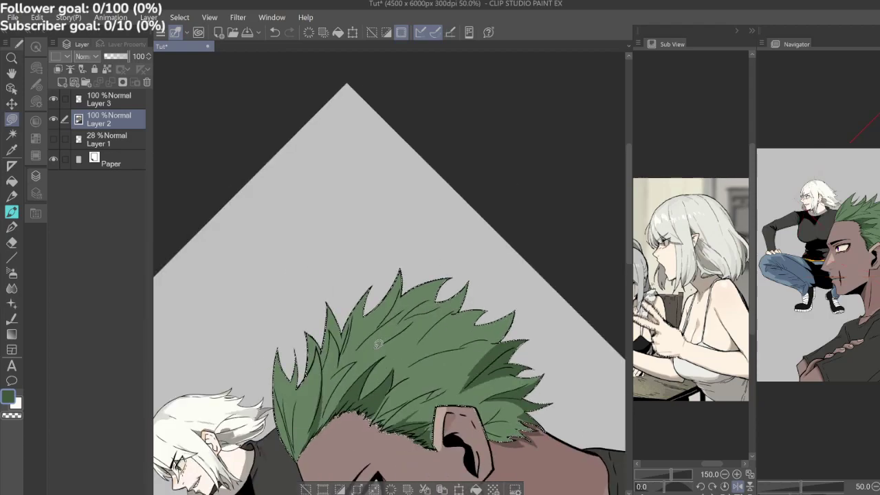
{"action": "left_click_drag", "start_coordinate": [412, 344], "coordinate": [467, 330]}
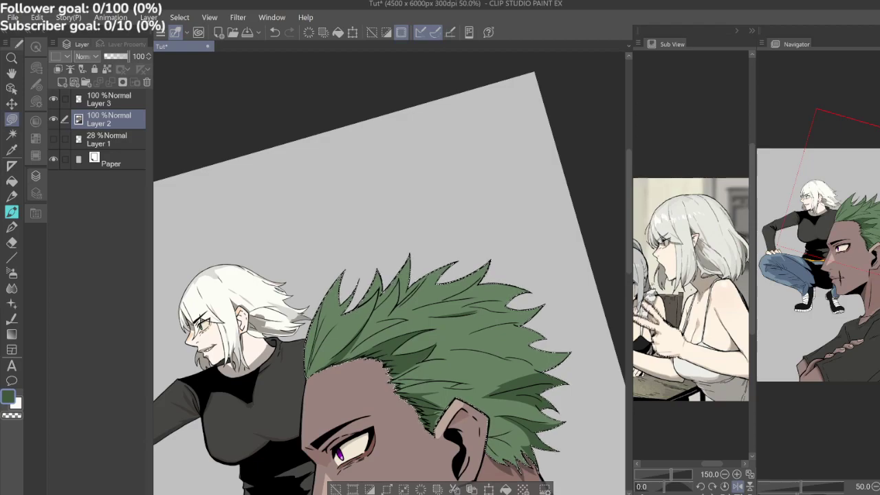
{"action": "left_click_drag", "start_coordinate": [402, 377], "coordinate": [399, 329]}
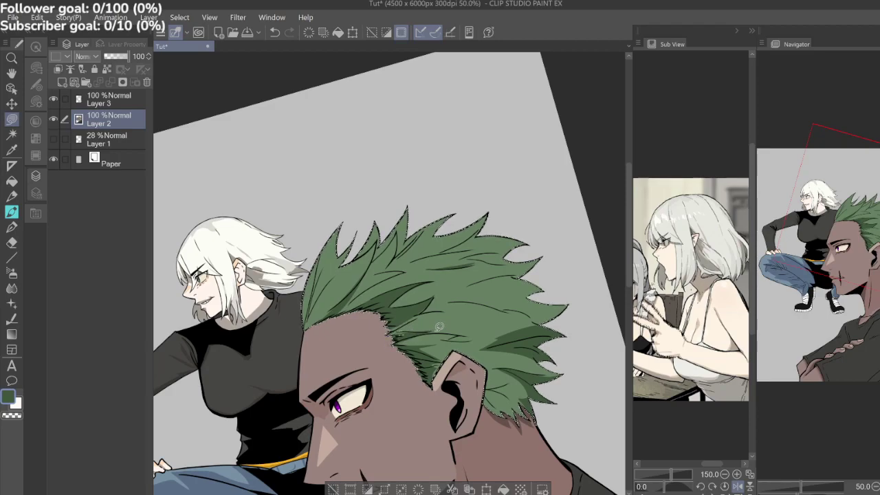
{"action": "left_click_drag", "start_coordinate": [399, 330], "coordinate": [413, 370]}
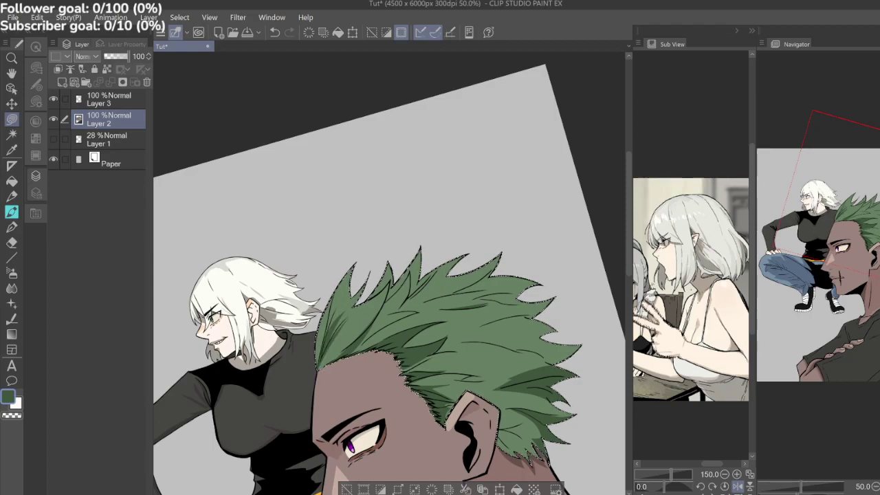
{"action": "scroll", "coordinate": [499, 257], "scroll_direction": "down", "scroll_amount": 2}
{"action": "scroll", "coordinate": [500, 257], "scroll_direction": "down", "scroll_amount": 3}
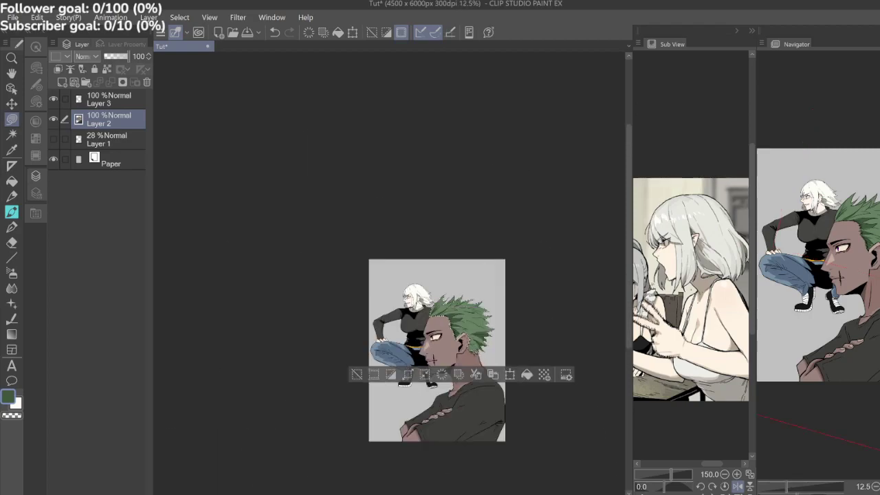
{"action": "scroll", "coordinate": [488, 289], "scroll_direction": "up", "scroll_amount": 5}
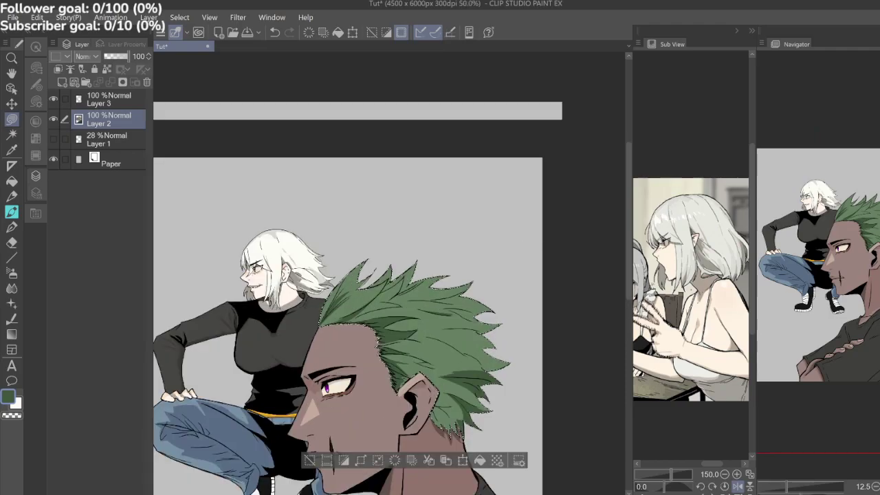
{"action": "scroll", "coordinate": [488, 289], "scroll_direction": "up", "scroll_amount": 2}
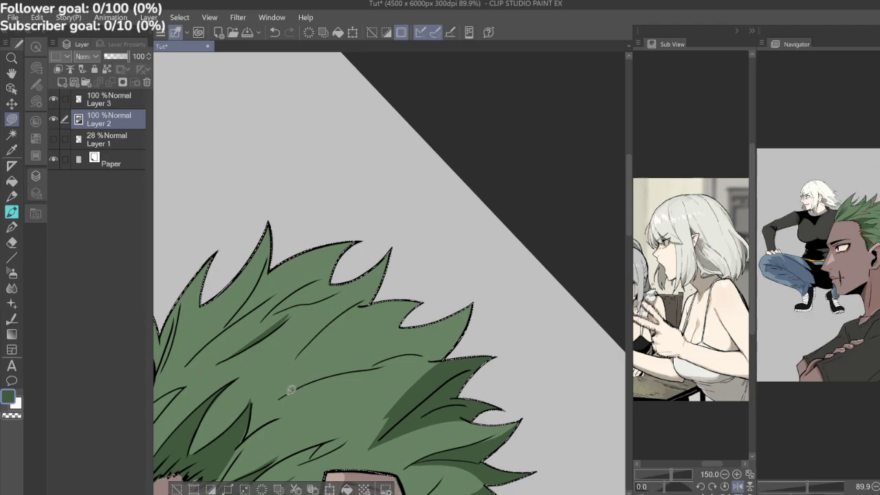
Lasso-fill narrow dark green shadows along the upper back strand and beside the short strand above the man's ear.
{"action": "mouse_move", "coordinate": [300, 353]}
{"action": "left_mouse_down"}
{"action": "mouse_move", "coordinate": [339, 304]}
{"action": "mouse_move", "coordinate": [357, 291]}
{"action": "mouse_move", "coordinate": [351, 302]}
{"action": "mouse_move", "coordinate": [367, 300]}
{"action": "left_mouse_up"}
{"action": "mouse_move", "coordinate": [319, 331]}
{"action": "left_mouse_down"}
{"action": "mouse_move", "coordinate": [298, 357]}
{"action": "mouse_move", "coordinate": [386, 329]}
{"action": "left_mouse_up"}
{"action": "left_click_drag", "start_coordinate": [454, 234], "coordinate": [465, 278]}
{"action": "mouse_move", "coordinate": [385, 309]}
{"action": "left_mouse_down"}
{"action": "mouse_move", "coordinate": [427, 323]}
{"action": "mouse_move", "coordinate": [397, 263]}
{"action": "left_mouse_up"}
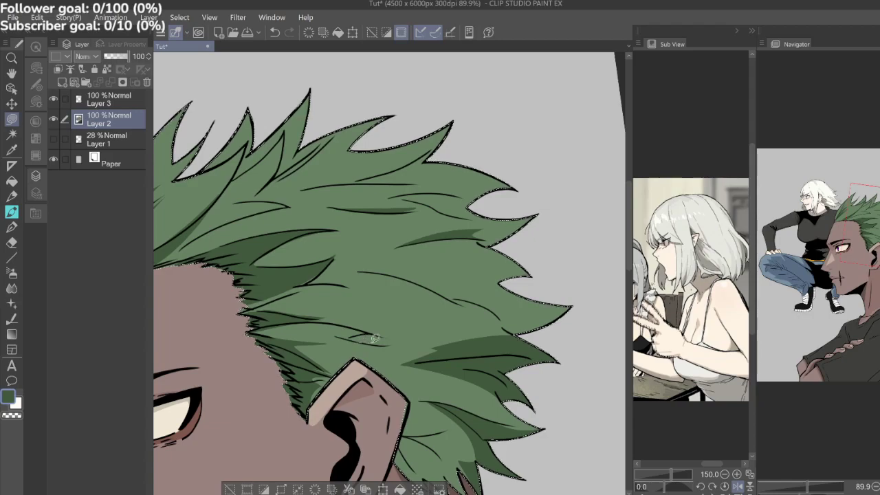
{"action": "mouse_move", "coordinate": [358, 340]}
{"action": "left_mouse_down"}
{"action": "mouse_move", "coordinate": [411, 334]}
{"action": "mouse_move", "coordinate": [355, 341]}
{"action": "left_mouse_up"}
{"action": "mouse_move", "coordinate": [494, 319]}
{"action": "left_mouse_down"}
{"action": "mouse_move", "coordinate": [521, 317]}
{"action": "mouse_move", "coordinate": [496, 286]}
{"action": "left_mouse_up"}
Lasso-fill a dark green shadow on the hair tips at the man's nape and clear the hair selection.
{"action": "scroll", "coordinate": [522, 317], "scroll_direction": "down", "scroll_amount": 1}
{"action": "scroll", "coordinate": [526, 302], "scroll_direction": "down", "scroll_amount": 1}
{"action": "scroll", "coordinate": [512, 293], "scroll_direction": "up", "scroll_amount": 1}
{"action": "scroll", "coordinate": [413, 397], "scroll_direction": "up", "scroll_amount": 3}
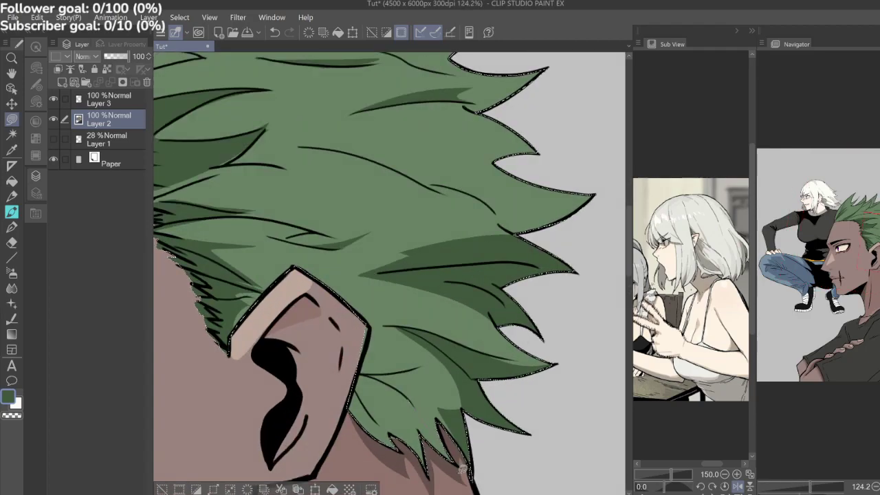
{"action": "mouse_move", "coordinate": [458, 471]}
{"action": "left_mouse_down"}
{"action": "mouse_move", "coordinate": [375, 461]}
{"action": "mouse_move", "coordinate": [349, 405]}
{"action": "mouse_move", "coordinate": [361, 360]}
{"action": "mouse_move", "coordinate": [447, 457]}
{"action": "left_mouse_up"}
{"action": "scroll", "coordinate": [434, 357], "scroll_direction": "down", "scroll_amount": 4}
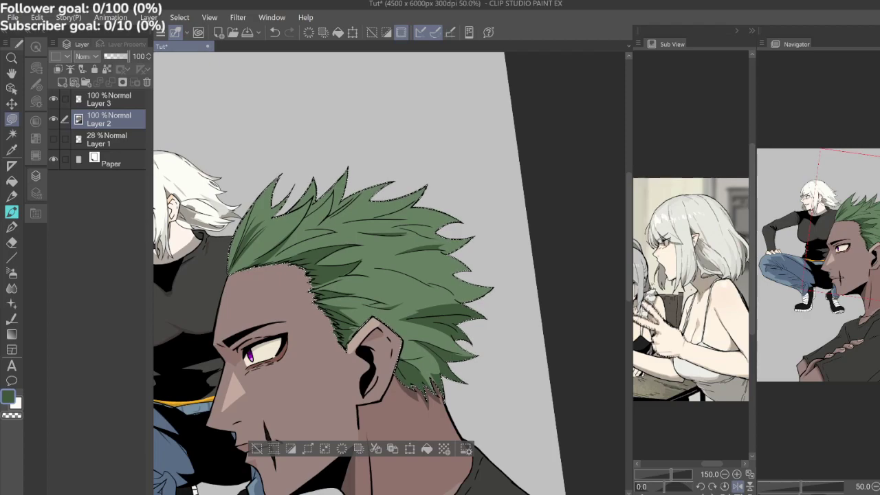
{"action": "key", "text": "ctrl+at"}
{"action": "scroll", "coordinate": [344, 275], "scroll_direction": "down", "scroll_amount": 4}
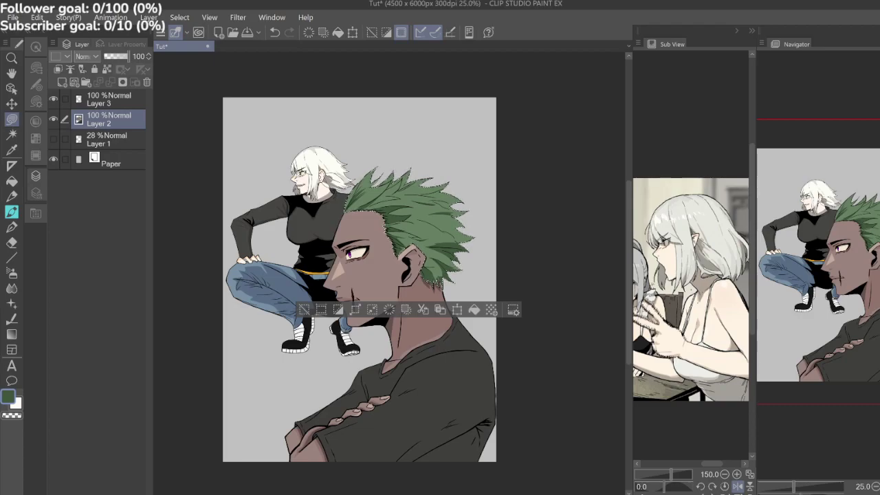
{"action": "key", "text": "ctrl+d"}
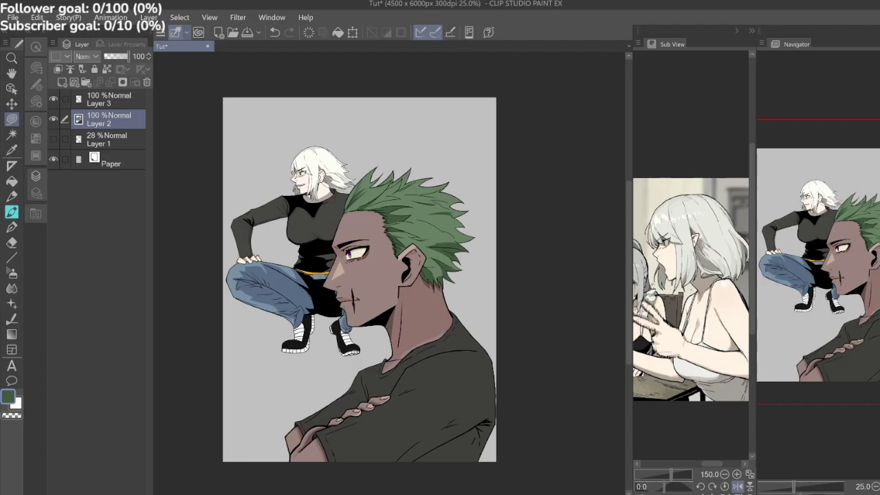
Switch the drawing colour to white and add a new layer above Layer 3 with the Add (Glow) blending mode.
{"action": "scroll", "coordinate": [400, 248], "scroll_direction": "up", "scroll_amount": 2}
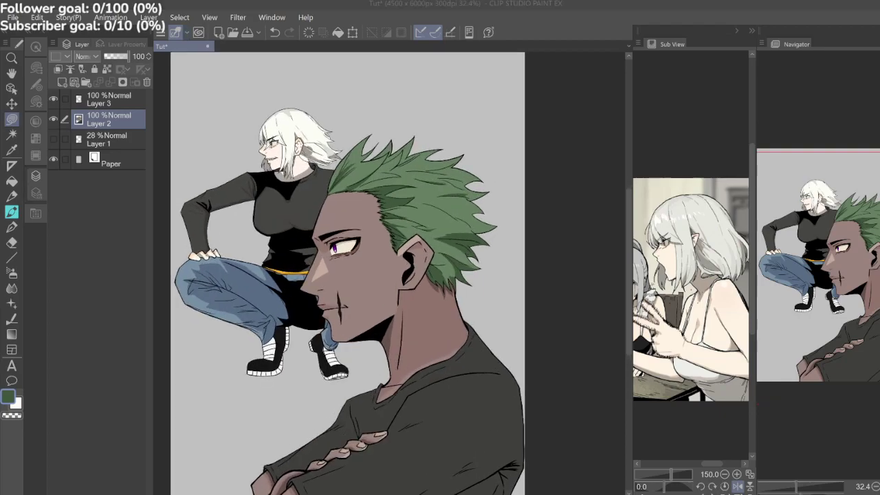
{"action": "key", "text": "x"}
{"action": "left_click", "coordinate": [108, 100]}
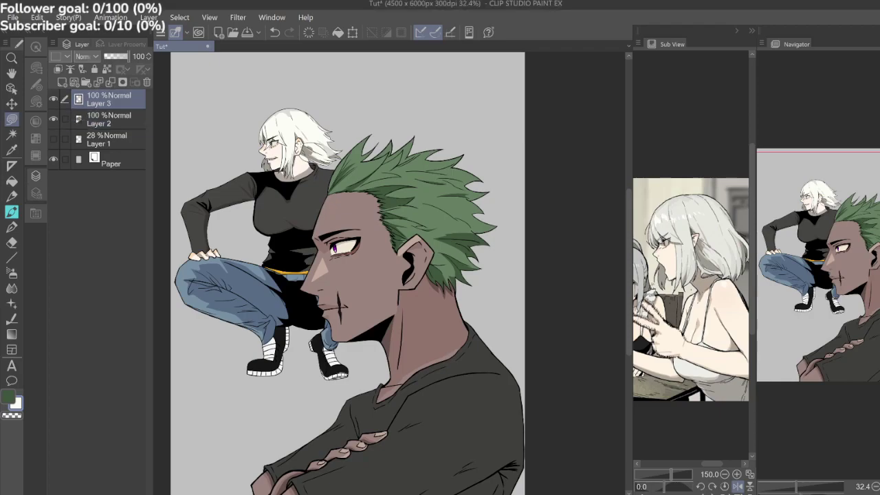
{"action": "key", "text": "ctrl+shift+n"}
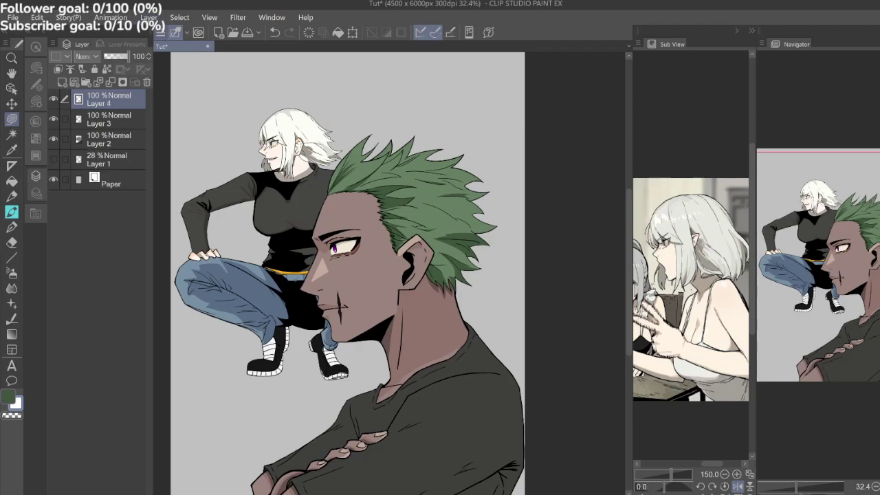
{"action": "left_click", "coordinate": [87, 57]}
Try lasso-filling a white highlight on the edge of the man's purple iris.
{"action": "scroll", "coordinate": [341, 245], "scroll_direction": "up", "scroll_amount": 10}
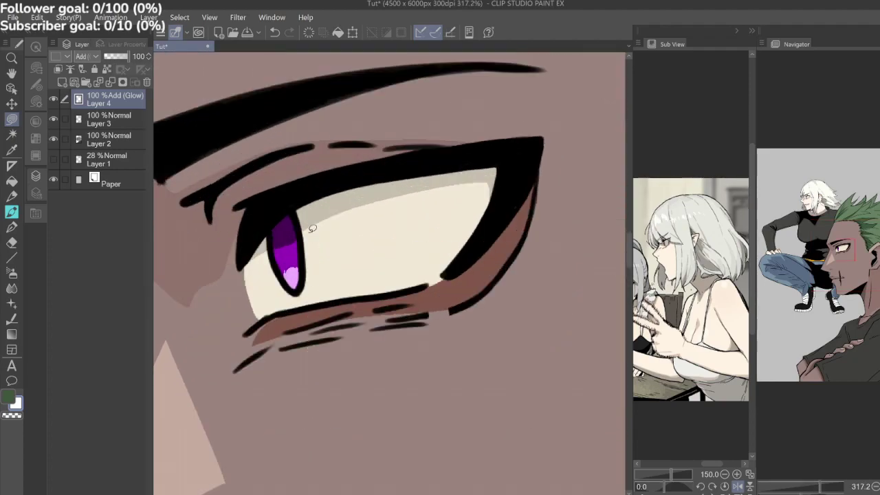
{"action": "left_click_drag", "start_coordinate": [318, 245], "coordinate": [294, 255]}
{"action": "scroll", "coordinate": [342, 252], "scroll_direction": "down", "scroll_amount": 5}
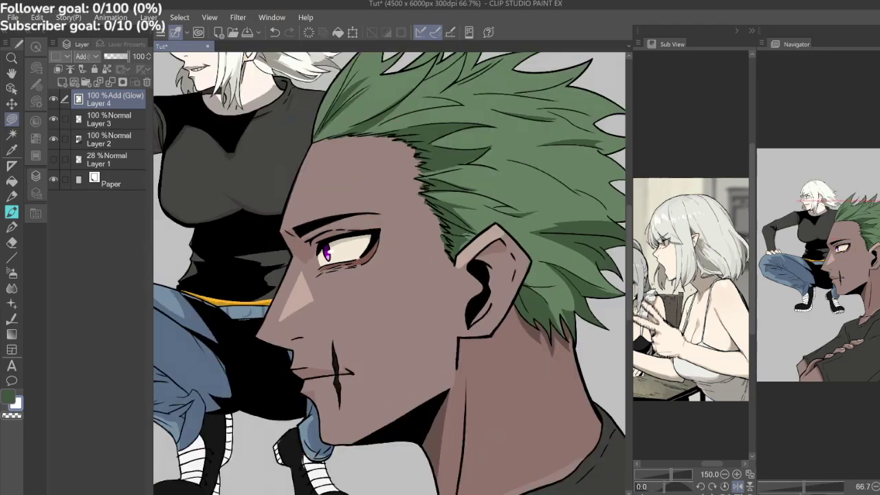
{"action": "scroll", "coordinate": [399, 267], "scroll_direction": "up", "scroll_amount": 3}
{"action": "key", "text": "ctrl+z"}
Lasso-fill a small white glow highlight on the upper part of the man's purple iris.
{"action": "left_click_drag", "start_coordinate": [265, 206], "coordinate": [396, 278]}
{"action": "scroll", "coordinate": [337, 243], "scroll_direction": "up", "scroll_amount": 3}
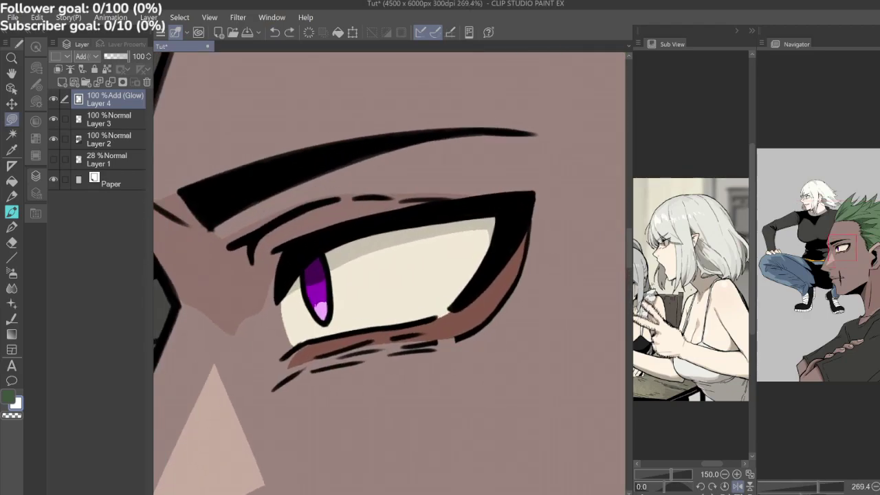
{"action": "left_click_drag", "start_coordinate": [322, 277], "coordinate": [324, 282]}
{"action": "scroll", "coordinate": [328, 254], "scroll_direction": "down", "scroll_amount": 8}
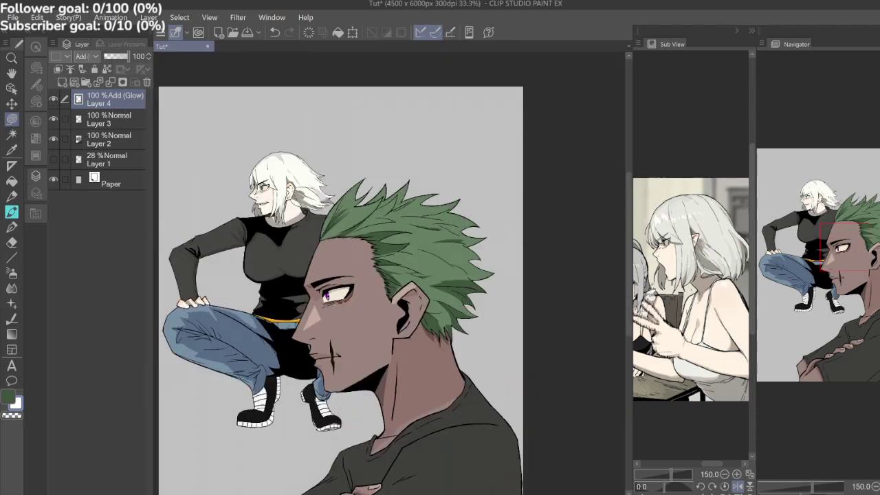
Lasso-fill a small white glow highlight on the woman's green iris.
{"action": "scroll", "coordinate": [268, 199], "scroll_direction": "up", "scroll_amount": 9}
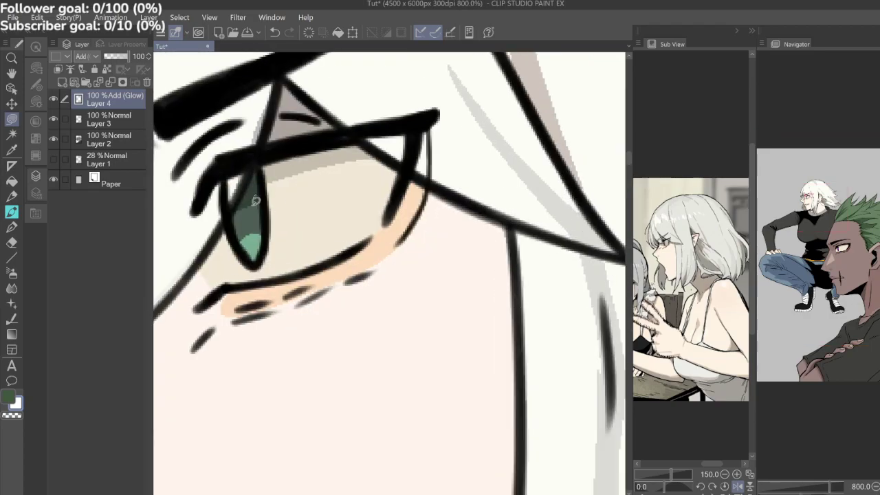
{"action": "mouse_move", "coordinate": [256, 195]}
{"action": "left_mouse_down"}
{"action": "mouse_move", "coordinate": [257, 215]}
{"action": "mouse_move", "coordinate": [249, 204]}
{"action": "mouse_move", "coordinate": [257, 190]}
{"action": "left_mouse_up"}
{"action": "scroll", "coordinate": [255, 206], "scroll_direction": "down", "scroll_amount": 9}
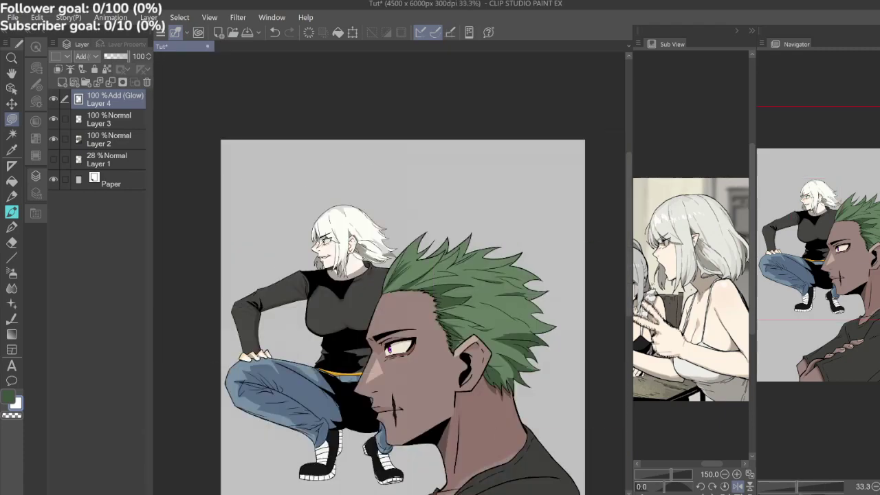
Enlarge the white highlight on the man's purple iris with another lasso fill.
{"action": "left_click_drag", "start_coordinate": [389, 309], "coordinate": [325, 254]}
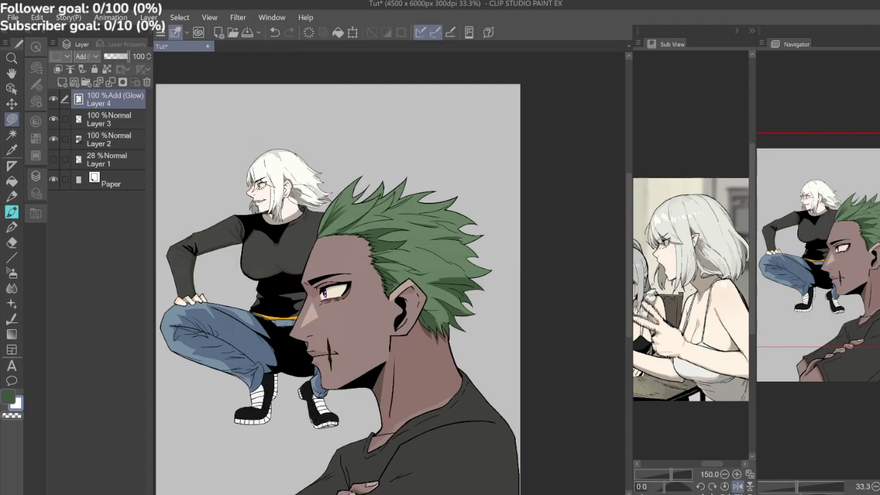
{"action": "scroll", "coordinate": [348, 274], "scroll_direction": "up", "scroll_amount": 5}
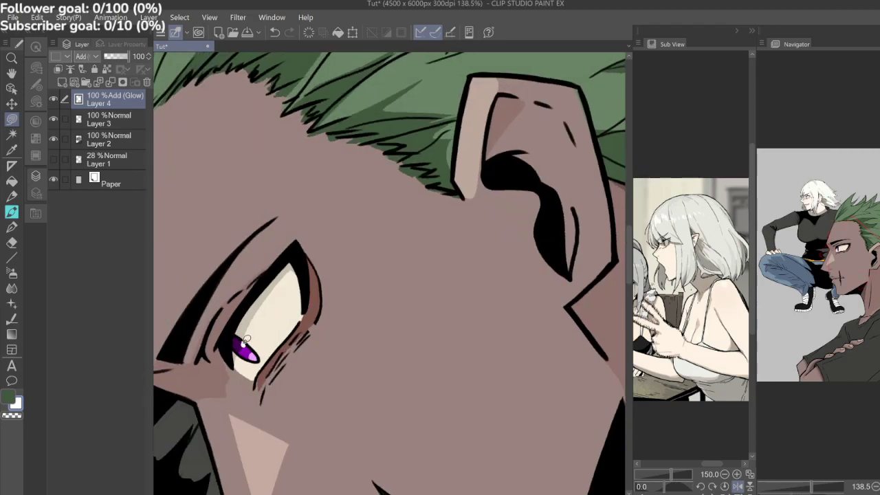
{"action": "left_click_drag", "start_coordinate": [246, 334], "coordinate": [243, 346]}
{"action": "scroll", "coordinate": [246, 340], "scroll_direction": "down", "scroll_amount": 1}
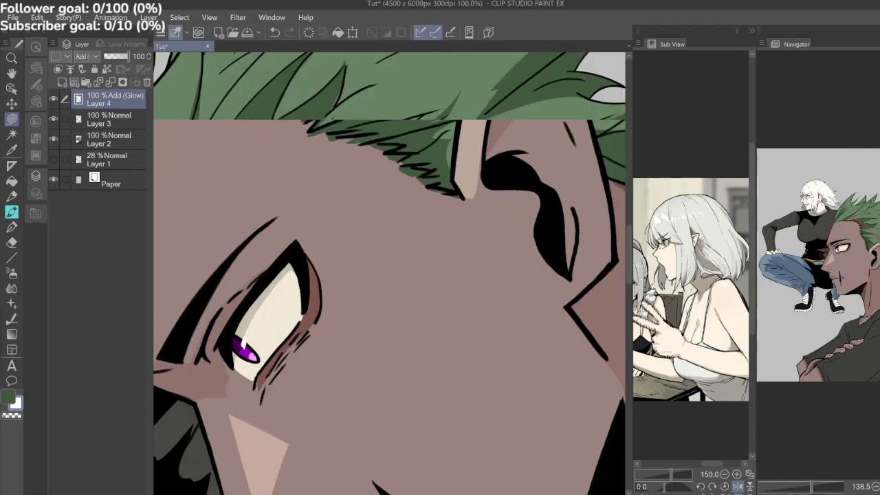
{"action": "scroll", "coordinate": [389, 273], "scroll_direction": "down", "scroll_amount": 3}
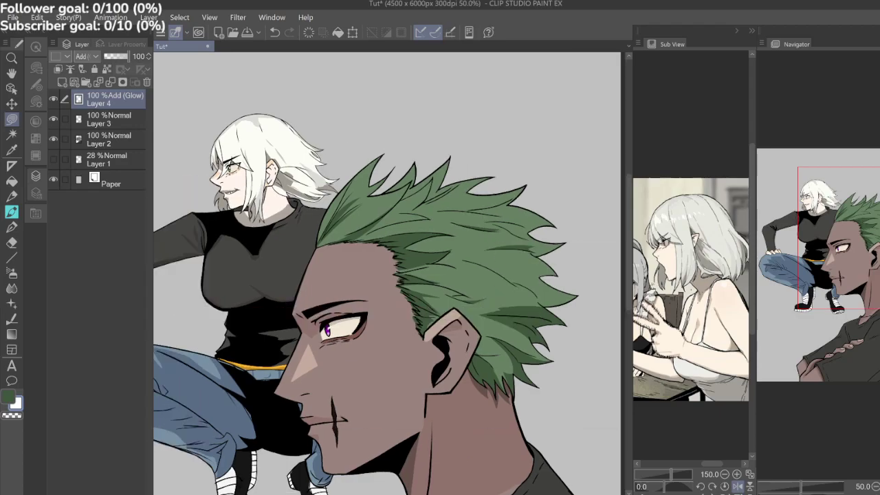
{"action": "scroll", "coordinate": [217, 141], "scroll_direction": "up", "scroll_amount": 4}
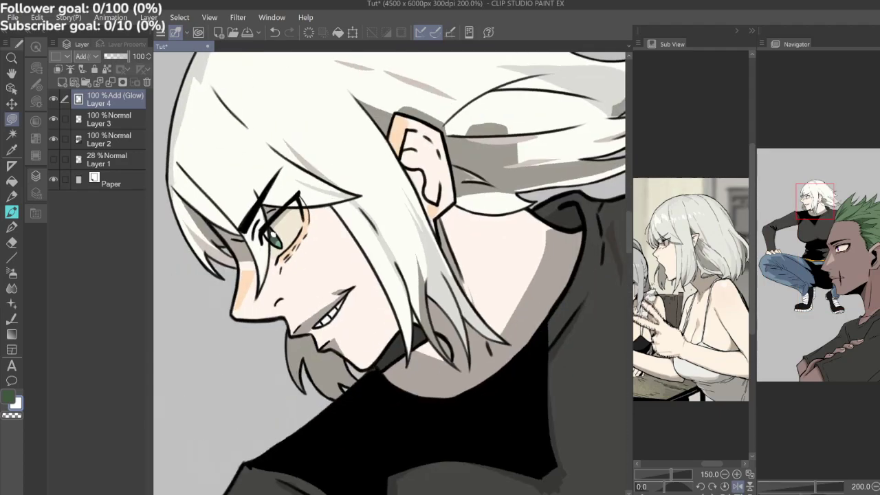
Lasso-fill another small white glow area on the woman's green iris.
{"action": "scroll", "coordinate": [276, 228], "scroll_direction": "up", "scroll_amount": 5}
{"action": "mouse_move", "coordinate": [271, 245]}
{"action": "left_mouse_down"}
{"action": "mouse_move", "coordinate": [251, 255]}
{"action": "mouse_move", "coordinate": [264, 244]}
{"action": "left_mouse_up"}
{"action": "scroll", "coordinate": [265, 244], "scroll_direction": "down", "scroll_amount": 9}
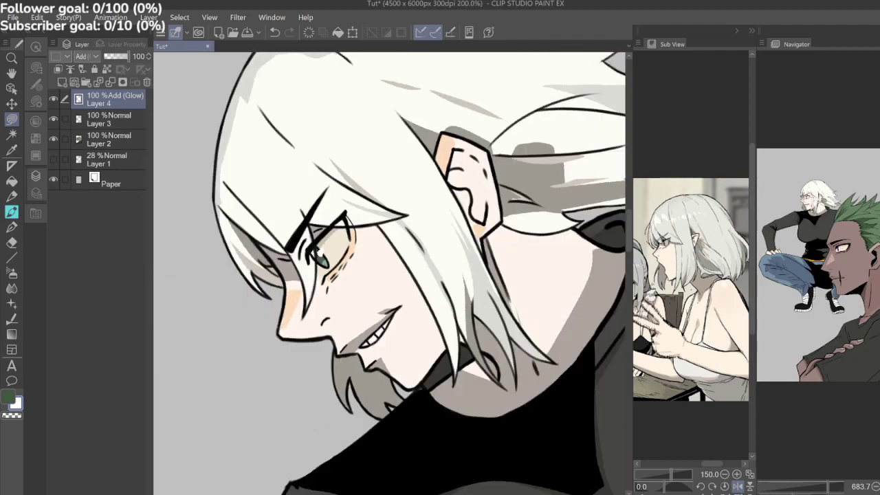
{"action": "scroll", "coordinate": [438, 266], "scroll_direction": "down", "scroll_amount": 2}
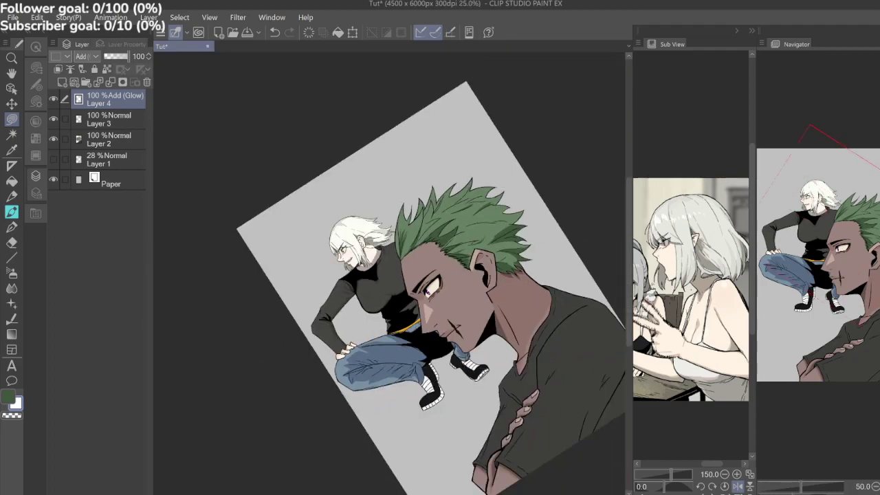
Rotate the canvas view upright and bring the woman's boots into close view.
{"action": "key", "text": "asciicircum"}
{"action": "key", "text": "asciicircum"}
{"action": "key", "text": "asciicircum"}
{"action": "key", "text": "asciicircum"}
{"action": "key", "text": "asciicircum"}
{"action": "key", "text": "asciicircum"}
{"action": "key", "text": "asciicircum"}
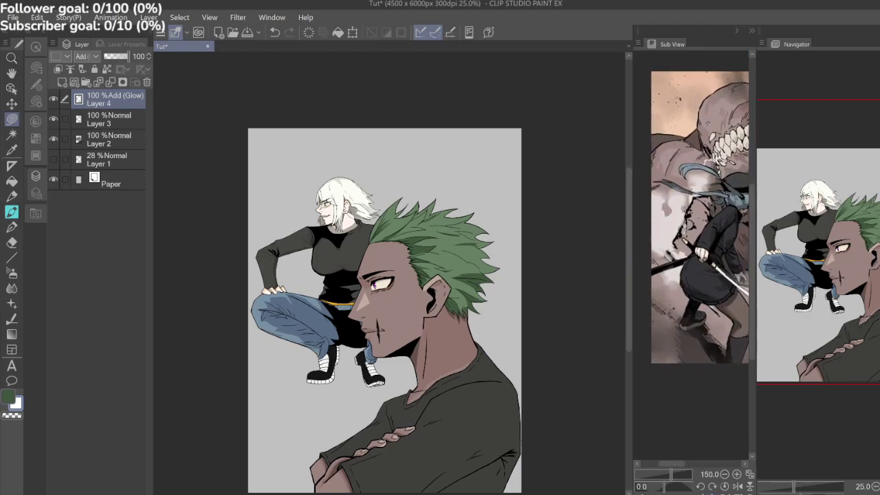
{"action": "scroll", "coordinate": [375, 372], "scroll_direction": "up", "scroll_amount": 4}
{"action": "left_click_drag", "start_coordinate": [376, 373], "coordinate": [439, 385]}
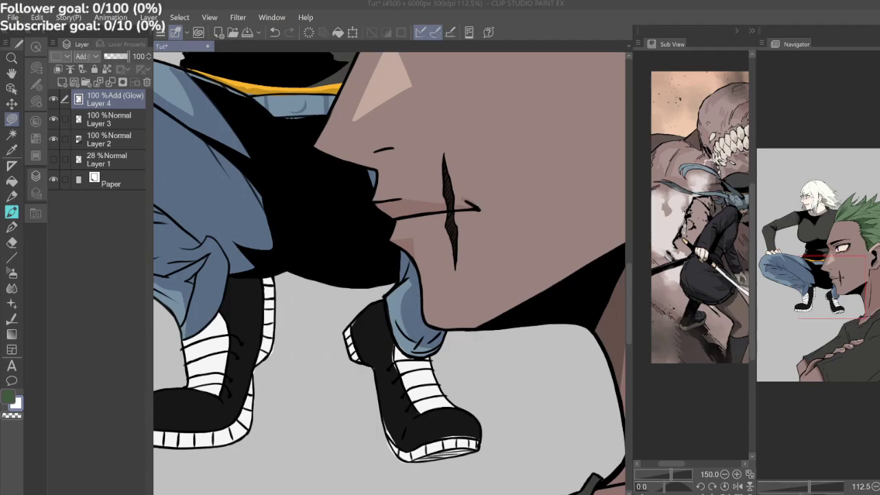
Auto-select the background from the Layer 3 line art, erase the boots' colour spill outside it on Layer 2, and deselect.
{"action": "left_click", "coordinate": [108, 139]}
{"action": "scroll", "coordinate": [272, 311], "scroll_direction": "up", "scroll_amount": 4}
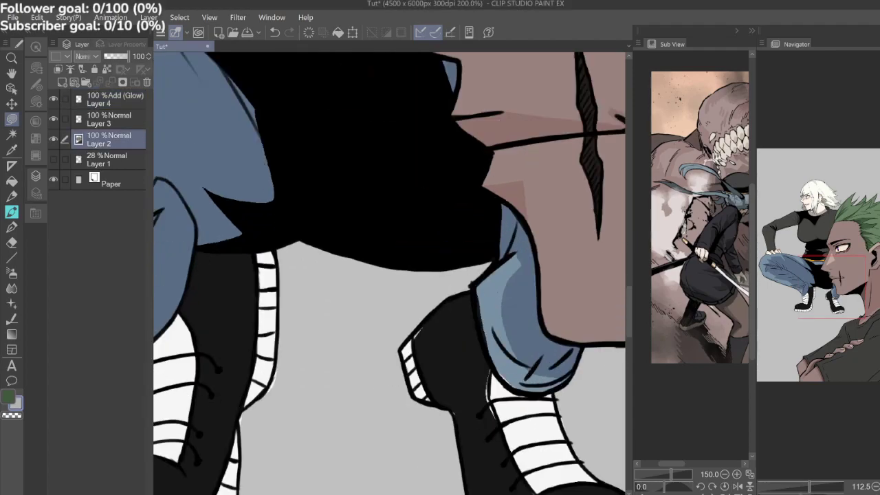
{"action": "key", "text": "e"}
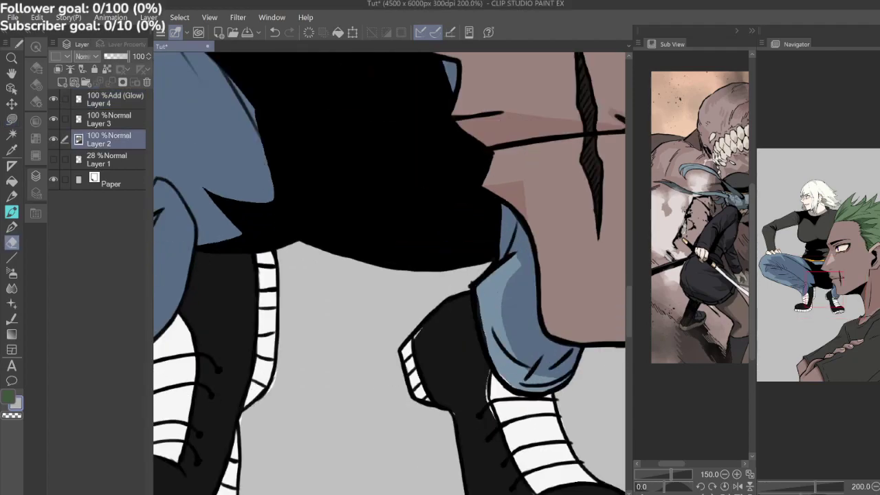
{"action": "key", "text": "w"}
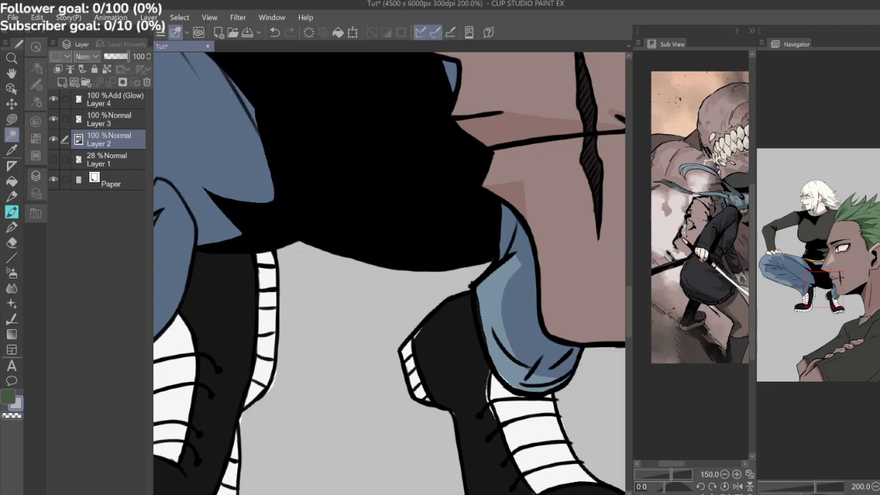
{"action": "left_click", "coordinate": [108, 120]}
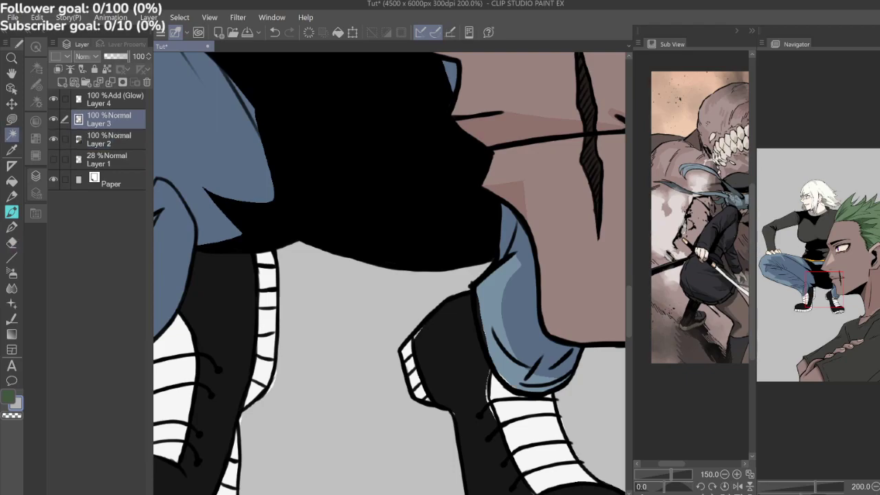
{"action": "left_click", "coordinate": [426, 316]}
{"action": "key", "text": "e"}
{"action": "key", "text": "alt+bracketleft"}
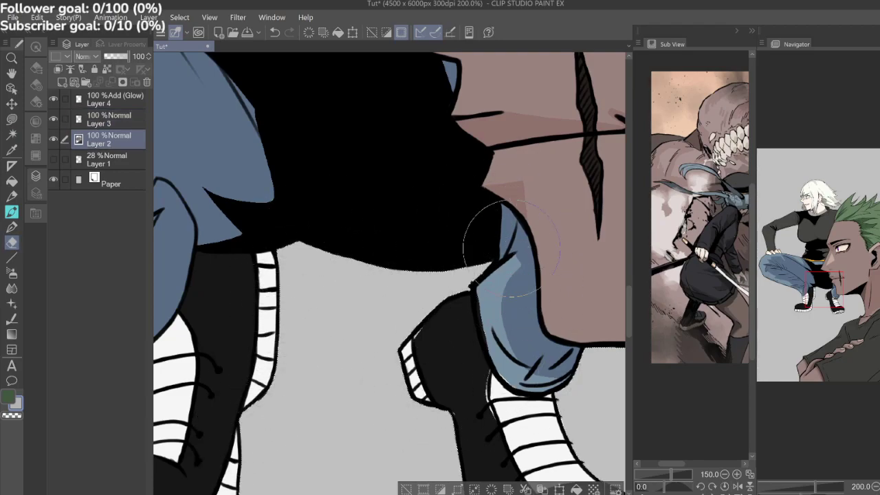
{"action": "key", "text": "m"}
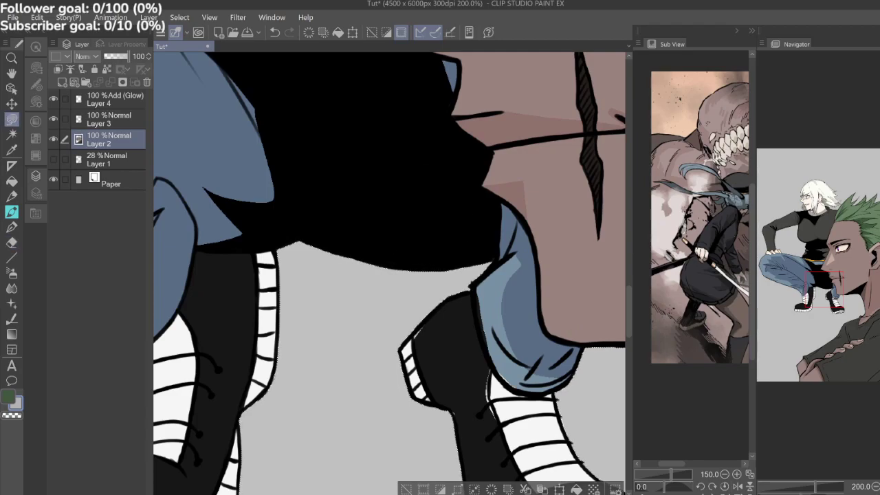
{"action": "left_click", "coordinate": [179, 17]}
{"action": "left_click", "coordinate": [193, 44]}
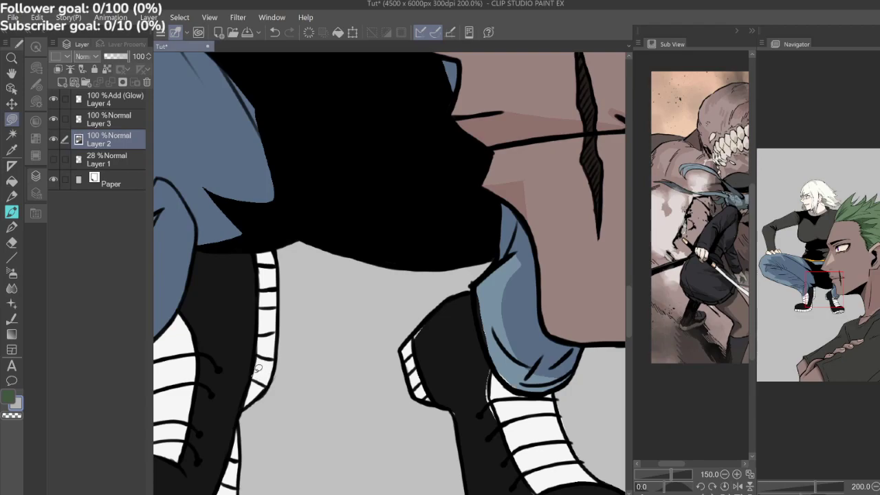
Lasso-fill light grey shadows on the white heel soles of the woman's two boots.
{"action": "mouse_move", "coordinate": [273, 372]}
{"action": "left_mouse_down"}
{"action": "mouse_move", "coordinate": [282, 322]}
{"action": "mouse_move", "coordinate": [276, 244]}
{"action": "mouse_move", "coordinate": [258, 246]}
{"action": "mouse_move", "coordinate": [253, 371]}
{"action": "left_mouse_up"}
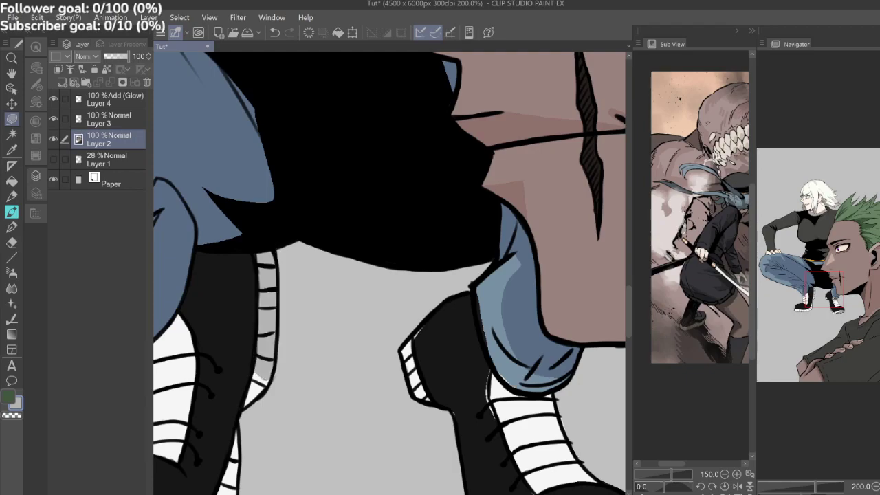
{"action": "scroll", "coordinate": [357, 268], "scroll_direction": "down", "scroll_amount": 3}
{"action": "scroll", "coordinate": [354, 302], "scroll_direction": "up", "scroll_amount": 3}
{"action": "left_click_drag", "start_coordinate": [372, 275], "coordinate": [320, 297]}
{"action": "mouse_move", "coordinate": [370, 279]}
{"action": "left_mouse_down"}
{"action": "mouse_move", "coordinate": [373, 338]}
{"action": "mouse_move", "coordinate": [383, 326]}
{"action": "mouse_move", "coordinate": [371, 278]}
{"action": "left_mouse_up"}
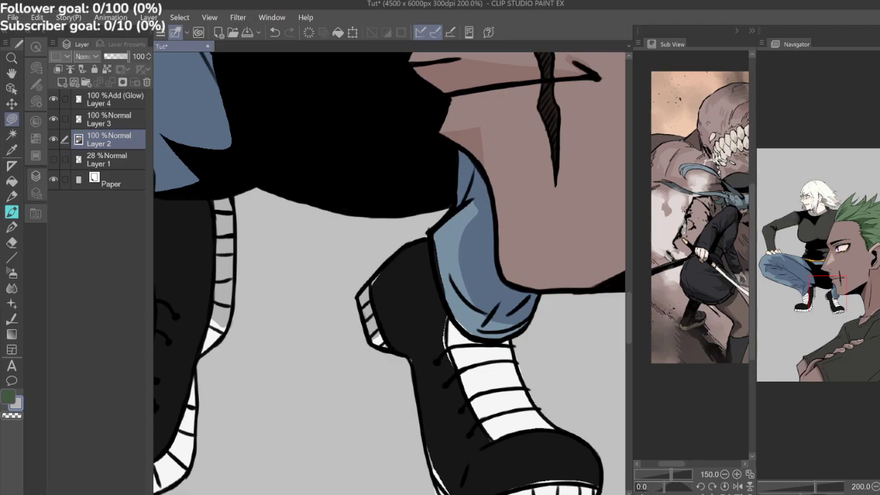
Sample the boot's near-black colour and lasso-fill the unpainted gaps inside the outline of the boot beneath the man's chin.
{"action": "scroll", "coordinate": [465, 295], "scroll_direction": "up", "scroll_amount": 3}
{"action": "key", "text": "alt"}
{"action": "left_click", "coordinate": [357, 297]}
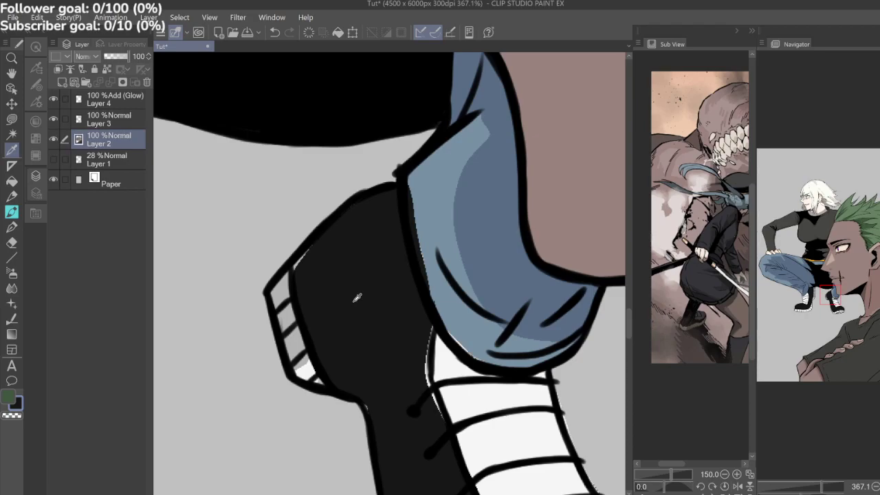
{"action": "key", "text": "m"}
{"action": "left_click_drag", "start_coordinate": [306, 248], "coordinate": [342, 245]}
{"action": "key", "text": "space"}
{"action": "mouse_move", "coordinate": [442, 338]}
{"action": "left_mouse_down"}
{"action": "mouse_move", "coordinate": [414, 277]}
{"action": "mouse_move", "coordinate": [359, 245]}
{"action": "mouse_move", "coordinate": [360, 227]}
{"action": "mouse_move", "coordinate": [338, 256]}
{"action": "mouse_move", "coordinate": [371, 333]}
{"action": "mouse_move", "coordinate": [354, 265]}
{"action": "left_mouse_up"}
{"action": "mouse_move", "coordinate": [317, 301]}
{"action": "left_mouse_down"}
{"action": "mouse_move", "coordinate": [376, 176]}
{"action": "mouse_move", "coordinate": [358, 184]}
{"action": "left_mouse_up"}
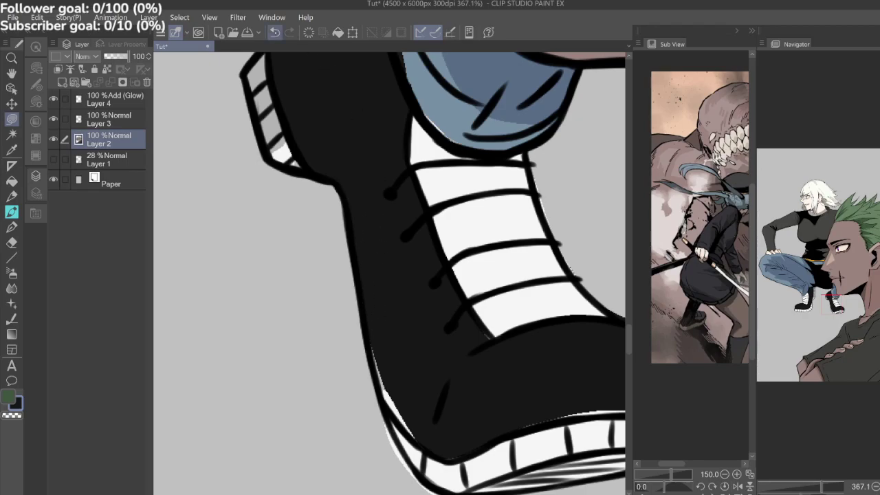
{"action": "mouse_move", "coordinate": [370, 333]}
{"action": "left_mouse_down"}
{"action": "mouse_move", "coordinate": [379, 392]}
{"action": "mouse_move", "coordinate": [419, 438]}
{"action": "mouse_move", "coordinate": [432, 432]}
{"action": "mouse_move", "coordinate": [422, 448]}
{"action": "mouse_move", "coordinate": [359, 315]}
{"action": "left_mouse_up"}
Auto-select the background from Layer 3, erase the white spill around that boot's sole on Layer 2, and deselect.
{"action": "left_click", "coordinate": [12, 134]}
{"action": "left_click", "coordinate": [110, 120]}
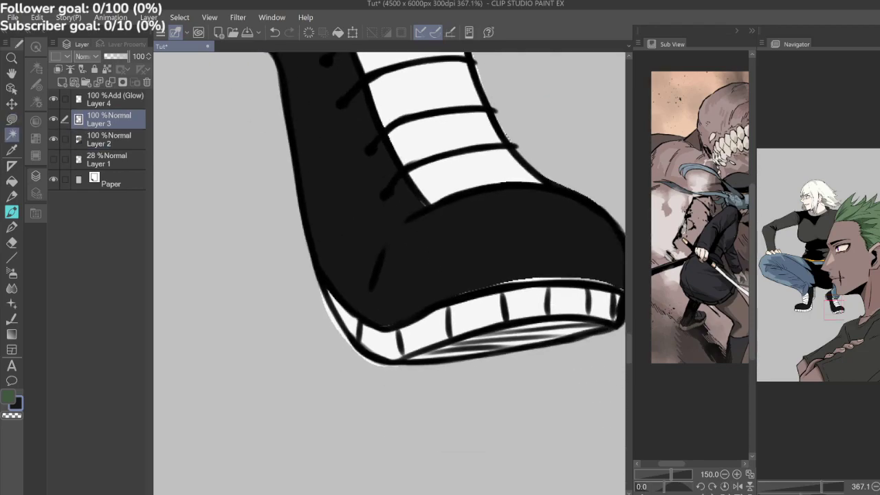
{"action": "left_click", "coordinate": [289, 350]}
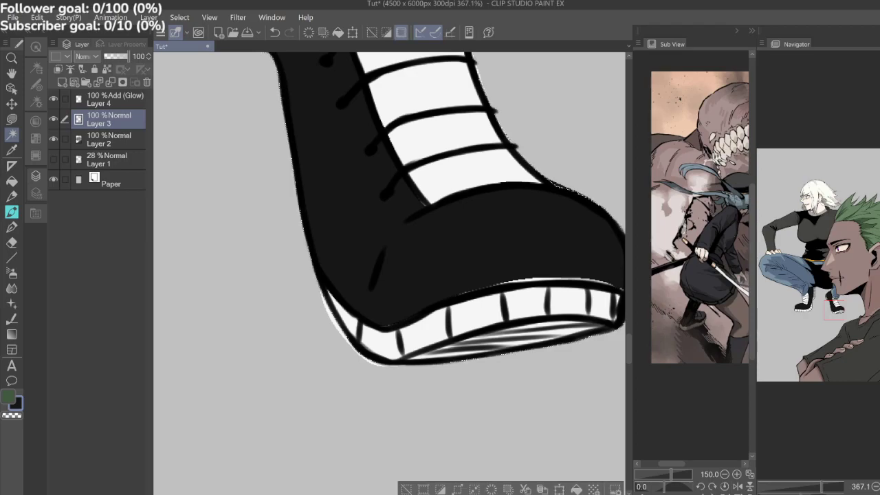
{"action": "key", "text": "e"}
{"action": "key", "text": "alt+["}
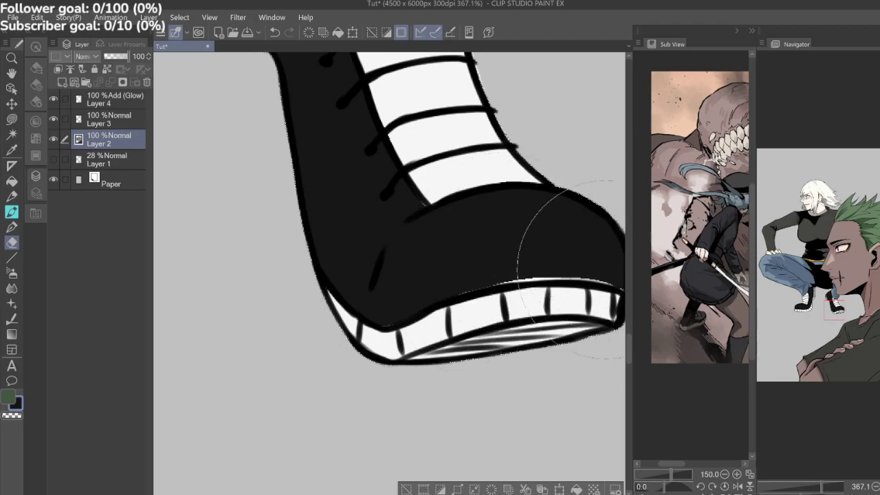
{"action": "left_click_drag", "start_coordinate": [470, 259], "coordinate": [400, 279]}
{"action": "key", "text": "ctrl+d"}
Lasso-fill the white gaps between the boot's black toe and its sole with near-black.
{"action": "key", "text": "w"}
{"action": "key", "text": "m"}
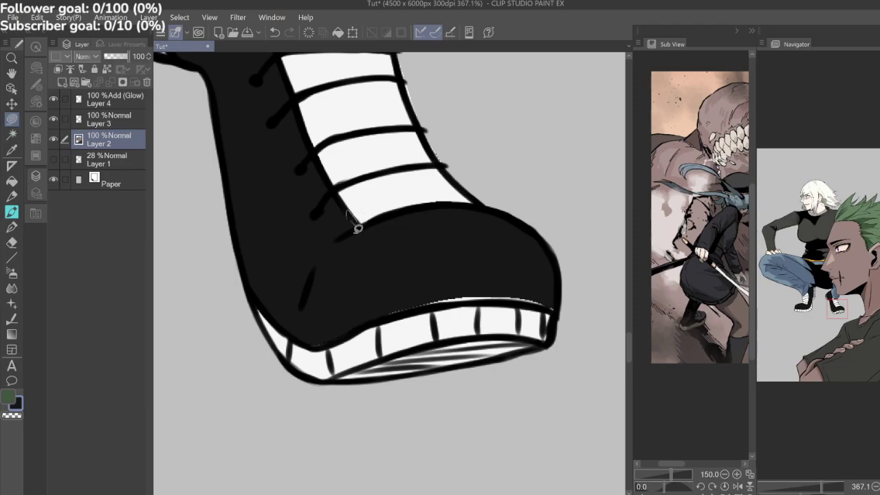
{"action": "mouse_move", "coordinate": [412, 288]}
{"action": "left_mouse_down"}
{"action": "mouse_move", "coordinate": [403, 314]}
{"action": "mouse_move", "coordinate": [467, 300]}
{"action": "mouse_move", "coordinate": [562, 312]}
{"action": "left_mouse_up"}
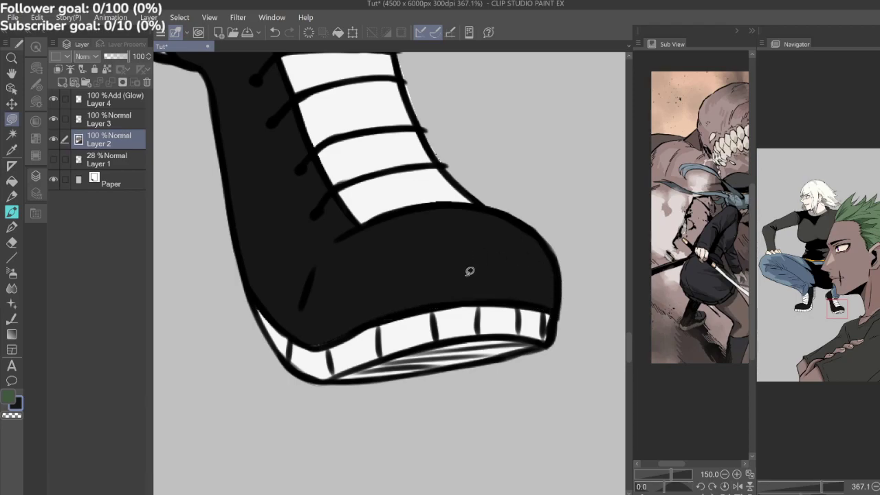
{"action": "mouse_move", "coordinate": [312, 340]}
{"action": "left_mouse_down"}
{"action": "mouse_move", "coordinate": [344, 336]}
{"action": "mouse_move", "coordinate": [354, 319]}
{"action": "left_mouse_up"}
Auto-select the background from Layer 3, erase the white spill along the boot's laced front on Layer 2, and deselect.
{"action": "scroll", "coordinate": [390, 275], "scroll_direction": "up", "scroll_amount": 5}
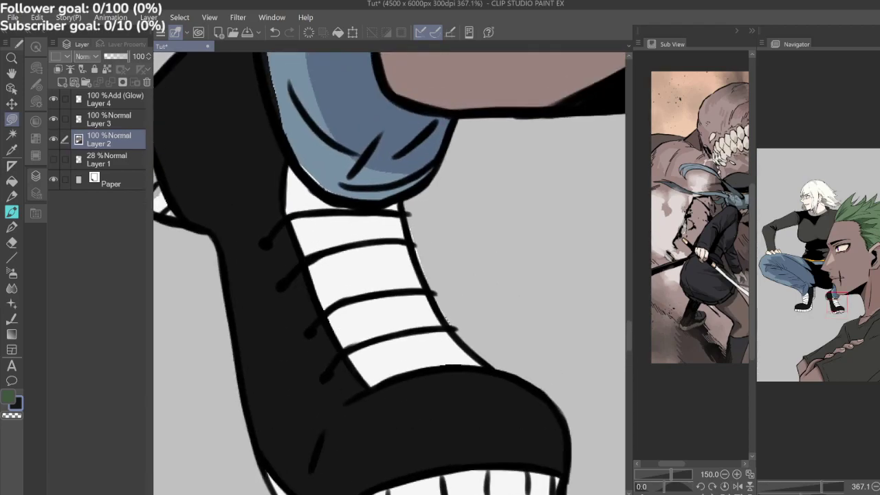
{"action": "left_click", "coordinate": [12, 135]}
{"action": "left_click", "coordinate": [90, 122]}
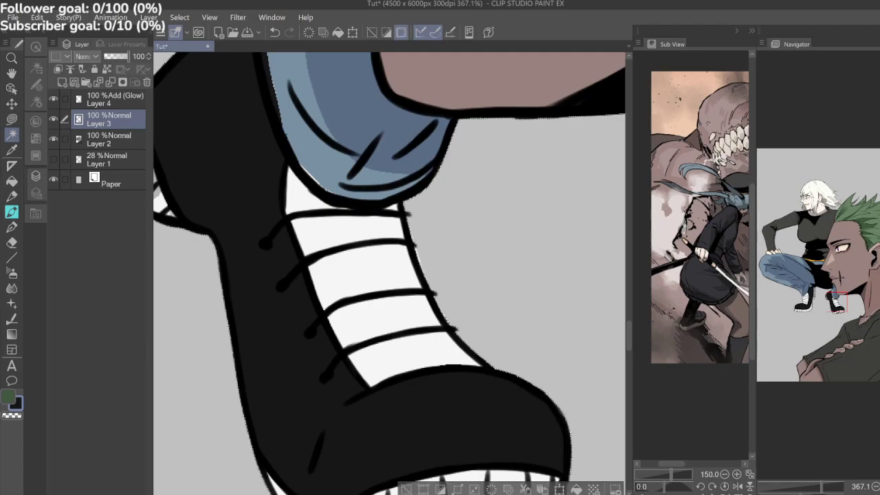
{"action": "left_click", "coordinate": [12, 243]}
{"action": "left_click", "coordinate": [103, 140]}
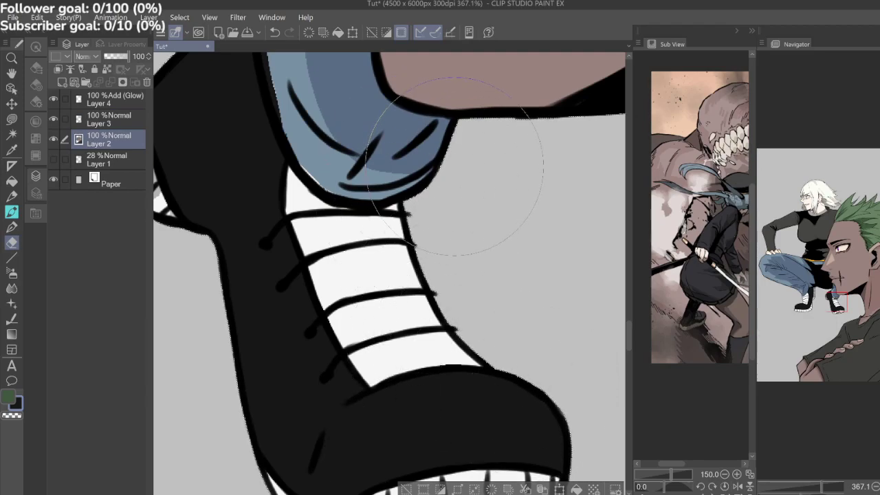
{"action": "key", "text": "ctrl+d"}
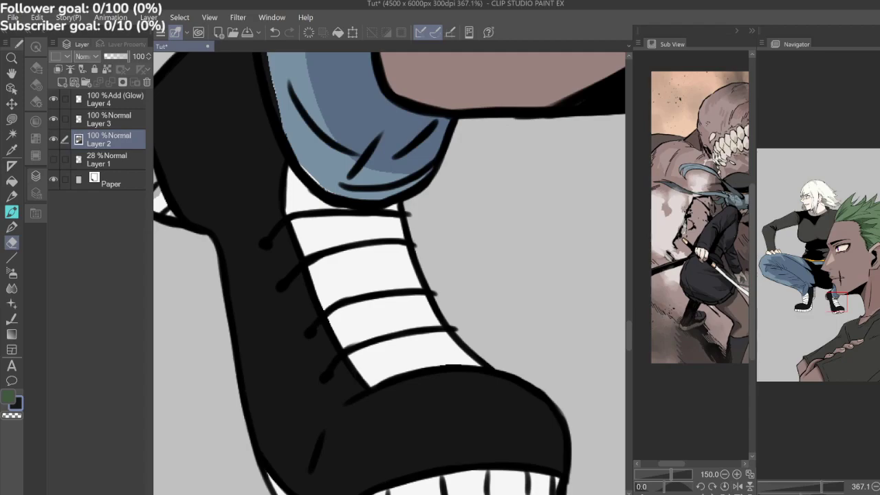
Sample the jeans' light blue and lasso-fill the white gaps along the cuff above the boot.
{"action": "key", "text": "m"}
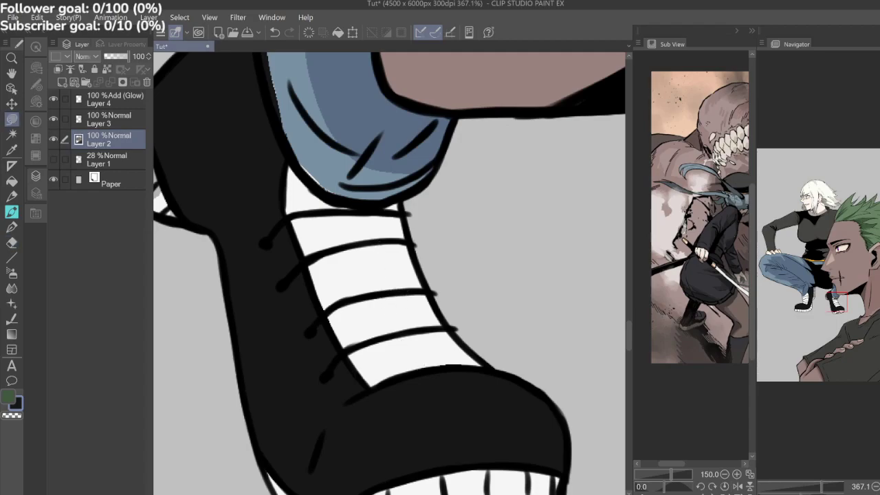
{"action": "left_click_drag", "start_coordinate": [365, 247], "coordinate": [409, 313]}
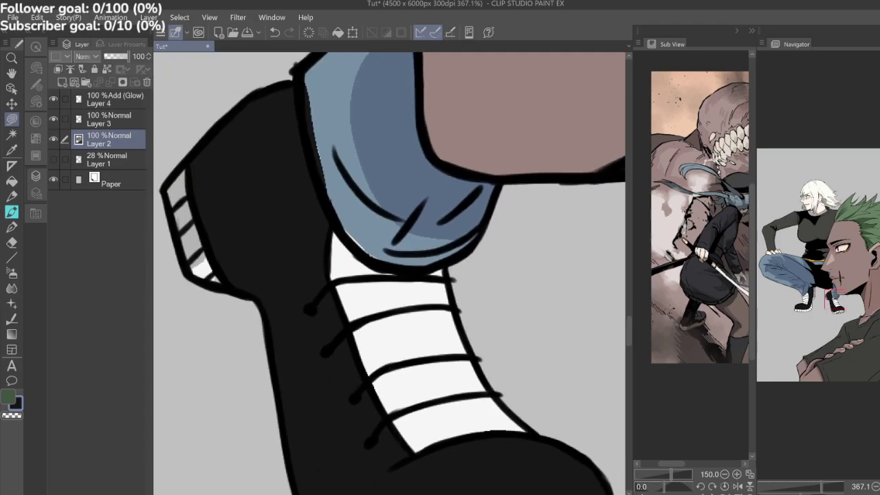
{"action": "key", "text": "i"}
{"action": "left_click", "coordinate": [215, 286]}
{"action": "key", "text": "m"}
{"action": "key", "text": "i"}
{"action": "left_click", "coordinate": [417, 261]}
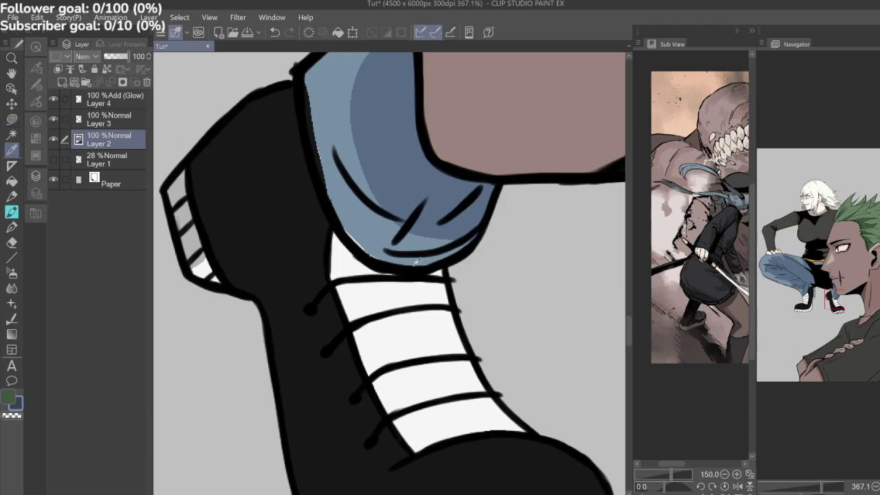
{"action": "key", "text": "m"}
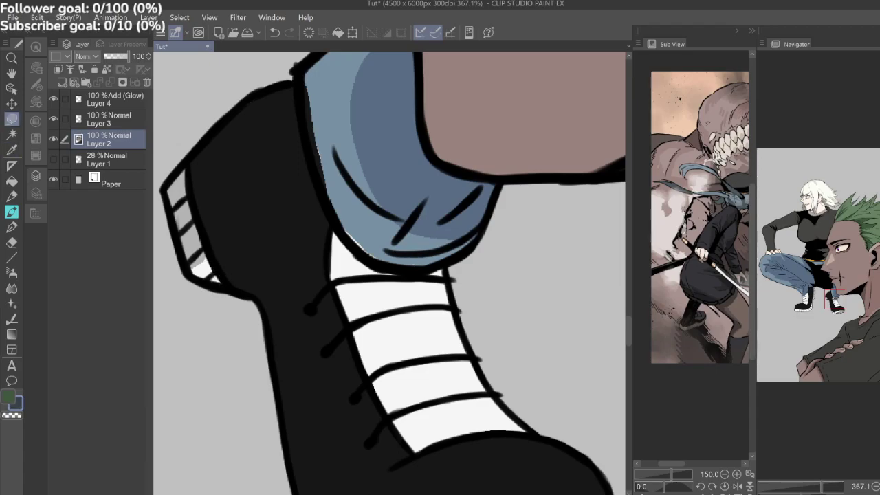
{"action": "key", "text": "i"}
{"action": "left_click", "coordinate": [429, 257]}
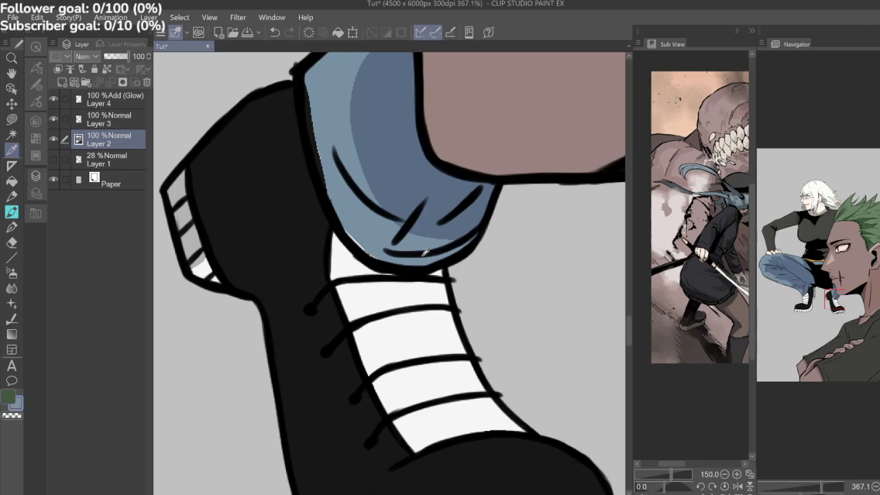
{"action": "key", "text": "m"}
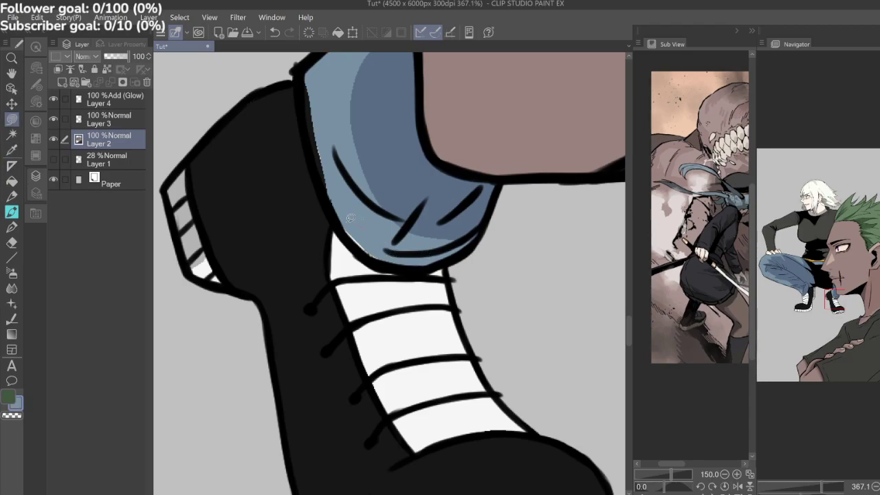
{"action": "mouse_move", "coordinate": [311, 84]}
{"action": "left_mouse_down"}
{"action": "mouse_move", "coordinate": [316, 170]}
{"action": "mouse_move", "coordinate": [329, 212]}
{"action": "mouse_move", "coordinate": [347, 202]}
{"action": "mouse_move", "coordinate": [313, 79]}
{"action": "left_mouse_up"}
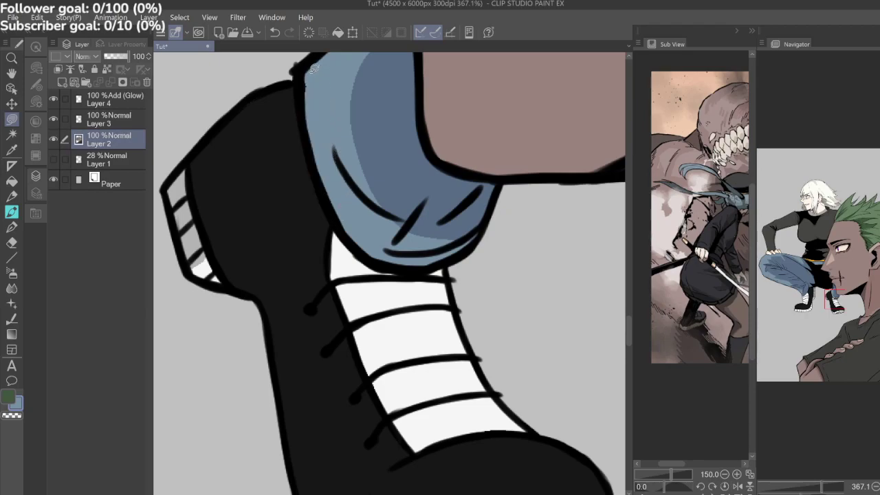
Sample the light grey from the boot's heel and lasso-fill the underside of the front boot's sole on Layer 2.
{"action": "left_click_drag", "start_coordinate": [386, 186], "coordinate": [284, 339]}
{"action": "scroll", "coordinate": [389, 263], "scroll_direction": "down", "scroll_amount": 3}
{"action": "left_click_drag", "start_coordinate": [360, 238], "coordinate": [467, 297]}
{"action": "scroll", "coordinate": [408, 242], "scroll_direction": "down", "scroll_amount": 2}
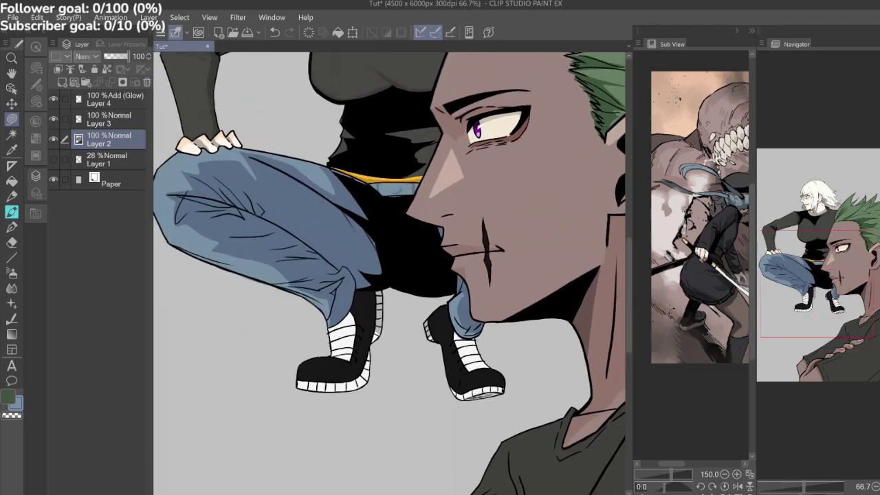
{"action": "scroll", "coordinate": [361, 337], "scroll_direction": "up", "scroll_amount": 3}
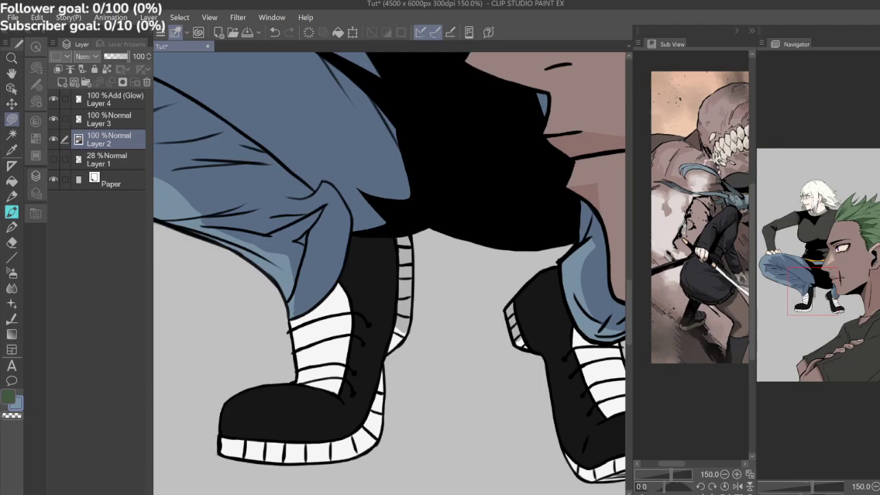
{"action": "scroll", "coordinate": [389, 273], "scroll_direction": "down", "scroll_amount": 3}
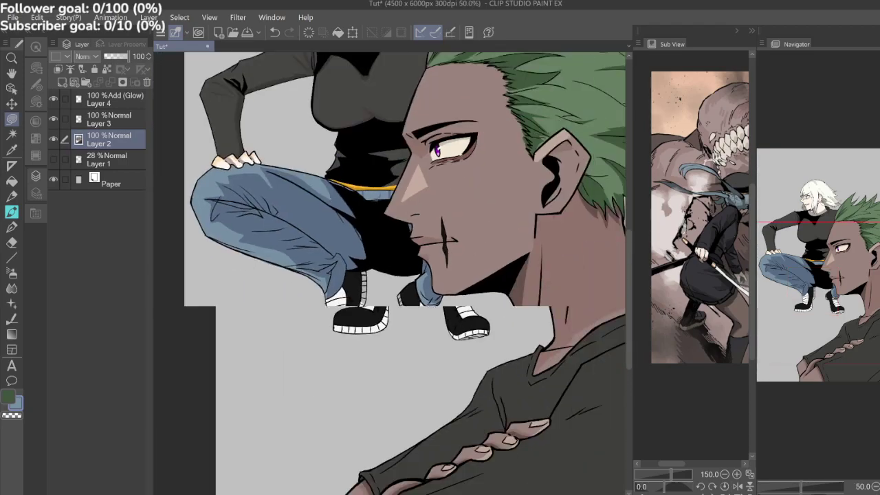
{"action": "left_click_drag", "start_coordinate": [432, 383], "coordinate": [409, 338]}
{"action": "scroll", "coordinate": [410, 338], "scroll_direction": "up", "scroll_amount": 4}
{"action": "key", "text": "i"}
{"action": "left_click", "coordinate": [198, 116]}
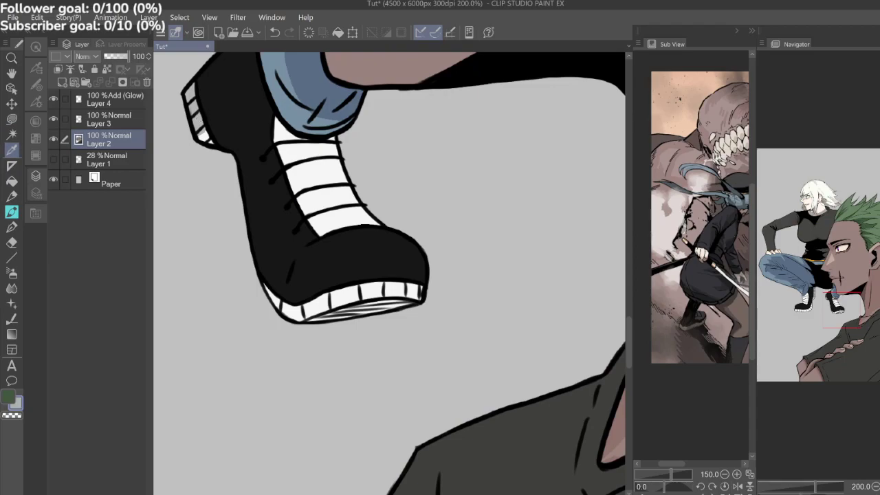
{"action": "scroll", "coordinate": [389, 343], "scroll_direction": "up", "scroll_amount": 5}
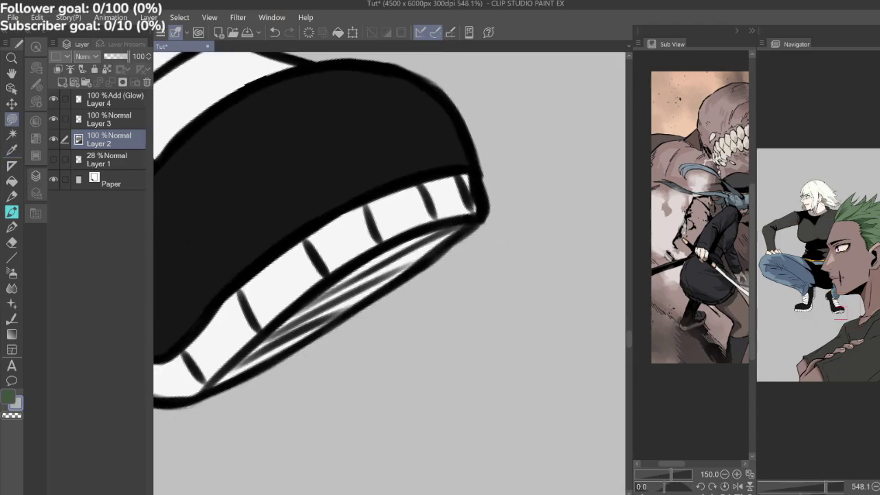
{"action": "mouse_move", "coordinate": [310, 291]}
{"action": "left_mouse_down"}
{"action": "mouse_move", "coordinate": [235, 360]}
{"action": "mouse_move", "coordinate": [228, 379]}
{"action": "mouse_move", "coordinate": [303, 346]}
{"action": "mouse_move", "coordinate": [472, 224]}
{"action": "mouse_move", "coordinate": [429, 225]}
{"action": "mouse_move", "coordinate": [333, 282]}
{"action": "mouse_move", "coordinate": [328, 275]}
{"action": "left_mouse_up"}
Browse the reference images and bring up the drawing of the white-haired, pointed-eared girl in a black T-shirt.
{"action": "scroll", "coordinate": [389, 275], "scroll_direction": "down", "scroll_amount": 10}
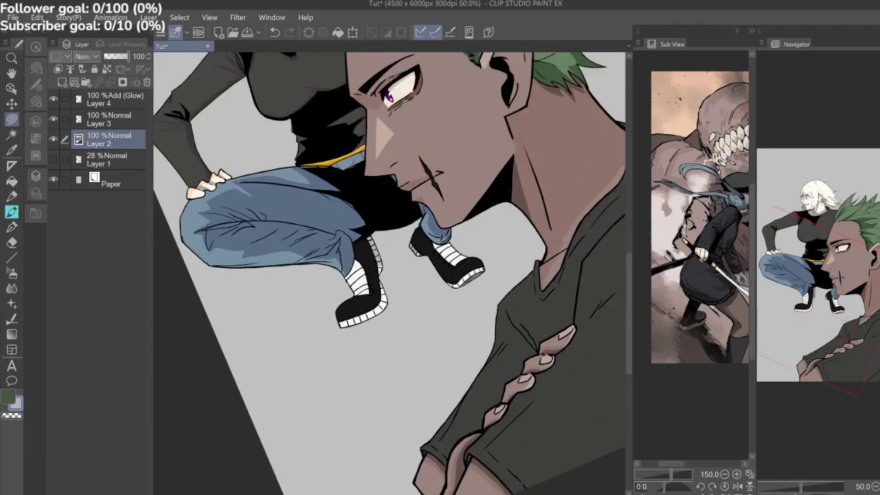
{"action": "left_click_drag", "start_coordinate": [413, 227], "coordinate": [339, 328]}
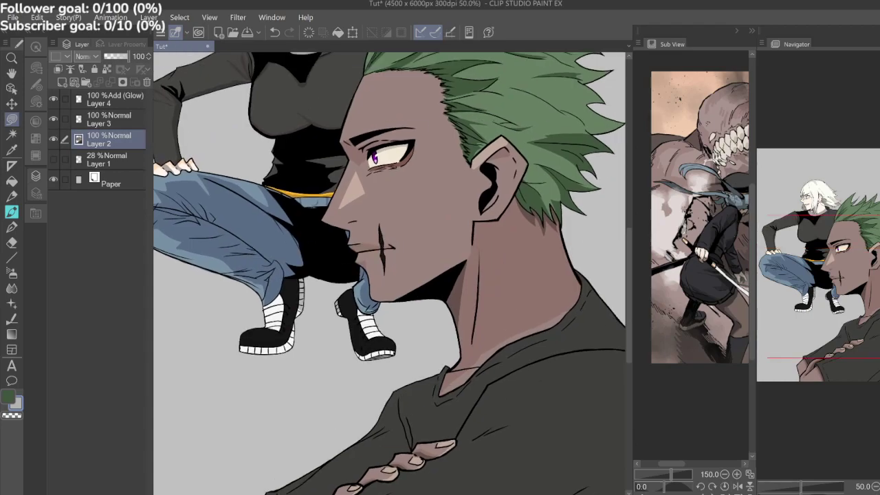
{"action": "scroll", "coordinate": [389, 276], "scroll_direction": "down", "scroll_amount": 3}
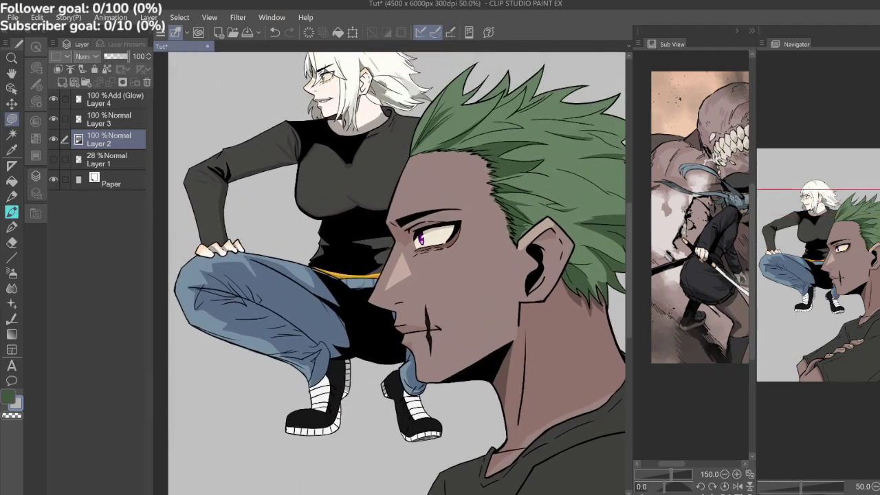
{"action": "scroll", "coordinate": [390, 275], "scroll_direction": "down", "scroll_amount": 1}
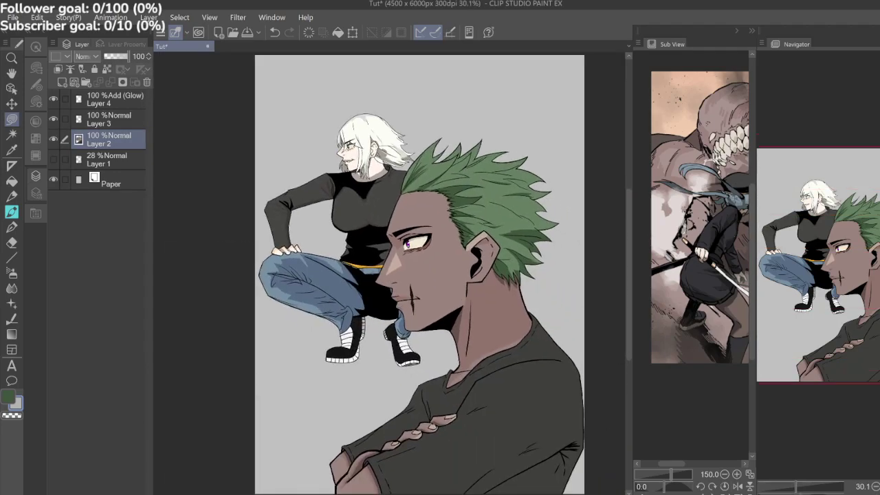
{"action": "left_click_drag", "start_coordinate": [413, 289], "coordinate": [406, 227]}
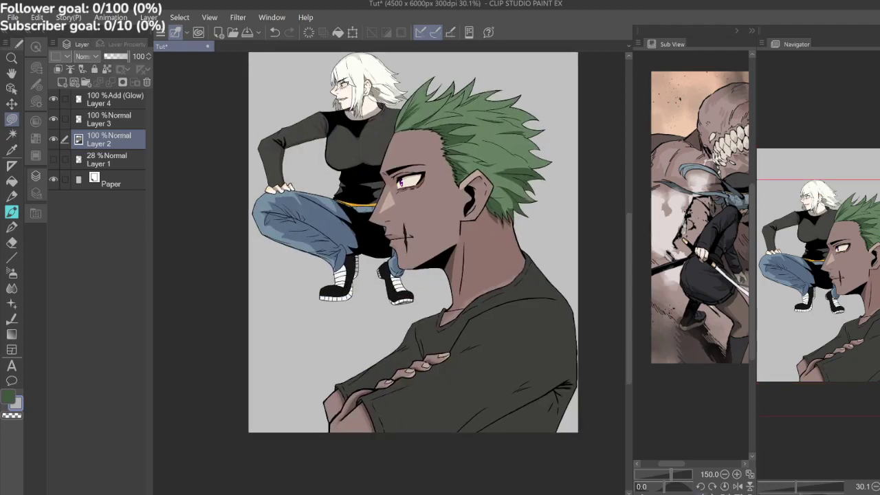
{"action": "left_click", "coordinate": [702, 493]}
{"action": "left_click", "coordinate": [703, 493]}
{"action": "left_click", "coordinate": [702, 493]}
{"action": "left_click", "coordinate": [702, 493]}
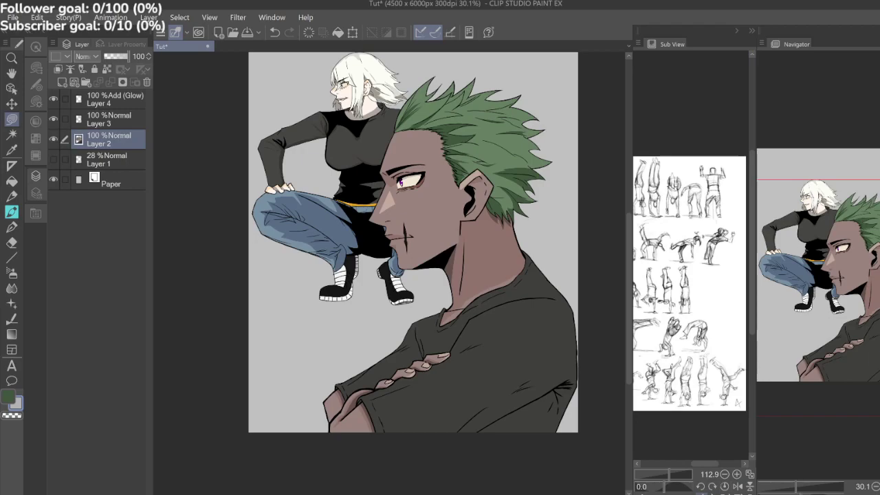
{"action": "left_click", "coordinate": [752, 30]}
{"action": "left_click", "coordinate": [751, 31]}
{"action": "left_click", "coordinate": [751, 31]}
{"action": "left_click", "coordinate": [752, 31]}
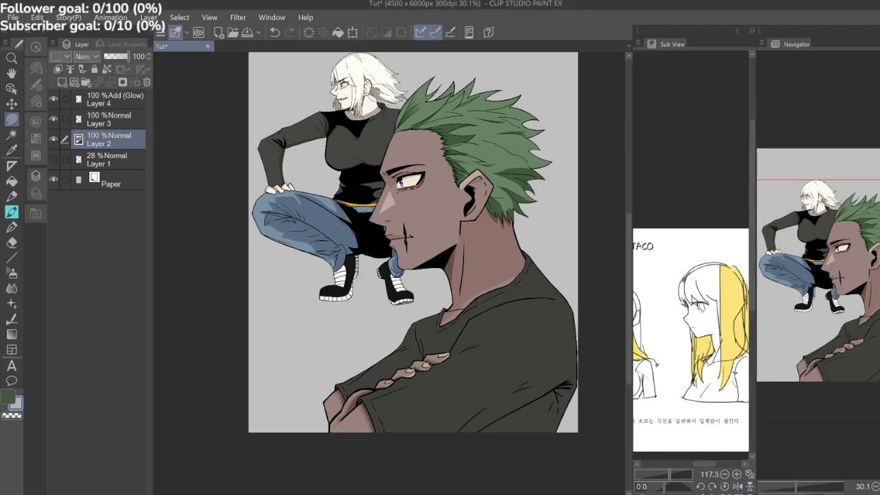
{"action": "left_click", "coordinate": [712, 493]}
{"action": "left_click", "coordinate": [713, 493]}
{"action": "left_click", "coordinate": [712, 493]}
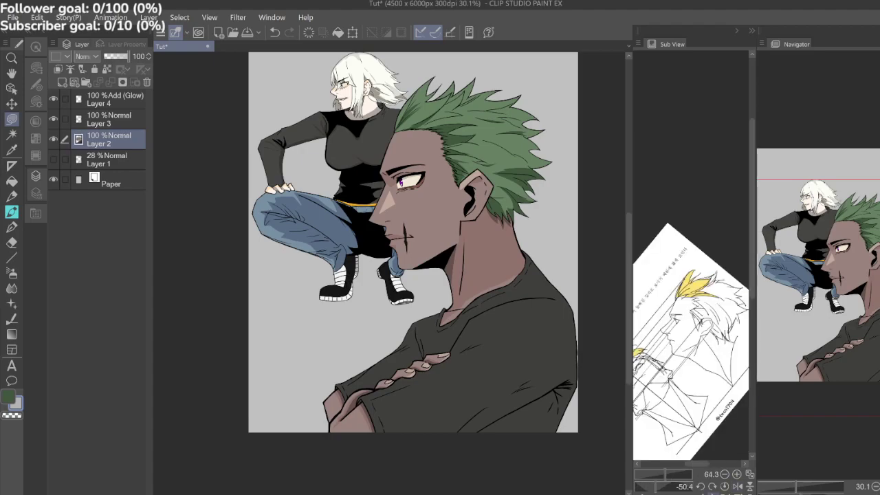
{"action": "left_click", "coordinate": [713, 494]}
{"action": "left_click", "coordinate": [713, 493]}
{"action": "left_click", "coordinate": [712, 494]}
{"action": "left_click", "coordinate": [713, 493]}
{"action": "left_click", "coordinate": [712, 493]}
{"action": "left_click", "coordinate": [713, 494]}
{"action": "left_click", "coordinate": [713, 493]}
{"action": "left_click", "coordinate": [713, 493]}
{"action": "left_click", "coordinate": [712, 493]}
{"action": "left_click", "coordinate": [713, 493]}
{"action": "left_click", "coordinate": [713, 493]}
{"action": "left_click", "coordinate": [713, 493]}
{"action": "left_click", "coordinate": [712, 493]}
{"action": "left_click", "coordinate": [713, 493]}
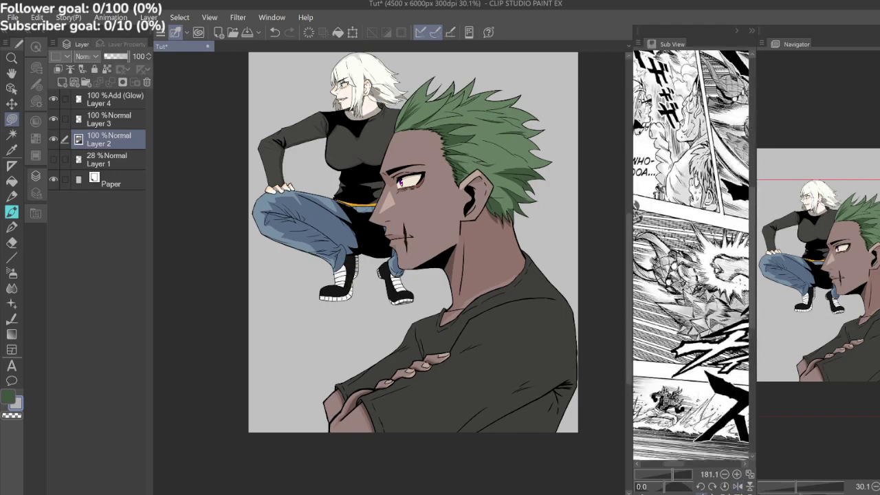
{"action": "left_click", "coordinate": [752, 31]}
{"action": "left_click", "coordinate": [752, 31]}
{"action": "left_click", "coordinate": [751, 31]}
{"action": "left_click", "coordinate": [712, 493]}
{"action": "left_click_drag", "start_coordinate": [718, 292], "coordinate": [696, 239]}
{"action": "scroll", "coordinate": [690, 258], "scroll_direction": "down", "scroll_amount": 3}
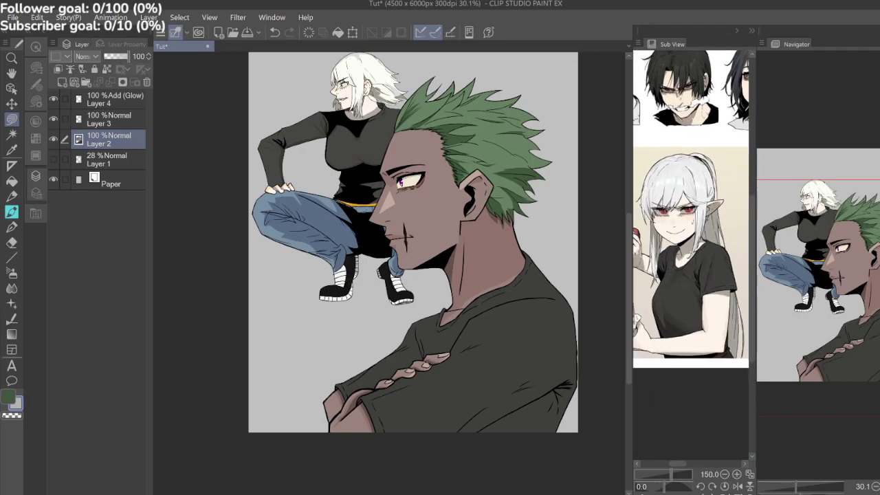
Sample the dark shirt colour from the reference and lasso-fill a curved shadow above the man's shoulder seam.
{"action": "left_click_drag", "start_coordinate": [541, 343], "coordinate": [521, 317]}
{"action": "scroll", "coordinate": [522, 317], "scroll_direction": "up", "scroll_amount": 2}
{"action": "key", "text": "i"}
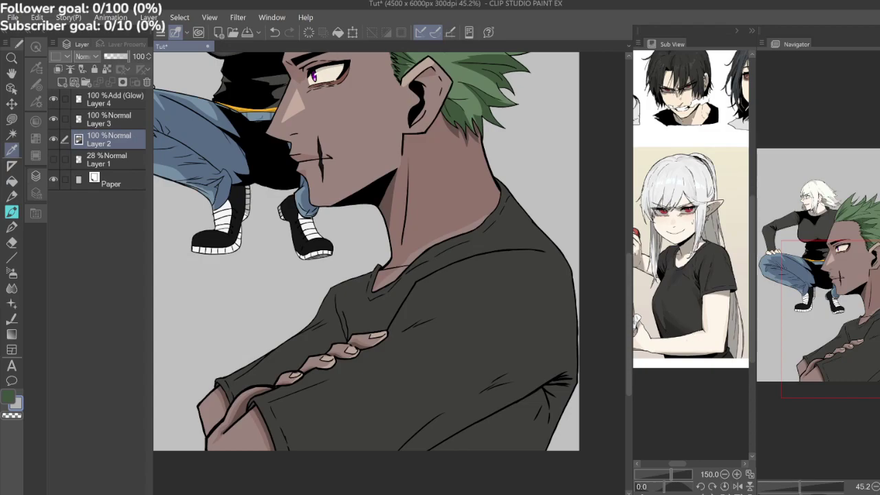
{"action": "left_click", "coordinate": [674, 331]}
{"action": "key", "text": "m"}
{"action": "scroll", "coordinate": [678, 301], "scroll_direction": "up", "scroll_amount": 5}
{"action": "left_click_drag", "start_coordinate": [679, 301], "coordinate": [653, 292]}
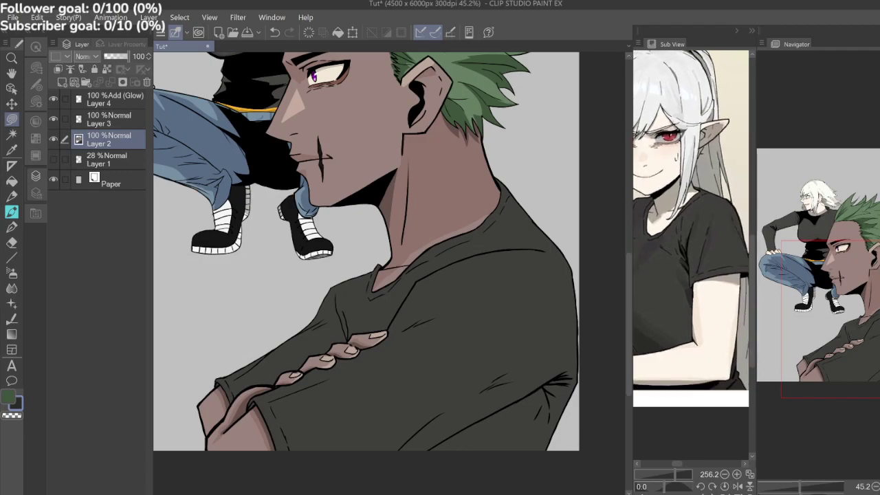
{"action": "scroll", "coordinate": [492, 328], "scroll_direction": "up", "scroll_amount": 3}
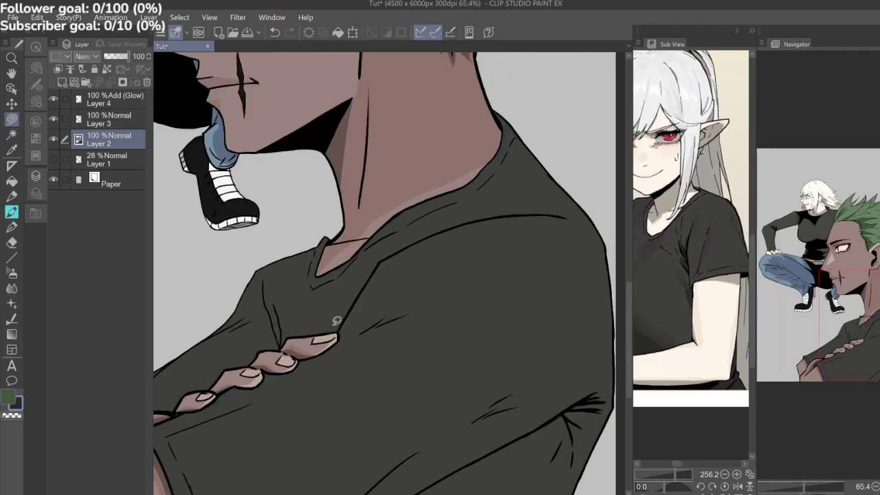
{"action": "mouse_move", "coordinate": [338, 326]}
{"action": "left_mouse_down"}
{"action": "mouse_move", "coordinate": [338, 302]}
{"action": "mouse_move", "coordinate": [352, 284]}
{"action": "mouse_move", "coordinate": [338, 333]}
{"action": "left_mouse_up"}
{"action": "key", "text": "ctrl+z"}
{"action": "left_click_drag", "start_coordinate": [385, 275], "coordinate": [341, 273]}
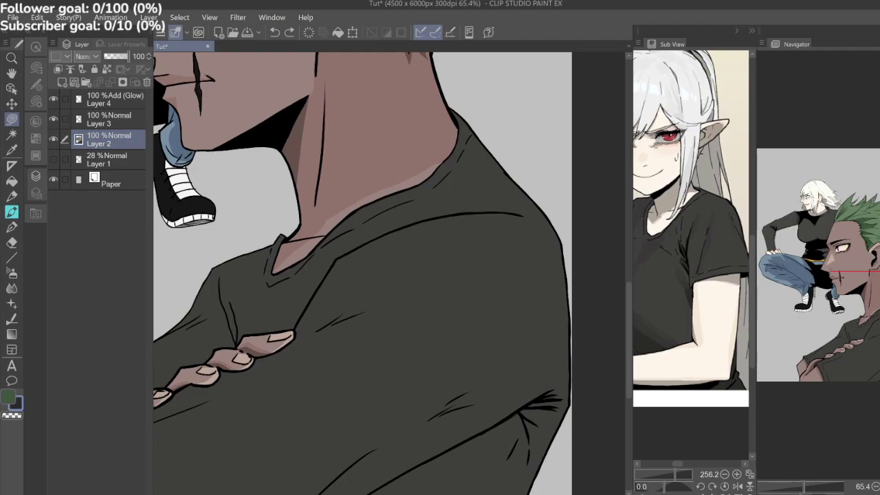
{"action": "mouse_move", "coordinate": [457, 208]}
{"action": "left_mouse_down"}
{"action": "mouse_move", "coordinate": [502, 198]}
{"action": "mouse_move", "coordinate": [527, 210]}
{"action": "mouse_move", "coordinate": [486, 204]}
{"action": "mouse_move", "coordinate": [452, 214]}
{"action": "left_mouse_up"}
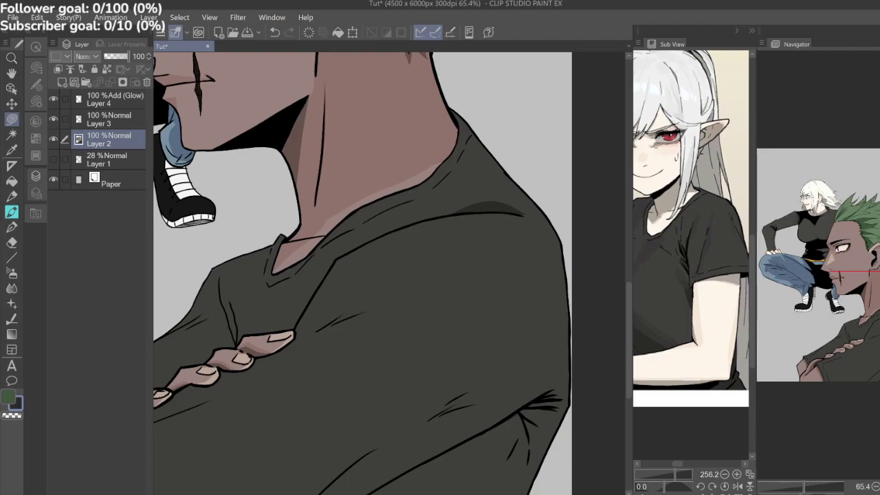
Lasso-fill dark, pointed fold shadows below the armpit creases on the man's T-shirt.
{"action": "left_click_drag", "start_coordinate": [385, 302], "coordinate": [337, 188]}
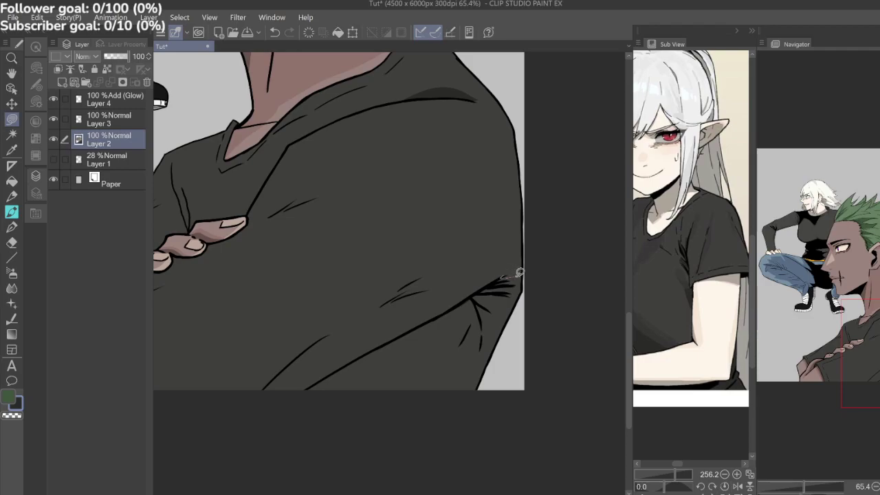
{"action": "mouse_move", "coordinate": [520, 292]}
{"action": "left_mouse_down"}
{"action": "mouse_move", "coordinate": [489, 296]}
{"action": "mouse_move", "coordinate": [502, 316]}
{"action": "mouse_move", "coordinate": [492, 311]}
{"action": "mouse_move", "coordinate": [484, 353]}
{"action": "mouse_move", "coordinate": [482, 326]}
{"action": "mouse_move", "coordinate": [457, 348]}
{"action": "mouse_move", "coordinate": [501, 274]}
{"action": "left_mouse_up"}
{"action": "left_click_drag", "start_coordinate": [412, 261], "coordinate": [401, 234]}
{"action": "mouse_move", "coordinate": [484, 284]}
{"action": "left_mouse_down"}
{"action": "mouse_move", "coordinate": [458, 313]}
{"action": "mouse_move", "coordinate": [488, 308]}
{"action": "mouse_move", "coordinate": [506, 266]}
{"action": "mouse_move", "coordinate": [544, 246]}
{"action": "left_mouse_up"}
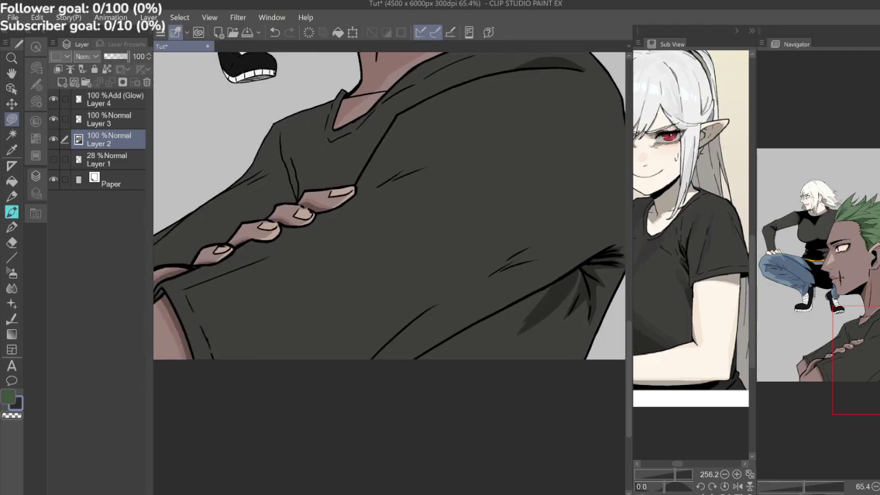
{"action": "scroll", "coordinate": [402, 359], "scroll_direction": "up", "scroll_amount": 2}
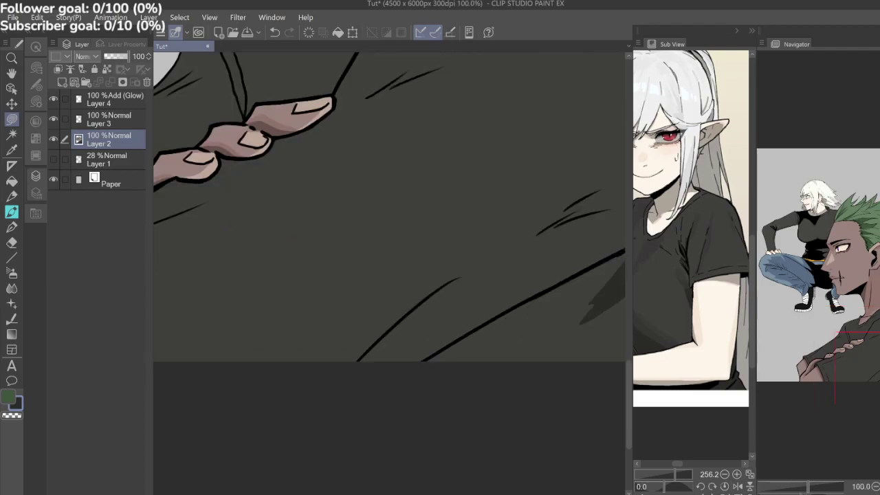
{"action": "left_click_drag", "start_coordinate": [412, 309], "coordinate": [286, 407]}
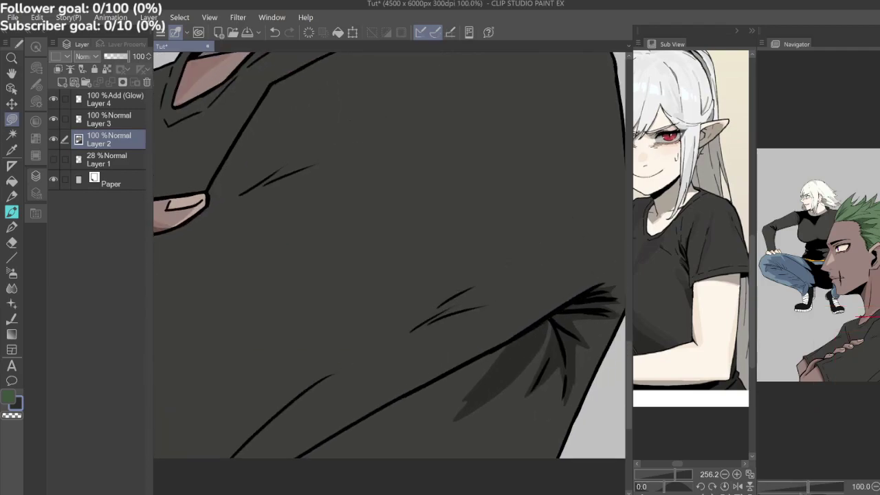
Lasso-fill the insides of both sleeve openings around the man's crossed arms with the dark shirt shade.
{"action": "scroll", "coordinate": [390, 255], "scroll_direction": "down", "scroll_amount": 5}
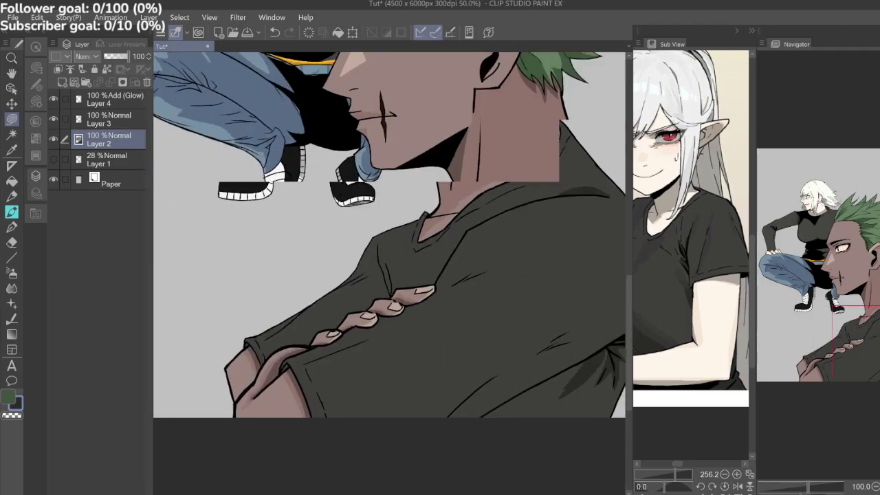
{"action": "scroll", "coordinate": [389, 255], "scroll_direction": "up", "scroll_amount": 5}
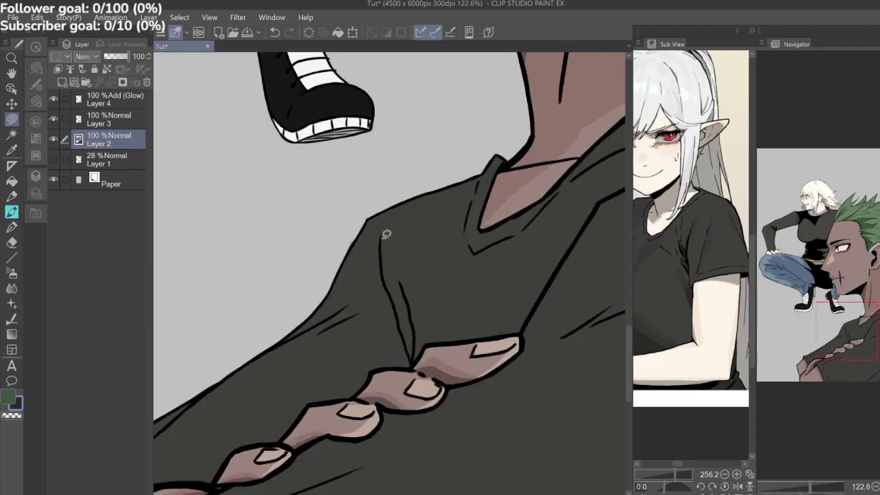
{"action": "left_click_drag", "start_coordinate": [674, 227], "coordinate": [718, 227]}
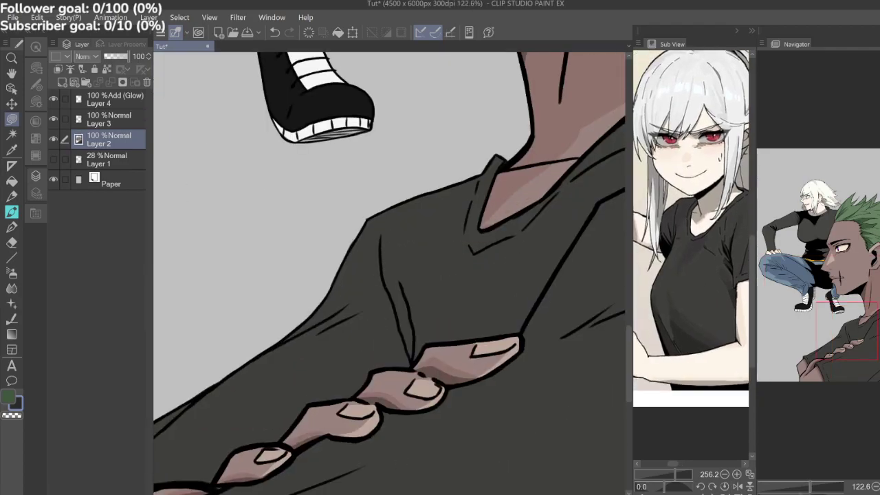
{"action": "left_click_drag", "start_coordinate": [330, 309], "coordinate": [459, 203]}
{"action": "left_click_drag", "start_coordinate": [331, 288], "coordinate": [428, 231]}
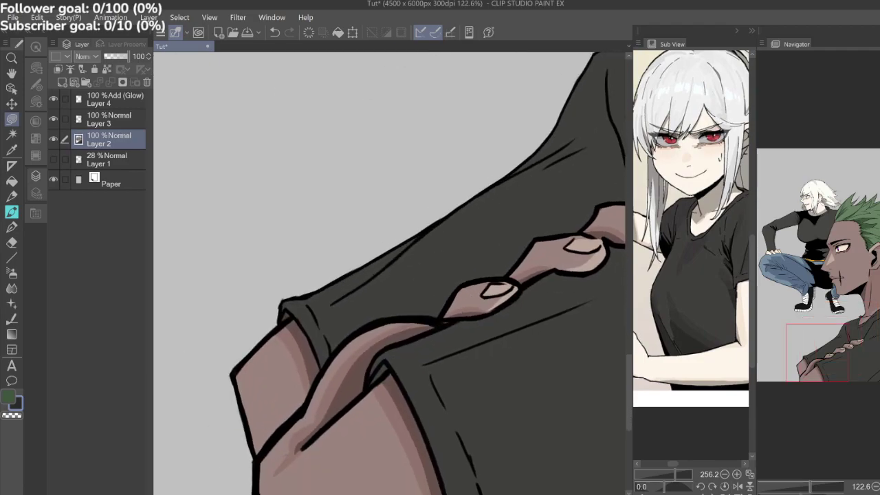
{"action": "left_click_drag", "start_coordinate": [285, 314], "coordinate": [294, 295]}
{"action": "mouse_move", "coordinate": [382, 365]}
{"action": "left_mouse_down"}
{"action": "mouse_move", "coordinate": [374, 383]}
{"action": "mouse_move", "coordinate": [393, 367]}
{"action": "mouse_move", "coordinate": [384, 361]}
{"action": "left_mouse_up"}
Sample a softer purplish dark grey from the reference shirt and lasso-fill the chest fold above the man's fingers.
{"action": "scroll", "coordinate": [389, 272], "scroll_direction": "down", "scroll_amount": 4}
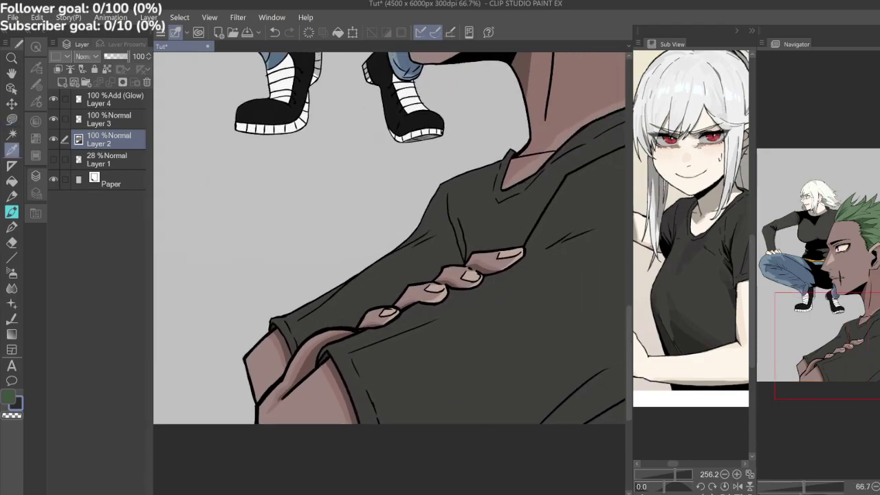
{"action": "left_click", "coordinate": [694, 270]}
{"action": "scroll", "coordinate": [413, 199], "scroll_direction": "up", "scroll_amount": 3}
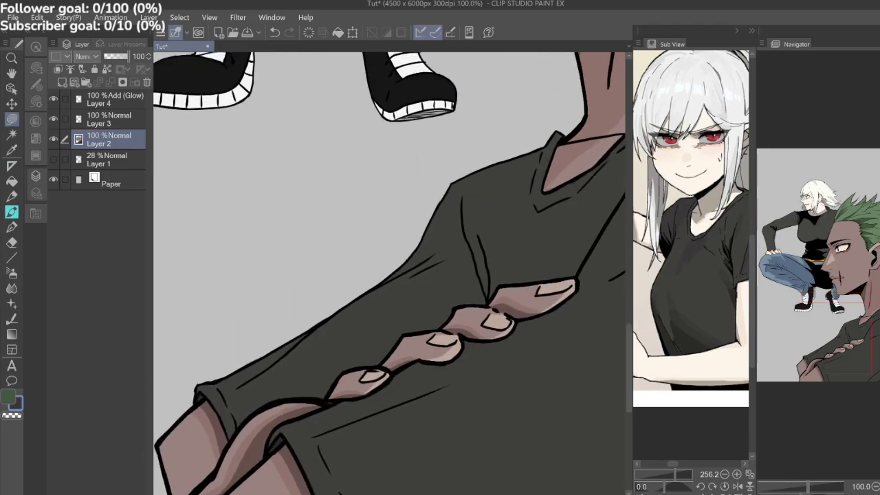
{"action": "scroll", "coordinate": [563, 251], "scroll_direction": "up", "scroll_amount": 1}
{"action": "left_click_drag", "start_coordinate": [563, 251], "coordinate": [517, 351]}
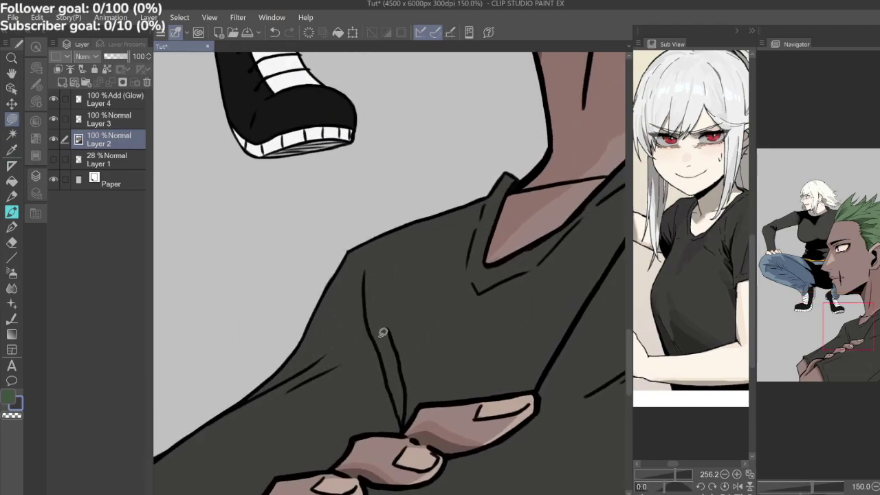
{"action": "mouse_move", "coordinate": [367, 265]}
{"action": "left_mouse_down"}
{"action": "mouse_move", "coordinate": [396, 366]}
{"action": "mouse_move", "coordinate": [385, 298]}
{"action": "mouse_move", "coordinate": [399, 350]}
{"action": "mouse_move", "coordinate": [406, 418]}
{"action": "mouse_move", "coordinate": [371, 322]}
{"action": "mouse_move", "coordinate": [366, 276]}
{"action": "left_mouse_up"}
{"action": "mouse_move", "coordinate": [399, 377]}
{"action": "left_mouse_down"}
{"action": "mouse_move", "coordinate": [404, 420]}
{"action": "mouse_move", "coordinate": [406, 373]}
{"action": "mouse_move", "coordinate": [344, 418]}
{"action": "mouse_move", "coordinate": [319, 415]}
{"action": "left_mouse_up"}
Lasso-fill a purplish-grey shadow beneath the short diagonal fold line near the lower edge of the man's sleeve.
{"action": "scroll", "coordinate": [406, 271], "scroll_direction": "down", "scroll_amount": 3}
{"action": "scroll", "coordinate": [481, 303], "scroll_direction": "up", "scroll_amount": 1}
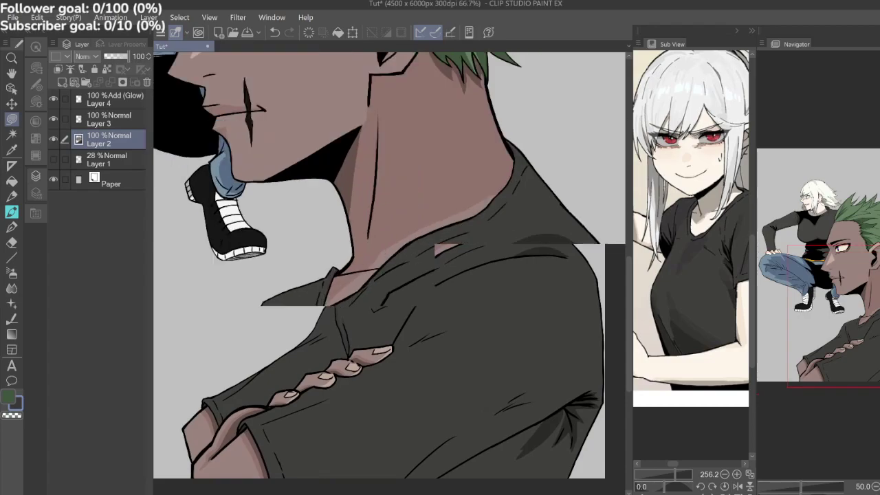
{"action": "scroll", "coordinate": [509, 282], "scroll_direction": "up", "scroll_amount": 1}
{"action": "left_click_drag", "start_coordinate": [454, 468], "coordinate": [500, 272]}
{"action": "scroll", "coordinate": [475, 332], "scroll_direction": "up", "scroll_amount": 1}
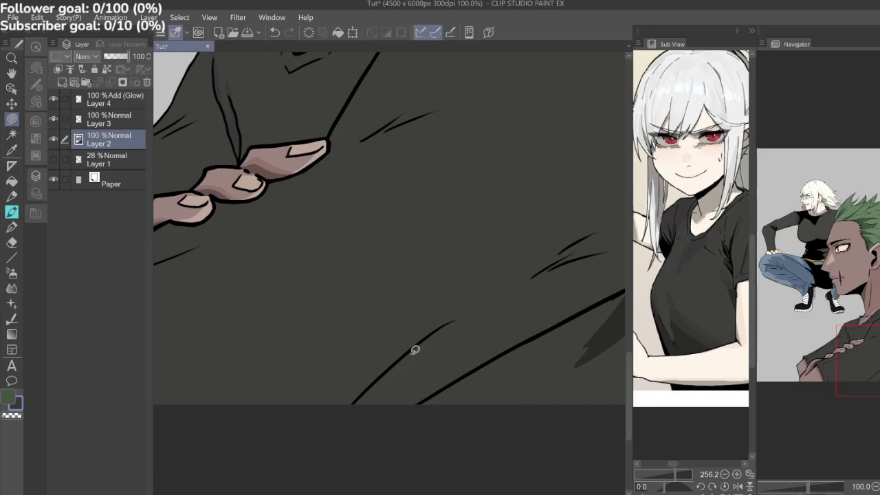
{"action": "mouse_move", "coordinate": [462, 315]}
{"action": "left_mouse_down"}
{"action": "mouse_move", "coordinate": [364, 411]}
{"action": "mouse_move", "coordinate": [358, 398]}
{"action": "mouse_move", "coordinate": [459, 315]}
{"action": "mouse_move", "coordinate": [363, 359]}
{"action": "left_mouse_up"}
Extend the purplish-grey fold shadow from the sleeve's lower line up to the crease marks near the armpit.
{"action": "mouse_move", "coordinate": [873, 348]}
{"action": "left_mouse_down"}
{"action": "mouse_move", "coordinate": [759, 255]}
{"action": "mouse_move", "coordinate": [825, 251]}
{"action": "mouse_move", "coordinate": [864, 270]}
{"action": "mouse_move", "coordinate": [879, 357]}
{"action": "left_mouse_up"}
{"action": "scroll", "coordinate": [474, 319], "scroll_direction": "down", "scroll_amount": 3}
{"action": "left_click_drag", "start_coordinate": [474, 318], "coordinate": [498, 359]}
{"action": "left_click_drag", "start_coordinate": [716, 227], "coordinate": [674, 241]}
{"action": "scroll", "coordinate": [419, 386], "scroll_direction": "up", "scroll_amount": 2}
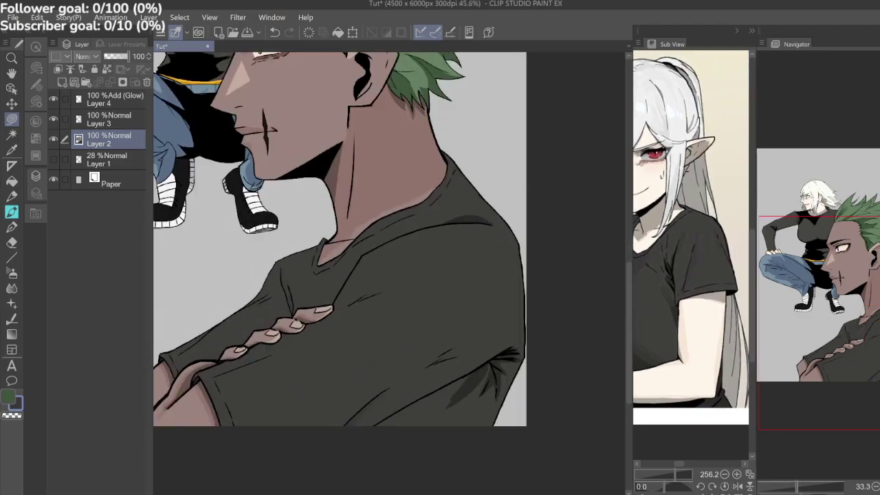
{"action": "scroll", "coordinate": [463, 338], "scroll_direction": "up", "scroll_amount": 3}
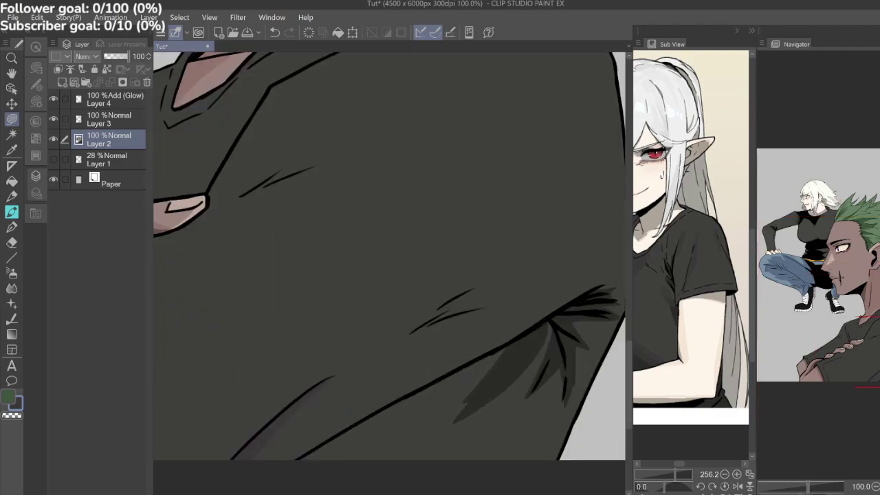
{"action": "mouse_move", "coordinate": [327, 377]}
{"action": "left_mouse_down"}
{"action": "mouse_move", "coordinate": [435, 317]}
{"action": "mouse_move", "coordinate": [518, 293]}
{"action": "mouse_move", "coordinate": [378, 353]}
{"action": "mouse_move", "coordinate": [291, 410]}
{"action": "left_mouse_up"}
{"action": "mouse_move", "coordinate": [323, 378]}
{"action": "left_mouse_down"}
{"action": "mouse_move", "coordinate": [447, 311]}
{"action": "mouse_move", "coordinate": [362, 359]}
{"action": "mouse_move", "coordinate": [323, 393]}
{"action": "left_mouse_up"}
{"action": "mouse_move", "coordinate": [442, 311]}
{"action": "left_mouse_down"}
{"action": "mouse_move", "coordinate": [517, 289]}
{"action": "mouse_move", "coordinate": [435, 316]}
{"action": "left_mouse_up"}
Lasso-fill a long purplish-grey fold shadow from the crease by the fingertips along the line below the fingers.
{"action": "left_click_drag", "start_coordinate": [413, 261], "coordinate": [448, 355]}
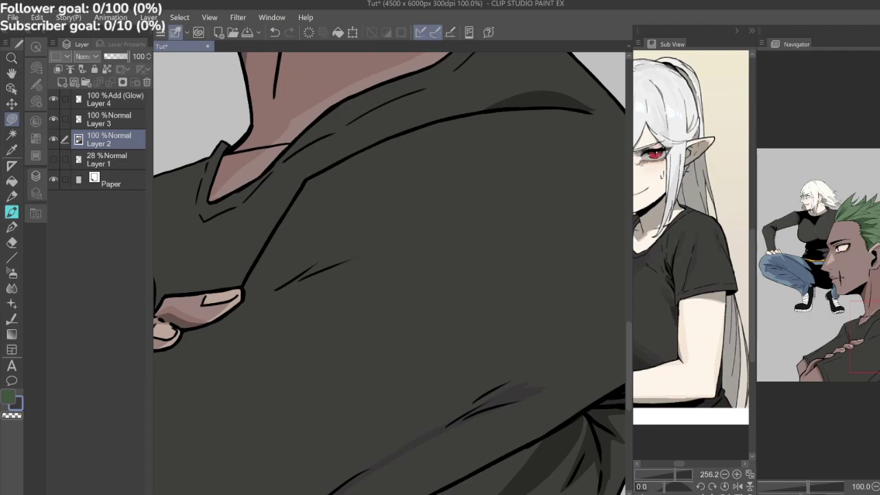
{"action": "left_click_drag", "start_coordinate": [389, 275], "coordinate": [432, 262]}
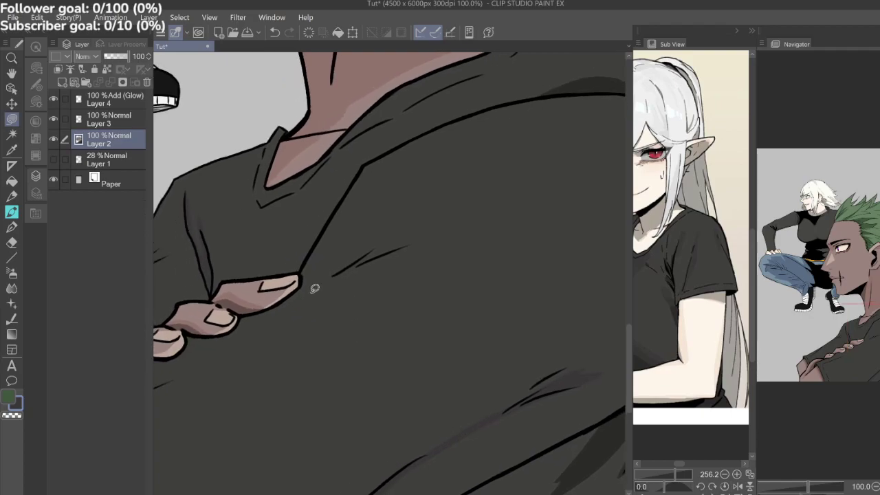
{"action": "mouse_move", "coordinate": [365, 256]}
{"action": "left_mouse_down"}
{"action": "mouse_move", "coordinate": [333, 275]}
{"action": "mouse_move", "coordinate": [390, 233]}
{"action": "mouse_move", "coordinate": [431, 221]}
{"action": "mouse_move", "coordinate": [295, 299]}
{"action": "mouse_move", "coordinate": [377, 256]}
{"action": "left_mouse_up"}
{"action": "left_click_drag", "start_coordinate": [330, 289], "coordinate": [506, 168]}
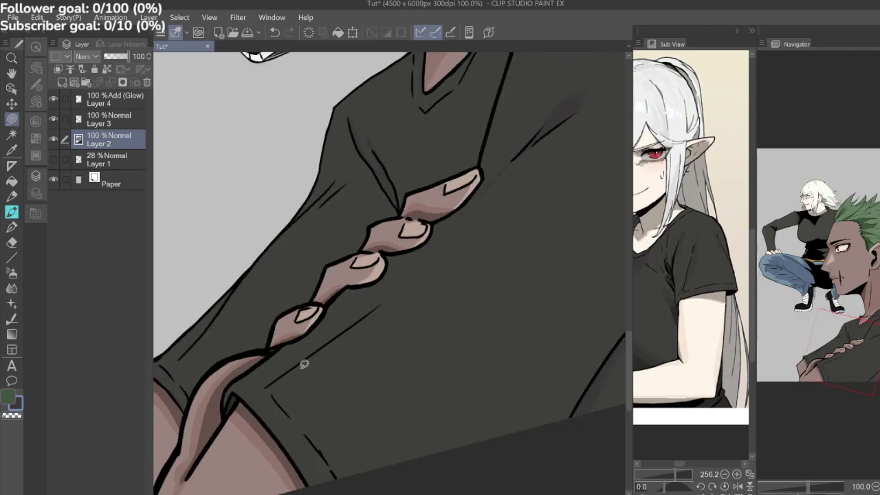
{"action": "mouse_move", "coordinate": [270, 385]}
{"action": "left_mouse_down"}
{"action": "mouse_move", "coordinate": [350, 341]}
{"action": "mouse_move", "coordinate": [446, 268]}
{"action": "mouse_move", "coordinate": [578, 108]}
{"action": "mouse_move", "coordinate": [540, 131]}
{"action": "mouse_move", "coordinate": [401, 289]}
{"action": "mouse_move", "coordinate": [270, 386]}
{"action": "mouse_move", "coordinate": [387, 297]}
{"action": "left_mouse_up"}
Lasso-fill purplish-grey cast shadows on the sleeve directly beneath the man's lower fingers.
{"action": "scroll", "coordinate": [387, 296], "scroll_direction": "down", "scroll_amount": 5}
{"action": "scroll", "coordinate": [451, 279], "scroll_direction": "up", "scroll_amount": 8}
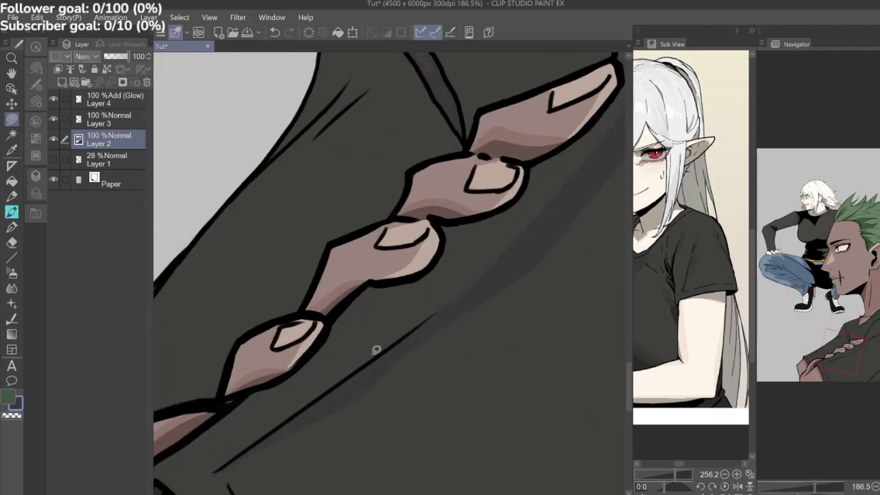
{"action": "mouse_move", "coordinate": [338, 313]}
{"action": "left_mouse_down"}
{"action": "mouse_move", "coordinate": [372, 295]}
{"action": "mouse_move", "coordinate": [406, 296]}
{"action": "mouse_move", "coordinate": [438, 275]}
{"action": "mouse_move", "coordinate": [453, 250]}
{"action": "mouse_move", "coordinate": [448, 229]}
{"action": "mouse_move", "coordinate": [425, 274]}
{"action": "mouse_move", "coordinate": [364, 284]}
{"action": "mouse_move", "coordinate": [340, 311]}
{"action": "left_mouse_up"}
{"action": "mouse_move", "coordinate": [252, 392]}
{"action": "left_mouse_down"}
{"action": "mouse_move", "coordinate": [277, 388]}
{"action": "mouse_move", "coordinate": [342, 337]}
{"action": "mouse_move", "coordinate": [344, 314]}
{"action": "mouse_move", "coordinate": [365, 290]}
{"action": "mouse_move", "coordinate": [287, 375]}
{"action": "mouse_move", "coordinate": [256, 389]}
{"action": "left_mouse_up"}
{"action": "left_click_drag", "start_coordinate": [440, 272], "coordinate": [352, 355]}
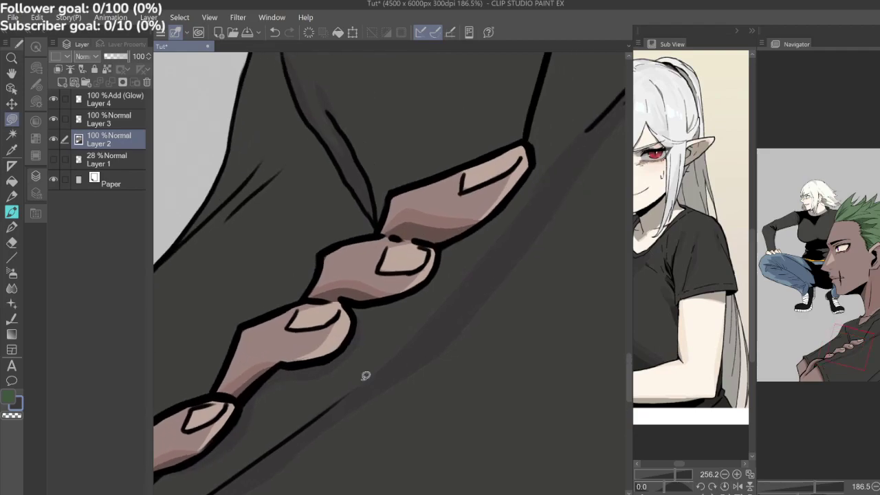
{"action": "mouse_move", "coordinate": [353, 314]}
{"action": "left_mouse_down"}
{"action": "mouse_move", "coordinate": [383, 313]}
{"action": "mouse_move", "coordinate": [436, 281]}
{"action": "mouse_move", "coordinate": [446, 246]}
{"action": "mouse_move", "coordinate": [426, 283]}
{"action": "mouse_move", "coordinate": [370, 300]}
{"action": "mouse_move", "coordinate": [354, 316]}
{"action": "mouse_move", "coordinate": [417, 299]}
{"action": "mouse_move", "coordinate": [442, 256]}
{"action": "mouse_move", "coordinate": [379, 308]}
{"action": "mouse_move", "coordinate": [439, 283]}
{"action": "mouse_move", "coordinate": [442, 256]}
{"action": "mouse_move", "coordinate": [434, 271]}
{"action": "mouse_move", "coordinate": [537, 179]}
{"action": "mouse_move", "coordinate": [540, 153]}
{"action": "mouse_move", "coordinate": [516, 192]}
{"action": "mouse_move", "coordinate": [443, 249]}
{"action": "mouse_move", "coordinate": [442, 266]}
{"action": "left_mouse_up"}
{"action": "key", "text": "ctrl+z"}
{"action": "scroll", "coordinate": [443, 268], "scroll_direction": "down", "scroll_amount": 3}
{"action": "key", "text": "asciicircum"}
{"action": "left_click_drag", "start_coordinate": [427, 237], "coordinate": [283, 254]}
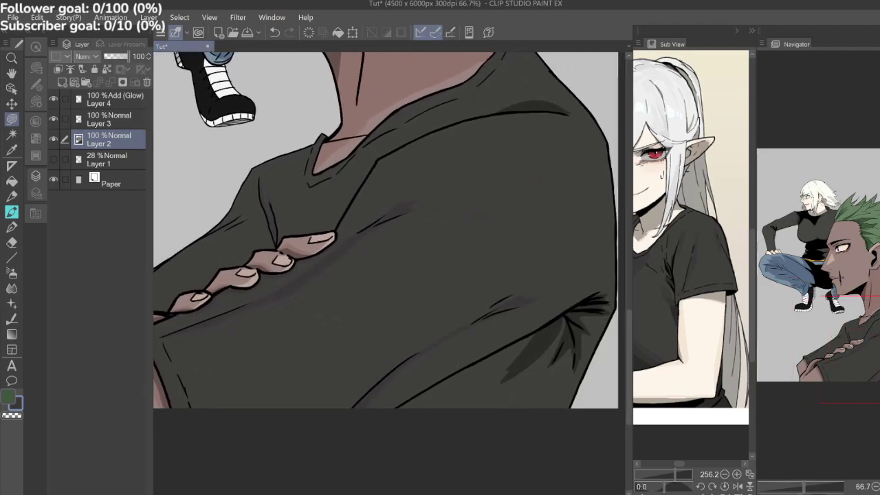
Cover the shadows on the near sleeve's lower folds with the sampled base shirt colour and redraw them in the shadow colour.
{"action": "key", "text": "i"}
{"action": "key", "text": "x"}
{"action": "left_click", "coordinate": [473, 253]}
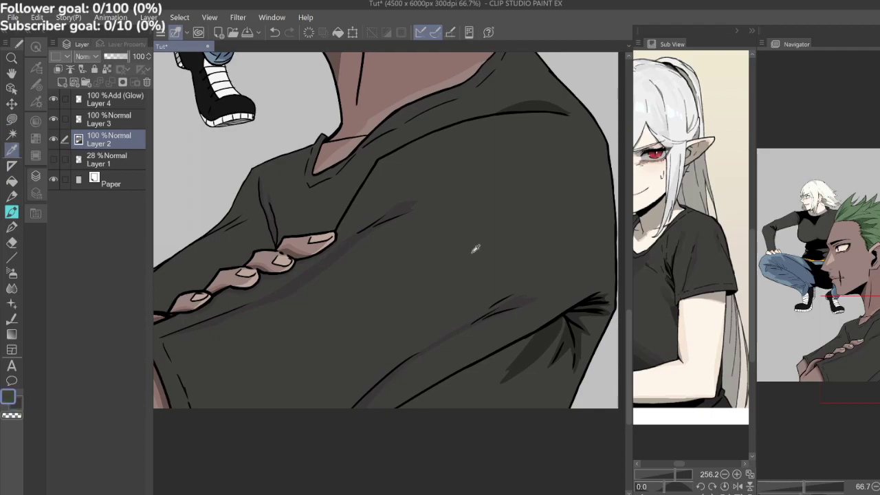
{"action": "key", "text": "m"}
{"action": "mouse_move", "coordinate": [379, 401]}
{"action": "left_mouse_down"}
{"action": "mouse_move", "coordinate": [560, 292]}
{"action": "mouse_move", "coordinate": [521, 260]}
{"action": "mouse_move", "coordinate": [409, 328]}
{"action": "mouse_move", "coordinate": [334, 417]}
{"action": "mouse_move", "coordinate": [389, 413]}
{"action": "left_mouse_up"}
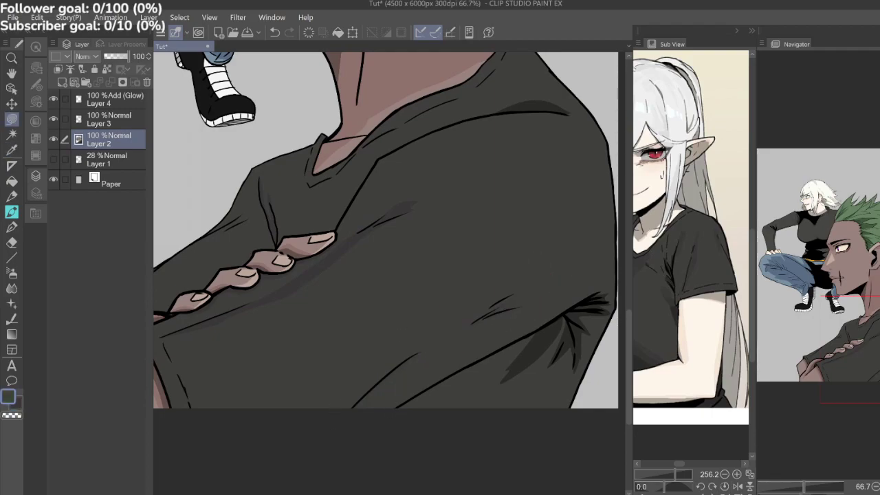
{"action": "key", "text": "c"}
{"action": "mouse_move", "coordinate": [335, 409]}
{"action": "left_mouse_down"}
{"action": "mouse_move", "coordinate": [386, 362]}
{"action": "mouse_move", "coordinate": [528, 282]}
{"action": "mouse_move", "coordinate": [531, 298]}
{"action": "mouse_move", "coordinate": [408, 356]}
{"action": "mouse_move", "coordinate": [337, 416]}
{"action": "left_mouse_up"}
{"action": "left_click_drag", "start_coordinate": [413, 248], "coordinate": [334, 287]}
{"action": "left_click_drag", "start_coordinate": [344, 247], "coordinate": [346, 296]}
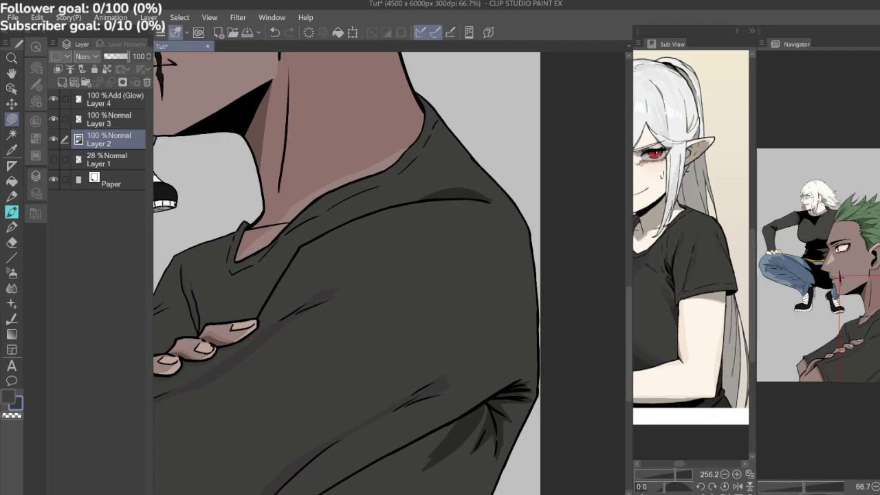
Lasso-fill shadows along the fold lines of the far sleeve in the dark shirt shadow colour.
{"action": "left_click_drag", "start_coordinate": [386, 344], "coordinate": [397, 246]}
{"action": "left_click_drag", "start_coordinate": [343, 262], "coordinate": [538, 360]}
{"action": "left_click_drag", "start_coordinate": [247, 397], "coordinate": [309, 386]}
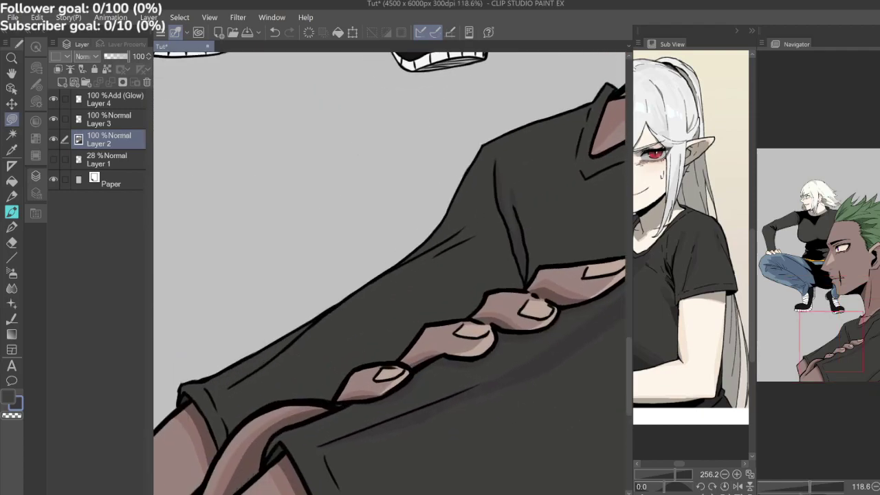
{"action": "mouse_move", "coordinate": [224, 394]}
{"action": "left_mouse_down"}
{"action": "mouse_move", "coordinate": [373, 290]}
{"action": "mouse_move", "coordinate": [477, 241]}
{"action": "mouse_move", "coordinate": [497, 220]}
{"action": "mouse_move", "coordinate": [481, 218]}
{"action": "mouse_move", "coordinate": [378, 277]}
{"action": "mouse_move", "coordinate": [236, 380]}
{"action": "left_mouse_up"}
{"action": "left_click_drag", "start_coordinate": [413, 261], "coordinate": [358, 295]}
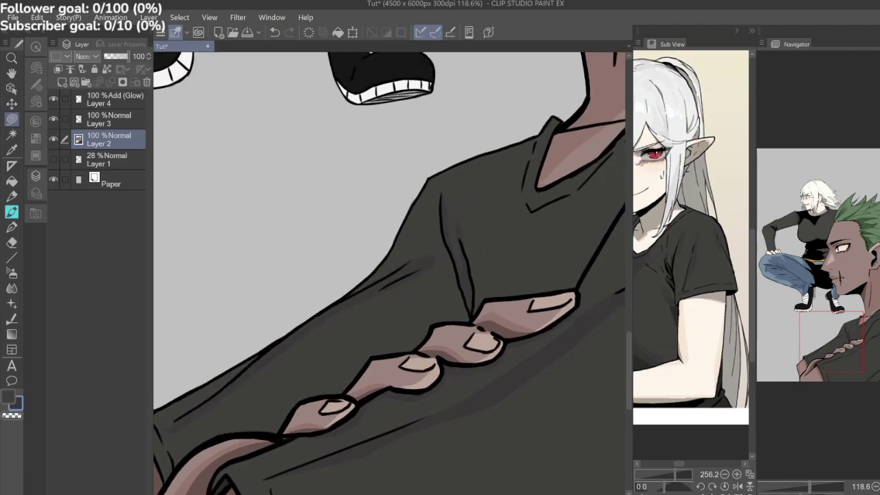
{"action": "left_click_drag", "start_coordinate": [440, 276], "coordinate": [317, 267]}
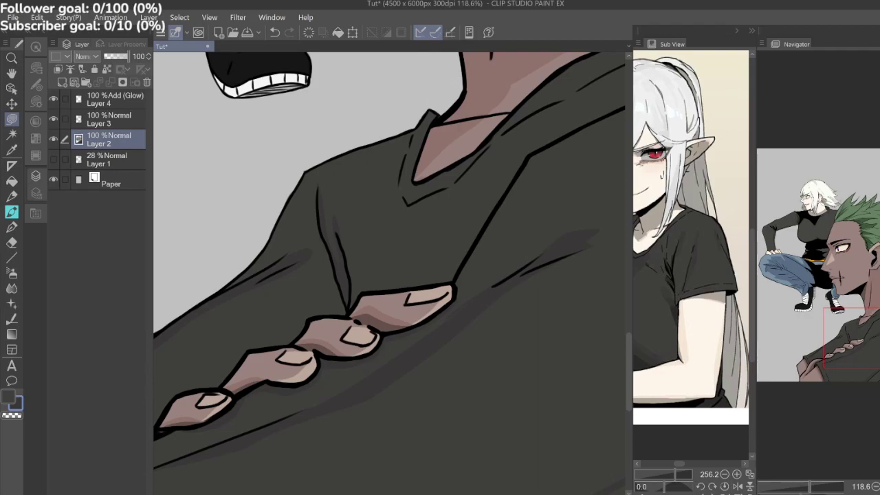
{"action": "scroll", "coordinate": [440, 324], "scroll_direction": "down", "scroll_amount": 5}
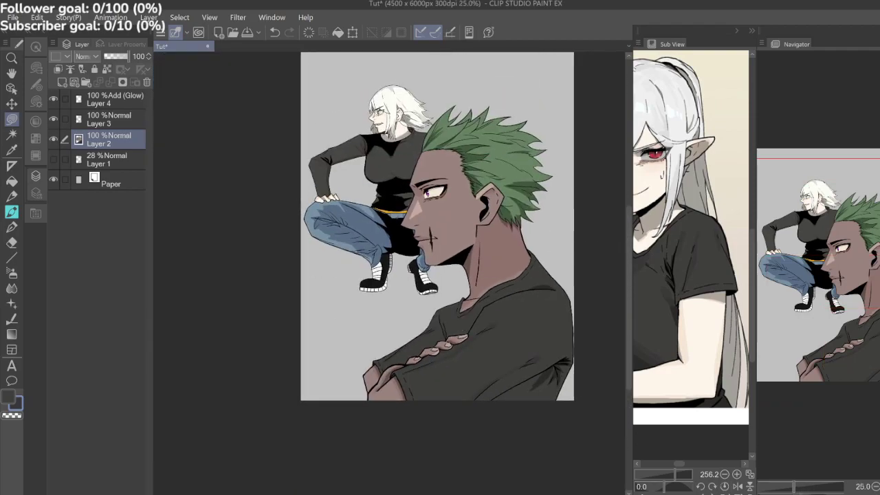
{"action": "scroll", "coordinate": [407, 239], "scroll_direction": "up", "scroll_amount": 1}
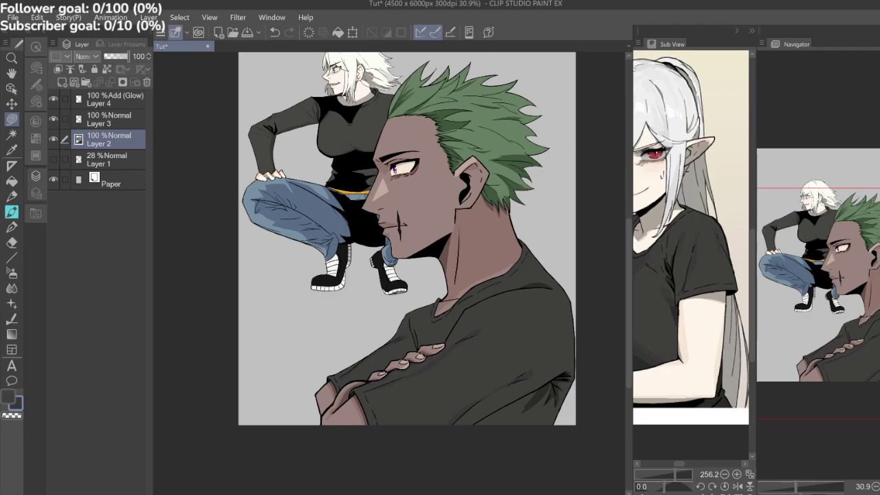
Refine the shadow between the two chest fold lines above the fingers, undoing the first fill and redoing it.
{"action": "scroll", "coordinate": [434, 336], "scroll_direction": "up", "scroll_amount": 8}
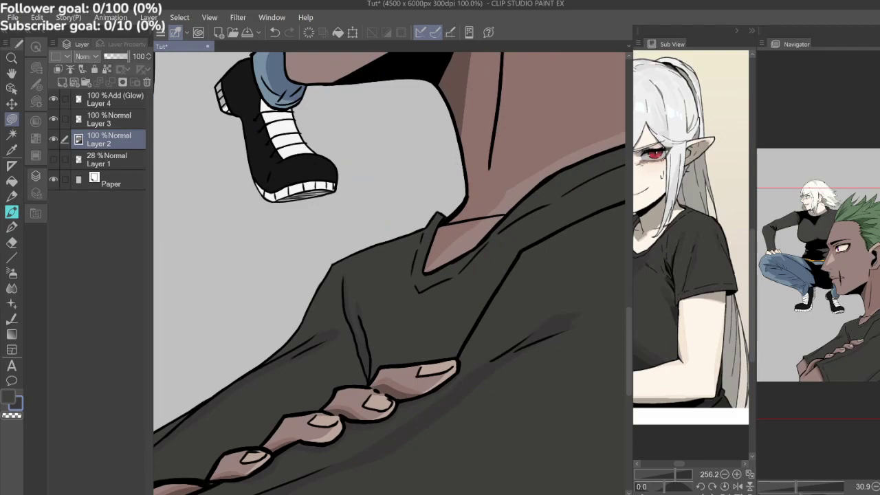
{"action": "scroll", "coordinate": [434, 335], "scroll_direction": "up", "scroll_amount": 2}
{"action": "key", "text": "c"}
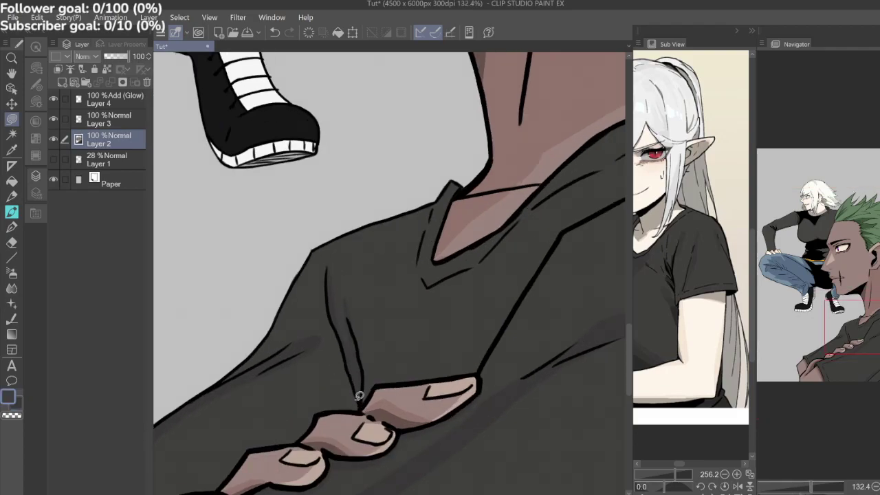
{"action": "mouse_move", "coordinate": [358, 406]}
{"action": "left_mouse_down"}
{"action": "mouse_move", "coordinate": [311, 283]}
{"action": "mouse_move", "coordinate": [310, 276]}
{"action": "mouse_move", "coordinate": [320, 291]}
{"action": "mouse_move", "coordinate": [327, 249]}
{"action": "mouse_move", "coordinate": [348, 338]}
{"action": "mouse_move", "coordinate": [349, 290]}
{"action": "mouse_move", "coordinate": [370, 364]}
{"action": "mouse_move", "coordinate": [358, 407]}
{"action": "left_mouse_up"}
{"action": "left_click", "coordinate": [275, 31]}
{"action": "left_click", "coordinate": [18, 406]}
{"action": "mouse_move", "coordinate": [358, 411]}
{"action": "left_mouse_down"}
{"action": "mouse_move", "coordinate": [319, 304]}
{"action": "mouse_move", "coordinate": [316, 276]}
{"action": "mouse_move", "coordinate": [320, 295]}
{"action": "mouse_move", "coordinate": [333, 257]}
{"action": "mouse_move", "coordinate": [342, 312]}
{"action": "mouse_move", "coordinate": [347, 326]}
{"action": "mouse_move", "coordinate": [346, 291]}
{"action": "mouse_move", "coordinate": [366, 356]}
{"action": "mouse_move", "coordinate": [359, 413]}
{"action": "left_mouse_up"}
{"action": "scroll", "coordinate": [420, 327], "scroll_direction": "down", "scroll_amount": 7}
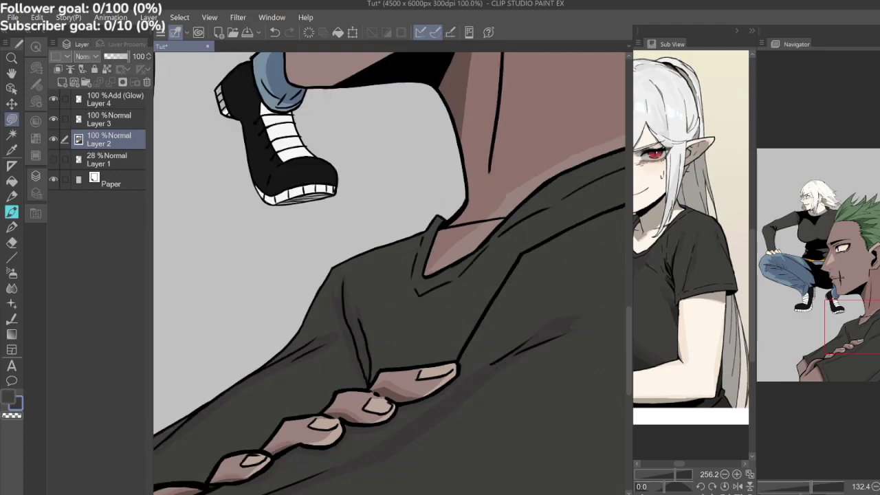
Consult the shirt in the reference image and lasso-fill a shadow on the chest below the V-neck collar.
{"action": "scroll", "coordinate": [474, 258], "scroll_direction": "up", "scroll_amount": 8}
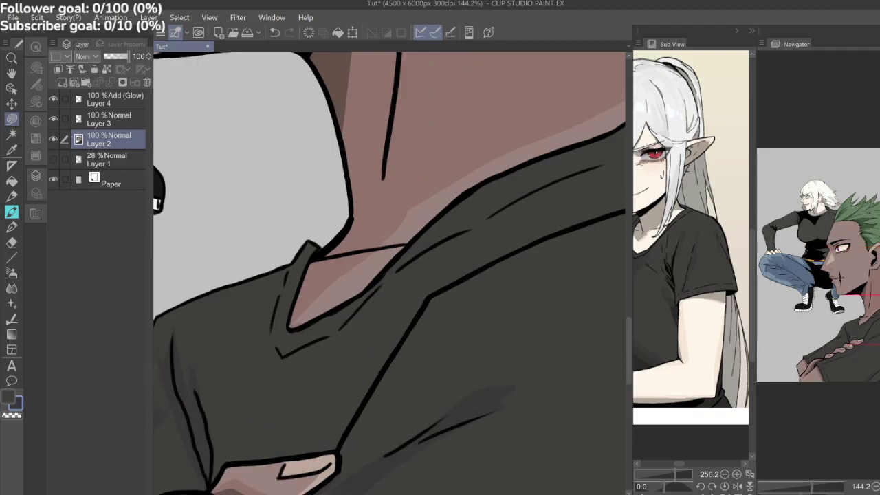
{"action": "left_click_drag", "start_coordinate": [665, 256], "coordinate": [728, 251]}
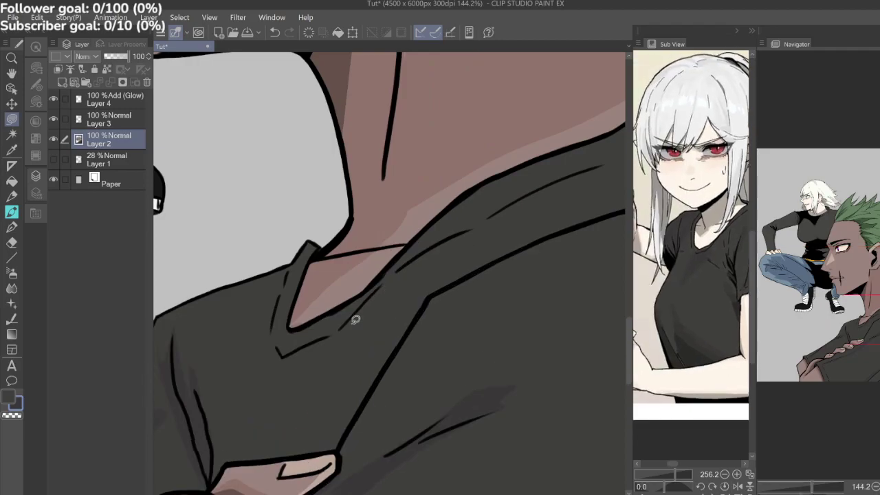
{"action": "mouse_move", "coordinate": [388, 284]}
{"action": "left_mouse_down"}
{"action": "mouse_move", "coordinate": [302, 441]}
{"action": "mouse_move", "coordinate": [289, 456]}
{"action": "mouse_move", "coordinate": [274, 449]}
{"action": "mouse_move", "coordinate": [270, 335]}
{"action": "mouse_move", "coordinate": [328, 315]}
{"action": "mouse_move", "coordinate": [390, 275]}
{"action": "left_mouse_up"}
{"action": "scroll", "coordinate": [433, 318], "scroll_direction": "down", "scroll_amount": 10}
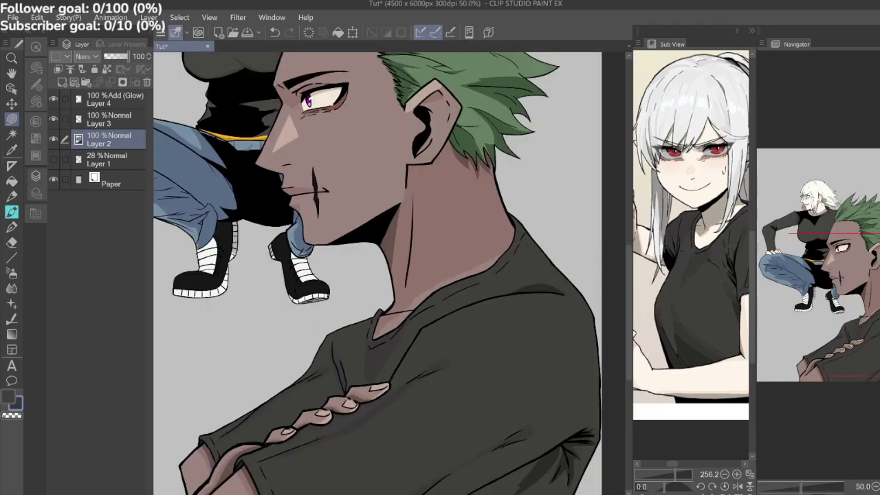
{"action": "scroll", "coordinate": [489, 306], "scroll_direction": "up", "scroll_amount": 4}
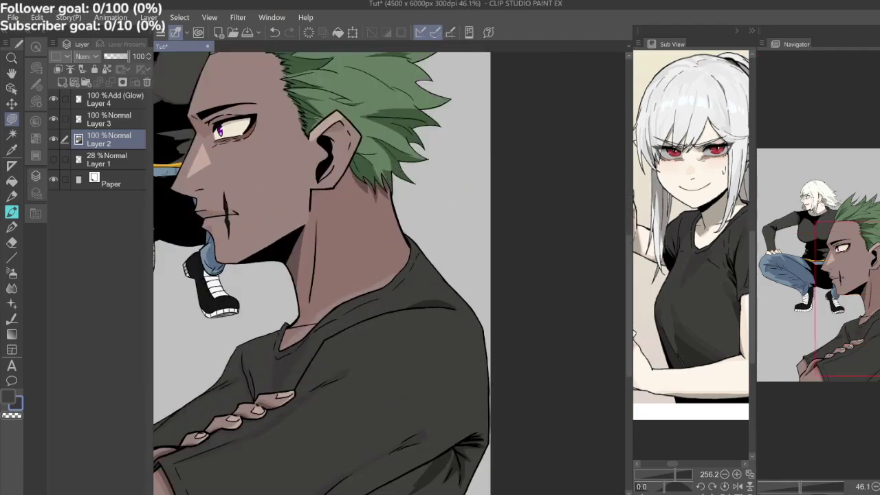
Compare with the reference shirt and add shadow to the chest between the collar and the far shoulder fold.
{"action": "left_click_drag", "start_coordinate": [688, 241], "coordinate": [701, 243]}
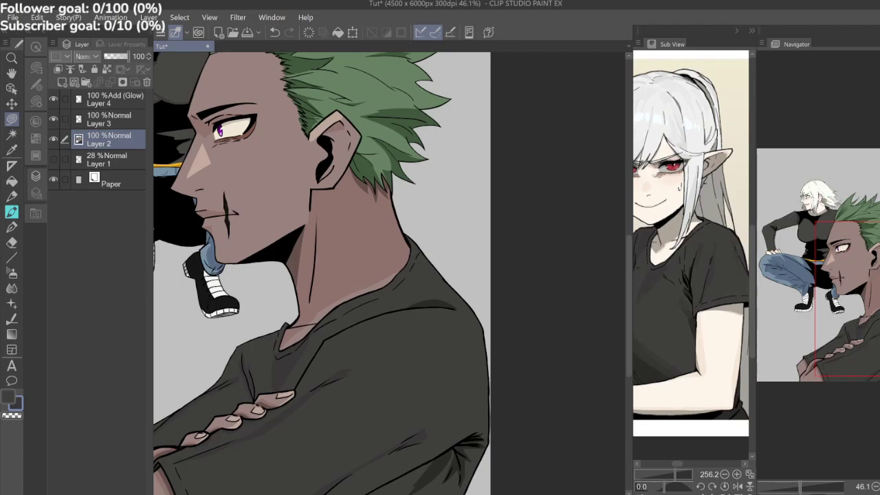
{"action": "scroll", "coordinate": [691, 246], "scroll_direction": "up", "scroll_amount": 1}
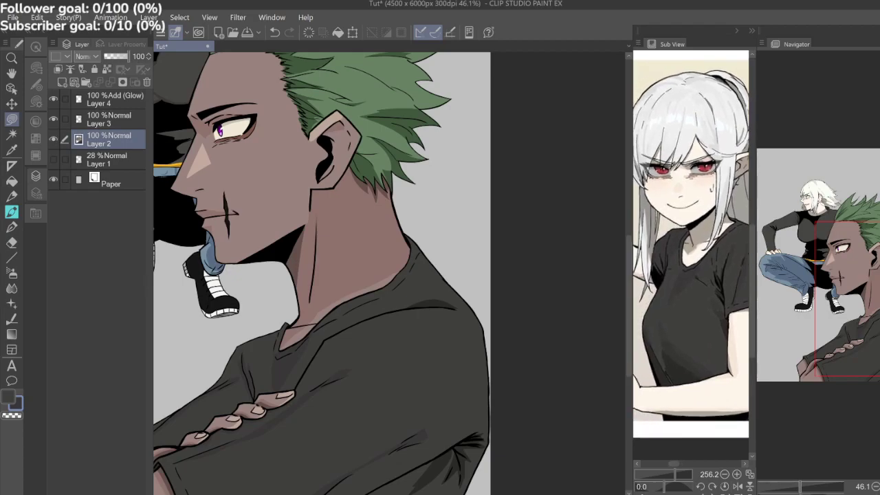
{"action": "scroll", "coordinate": [220, 364], "scroll_direction": "up", "scroll_amount": 4}
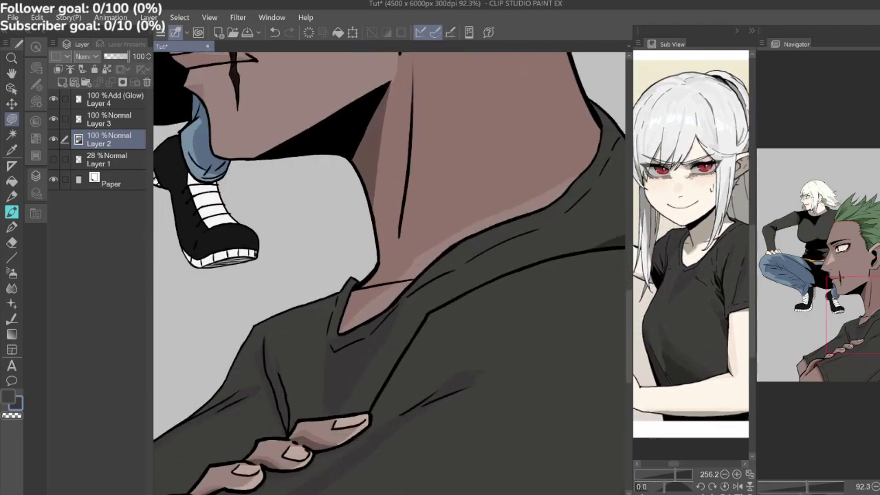
{"action": "mouse_move", "coordinate": [289, 427]}
{"action": "left_mouse_down"}
{"action": "mouse_move", "coordinate": [308, 350]}
{"action": "mouse_move", "coordinate": [343, 288]}
{"action": "mouse_move", "coordinate": [255, 326]}
{"action": "mouse_move", "coordinate": [288, 433]}
{"action": "mouse_move", "coordinate": [506, 311]}
{"action": "mouse_move", "coordinate": [500, 300]}
{"action": "mouse_move", "coordinate": [525, 263]}
{"action": "left_mouse_up"}
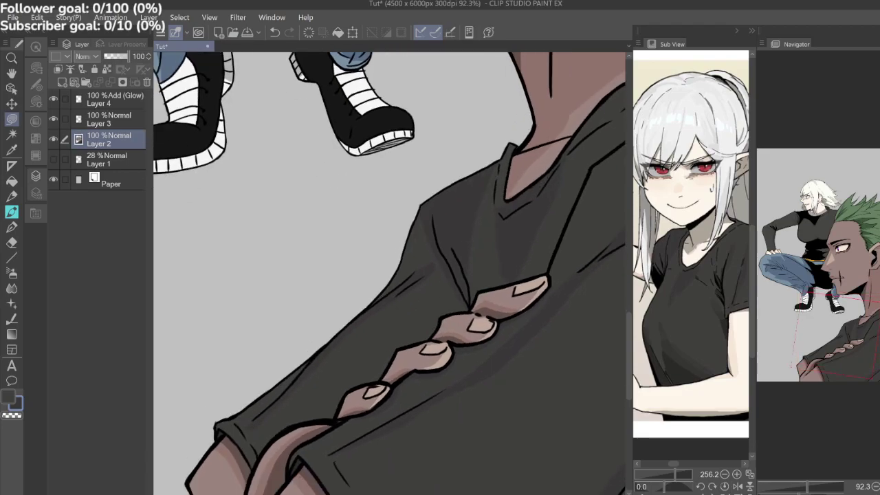
Select the shirt area with Auto select, lasso-fill the whole far sleeve with the shadow colour, and clear the selection.
{"action": "key", "text": "w"}
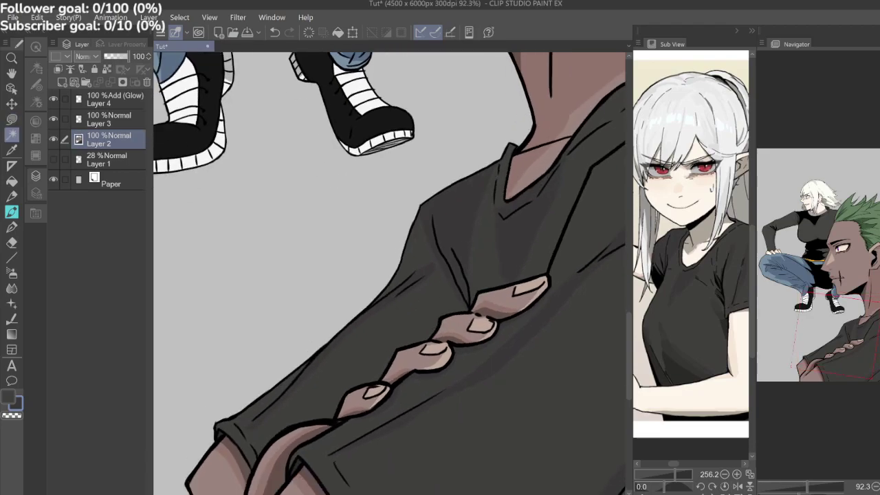
{"action": "left_click", "coordinate": [519, 265]}
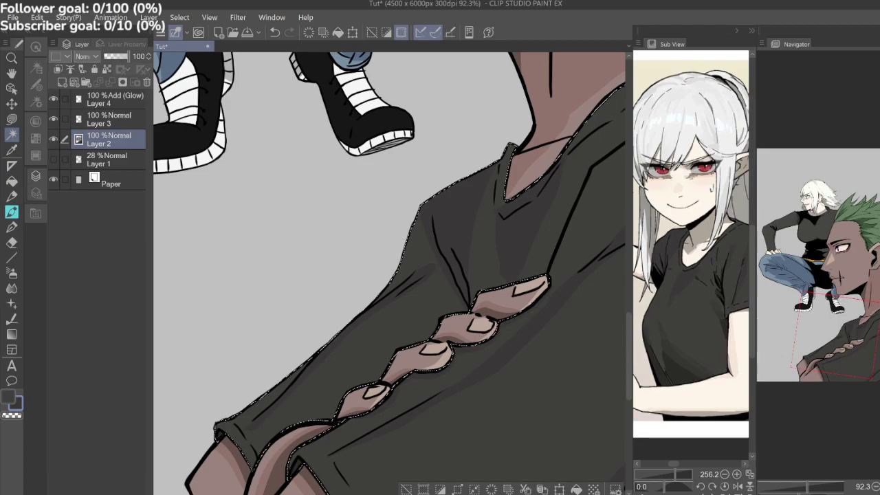
{"action": "key", "text": "m"}
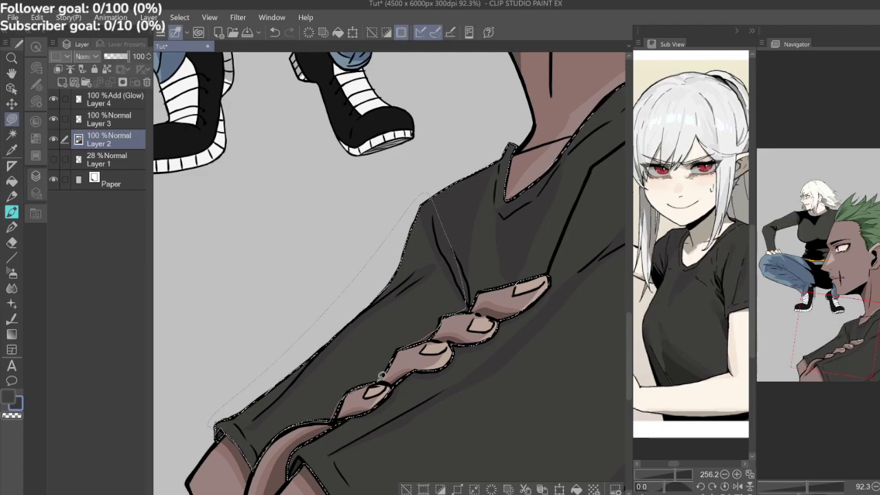
{"action": "left_click_drag", "start_coordinate": [401, 346], "coordinate": [467, 309]}
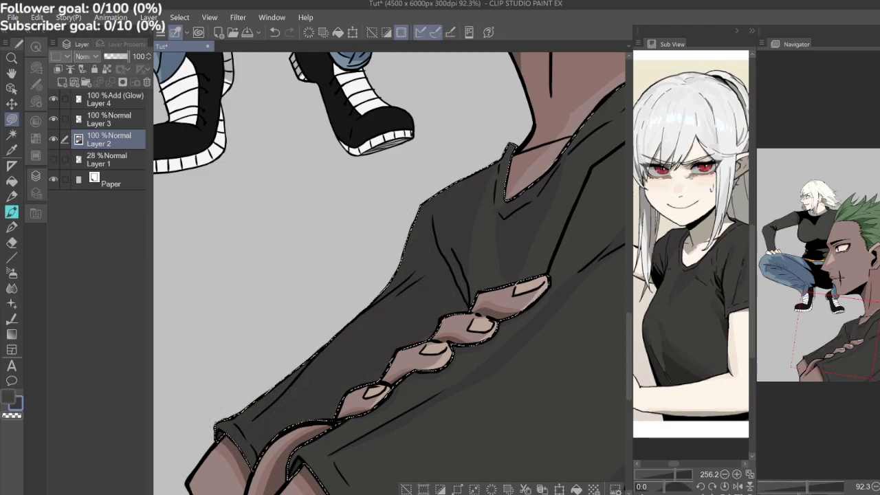
{"action": "scroll", "coordinate": [390, 268], "scroll_direction": "down", "scroll_amount": 2}
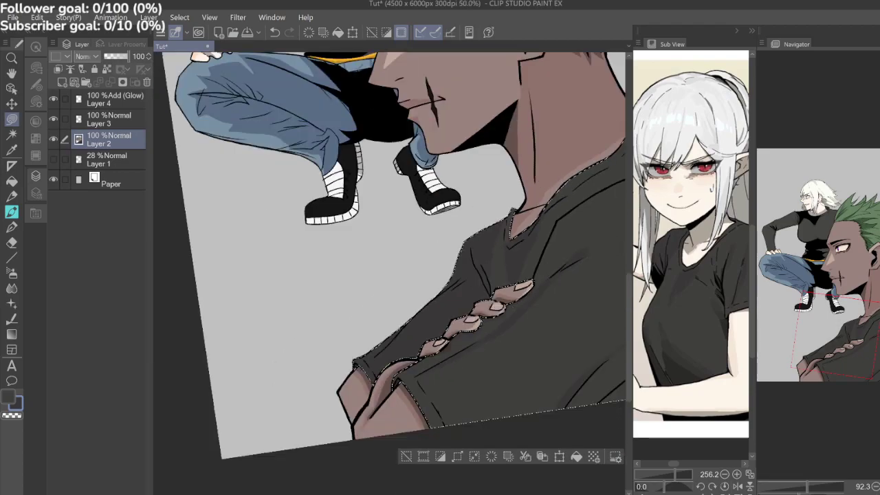
{"action": "left_click_drag", "start_coordinate": [389, 268], "coordinate": [342, 289]}
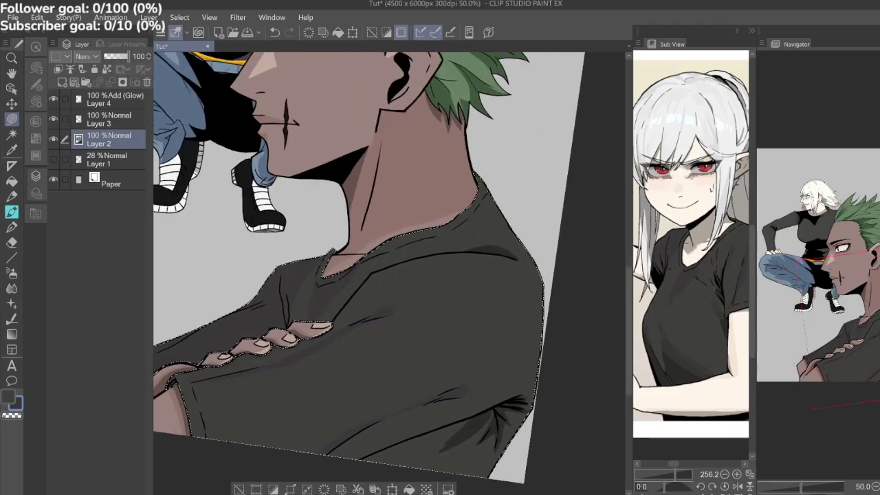
{"action": "key", "text": "ctrl+d"}
Check the reference sleeve and lasso-fill a shadow on the near sleeve above the fold beside the fingertips.
{"action": "left_click_drag", "start_coordinate": [702, 241], "coordinate": [662, 247]}
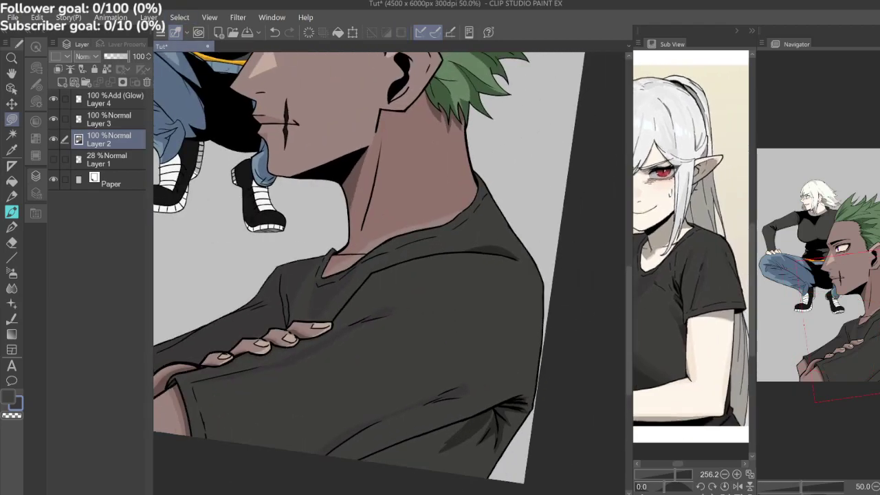
{"action": "scroll", "coordinate": [390, 268], "scroll_direction": "down", "scroll_amount": 2}
{"action": "scroll", "coordinate": [484, 317], "scroll_direction": "up", "scroll_amount": 2}
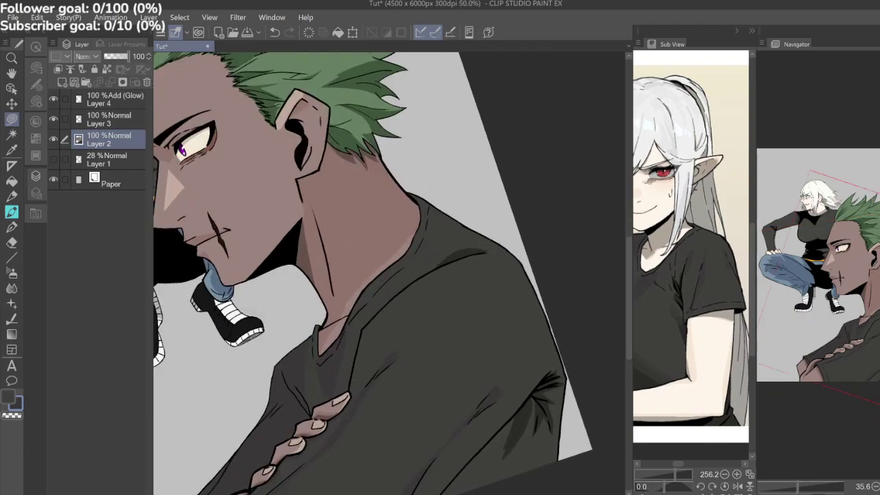
{"action": "mouse_move", "coordinate": [351, 390]}
{"action": "left_mouse_down"}
{"action": "mouse_move", "coordinate": [389, 326]}
{"action": "mouse_move", "coordinate": [356, 392]}
{"action": "mouse_move", "coordinate": [345, 389]}
{"action": "left_mouse_up"}
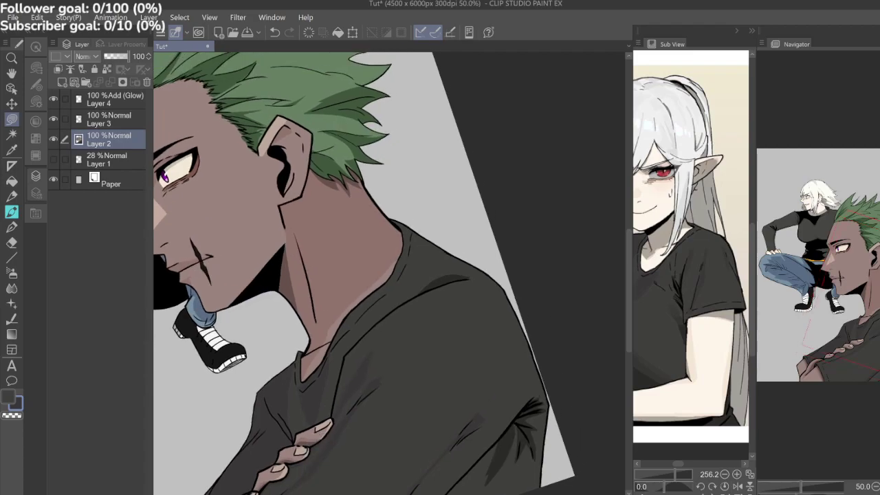
{"action": "left_click_drag", "start_coordinate": [364, 343], "coordinate": [346, 316]}
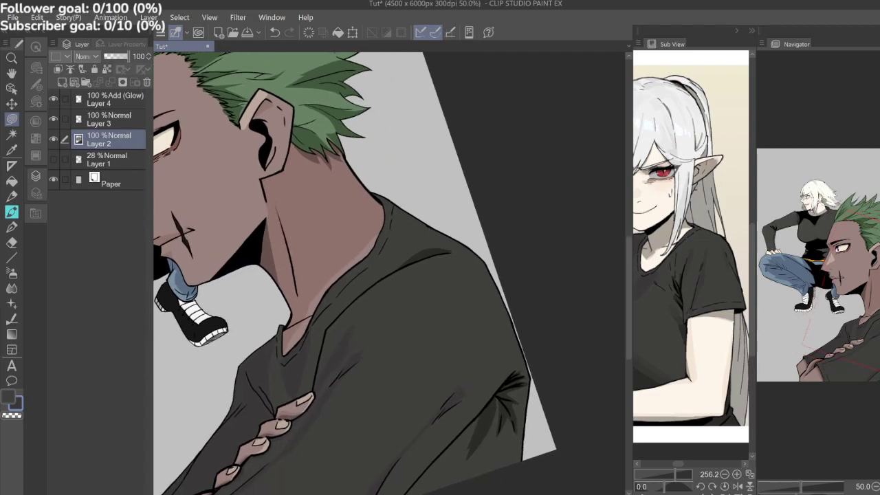
{"action": "key", "text": "ctrl+at"}
{"action": "left_click_drag", "start_coordinate": [365, 357], "coordinate": [388, 315]}
{"action": "left_click_drag", "start_coordinate": [426, 344], "coordinate": [441, 335]}
{"action": "key", "text": "ctrl+at"}
{"action": "scroll", "coordinate": [479, 362], "scroll_direction": "up", "scroll_amount": 3}
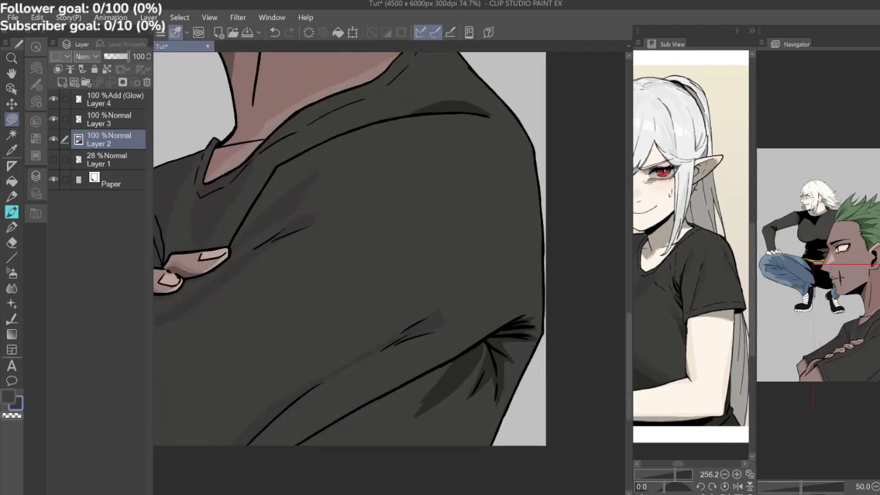
Sample black and lasso-fill a solid black shadow on the shirt beneath the near sleeve's lower outline at the canvas edge.
{"action": "key", "text": "i"}
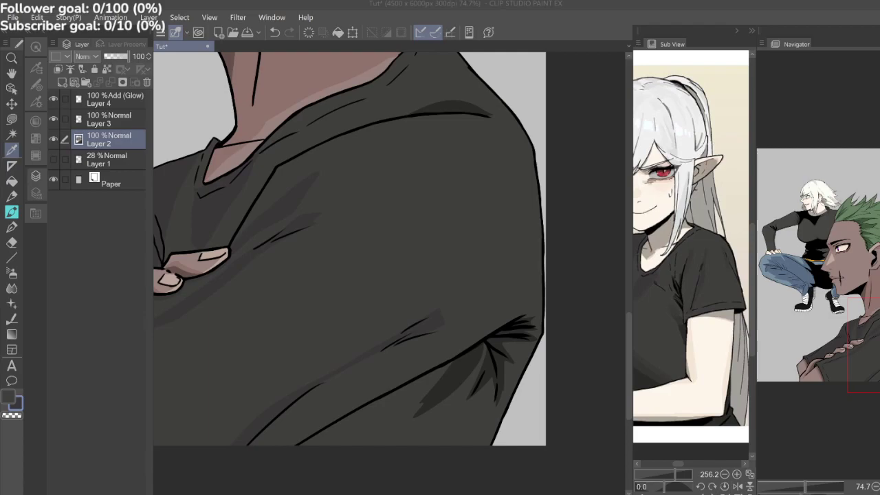
{"action": "key", "text": "l"}
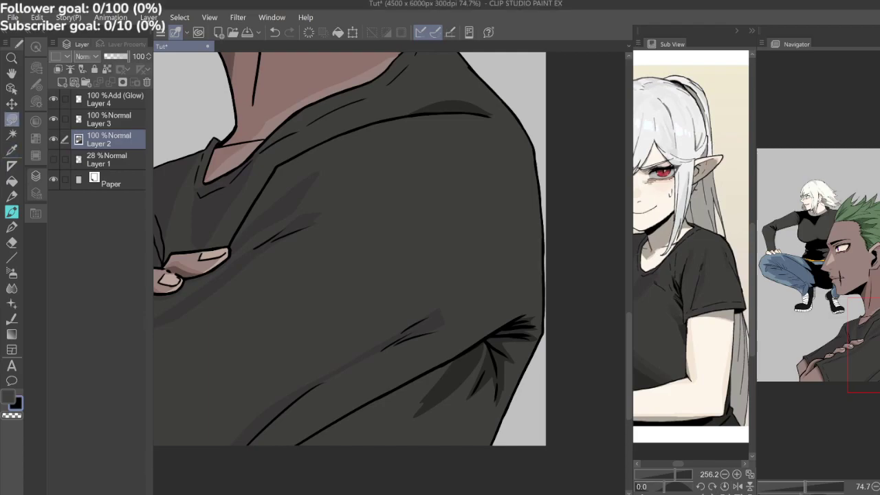
{"action": "mouse_move", "coordinate": [370, 409]}
{"action": "left_mouse_down"}
{"action": "mouse_move", "coordinate": [358, 428]}
{"action": "mouse_move", "coordinate": [382, 451]}
{"action": "mouse_move", "coordinate": [307, 447]}
{"action": "mouse_move", "coordinate": [305, 438]}
{"action": "mouse_move", "coordinate": [370, 408]}
{"action": "left_mouse_up"}
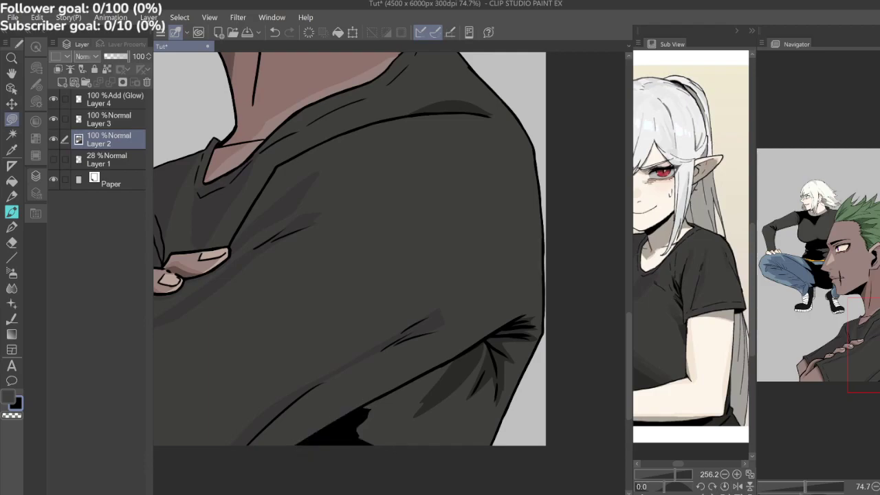
{"action": "scroll", "coordinate": [523, 453], "scroll_direction": "down", "scroll_amount": 5}
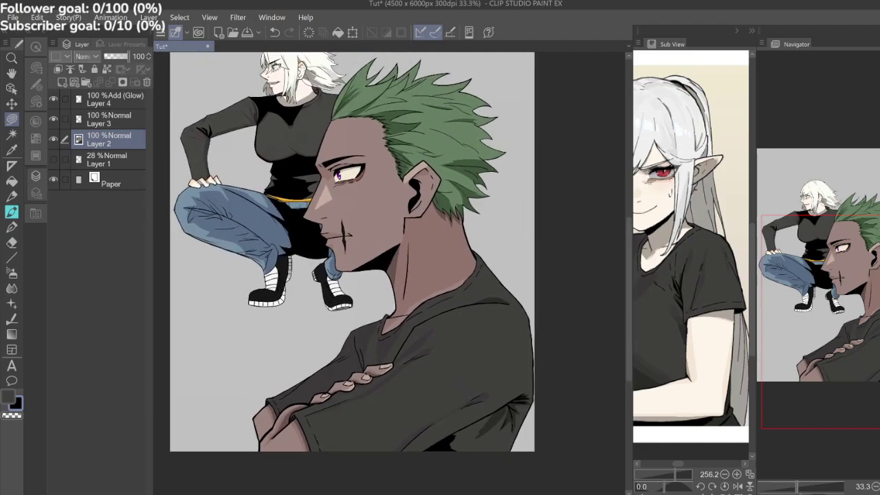
{"action": "scroll", "coordinate": [453, 323], "scroll_direction": "down", "scroll_amount": 4}
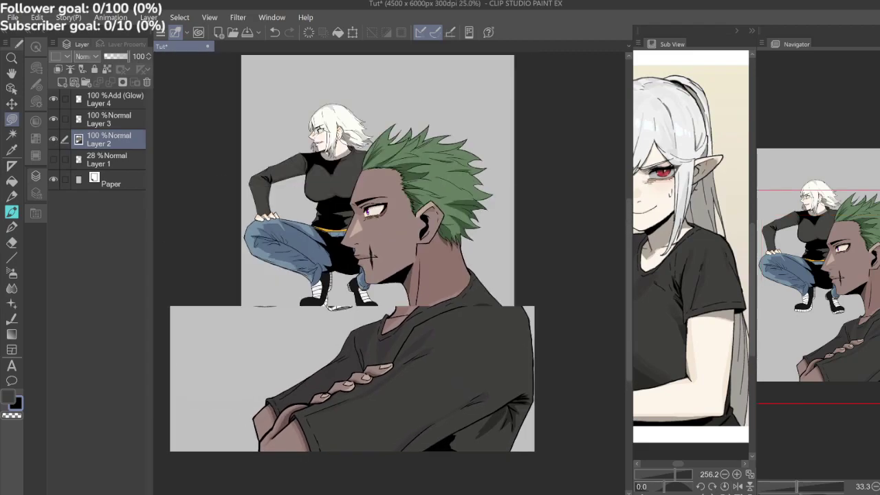
{"action": "scroll", "coordinate": [453, 323], "scroll_direction": "up", "scroll_amount": 4}
{"action": "scroll", "coordinate": [467, 296], "scroll_direction": "up", "scroll_amount": 3}
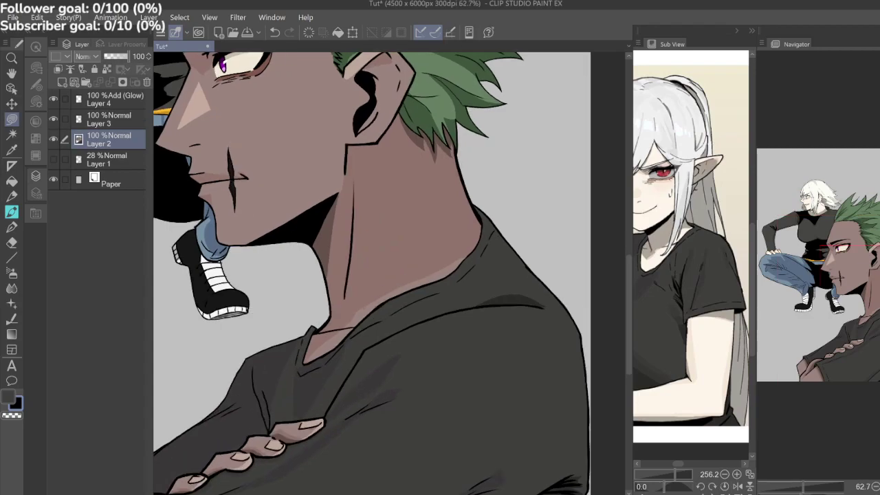
{"action": "scroll", "coordinate": [371, 275], "scroll_direction": "down", "scroll_amount": 3}
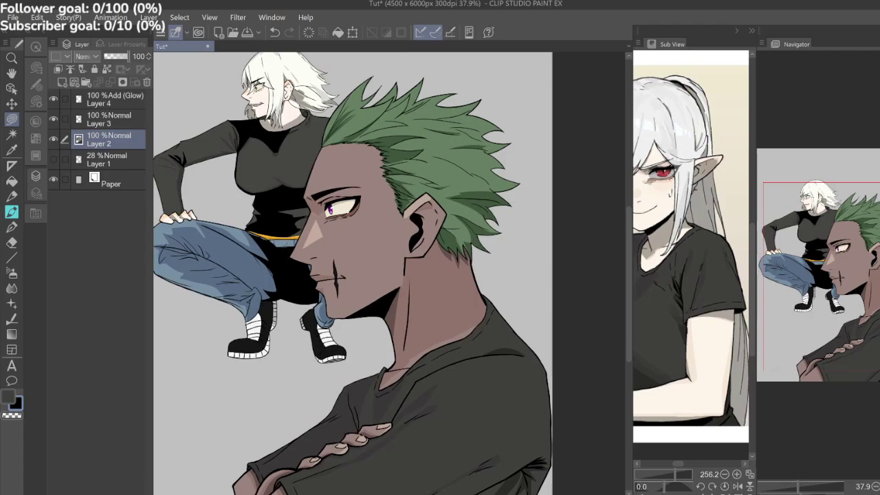
{"action": "scroll", "coordinate": [371, 275], "scroll_direction": "down", "scroll_amount": 3}
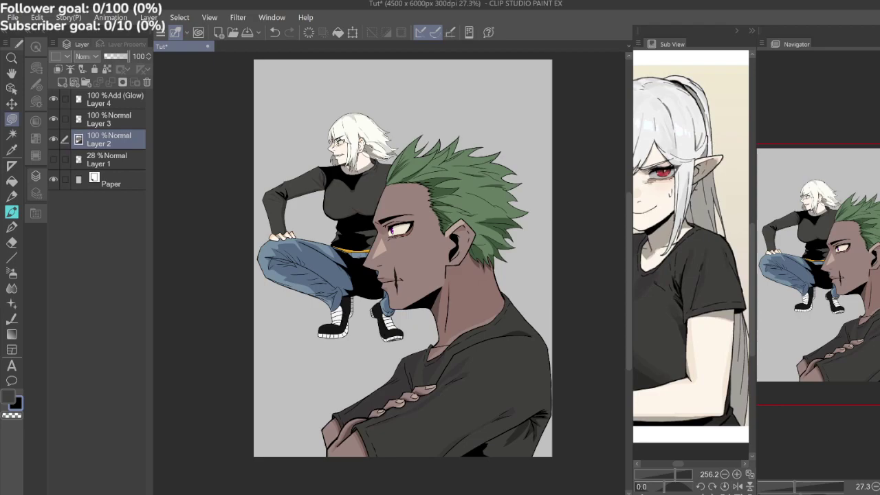
Sample the grey background colour and add a new raster layer directly above Layer 1.
{"action": "key", "text": "i"}
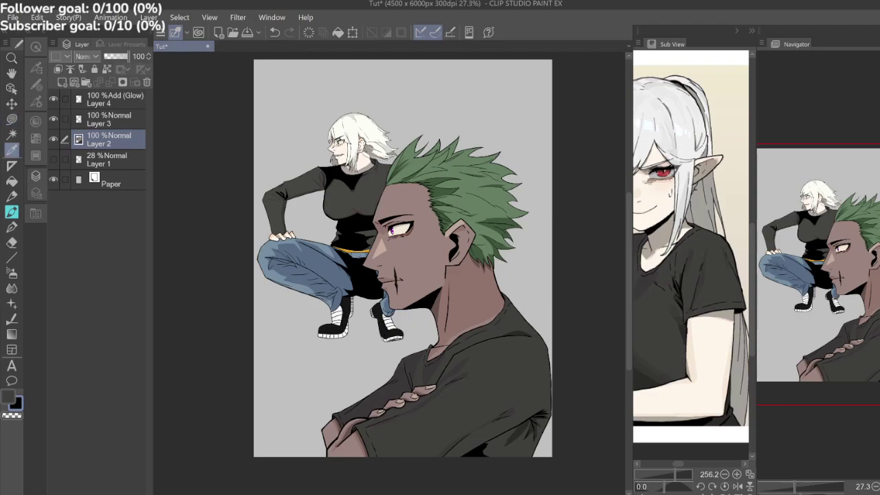
{"action": "left_click", "coordinate": [521, 123]}
{"action": "left_click", "coordinate": [110, 159]}
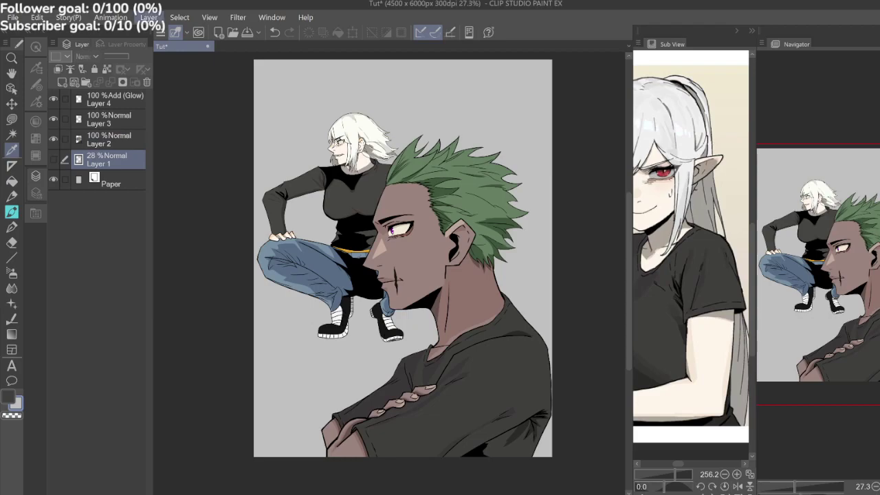
{"action": "key", "text": "ctrl+shift+n"}
Change the paper colour to white and fill Layer 5 with the sampled background grey.
{"action": "double_click", "coordinate": [92, 200]}
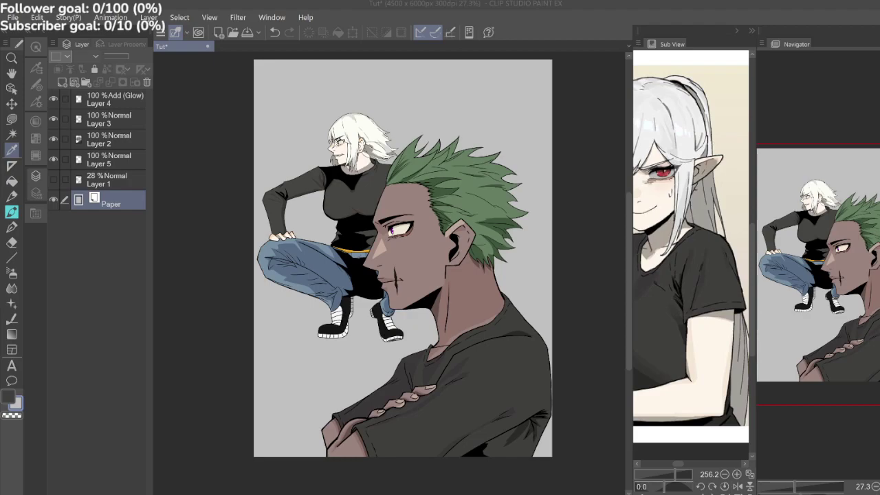
{"action": "key", "text": "Return"}
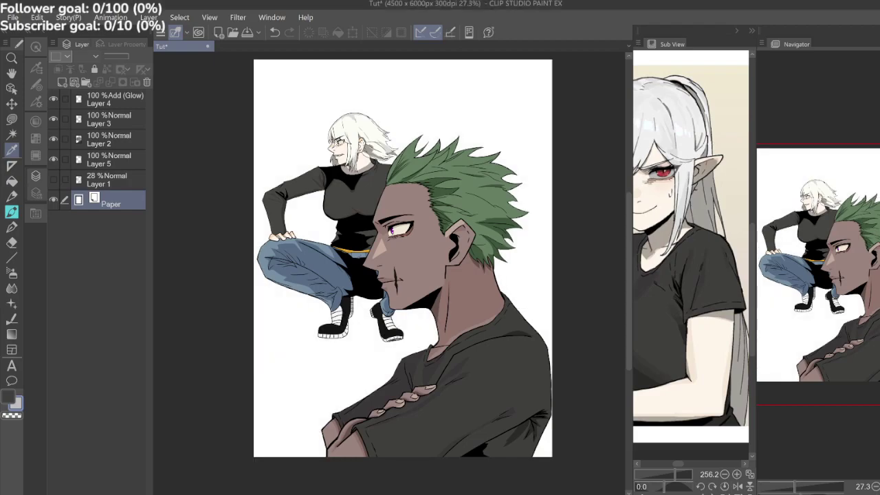
{"action": "left_click", "coordinate": [108, 180]}
{"action": "left_click", "coordinate": [108, 159]}
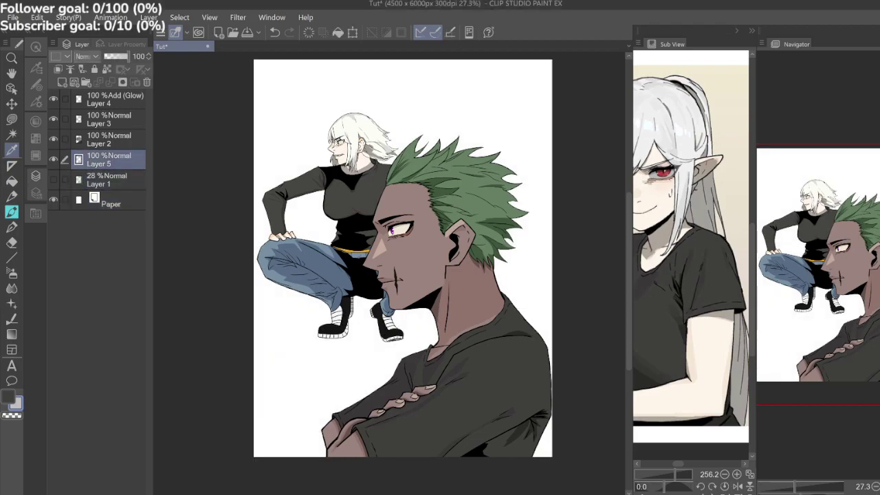
{"action": "left_click", "coordinate": [337, 32]}
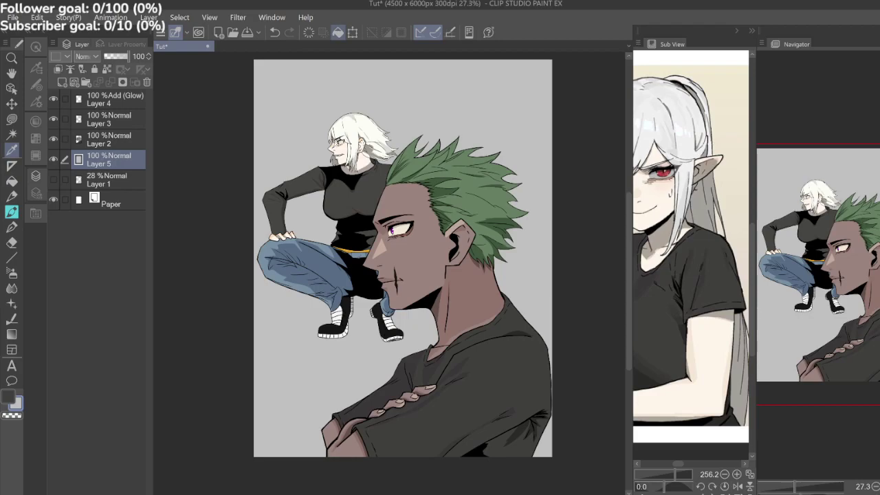
Switch to the dark shirt colour and lasso-fill the ground across the lower canvas beneath the crouching character's shoes.
{"action": "key", "text": "x"}
{"action": "key", "text": "x"}
{"action": "scroll", "coordinate": [380, 315], "scroll_direction": "up", "scroll_amount": 2}
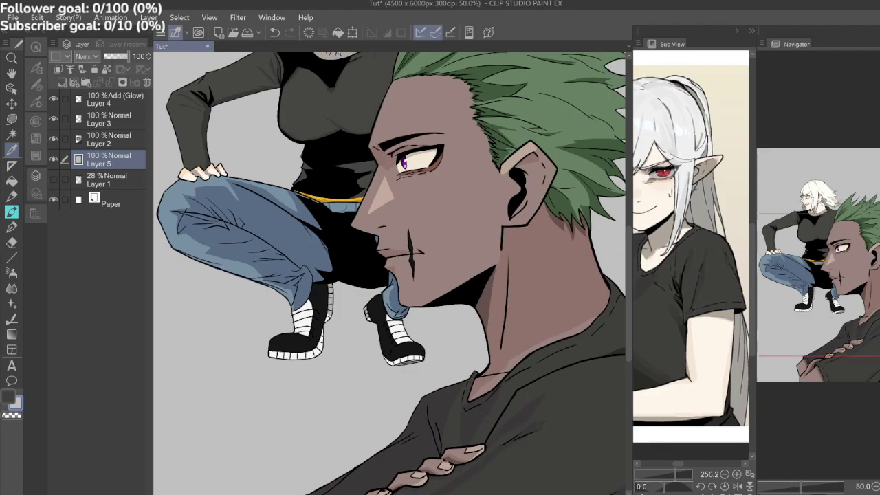
{"action": "key", "text": "x"}
{"action": "key", "text": "m"}
{"action": "left_click_drag", "start_coordinate": [380, 276], "coordinate": [493, 294]}
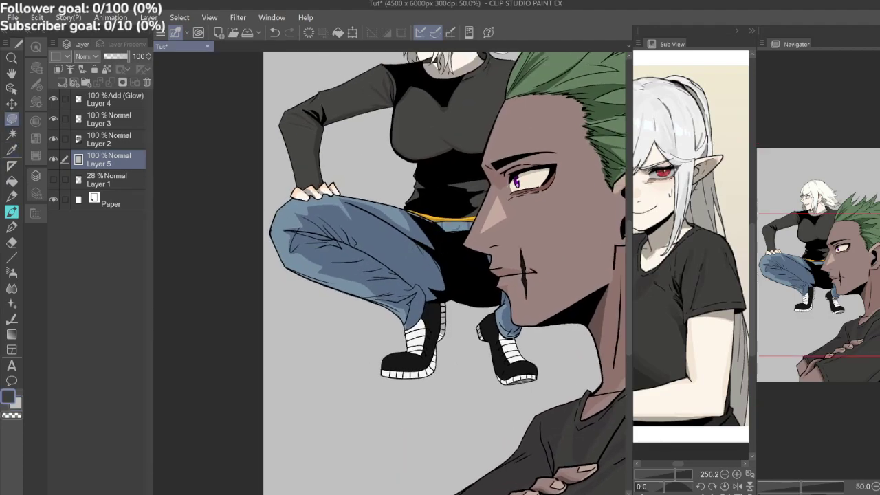
{"action": "scroll", "coordinate": [525, 347], "scroll_direction": "down", "scroll_amount": 4}
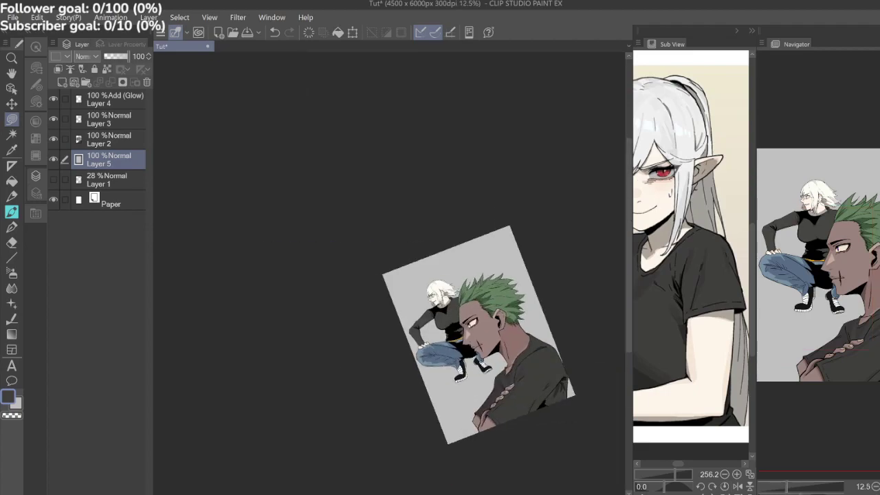
{"action": "scroll", "coordinate": [526, 371], "scroll_direction": "up", "scroll_amount": 2}
{"action": "mouse_move", "coordinate": [333, 400]}
{"action": "left_mouse_down"}
{"action": "mouse_move", "coordinate": [452, 359]}
{"action": "mouse_move", "coordinate": [595, 288]}
{"action": "mouse_move", "coordinate": [616, 323]}
{"action": "mouse_move", "coordinate": [622, 372]}
{"action": "mouse_move", "coordinate": [563, 430]}
{"action": "mouse_move", "coordinate": [406, 473]}
{"action": "mouse_move", "coordinate": [383, 490]}
{"action": "mouse_move", "coordinate": [281, 472]}
{"action": "mouse_move", "coordinate": [253, 425]}
{"action": "mouse_move", "coordinate": [256, 336]}
{"action": "left_mouse_up"}
{"action": "key", "text": "asciicircum"}
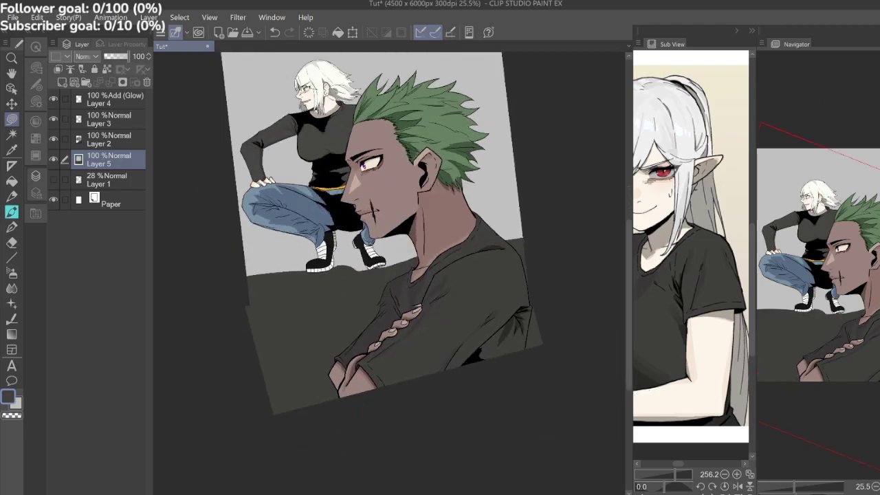
Lasso-fill the remaining ground gaps between the crouching character's shoes and the green-haired character's neck, then reset the canvas rotation.
{"action": "key", "text": "minus"}
{"action": "scroll", "coordinate": [301, 288], "scroll_direction": "up", "scroll_amount": 2}
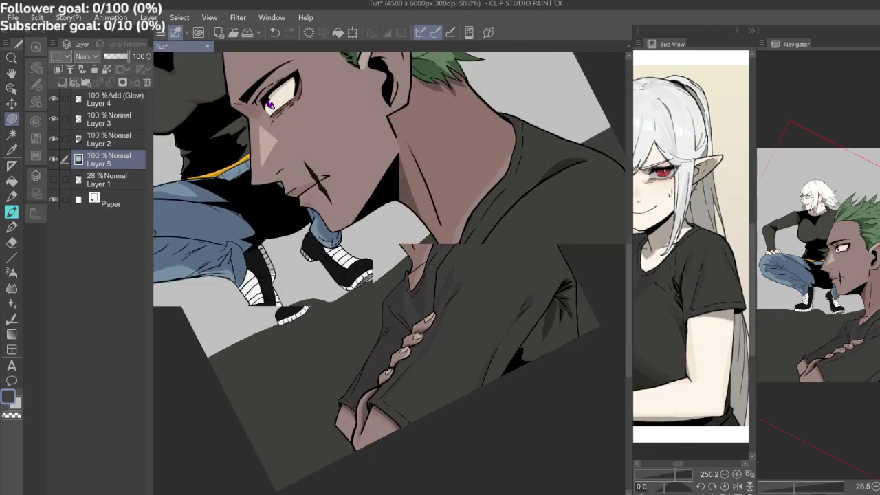
{"action": "mouse_move", "coordinate": [189, 394]}
{"action": "left_mouse_down"}
{"action": "mouse_move", "coordinate": [368, 296]}
{"action": "mouse_move", "coordinate": [398, 297]}
{"action": "mouse_move", "coordinate": [518, 219]}
{"action": "mouse_move", "coordinate": [515, 235]}
{"action": "mouse_move", "coordinate": [476, 274]}
{"action": "mouse_move", "coordinate": [357, 348]}
{"action": "mouse_move", "coordinate": [174, 442]}
{"action": "left_mouse_up"}
{"action": "mouse_move", "coordinate": [388, 289]}
{"action": "left_mouse_down"}
{"action": "mouse_move", "coordinate": [313, 331]}
{"action": "mouse_move", "coordinate": [375, 285]}
{"action": "mouse_move", "coordinate": [517, 223]}
{"action": "mouse_move", "coordinate": [419, 313]}
{"action": "left_mouse_up"}
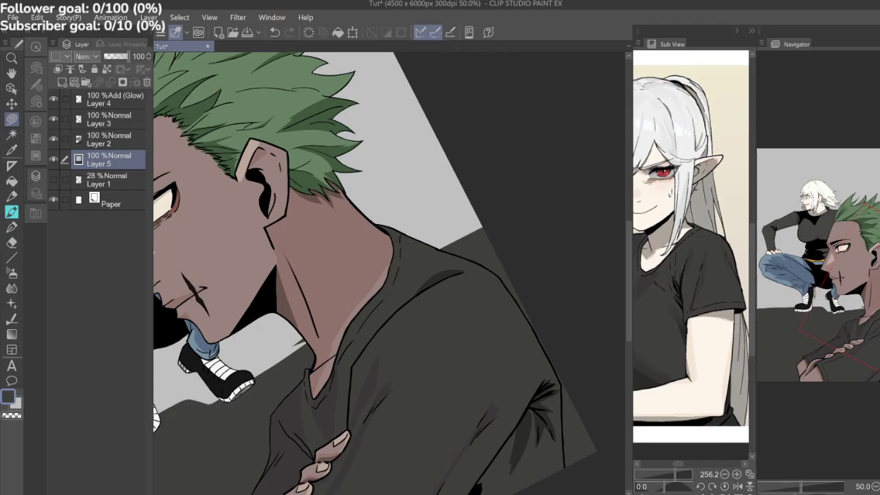
{"action": "scroll", "coordinate": [454, 337], "scroll_direction": "down", "scroll_amount": 8}
{"action": "scroll", "coordinate": [420, 330], "scroll_direction": "up", "scroll_amount": 5}
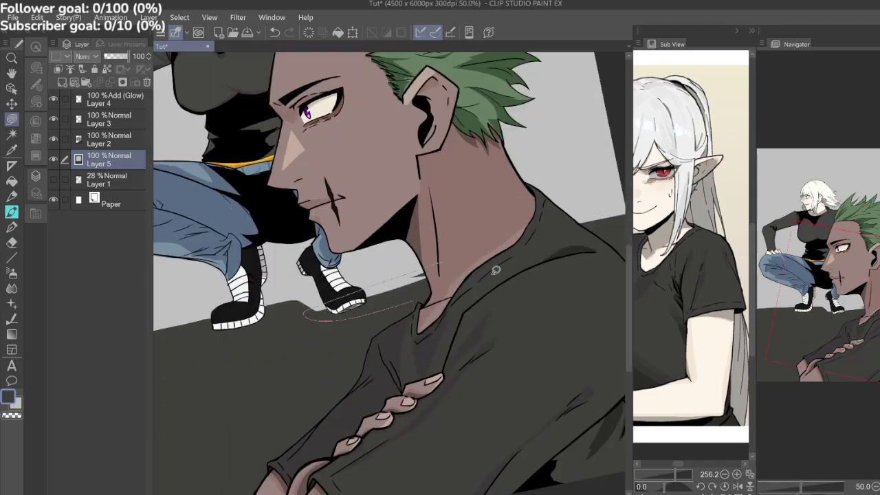
{"action": "scroll", "coordinate": [447, 327], "scroll_direction": "down", "scroll_amount": 5}
{"action": "key", "text": "ctrl+at"}
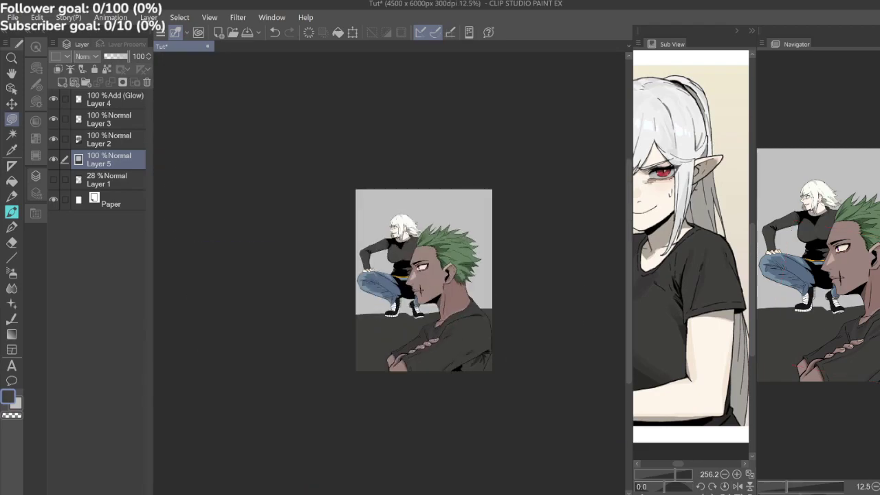
{"action": "scroll", "coordinate": [433, 318], "scroll_direction": "up", "scroll_amount": 4}
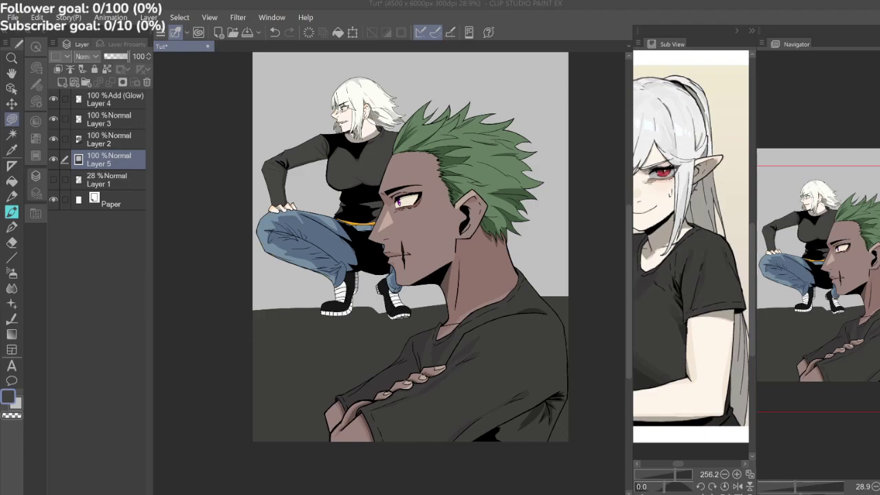
Lasso-fill the ground's front face with a near-black shadow, leaving a jagged top edge and one tapering lighter crack.
{"action": "left_click_drag", "start_coordinate": [412, 262], "coordinate": [449, 234]}
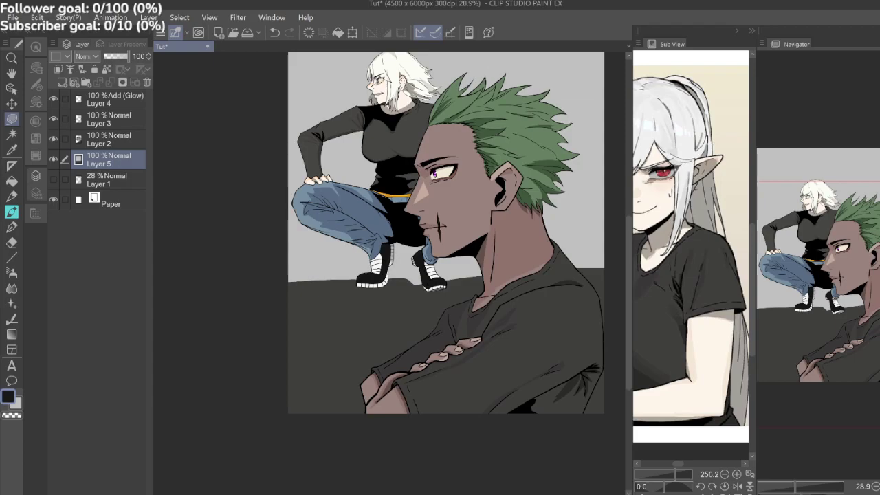
{"action": "left_click_drag", "start_coordinate": [444, 172], "coordinate": [387, 196]}
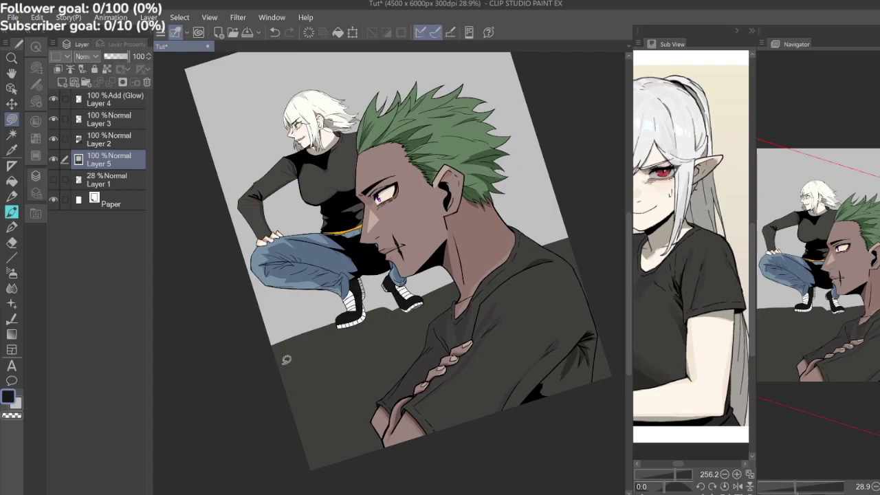
{"action": "mouse_move", "coordinate": [287, 359]}
{"action": "left_mouse_down"}
{"action": "mouse_move", "coordinate": [319, 342]}
{"action": "mouse_move", "coordinate": [331, 354]}
{"action": "mouse_move", "coordinate": [336, 413]}
{"action": "mouse_move", "coordinate": [338, 345]}
{"action": "mouse_move", "coordinate": [353, 336]}
{"action": "mouse_move", "coordinate": [413, 322]}
{"action": "mouse_move", "coordinate": [456, 289]}
{"action": "mouse_move", "coordinate": [469, 301]}
{"action": "mouse_move", "coordinate": [553, 271]}
{"action": "mouse_move", "coordinate": [542, 322]}
{"action": "mouse_move", "coordinate": [564, 269]}
{"action": "mouse_move", "coordinate": [585, 254]}
{"action": "mouse_move", "coordinate": [613, 326]}
{"action": "mouse_move", "coordinate": [609, 387]}
{"action": "mouse_move", "coordinate": [307, 483]}
{"action": "mouse_move", "coordinate": [272, 407]}
{"action": "mouse_move", "coordinate": [277, 363]}
{"action": "left_mouse_up"}
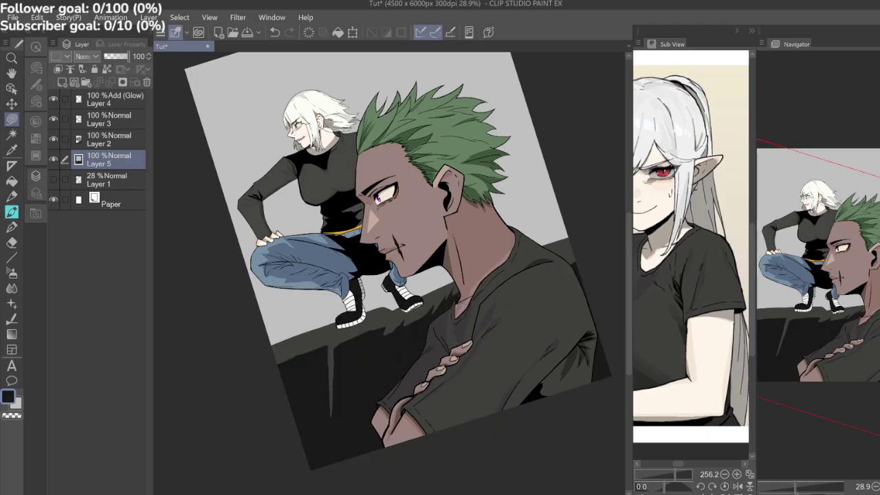
{"action": "left_click_drag", "start_coordinate": [386, 197], "coordinate": [425, 164]}
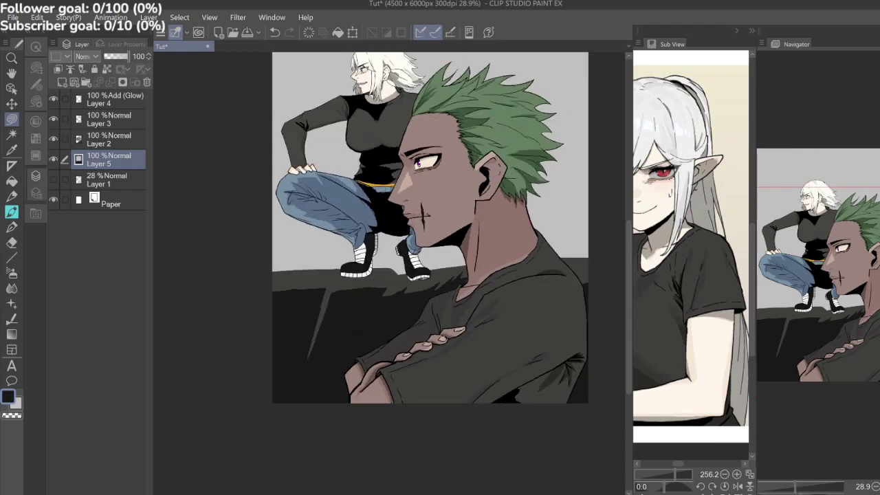
Pick a lighter grey and lasso-fill thin branching cracks on the ledge's top surface near the canvas edge.
{"action": "key", "text": "ctrl+plus"}
{"action": "key", "text": "ctrl+plus"}
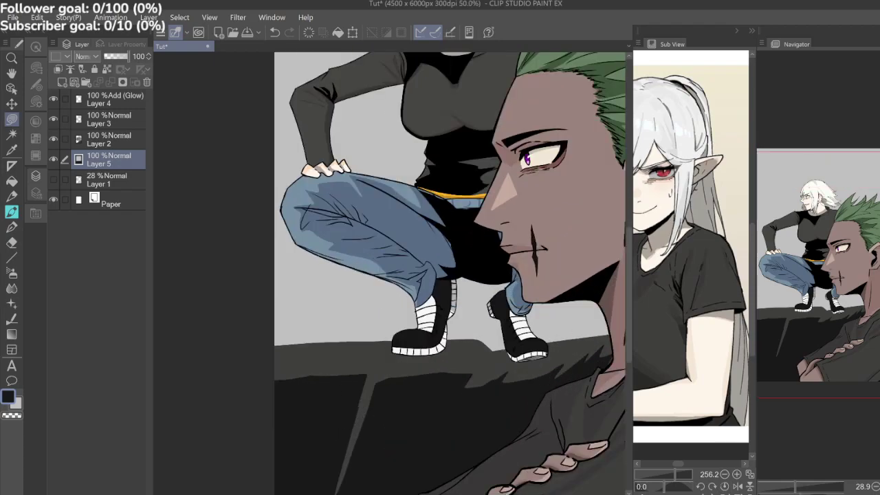
{"action": "key", "text": "i"}
{"action": "left_click", "coordinate": [358, 345]}
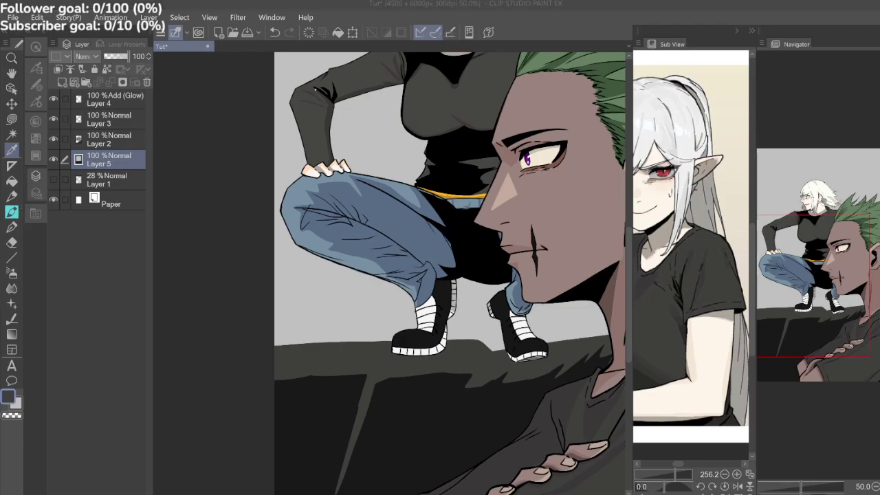
{"action": "left_click", "coordinate": [315, 87]}
{"action": "key", "text": "m"}
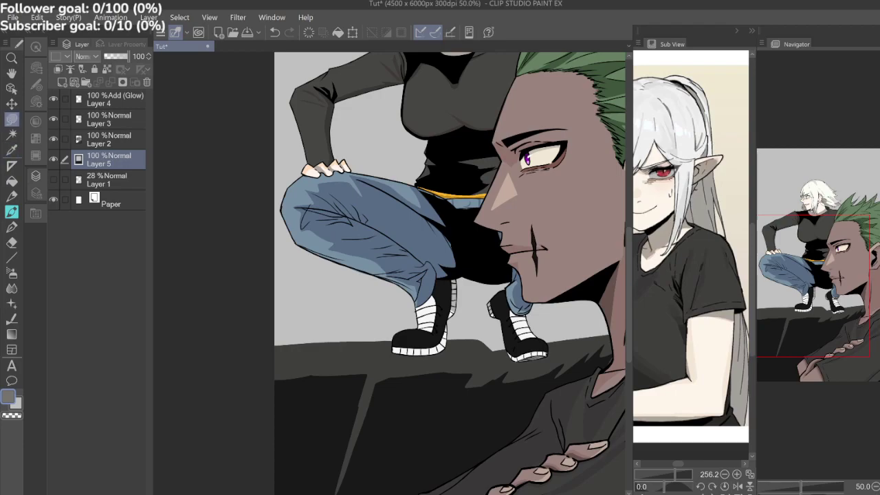
{"action": "scroll", "coordinate": [389, 274], "scroll_direction": "up", "scroll_amount": 4}
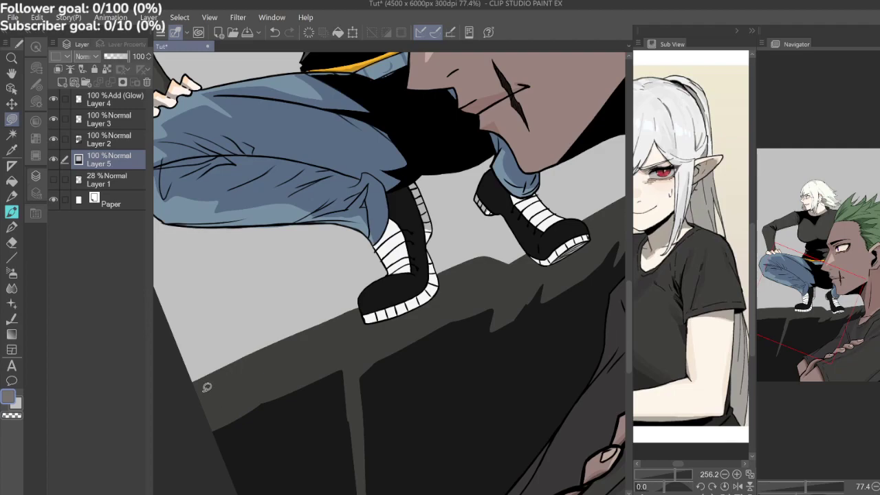
{"action": "mouse_move", "coordinate": [203, 393]}
{"action": "left_mouse_down"}
{"action": "mouse_move", "coordinate": [246, 370]}
{"action": "mouse_move", "coordinate": [288, 364]}
{"action": "mouse_move", "coordinate": [192, 393]}
{"action": "left_mouse_up"}
{"action": "mouse_move", "coordinate": [289, 365]}
{"action": "left_mouse_down"}
{"action": "mouse_move", "coordinate": [267, 343]}
{"action": "mouse_move", "coordinate": [290, 369]}
{"action": "mouse_move", "coordinate": [208, 422]}
{"action": "mouse_move", "coordinate": [288, 363]}
{"action": "left_mouse_up"}
{"action": "mouse_move", "coordinate": [344, 310]}
{"action": "left_mouse_down"}
{"action": "mouse_move", "coordinate": [295, 316]}
{"action": "mouse_move", "coordinate": [351, 302]}
{"action": "left_mouse_up"}
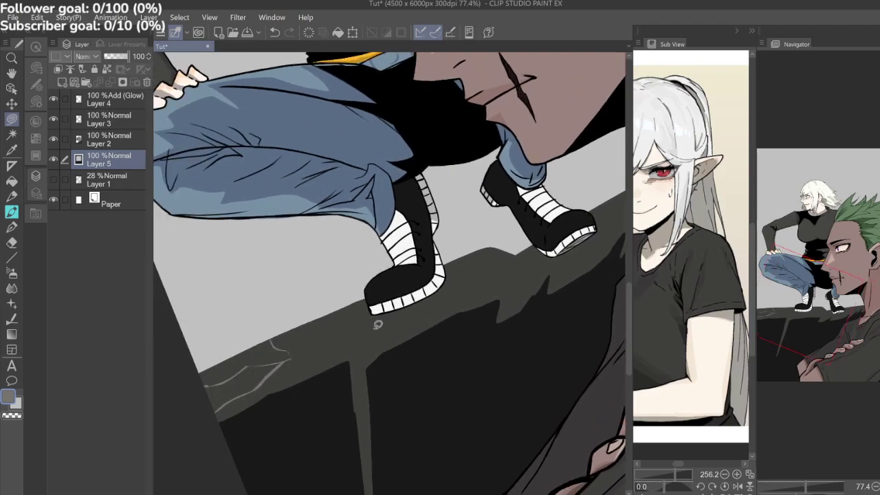
Lasso-fill a crack running from the existing cracks to the nearer shoe, undoing and redrawing the first attempt.
{"action": "mouse_move", "coordinate": [301, 350]}
{"action": "left_mouse_down"}
{"action": "mouse_move", "coordinate": [341, 306]}
{"action": "mouse_move", "coordinate": [294, 357]}
{"action": "left_mouse_up"}
{"action": "left_click", "coordinate": [275, 32]}
{"action": "mouse_move", "coordinate": [296, 353]}
{"action": "left_mouse_down"}
{"action": "mouse_move", "coordinate": [407, 302]}
{"action": "mouse_move", "coordinate": [292, 357]}
{"action": "left_mouse_up"}
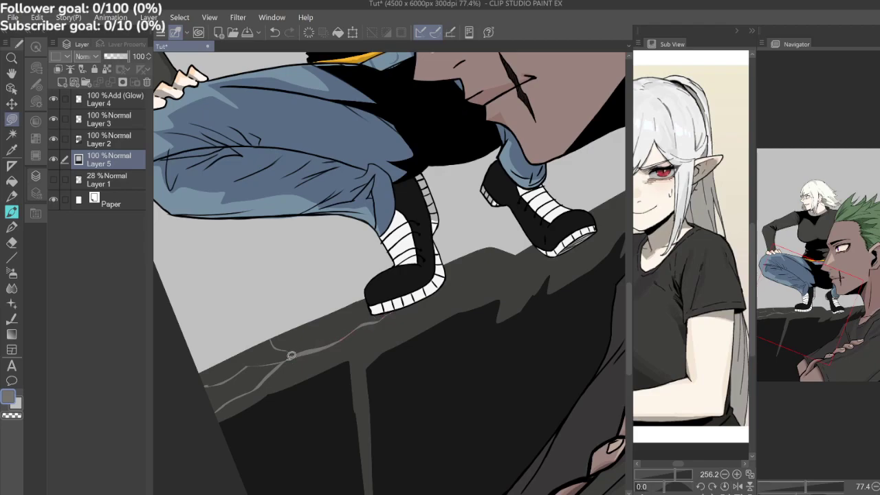
{"action": "left_click_drag", "start_coordinate": [386, 316], "coordinate": [344, 318]}
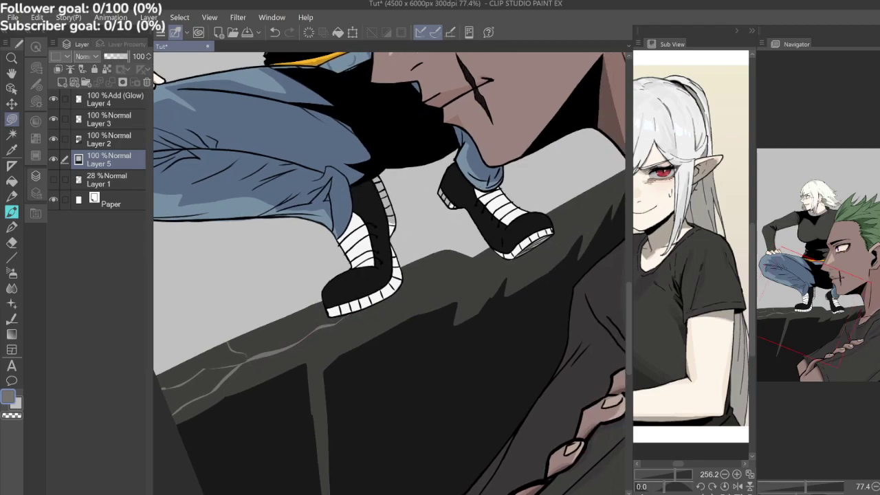
Add more thin lighter cracks along the ledge's top surface between the canvas edge and the nearer shoe.
{"action": "mouse_move", "coordinate": [260, 355]}
{"action": "left_mouse_down"}
{"action": "mouse_move", "coordinate": [246, 390]}
{"action": "mouse_move", "coordinate": [269, 349]}
{"action": "mouse_move", "coordinate": [228, 377]}
{"action": "mouse_move", "coordinate": [254, 370]}
{"action": "left_mouse_up"}
{"action": "left_click_drag", "start_coordinate": [385, 276], "coordinate": [359, 291]}
{"action": "left_click_drag", "start_coordinate": [454, 234], "coordinate": [478, 282]}
{"action": "left_click_drag", "start_coordinate": [359, 275], "coordinate": [337, 265]}
{"action": "scroll", "coordinate": [427, 316], "scroll_direction": "down", "scroll_amount": 3}
{"action": "scroll", "coordinate": [426, 316], "scroll_direction": "up", "scroll_amount": 1}
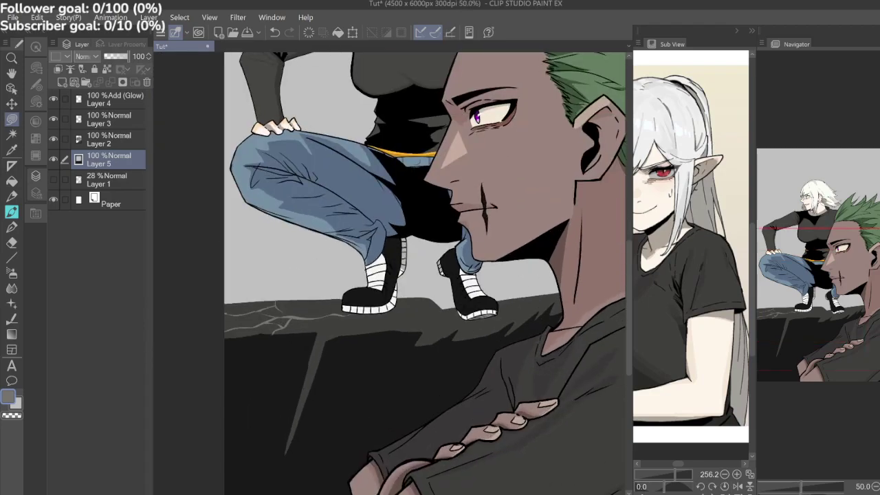
Sample the near-black of the ledge's front face and lasso-fill a shadow wedge on its top surface between the shoes.
{"action": "scroll", "coordinate": [473, 312], "scroll_direction": "up", "scroll_amount": 5}
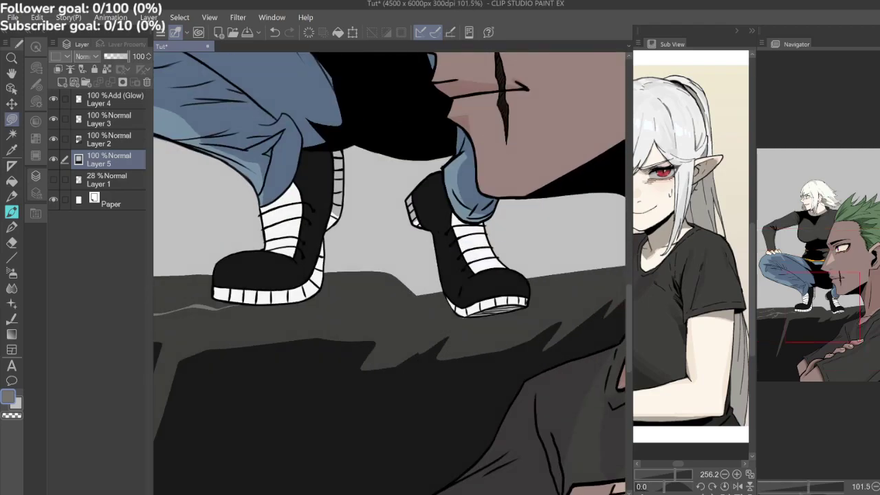
{"action": "key", "text": "i"}
{"action": "key", "text": "p"}
{"action": "left_click", "coordinate": [406, 381], "text": "alt"}
{"action": "key", "text": "m"}
{"action": "mouse_move", "coordinate": [394, 273]}
{"action": "left_mouse_down"}
{"action": "mouse_move", "coordinate": [370, 332]}
{"action": "mouse_move", "coordinate": [378, 337]}
{"action": "mouse_move", "coordinate": [371, 347]}
{"action": "mouse_move", "coordinate": [391, 357]}
{"action": "mouse_move", "coordinate": [439, 334]}
{"action": "mouse_move", "coordinate": [421, 290]}
{"action": "mouse_move", "coordinate": [394, 272]}
{"action": "left_mouse_up"}
{"action": "scroll", "coordinate": [393, 276], "scroll_direction": "down", "scroll_amount": 2}
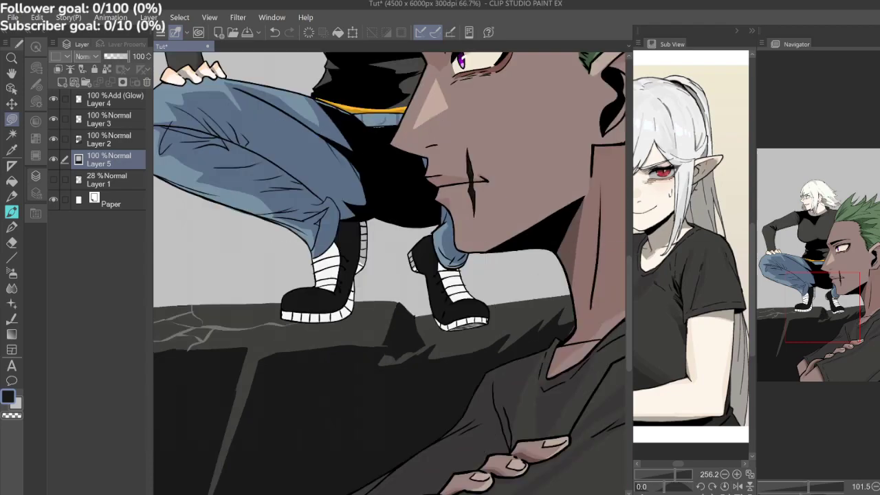
Sample the light grey of the background and lasso-fill over the rough upper edge of the shadow wedge between the shoes.
{"action": "scroll", "coordinate": [414, 261], "scroll_direction": "up", "scroll_amount": 3}
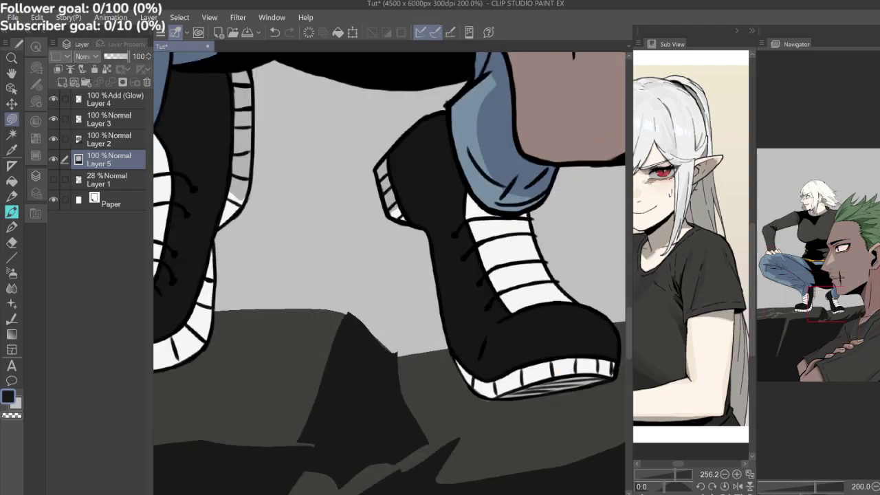
{"action": "key", "text": "i"}
{"action": "left_click", "coordinate": [387, 258]}
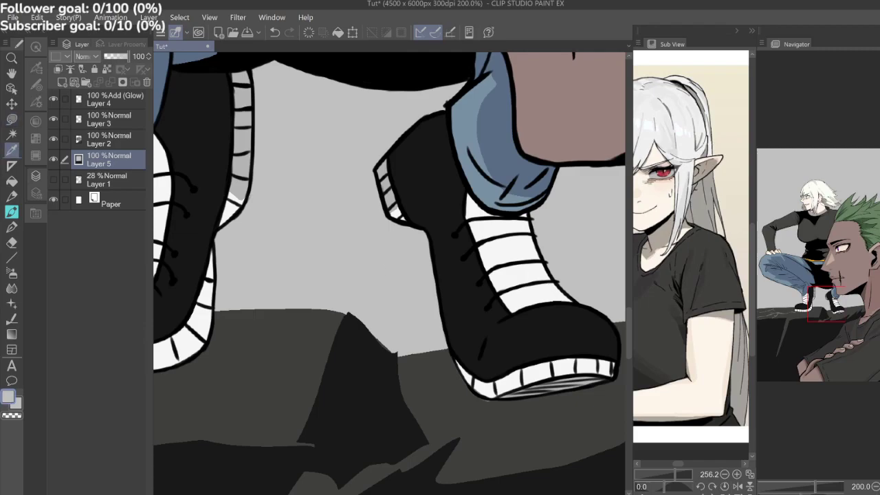
{"action": "key", "text": "m"}
{"action": "scroll", "coordinate": [349, 254], "scroll_direction": "up", "scroll_amount": 3}
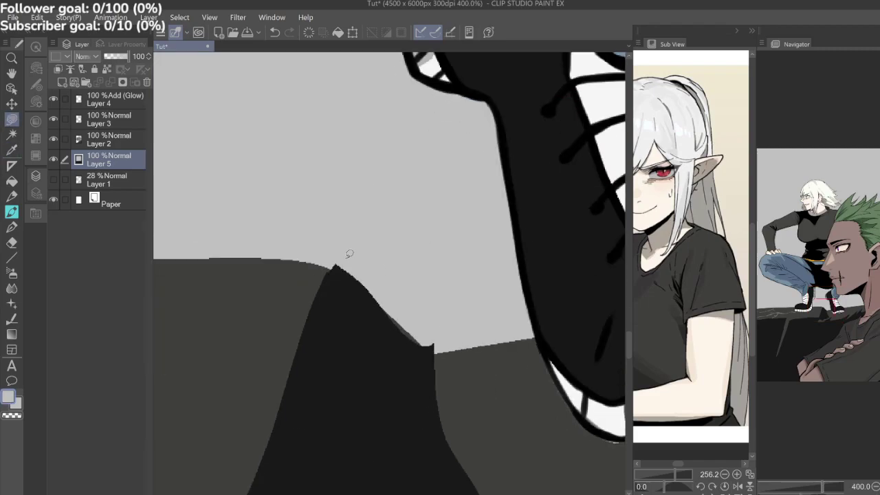
{"action": "mouse_move", "coordinate": [333, 263]}
{"action": "left_mouse_down"}
{"action": "mouse_move", "coordinate": [387, 288]}
{"action": "mouse_move", "coordinate": [374, 257]}
{"action": "left_mouse_up"}
{"action": "left_click_drag", "start_coordinate": [442, 348], "coordinate": [443, 335]}
{"action": "left_click_drag", "start_coordinate": [435, 338], "coordinate": [432, 341]}
{"action": "scroll", "coordinate": [389, 273], "scroll_direction": "down", "scroll_amount": 8}
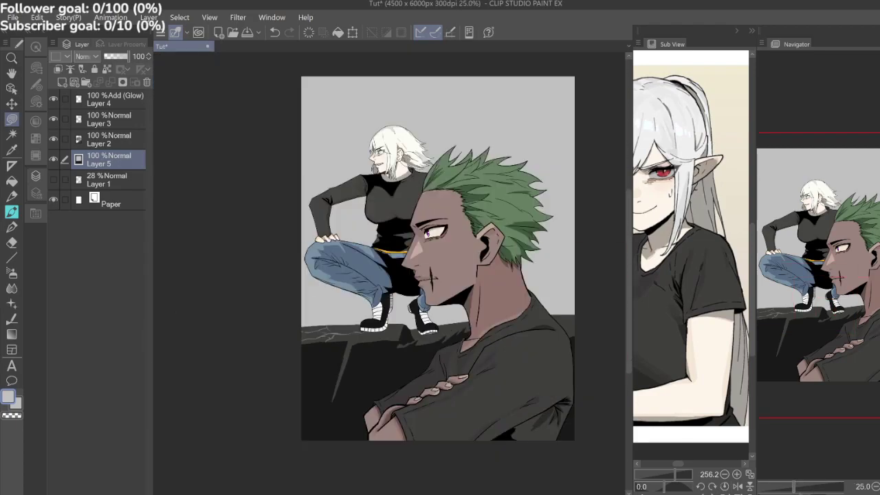
Sample the lighter crack grey and lasso-fill branching cracks under the nearer shoe and towards the shadow wedge.
{"action": "key", "text": "i"}
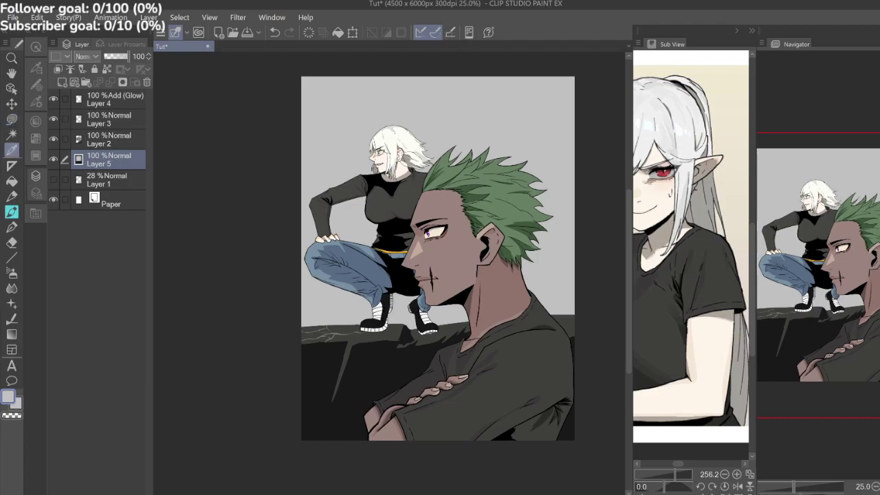
{"action": "scroll", "coordinate": [327, 303], "scroll_direction": "up", "scroll_amount": 3}
{"action": "left_click", "coordinate": [356, 385]}
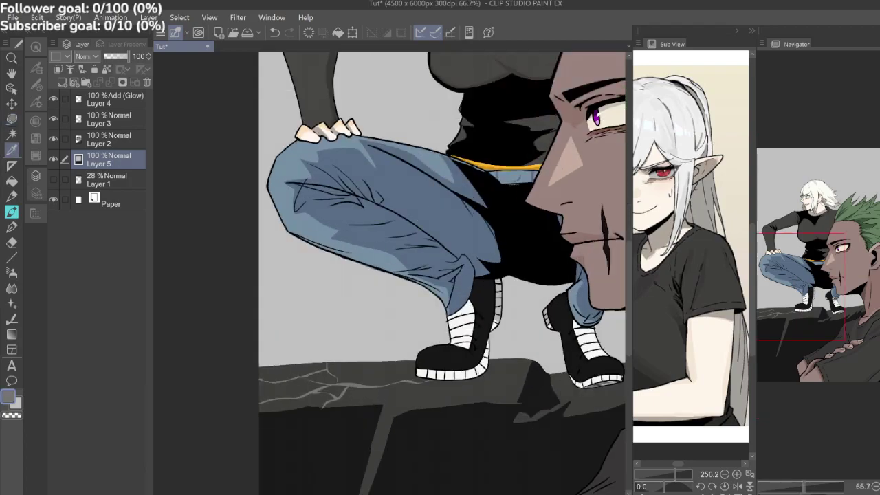
{"action": "key", "text": "m"}
{"action": "left_click_drag", "start_coordinate": [389, 289], "coordinate": [304, 284]}
{"action": "scroll", "coordinate": [392, 358], "scroll_direction": "up", "scroll_amount": 2}
{"action": "mouse_move", "coordinate": [372, 303]}
{"action": "left_mouse_down"}
{"action": "mouse_move", "coordinate": [411, 288]}
{"action": "mouse_move", "coordinate": [385, 280]}
{"action": "mouse_move", "coordinate": [411, 283]}
{"action": "left_mouse_up"}
{"action": "scroll", "coordinate": [413, 309], "scroll_direction": "up", "scroll_amount": 1}
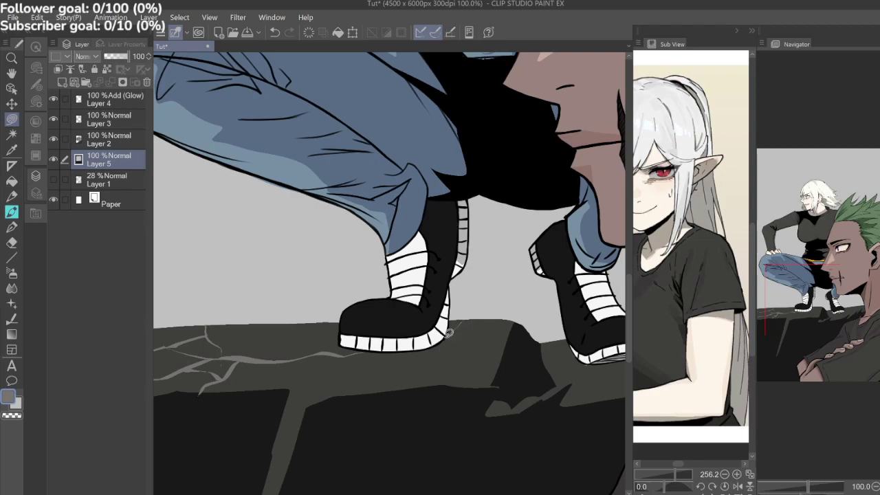
{"action": "mouse_move", "coordinate": [455, 329]}
{"action": "left_mouse_down"}
{"action": "mouse_move", "coordinate": [467, 318]}
{"action": "mouse_move", "coordinate": [458, 340]}
{"action": "mouse_move", "coordinate": [419, 347]}
{"action": "mouse_move", "coordinate": [402, 385]}
{"action": "mouse_move", "coordinate": [426, 351]}
{"action": "mouse_move", "coordinate": [412, 352]}
{"action": "mouse_move", "coordinate": [405, 366]}
{"action": "mouse_move", "coordinate": [350, 356]}
{"action": "mouse_move", "coordinate": [407, 373]}
{"action": "left_mouse_up"}
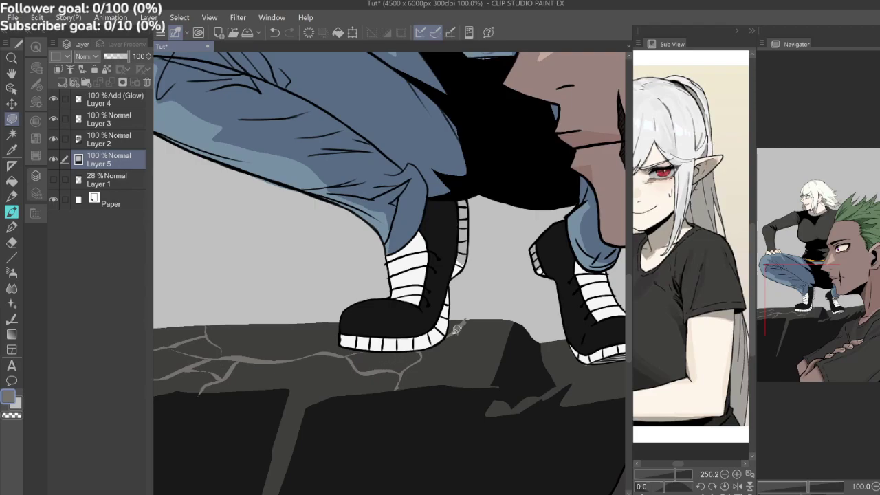
{"action": "mouse_move", "coordinate": [390, 365]}
{"action": "left_mouse_down"}
{"action": "mouse_move", "coordinate": [417, 357]}
{"action": "mouse_move", "coordinate": [372, 390]}
{"action": "left_mouse_up"}
{"action": "mouse_move", "coordinate": [416, 371]}
{"action": "left_mouse_down"}
{"action": "mouse_move", "coordinate": [456, 364]}
{"action": "mouse_move", "coordinate": [478, 388]}
{"action": "mouse_move", "coordinate": [456, 367]}
{"action": "mouse_move", "coordinate": [408, 369]}
{"action": "left_mouse_up"}
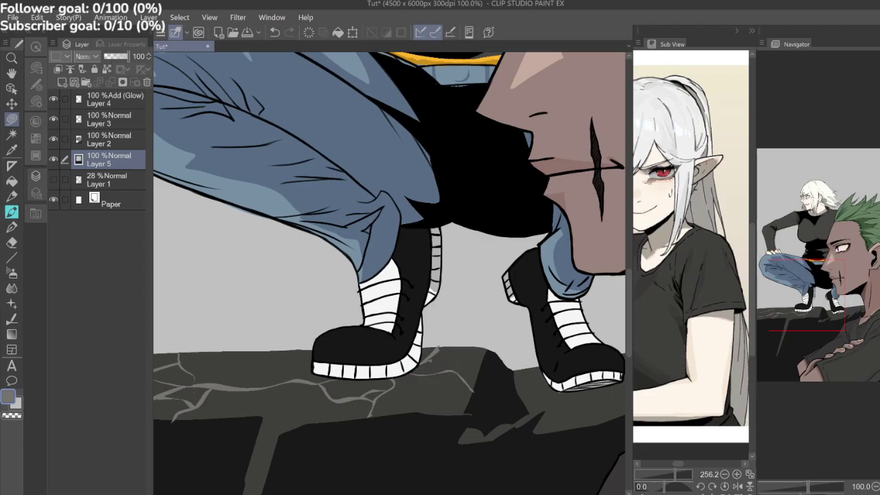
Lasso-fill more branching cracks on the ledge's top surface in front of and below the nearer shoe's toe.
{"action": "scroll", "coordinate": [408, 369], "scroll_direction": "down", "scroll_amount": 3}
{"action": "scroll", "coordinate": [475, 357], "scroll_direction": "up", "scroll_amount": 3}
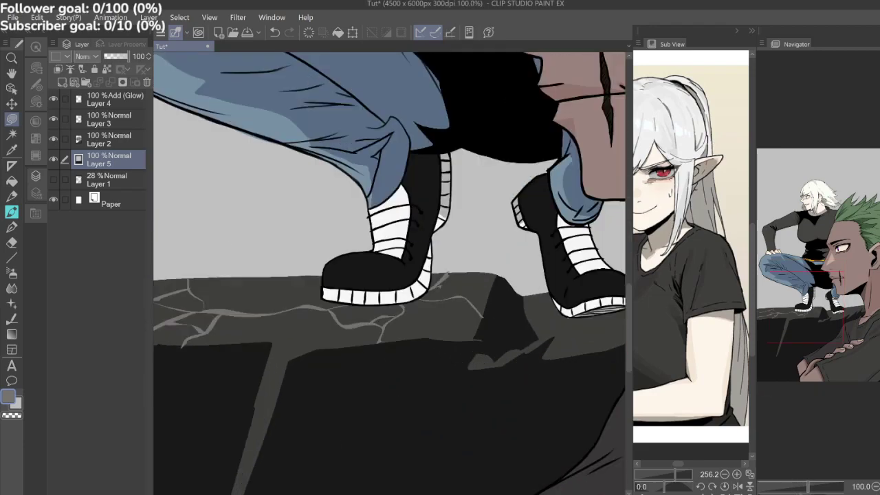
{"action": "mouse_move", "coordinate": [342, 364]}
{"action": "left_mouse_down"}
{"action": "mouse_move", "coordinate": [334, 337]}
{"action": "mouse_move", "coordinate": [344, 369]}
{"action": "mouse_move", "coordinate": [334, 340]}
{"action": "mouse_move", "coordinate": [314, 342]}
{"action": "mouse_move", "coordinate": [299, 330]}
{"action": "mouse_move", "coordinate": [358, 347]}
{"action": "mouse_move", "coordinate": [370, 338]}
{"action": "mouse_move", "coordinate": [382, 361]}
{"action": "mouse_move", "coordinate": [369, 339]}
{"action": "mouse_move", "coordinate": [333, 343]}
{"action": "left_mouse_up"}
{"action": "mouse_move", "coordinate": [361, 375]}
{"action": "left_mouse_down"}
{"action": "mouse_move", "coordinate": [299, 347]}
{"action": "mouse_move", "coordinate": [250, 370]}
{"action": "mouse_move", "coordinate": [300, 338]}
{"action": "left_mouse_up"}
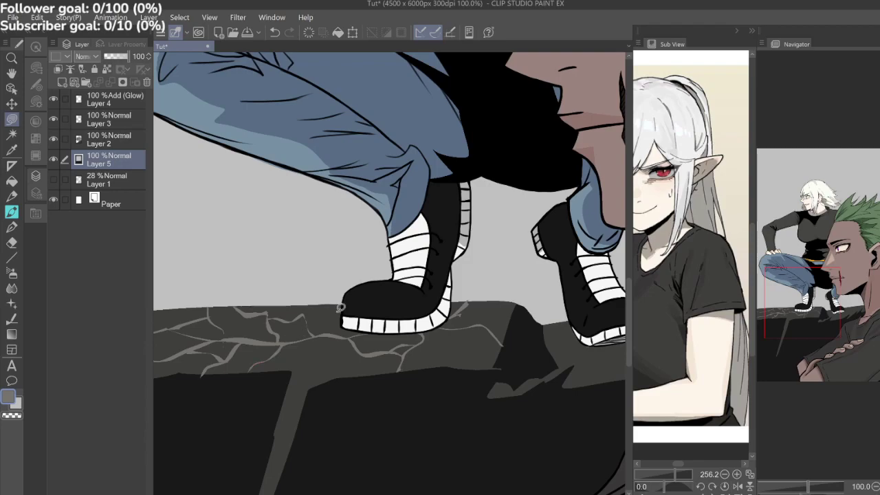
{"action": "left_click_drag", "start_coordinate": [420, 344], "coordinate": [320, 352]}
{"action": "scroll", "coordinate": [388, 352], "scroll_direction": "down", "scroll_amount": 3}
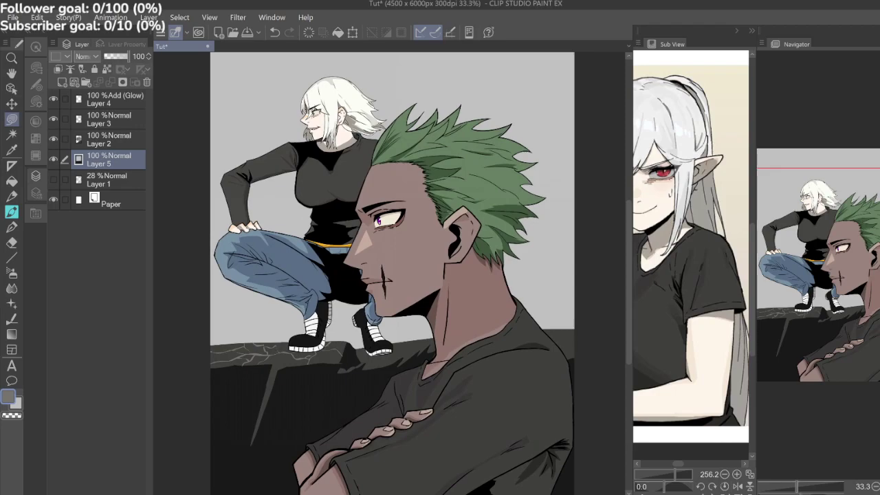
Lasso-fill thin lighter cracks radiating around the farther shoe, extending them towards the green-haired man's neck.
{"action": "scroll", "coordinate": [380, 351], "scroll_direction": "up", "scroll_amount": 5}
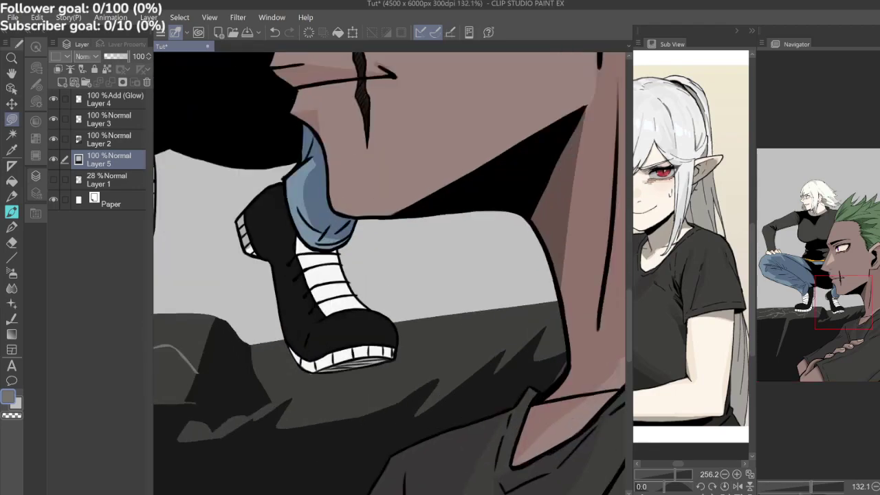
{"action": "mouse_move", "coordinate": [288, 346]}
{"action": "left_mouse_down"}
{"action": "mouse_move", "coordinate": [274, 360]}
{"action": "mouse_move", "coordinate": [260, 359]}
{"action": "mouse_move", "coordinate": [275, 359]}
{"action": "mouse_move", "coordinate": [294, 337]}
{"action": "left_mouse_up"}
{"action": "mouse_move", "coordinate": [287, 385]}
{"action": "left_mouse_down"}
{"action": "mouse_move", "coordinate": [285, 401]}
{"action": "mouse_move", "coordinate": [310, 348]}
{"action": "mouse_move", "coordinate": [328, 420]}
{"action": "mouse_move", "coordinate": [337, 372]}
{"action": "mouse_move", "coordinate": [326, 362]}
{"action": "mouse_move", "coordinate": [293, 374]}
{"action": "mouse_move", "coordinate": [320, 377]}
{"action": "mouse_move", "coordinate": [332, 375]}
{"action": "mouse_move", "coordinate": [267, 368]}
{"action": "mouse_move", "coordinate": [275, 363]}
{"action": "mouse_move", "coordinate": [259, 348]}
{"action": "left_mouse_up"}
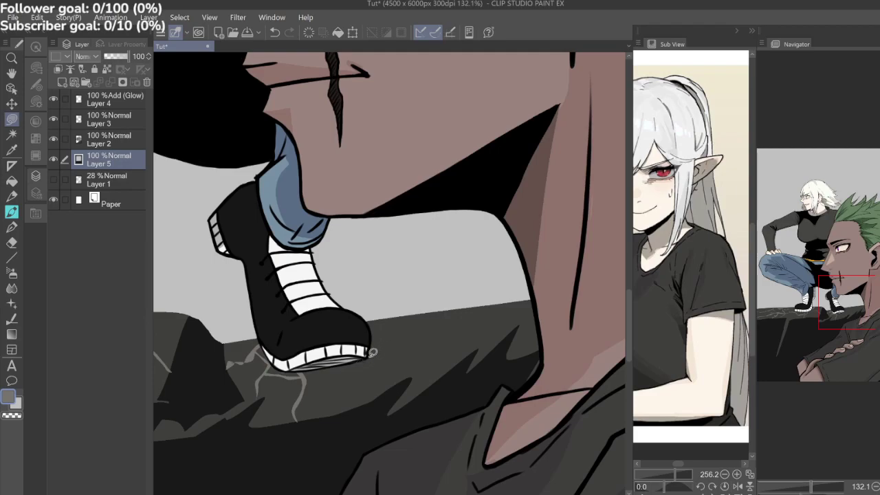
{"action": "mouse_move", "coordinate": [369, 355]}
{"action": "left_mouse_down"}
{"action": "mouse_move", "coordinate": [437, 319]}
{"action": "mouse_move", "coordinate": [327, 374]}
{"action": "mouse_move", "coordinate": [365, 350]}
{"action": "left_mouse_up"}
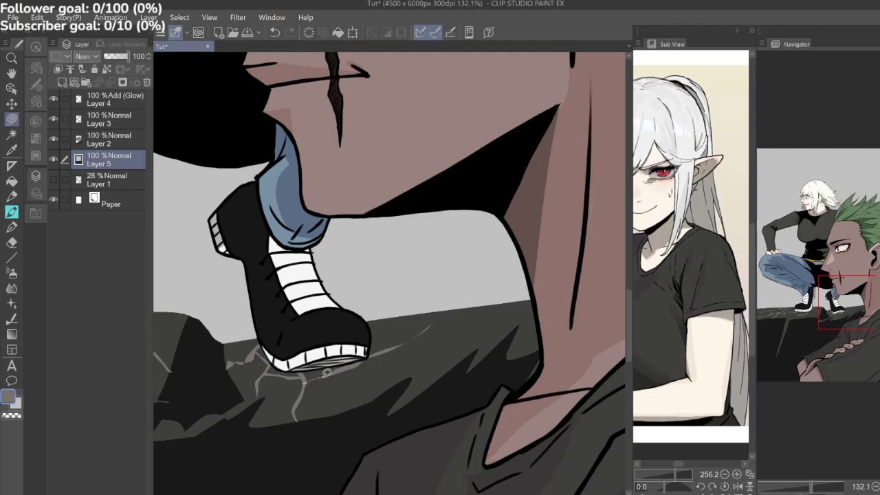
{"action": "mouse_move", "coordinate": [389, 346]}
{"action": "left_mouse_down"}
{"action": "mouse_move", "coordinate": [374, 337]}
{"action": "mouse_move", "coordinate": [428, 339]}
{"action": "mouse_move", "coordinate": [368, 365]}
{"action": "mouse_move", "coordinate": [371, 401]}
{"action": "mouse_move", "coordinate": [373, 383]}
{"action": "mouse_move", "coordinate": [351, 365]}
{"action": "left_mouse_up"}
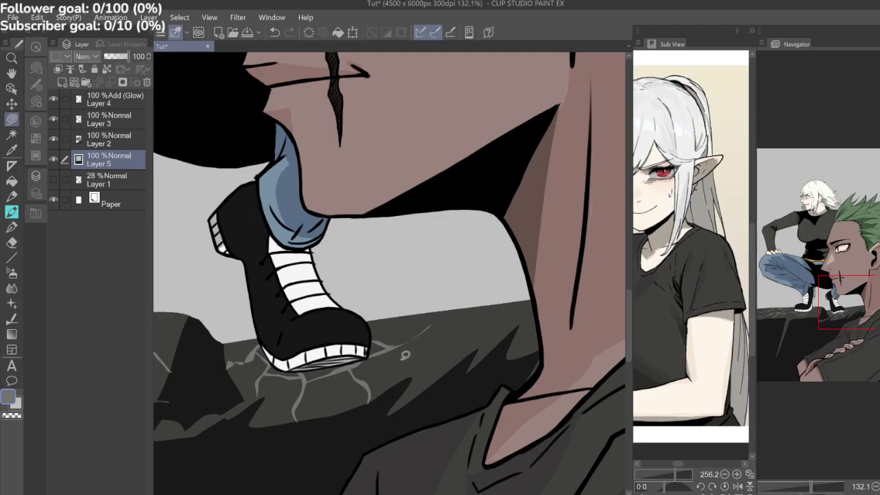
{"action": "scroll", "coordinate": [440, 360], "scroll_direction": "down", "scroll_amount": 3}
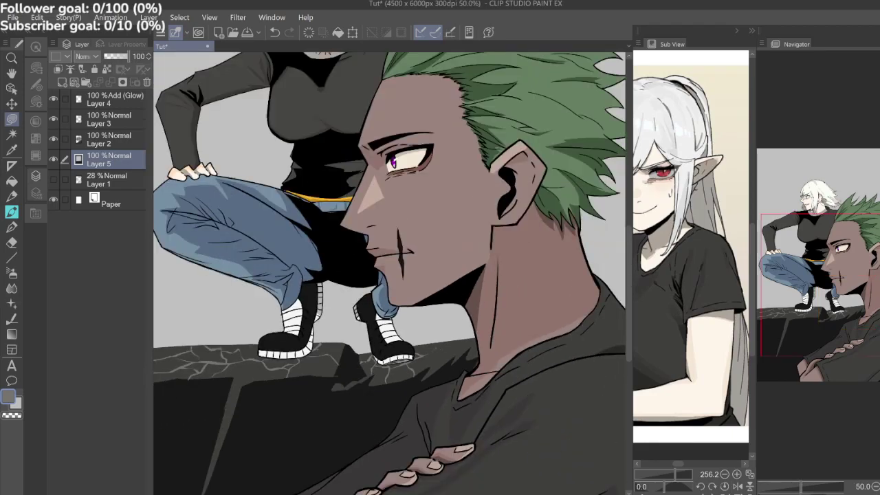
{"action": "scroll", "coordinate": [450, 359], "scroll_direction": "up", "scroll_amount": 4}
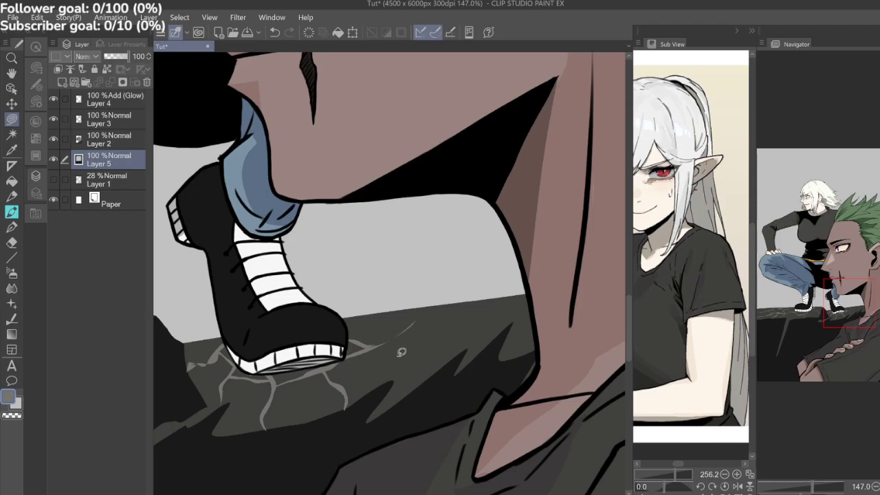
{"action": "mouse_move", "coordinate": [385, 341]}
{"action": "left_mouse_down"}
{"action": "mouse_move", "coordinate": [424, 358]}
{"action": "mouse_move", "coordinate": [454, 360]}
{"action": "mouse_move", "coordinate": [390, 337]}
{"action": "left_mouse_up"}
{"action": "scroll", "coordinate": [473, 350], "scroll_direction": "down", "scroll_amount": 4}
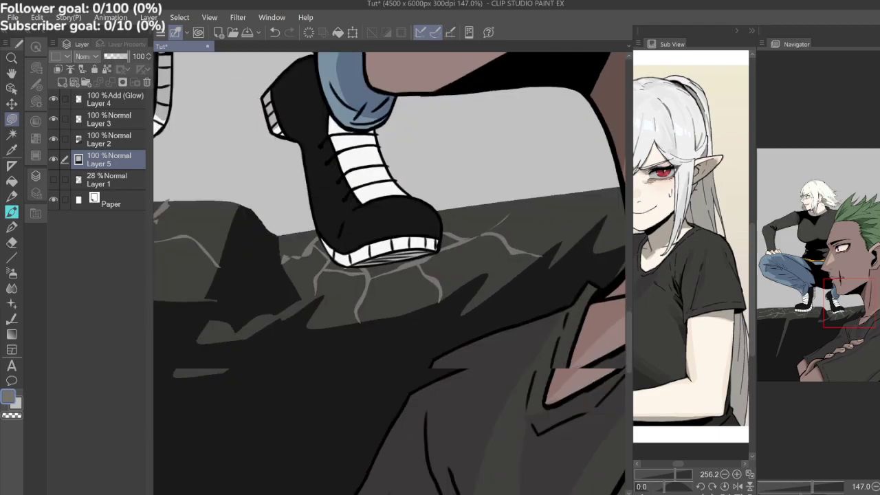
Lasso-fill lighter branching cracks on the ledge's dark front face near the canvas's lower left corner.
{"action": "scroll", "coordinate": [389, 273], "scroll_direction": "up", "scroll_amount": 2}
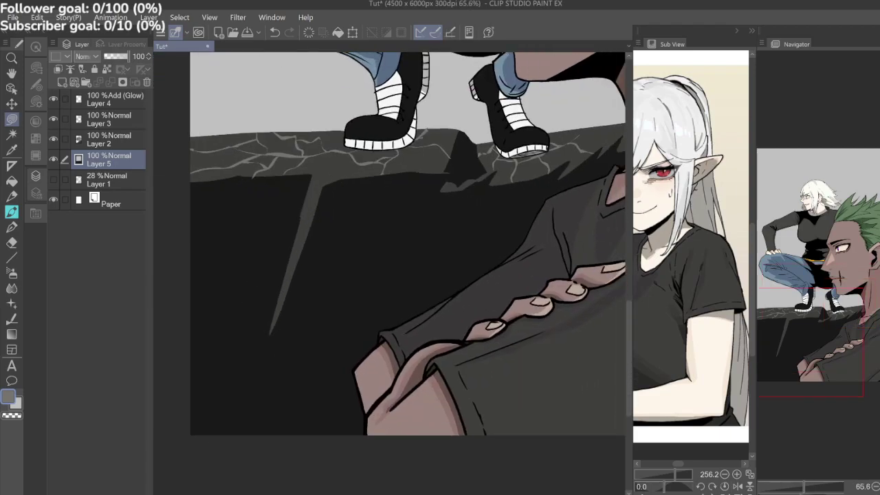
{"action": "mouse_move", "coordinate": [299, 428]}
{"action": "left_mouse_down"}
{"action": "mouse_move", "coordinate": [285, 394]}
{"action": "mouse_move", "coordinate": [300, 372]}
{"action": "mouse_move", "coordinate": [291, 391]}
{"action": "mouse_move", "coordinate": [303, 424]}
{"action": "mouse_move", "coordinate": [327, 402]}
{"action": "mouse_move", "coordinate": [299, 440]}
{"action": "left_mouse_up"}
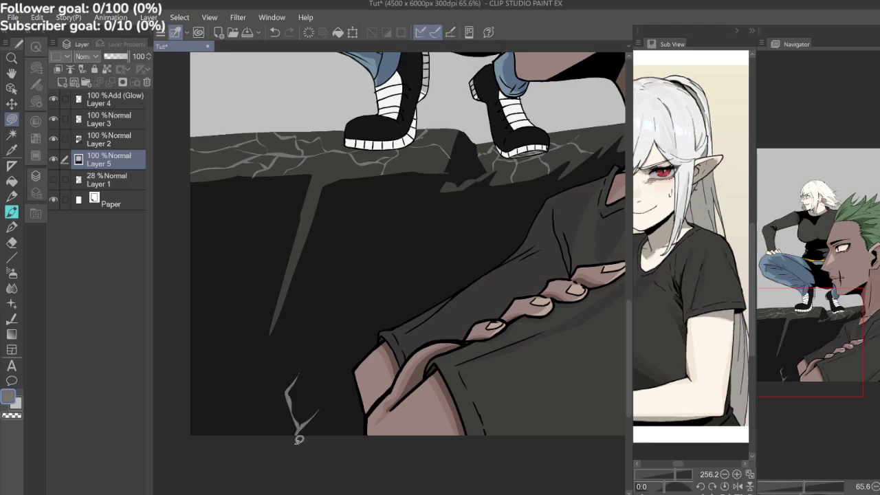
{"action": "mouse_move", "coordinate": [273, 414]}
{"action": "left_mouse_down"}
{"action": "mouse_move", "coordinate": [233, 413]}
{"action": "mouse_move", "coordinate": [193, 357]}
{"action": "mouse_move", "coordinate": [191, 375]}
{"action": "mouse_move", "coordinate": [233, 418]}
{"action": "mouse_move", "coordinate": [282, 416]}
{"action": "mouse_move", "coordinate": [274, 416]}
{"action": "mouse_move", "coordinate": [292, 393]}
{"action": "mouse_move", "coordinate": [276, 413]}
{"action": "left_mouse_up"}
{"action": "left_click_drag", "start_coordinate": [385, 248], "coordinate": [279, 379]}
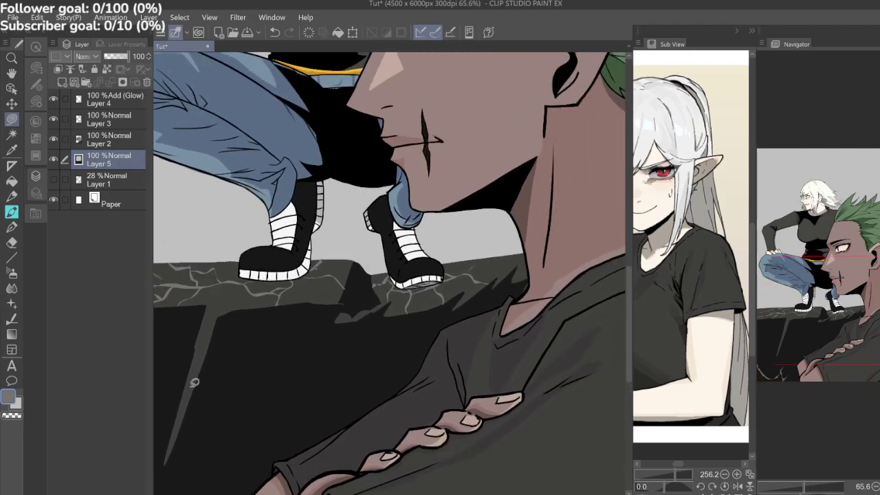
{"action": "mouse_move", "coordinate": [190, 382]}
{"action": "left_mouse_down"}
{"action": "mouse_move", "coordinate": [187, 410]}
{"action": "mouse_move", "coordinate": [189, 385]}
{"action": "left_mouse_up"}
Rotate the canvas view and lasso-fill cracks on the ledge's top surface between the farther shoe and the man's neck.
{"action": "left_click_drag", "start_coordinate": [385, 275], "coordinate": [301, 318]}
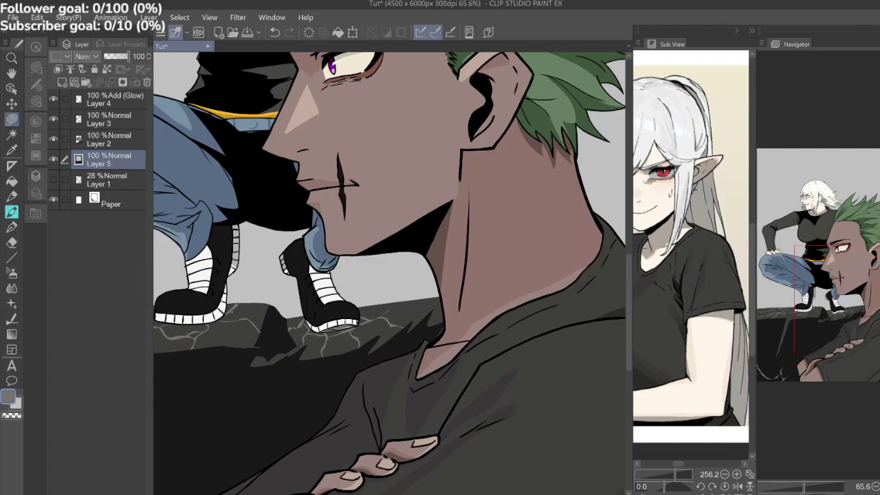
{"action": "mouse_move", "coordinate": [375, 309]}
{"action": "left_mouse_down"}
{"action": "mouse_move", "coordinate": [289, 307]}
{"action": "mouse_move", "coordinate": [315, 349]}
{"action": "mouse_move", "coordinate": [332, 331]}
{"action": "mouse_move", "coordinate": [303, 365]}
{"action": "left_mouse_up"}
{"action": "mouse_move", "coordinate": [331, 336]}
{"action": "left_mouse_down"}
{"action": "mouse_move", "coordinate": [351, 336]}
{"action": "mouse_move", "coordinate": [333, 330]}
{"action": "mouse_move", "coordinate": [350, 343]}
{"action": "left_mouse_up"}
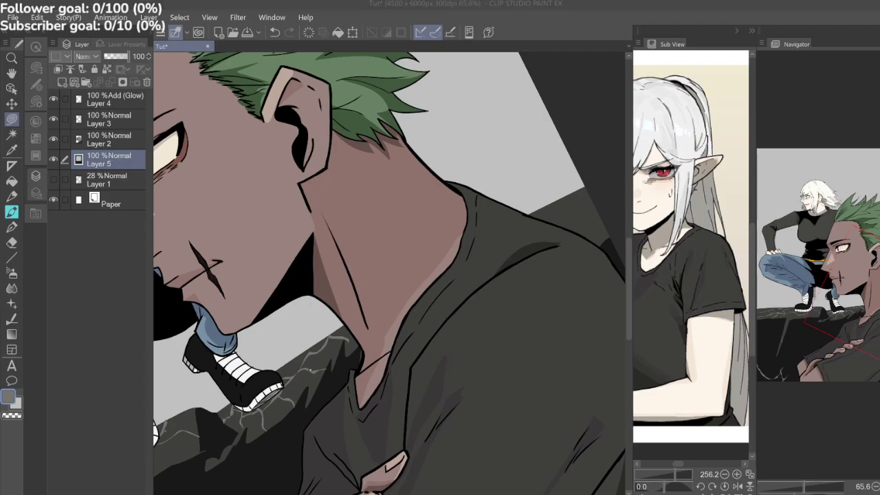
{"action": "left_click_drag", "start_coordinate": [318, 352], "coordinate": [312, 368]}
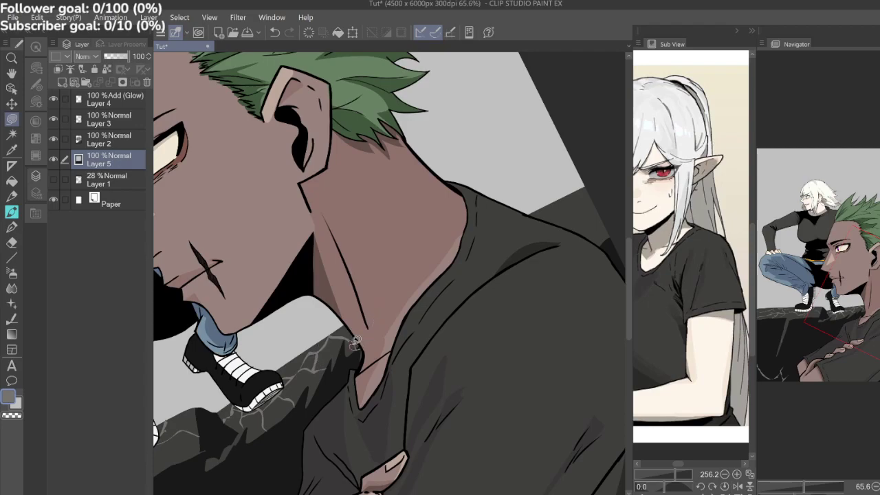
Add lighter cracks to the piece of ledge visible behind the man's shoulder, then restore the upright canvas view.
{"action": "left_click_drag", "start_coordinate": [354, 344], "coordinate": [269, 402]}
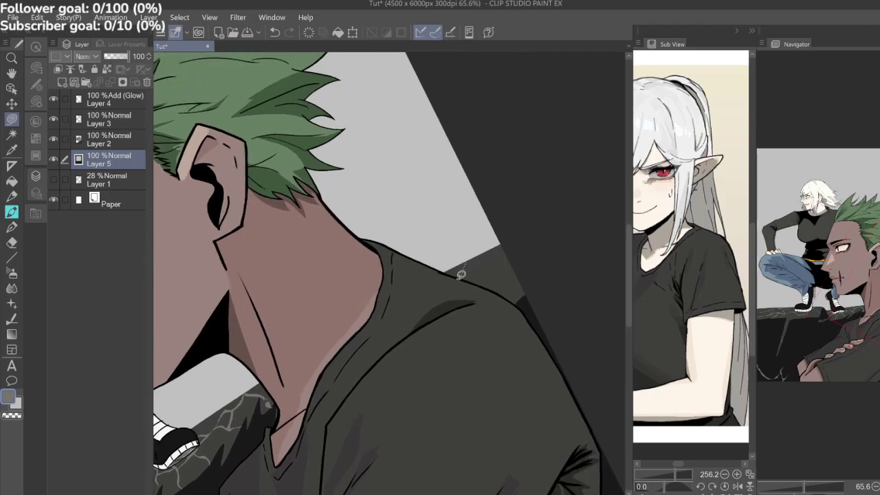
{"action": "mouse_move", "coordinate": [458, 277]}
{"action": "left_mouse_down"}
{"action": "mouse_move", "coordinate": [472, 252]}
{"action": "mouse_move", "coordinate": [467, 269]}
{"action": "mouse_move", "coordinate": [494, 269]}
{"action": "mouse_move", "coordinate": [522, 249]}
{"action": "mouse_move", "coordinate": [495, 271]}
{"action": "mouse_move", "coordinate": [461, 273]}
{"action": "left_mouse_up"}
{"action": "mouse_move", "coordinate": [493, 277]}
{"action": "left_mouse_down"}
{"action": "mouse_move", "coordinate": [535, 278]}
{"action": "mouse_move", "coordinate": [493, 278]}
{"action": "left_mouse_up"}
{"action": "scroll", "coordinate": [390, 273], "scroll_direction": "down", "scroll_amount": 5}
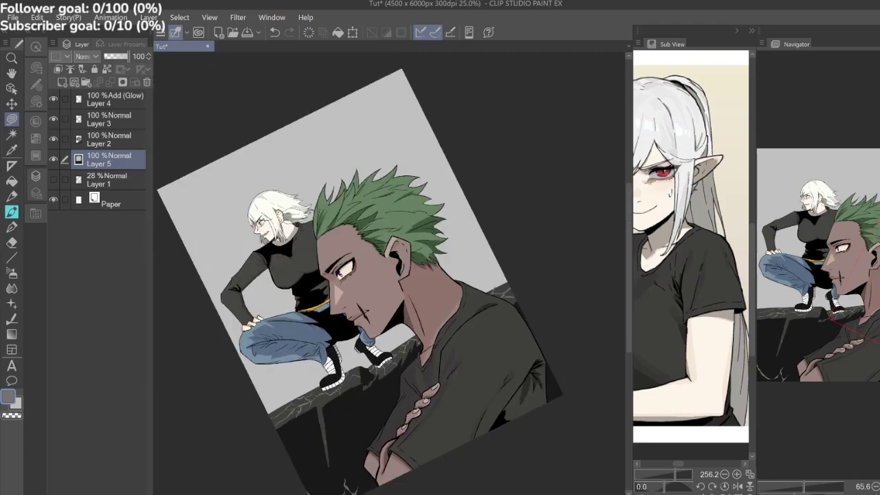
{"action": "scroll", "coordinate": [427, 269], "scroll_direction": "up", "scroll_amount": 3}
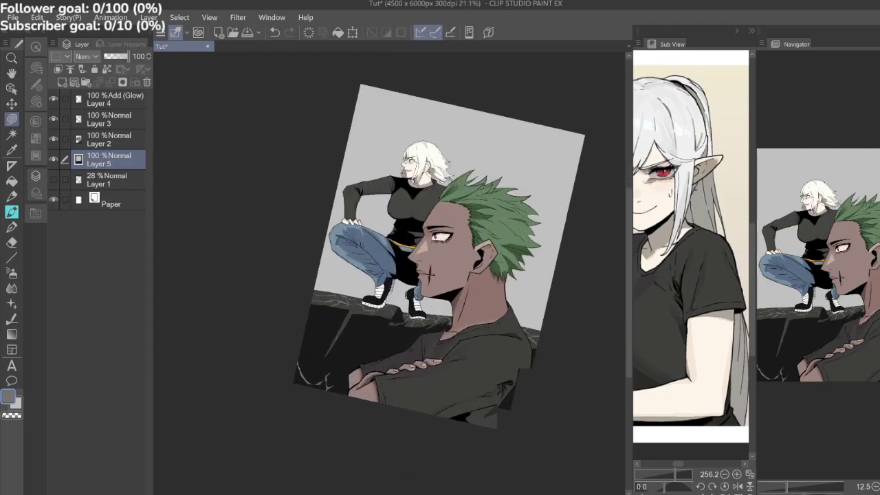
{"action": "scroll", "coordinate": [486, 282], "scroll_direction": "up", "scroll_amount": 2}
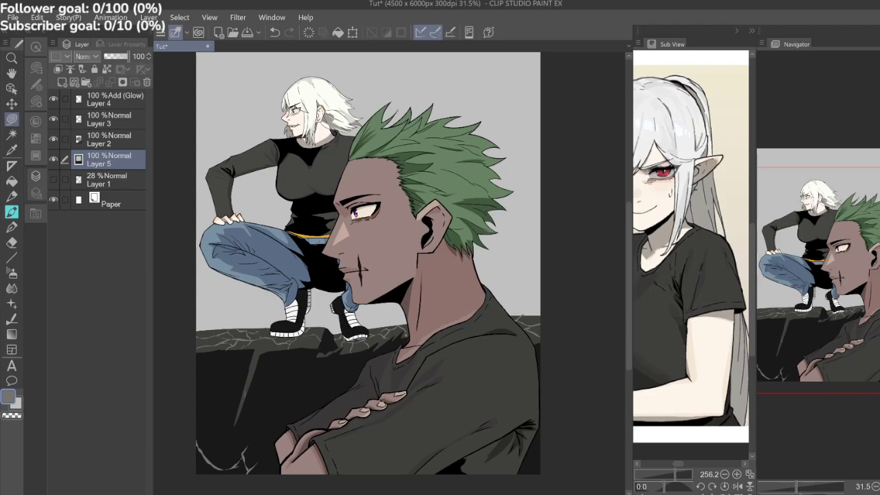
Select the light grey background above the ledge with the Auto select tool and set the lasso fill colour to white.
{"action": "left_click_drag", "start_coordinate": [427, 269], "coordinate": [460, 340]}
{"action": "left_click", "coordinate": [11, 134]}
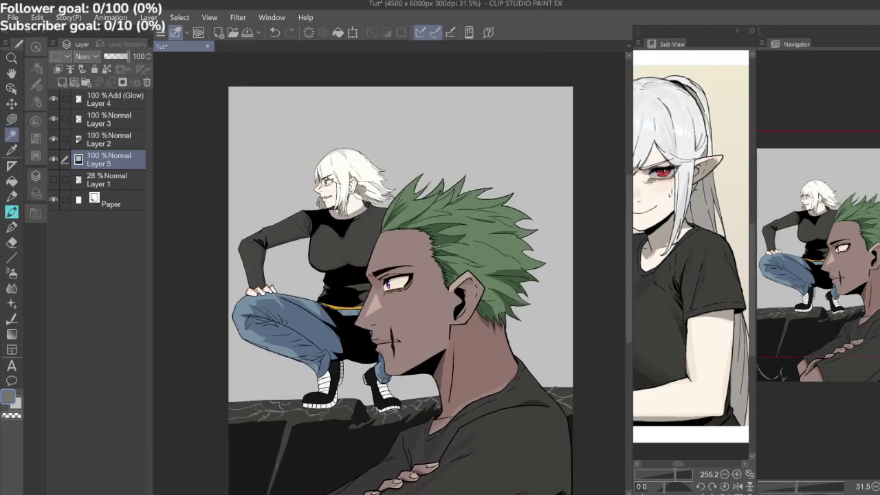
{"action": "left_click", "coordinate": [447, 141]}
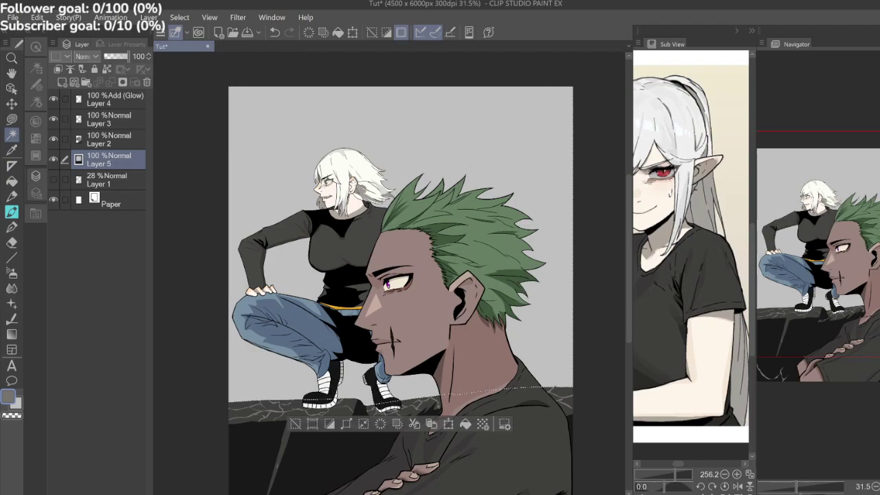
{"action": "key", "text": "c"}
{"action": "key", "text": "c"}
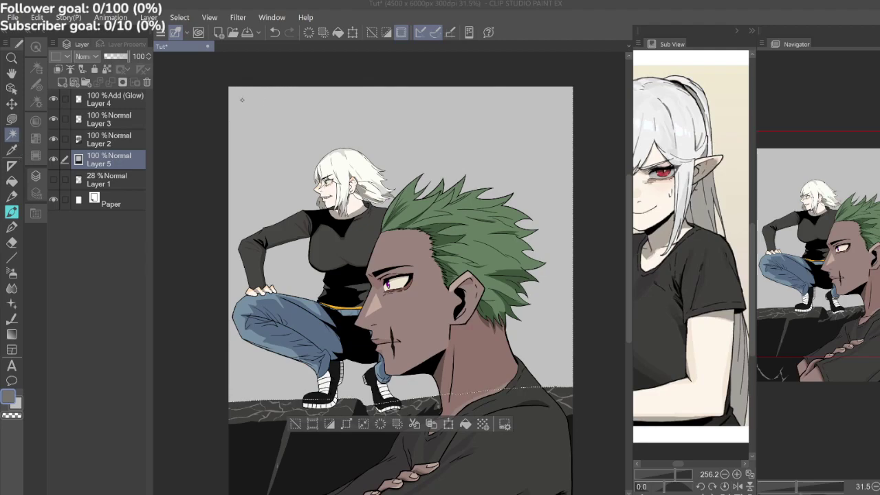
{"action": "key", "text": "x"}
{"action": "key", "text": "m"}
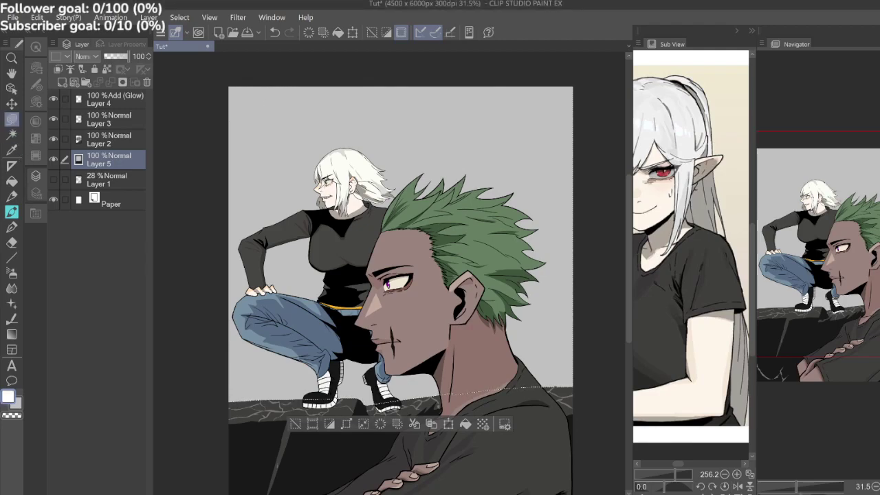
Rotate the canvas view and lasso-fill white snow strips along the ledge's top edge, beside and between the shoes and behind the man's shoulder.
{"action": "left_click_drag", "start_coordinate": [390, 275], "coordinate": [425, 254]}
{"action": "scroll", "coordinate": [413, 283], "scroll_direction": "up", "scroll_amount": 3}
{"action": "left_click_drag", "start_coordinate": [482, 295], "coordinate": [439, 269]}
{"action": "scroll", "coordinate": [440, 289], "scroll_direction": "down", "scroll_amount": 3}
{"action": "scroll", "coordinate": [412, 275], "scroll_direction": "up", "scroll_amount": 1}
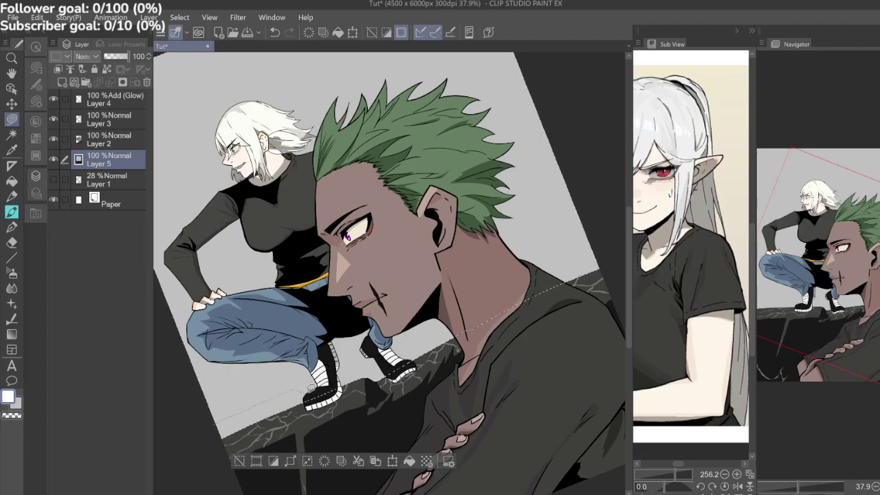
{"action": "left_click_drag", "start_coordinate": [234, 436], "coordinate": [213, 432]}
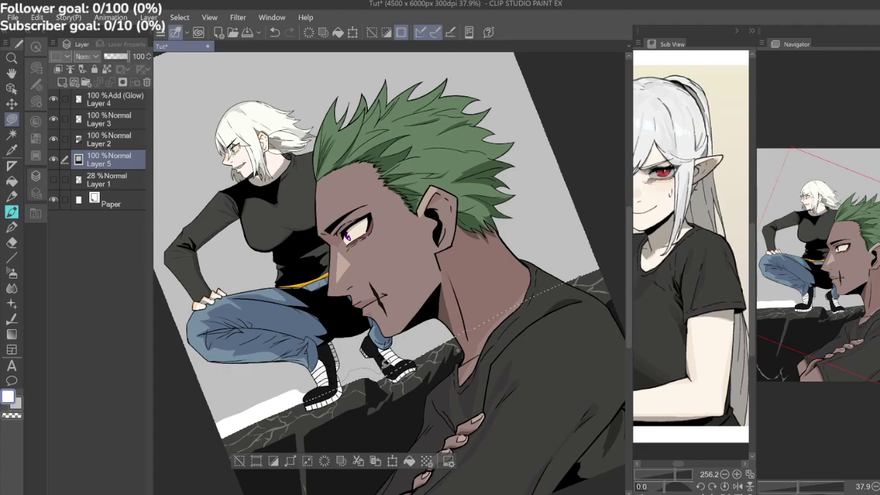
{"action": "left_click_drag", "start_coordinate": [363, 383], "coordinate": [381, 368]}
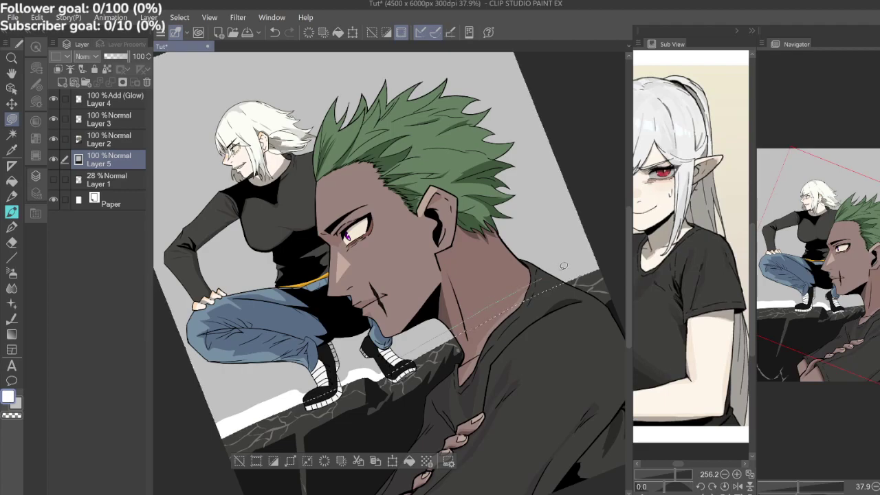
{"action": "left_click_drag", "start_coordinate": [606, 269], "coordinate": [455, 358]}
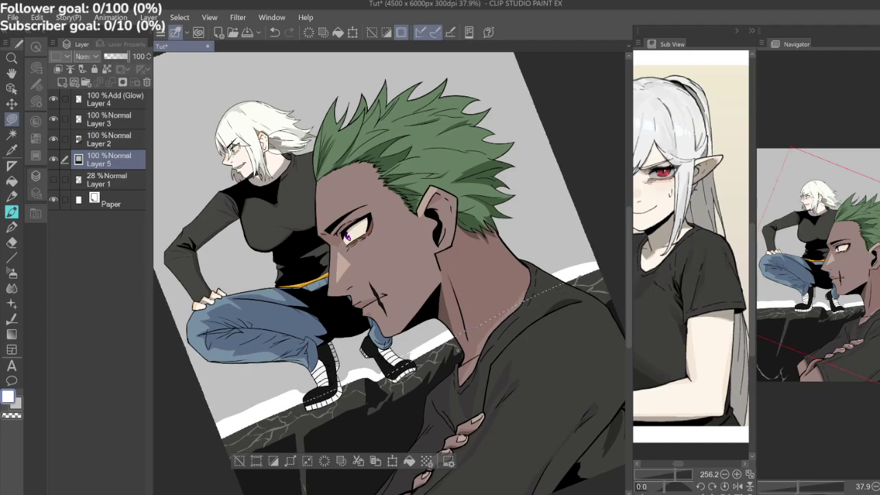
Extend the white snow strips at both canvas edges, between the shoes and behind the man's neck, then restore the upright canvas view.
{"action": "left_click_drag", "start_coordinate": [570, 265], "coordinate": [608, 270]}
{"action": "left_click_drag", "start_coordinate": [269, 412], "coordinate": [204, 440]}
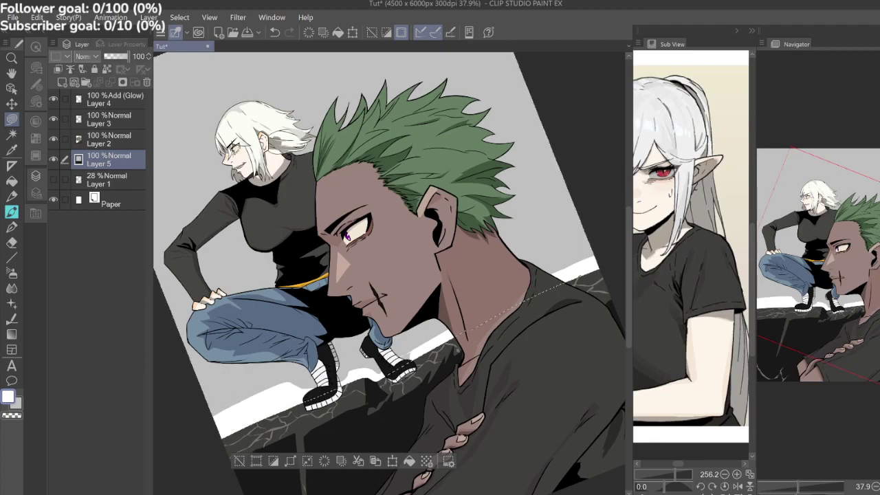
{"action": "mouse_move", "coordinate": [355, 362]}
{"action": "left_mouse_down"}
{"action": "mouse_move", "coordinate": [379, 374]}
{"action": "mouse_move", "coordinate": [400, 368]}
{"action": "mouse_move", "coordinate": [369, 387]}
{"action": "mouse_move", "coordinate": [339, 383]}
{"action": "left_mouse_up"}
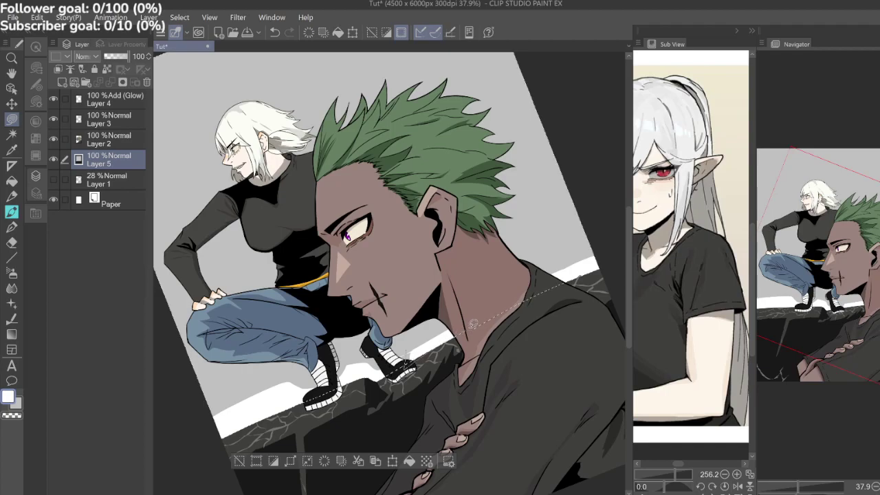
{"action": "left_click_drag", "start_coordinate": [451, 317], "coordinate": [453, 317]}
{"action": "mouse_move", "coordinate": [558, 260]}
{"action": "left_mouse_down"}
{"action": "mouse_move", "coordinate": [611, 257]}
{"action": "mouse_move", "coordinate": [523, 310]}
{"action": "left_mouse_up"}
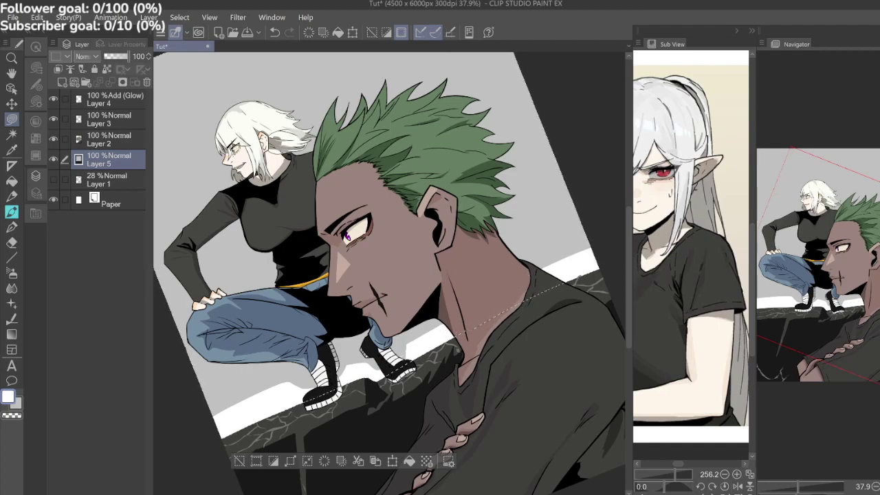
{"action": "scroll", "coordinate": [492, 301], "scroll_direction": "down", "scroll_amount": 4}
{"action": "key", "text": "asciicircum"}
{"action": "key", "text": "asciicircum"}
{"action": "key", "text": "asciicircum"}
{"action": "key", "text": "asciicircum"}
{"action": "key", "text": "asciicircum"}
{"action": "key", "text": "asciicircum"}
{"action": "key", "text": "asciicircum"}
{"action": "key", "text": "ctrl+at"}
{"action": "scroll", "coordinate": [476, 251], "scroll_direction": "up", "scroll_amount": 2}
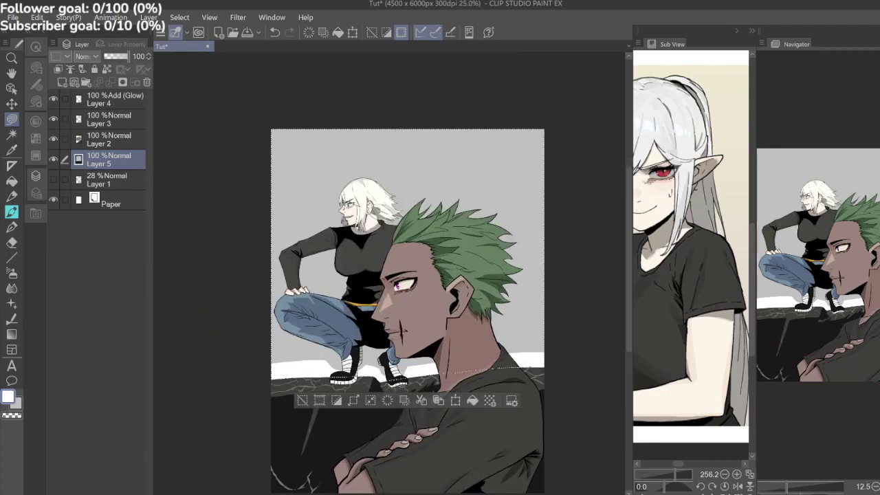
Lasso-fill light grey shading along the lower part of the white snow on the ledge.
{"action": "scroll", "coordinate": [257, 274], "scroll_direction": "up", "scroll_amount": 1}
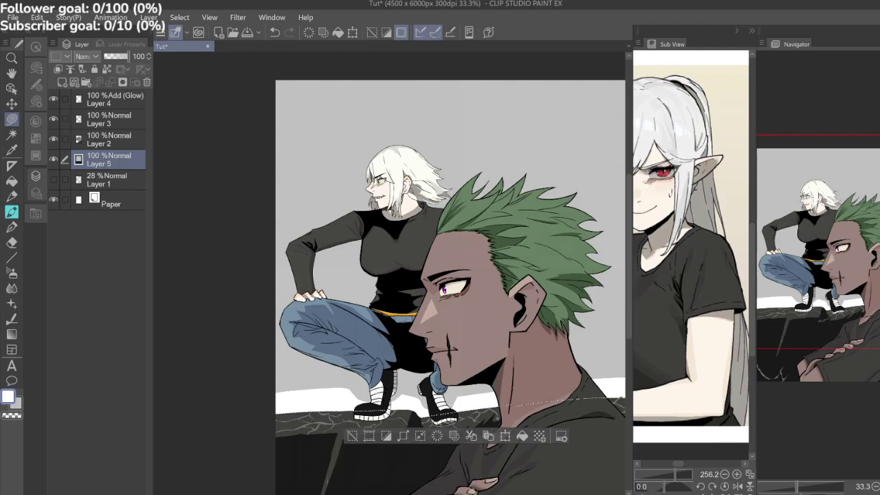
{"action": "left_click_drag", "start_coordinate": [450, 275], "coordinate": [465, 281]}
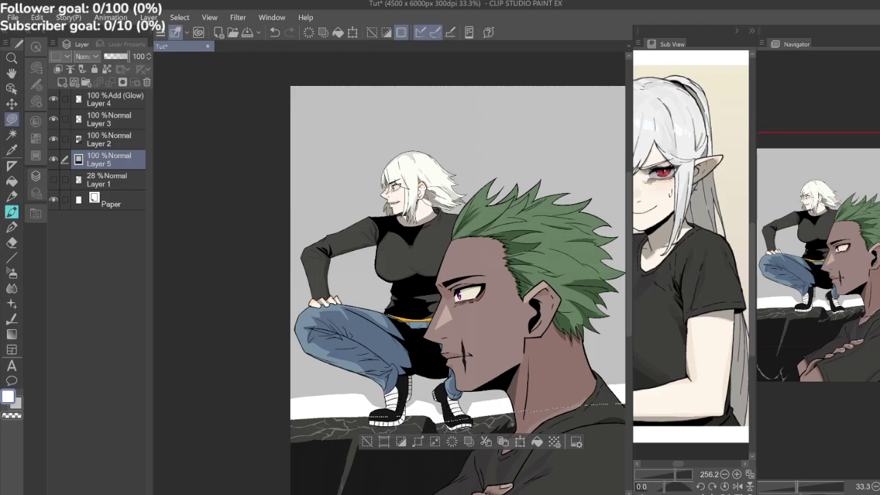
{"action": "key", "text": "i"}
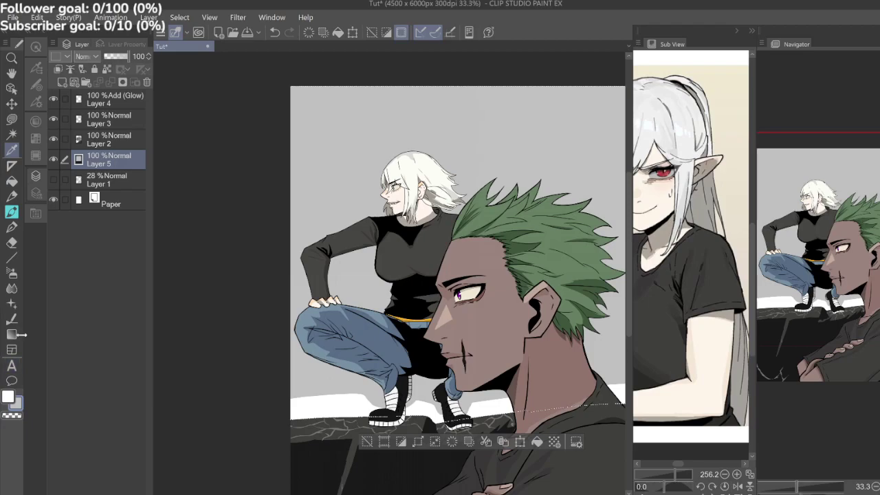
{"action": "key", "text": "m"}
{"action": "scroll", "coordinate": [348, 427], "scroll_direction": "up", "scroll_amount": 4}
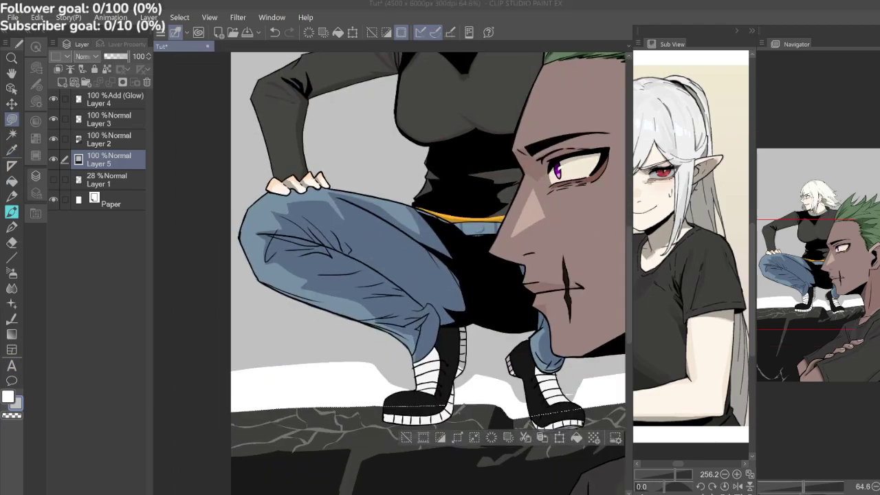
{"action": "left_click", "coordinate": [314, 92]}
{"action": "mouse_move", "coordinate": [247, 389]}
{"action": "left_mouse_down"}
{"action": "mouse_move", "coordinate": [234, 383]}
{"action": "mouse_move", "coordinate": [333, 382]}
{"action": "mouse_move", "coordinate": [401, 394]}
{"action": "mouse_move", "coordinate": [394, 407]}
{"action": "mouse_move", "coordinate": [249, 421]}
{"action": "mouse_move", "coordinate": [216, 407]}
{"action": "left_mouse_up"}
{"action": "mouse_move", "coordinate": [464, 396]}
{"action": "left_mouse_down"}
{"action": "mouse_move", "coordinate": [368, 373]}
{"action": "mouse_move", "coordinate": [402, 371]}
{"action": "mouse_move", "coordinate": [434, 389]}
{"action": "mouse_move", "coordinate": [451, 386]}
{"action": "mouse_move", "coordinate": [390, 395]}
{"action": "mouse_move", "coordinate": [352, 382]}
{"action": "mouse_move", "coordinate": [426, 387]}
{"action": "mouse_move", "coordinate": [319, 377]}
{"action": "mouse_move", "coordinate": [364, 360]}
{"action": "mouse_move", "coordinate": [524, 337]}
{"action": "mouse_move", "coordinate": [587, 334]}
{"action": "mouse_move", "coordinate": [602, 357]}
{"action": "mouse_move", "coordinate": [376, 387]}
{"action": "mouse_move", "coordinate": [340, 378]}
{"action": "mouse_move", "coordinate": [442, 382]}
{"action": "mouse_move", "coordinate": [285, 395]}
{"action": "left_mouse_up"}
{"action": "mouse_move", "coordinate": [479, 339]}
{"action": "left_mouse_down"}
{"action": "mouse_move", "coordinate": [540, 339]}
{"action": "mouse_move", "coordinate": [554, 344]}
{"action": "mouse_move", "coordinate": [552, 358]}
{"action": "mouse_move", "coordinate": [455, 341]}
{"action": "left_mouse_up"}
{"action": "scroll", "coordinate": [502, 365], "scroll_direction": "down", "scroll_amount": 3}
{"action": "scroll", "coordinate": [501, 365], "scroll_direction": "up", "scroll_amount": 6}
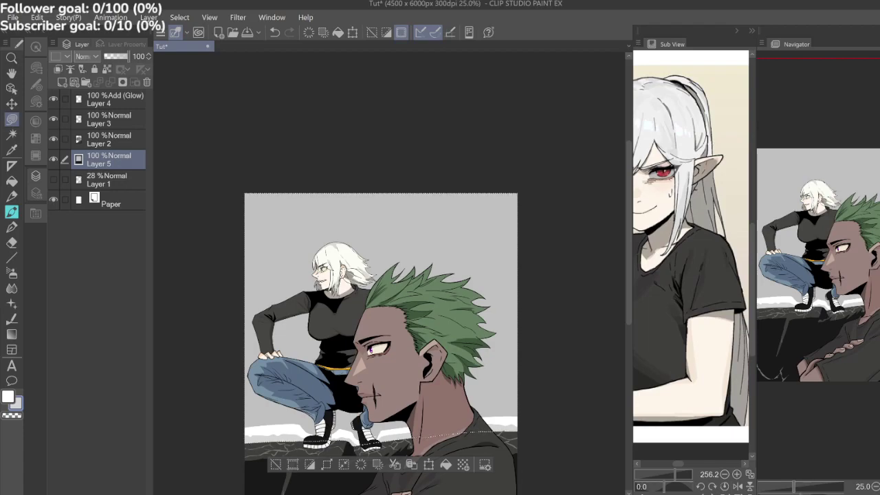
Switch to the Auto select tool, hide Layers 2, 3 and 4, and clear the selection.
{"action": "key", "text": "i"}
{"action": "key", "text": "w"}
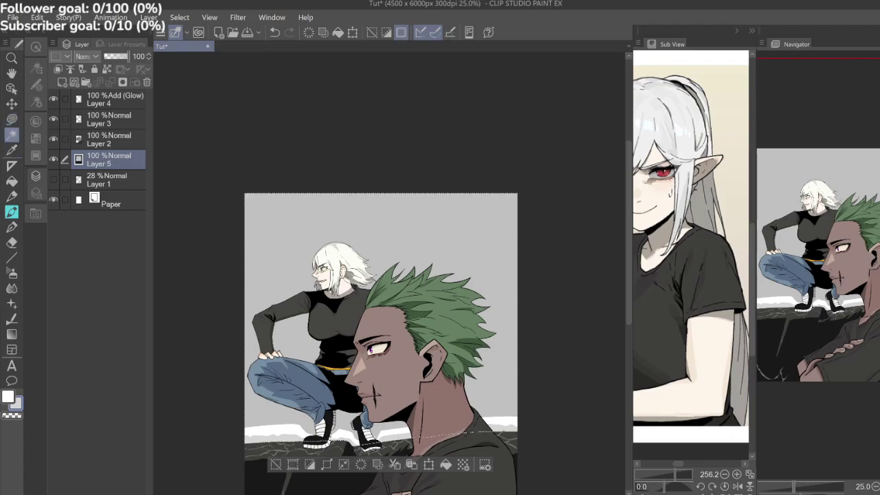
{"action": "key", "text": "ctrl+d"}
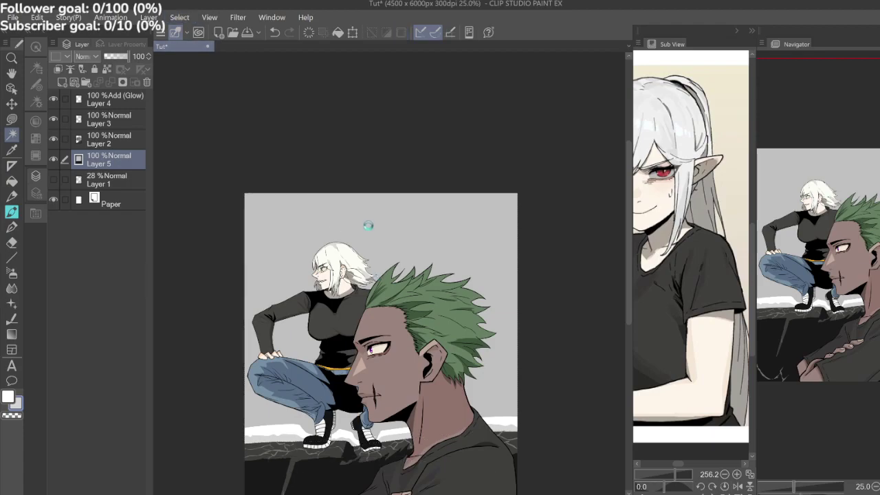
{"action": "key", "text": "ctrl+a"}
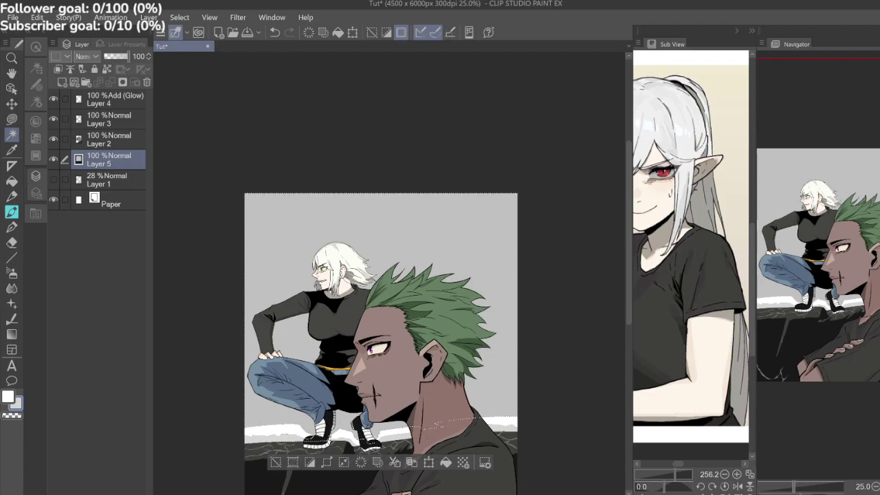
{"action": "left_click_drag", "start_coordinate": [53, 139], "coordinate": [55, 103]}
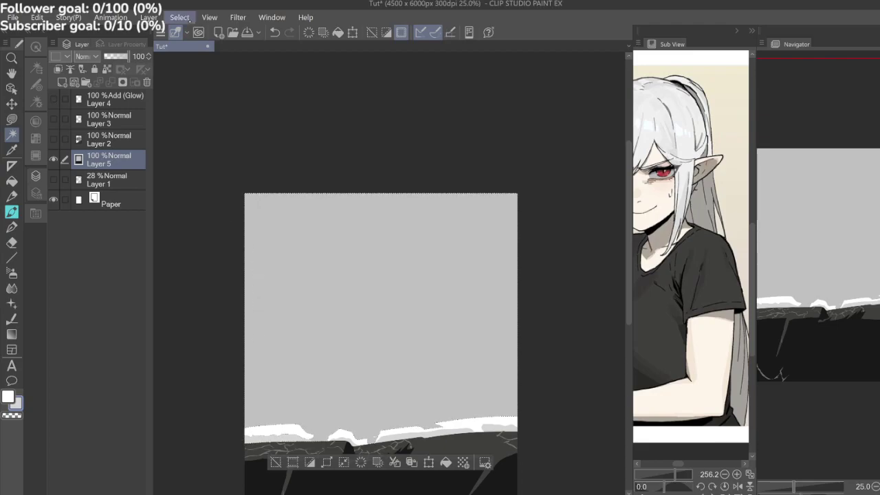
{"action": "key", "text": "ctrl+d"}
Auto-select the grey background above the snowy ledge on Layer 5 and show Layers 2, 3 and 4 again.
{"action": "left_click_drag", "start_coordinate": [384, 439], "coordinate": [417, 387]}
{"action": "scroll", "coordinate": [417, 387], "scroll_direction": "up", "scroll_amount": 4}
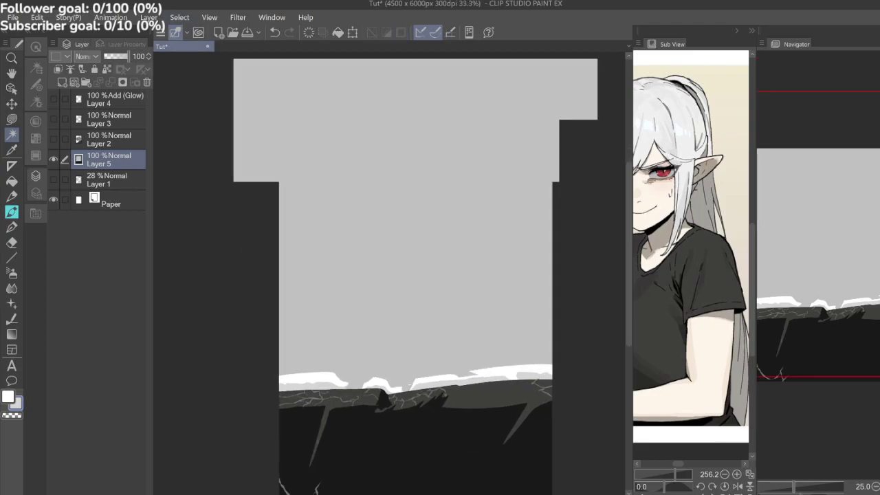
{"action": "left_click_drag", "start_coordinate": [322, 323], "coordinate": [473, 350]}
{"action": "scroll", "coordinate": [472, 350], "scroll_direction": "down", "scroll_amount": 4}
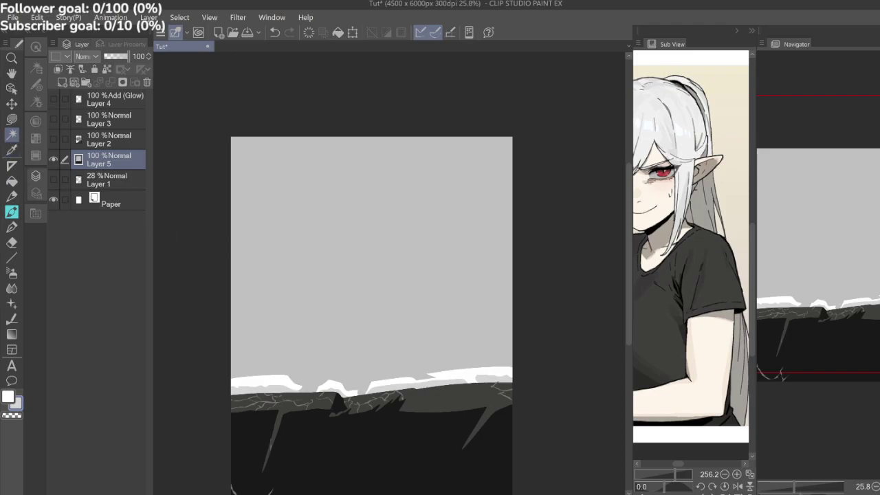
{"action": "left_click", "coordinate": [247, 254]}
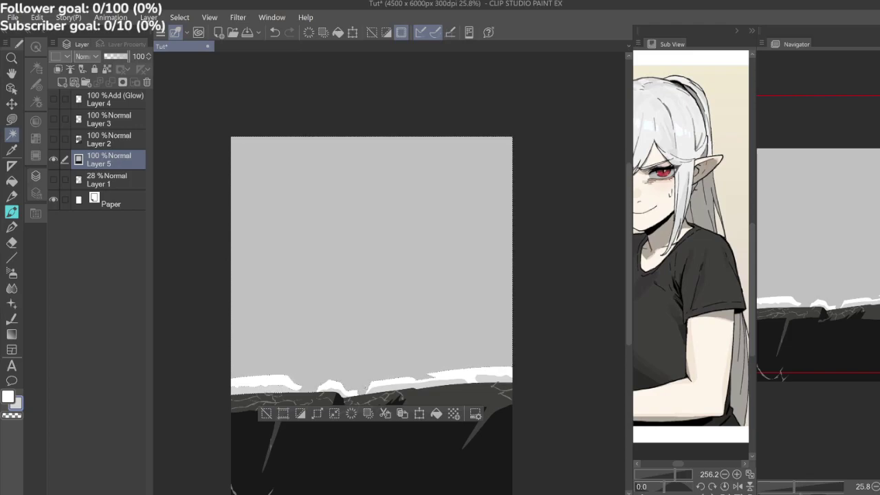
{"action": "left_click", "coordinate": [53, 139]}
{"action": "left_click", "coordinate": [54, 119]}
{"action": "left_click", "coordinate": [54, 99]}
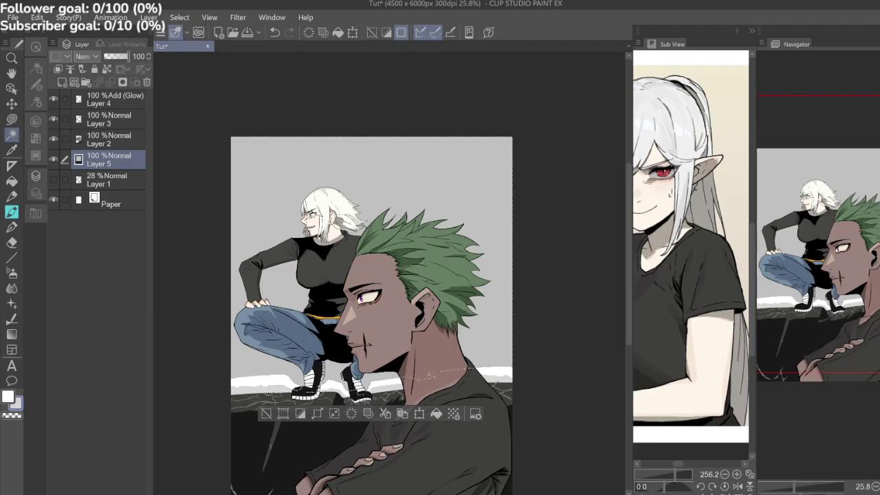
Lasso-fill the selected background behind the characters with a near-white grey and clear the selection.
{"action": "left_click", "coordinate": [12, 120]}
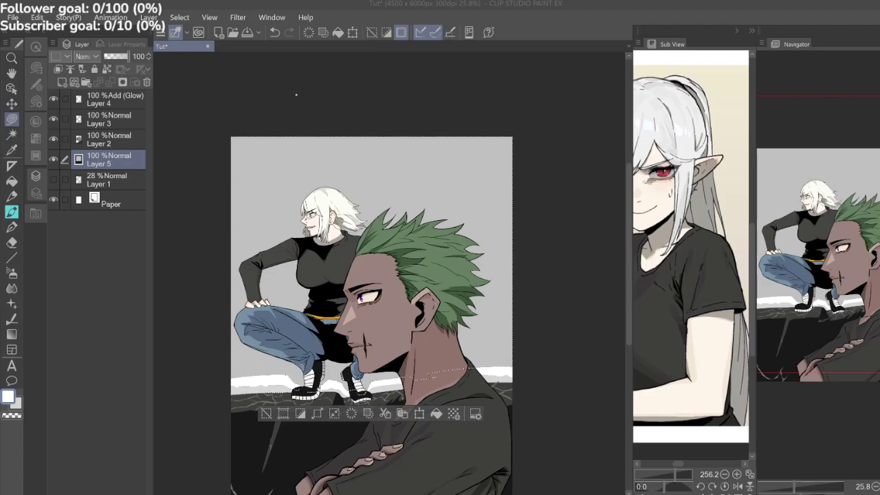
{"action": "mouse_move", "coordinate": [535, 114]}
{"action": "left_mouse_down"}
{"action": "mouse_move", "coordinate": [470, 80]}
{"action": "mouse_move", "coordinate": [253, 107]}
{"action": "mouse_move", "coordinate": [207, 165]}
{"action": "mouse_move", "coordinate": [193, 296]}
{"action": "mouse_move", "coordinate": [220, 371]}
{"action": "mouse_move", "coordinate": [274, 372]}
{"action": "left_mouse_up"}
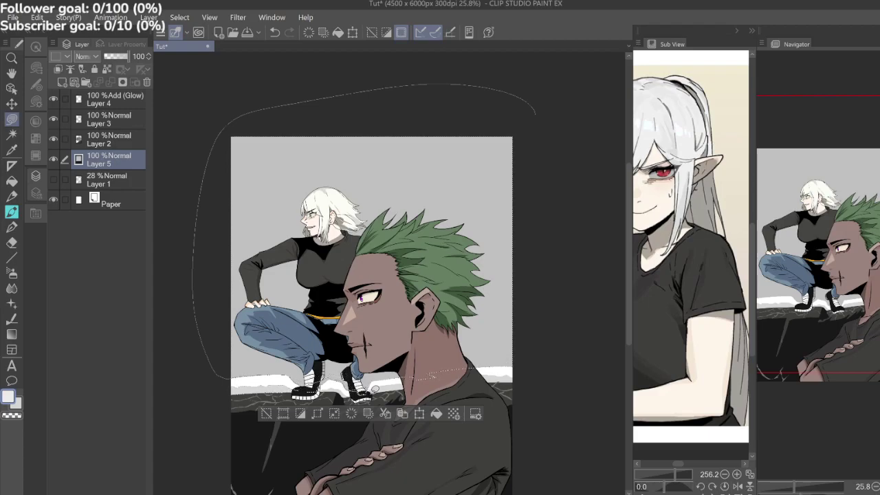
{"action": "left_click_drag", "start_coordinate": [417, 385], "coordinate": [479, 378]}
{"action": "mouse_move", "coordinate": [542, 328]}
{"action": "left_mouse_down"}
{"action": "mouse_move", "coordinate": [555, 182]}
{"action": "mouse_move", "coordinate": [552, 107]}
{"action": "left_mouse_up"}
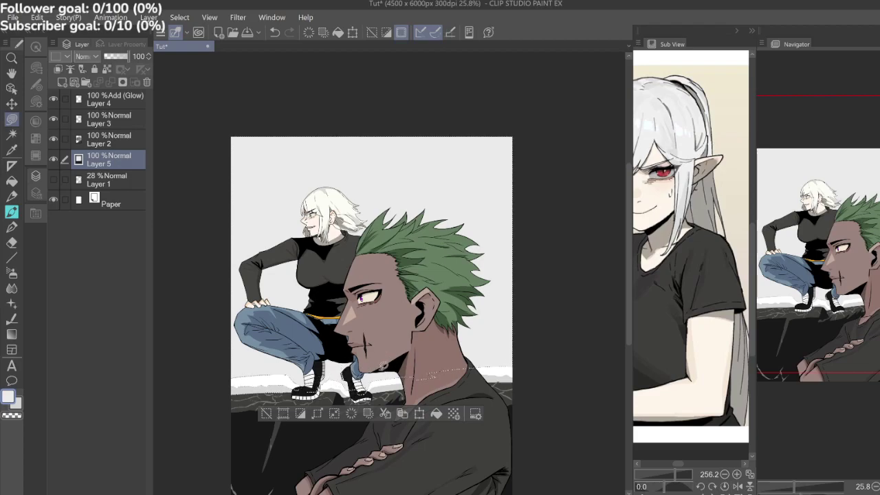
{"action": "mouse_move", "coordinate": [232, 367]}
{"action": "left_mouse_down"}
{"action": "mouse_move", "coordinate": [244, 374]}
{"action": "mouse_move", "coordinate": [287, 363]}
{"action": "mouse_move", "coordinate": [286, 355]}
{"action": "left_mouse_up"}
{"action": "left_click_drag", "start_coordinate": [372, 317], "coordinate": [340, 345]}
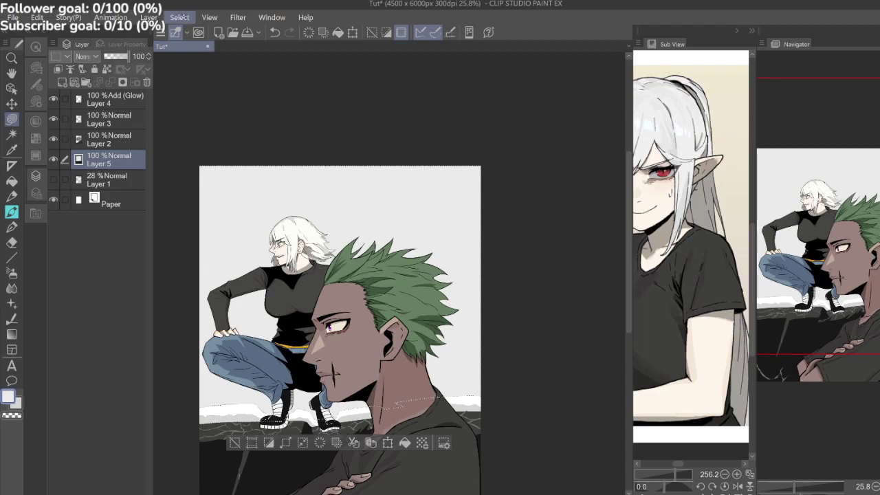
{"action": "left_click", "coordinate": [180, 17]}
{"action": "left_click", "coordinate": [199, 48]}
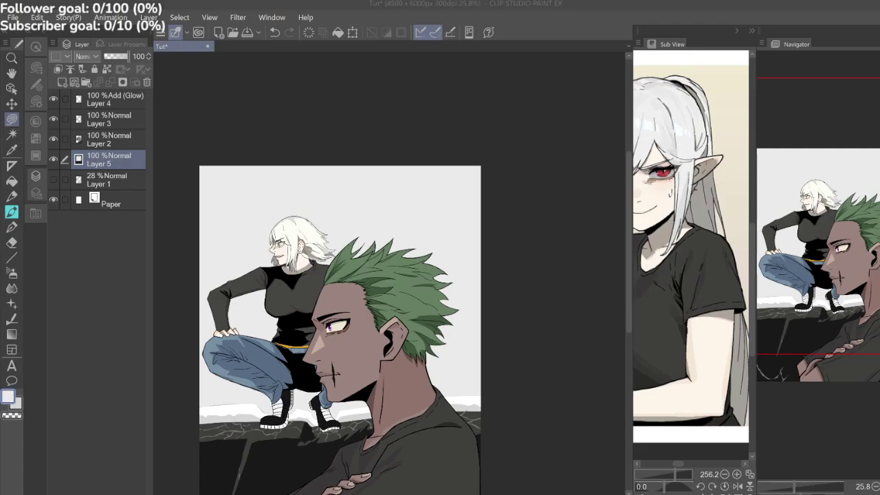
Set the fill colour to white and lasso-fill small slanted snowflakes across the pale background and the ledge's dark front.
{"action": "left_click", "coordinate": [308, 97]}
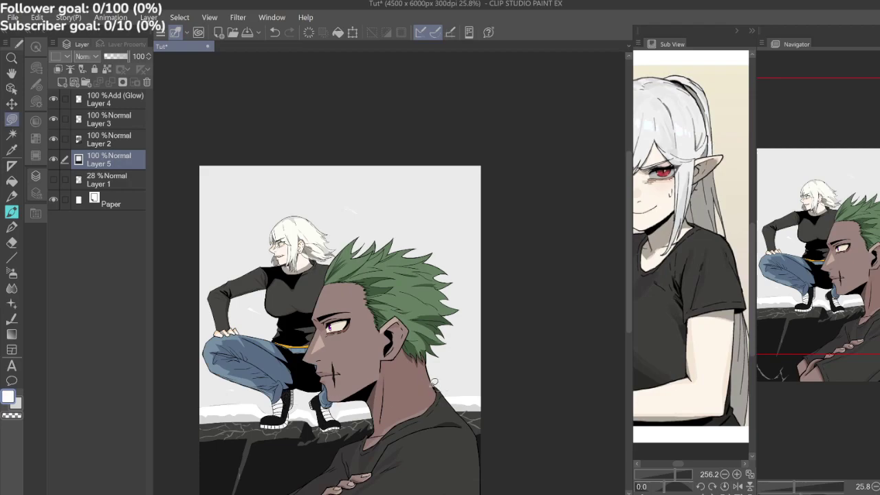
{"action": "left_click_drag", "start_coordinate": [445, 375], "coordinate": [465, 377]}
{"action": "left_click_drag", "start_coordinate": [428, 244], "coordinate": [456, 249]}
{"action": "mouse_move", "coordinate": [233, 248]}
{"action": "left_mouse_down"}
{"action": "mouse_move", "coordinate": [243, 269]}
{"action": "mouse_move", "coordinate": [231, 261]}
{"action": "mouse_move", "coordinate": [219, 282]}
{"action": "mouse_move", "coordinate": [209, 247]}
{"action": "left_mouse_up"}
{"action": "left_click_drag", "start_coordinate": [264, 456], "coordinate": [276, 461]}
Scatter more small white snowflakes over the ledge's dark front face, the lower canvas corners and the upper background.
{"action": "left_click_drag", "start_coordinate": [330, 392], "coordinate": [311, 297]}
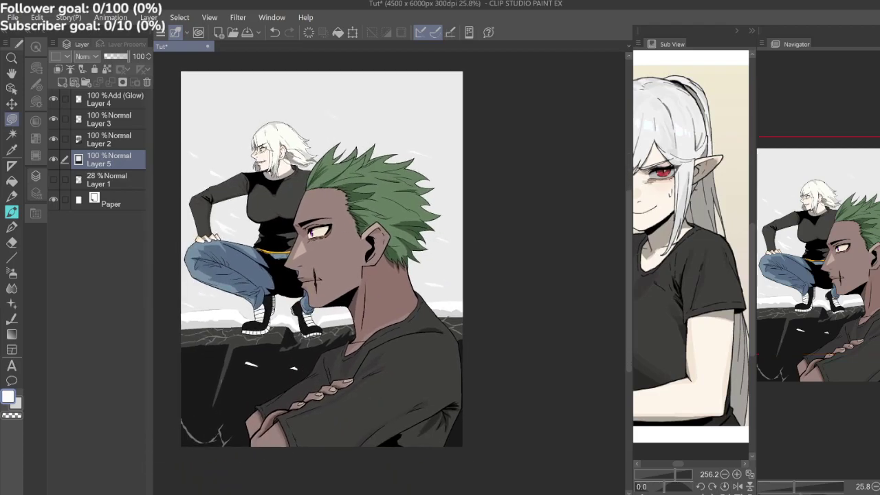
{"action": "left_click_drag", "start_coordinate": [192, 384], "coordinate": [182, 378]}
{"action": "left_click_drag", "start_coordinate": [220, 418], "coordinate": [234, 436]}
{"action": "left_click_drag", "start_coordinate": [462, 434], "coordinate": [450, 443]}
{"action": "left_click_drag", "start_coordinate": [214, 373], "coordinate": [202, 366]}
{"action": "left_click_drag", "start_coordinate": [238, 398], "coordinate": [222, 378]}
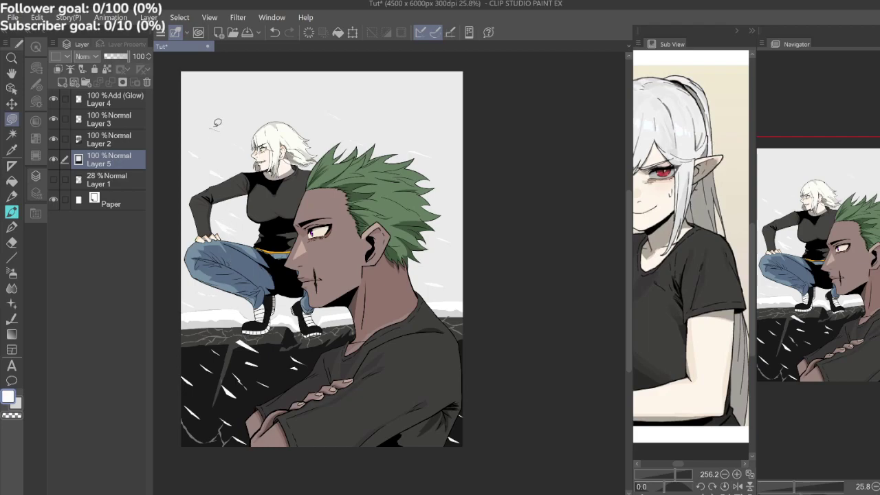
{"action": "mouse_move", "coordinate": [225, 102]}
{"action": "left_mouse_down"}
{"action": "mouse_move", "coordinate": [241, 114]}
{"action": "mouse_move", "coordinate": [229, 104]}
{"action": "left_mouse_up"}
{"action": "left_click_drag", "start_coordinate": [421, 110], "coordinate": [438, 120]}
Create a new layer above Layer 4 and lasso-fill larger white snowflakes over the man's sleeve and the ledge near the canvas's left edge.
{"action": "left_click", "coordinate": [110, 100]}
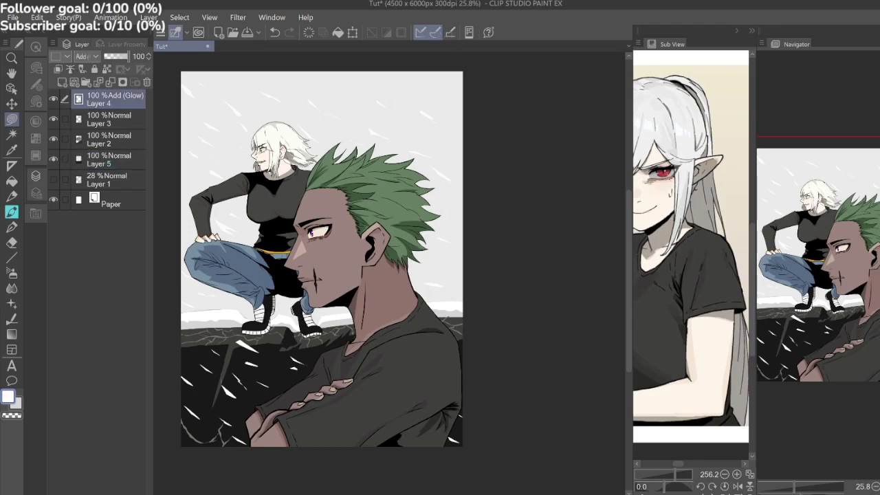
{"action": "key", "text": "ctrl+shift+n"}
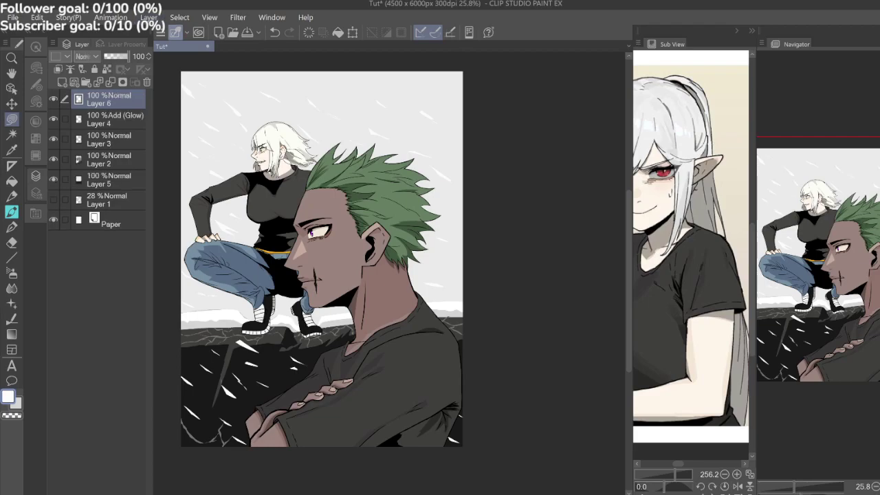
{"action": "mouse_move", "coordinate": [351, 373]}
{"action": "left_mouse_down"}
{"action": "mouse_move", "coordinate": [392, 376]}
{"action": "mouse_move", "coordinate": [338, 346]}
{"action": "mouse_move", "coordinate": [380, 377]}
{"action": "left_mouse_up"}
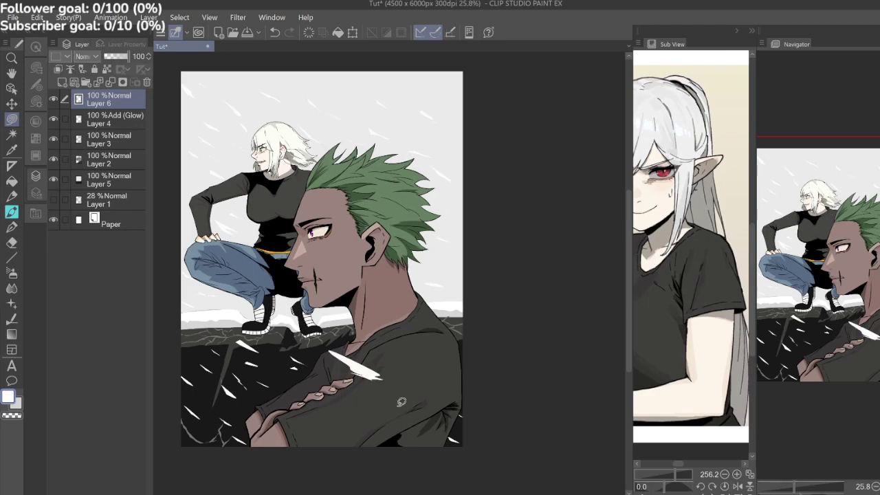
{"action": "left_click_drag", "start_coordinate": [230, 346], "coordinate": [189, 318]}
{"action": "mouse_move", "coordinate": [223, 211]}
{"action": "left_mouse_down"}
{"action": "mouse_move", "coordinate": [243, 215]}
{"action": "mouse_move", "coordinate": [228, 198]}
{"action": "mouse_move", "coordinate": [206, 197]}
{"action": "mouse_move", "coordinate": [222, 210]}
{"action": "left_mouse_up"}
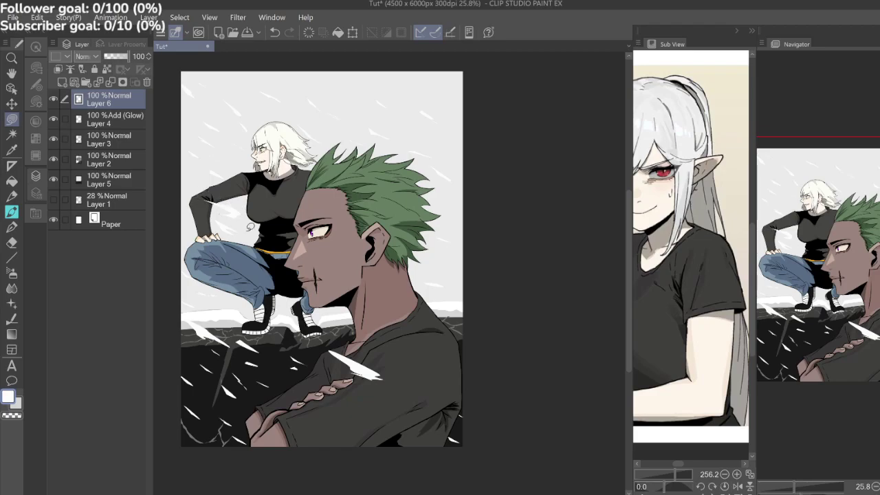
Add large slanted snowflakes beside the woman's head, around the man's hair, on his sleeve and on the ledge's front.
{"action": "mouse_move", "coordinate": [213, 132]}
{"action": "left_mouse_down"}
{"action": "mouse_move", "coordinate": [235, 141]}
{"action": "mouse_move", "coordinate": [232, 126]}
{"action": "mouse_move", "coordinate": [191, 121]}
{"action": "left_mouse_up"}
{"action": "mouse_move", "coordinate": [350, 146]}
{"action": "left_mouse_down"}
{"action": "mouse_move", "coordinate": [380, 149]}
{"action": "mouse_move", "coordinate": [339, 125]}
{"action": "mouse_move", "coordinate": [359, 146]}
{"action": "left_mouse_up"}
{"action": "mouse_move", "coordinate": [426, 234]}
{"action": "left_mouse_down"}
{"action": "mouse_move", "coordinate": [436, 231]}
{"action": "mouse_move", "coordinate": [427, 230]}
{"action": "left_mouse_up"}
{"action": "left_click_drag", "start_coordinate": [426, 400], "coordinate": [461, 403]}
{"action": "mouse_move", "coordinate": [335, 441]}
{"action": "left_mouse_down"}
{"action": "mouse_move", "coordinate": [365, 444]}
{"action": "mouse_move", "coordinate": [330, 434]}
{"action": "mouse_move", "coordinate": [337, 442]}
{"action": "left_mouse_up"}
{"action": "mouse_move", "coordinate": [215, 415]}
{"action": "left_mouse_down"}
{"action": "mouse_move", "coordinate": [228, 410]}
{"action": "mouse_move", "coordinate": [229, 419]}
{"action": "left_mouse_up"}
{"action": "mouse_move", "coordinate": [172, 346]}
{"action": "left_mouse_down"}
{"action": "mouse_move", "coordinate": [195, 348]}
{"action": "mouse_move", "coordinate": [171, 343]}
{"action": "left_mouse_up"}
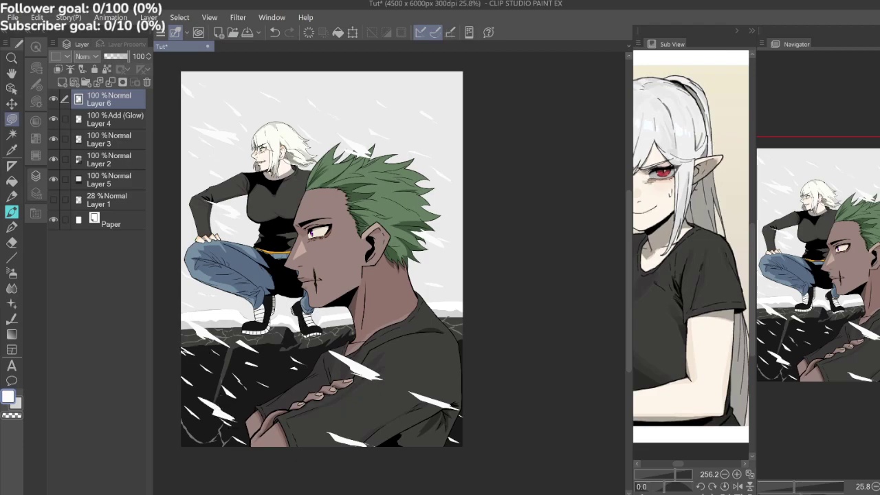
Lasso-fill further foreground snowflakes in the upper background, across the woman's torso and jeans, and over the man's face and neck.
{"action": "mouse_move", "coordinate": [344, 89]}
{"action": "left_mouse_down"}
{"action": "mouse_move", "coordinate": [358, 80]}
{"action": "mouse_move", "coordinate": [304, 60]}
{"action": "mouse_move", "coordinate": [336, 86]}
{"action": "left_mouse_up"}
{"action": "left_click_drag", "start_coordinate": [282, 199], "coordinate": [277, 199]}
{"action": "mouse_move", "coordinate": [241, 272]}
{"action": "left_mouse_down"}
{"action": "mouse_move", "coordinate": [286, 288]}
{"action": "mouse_move", "coordinate": [349, 282]}
{"action": "mouse_move", "coordinate": [419, 289]}
{"action": "mouse_move", "coordinate": [403, 349]}
{"action": "mouse_move", "coordinate": [387, 304]}
{"action": "left_mouse_up"}
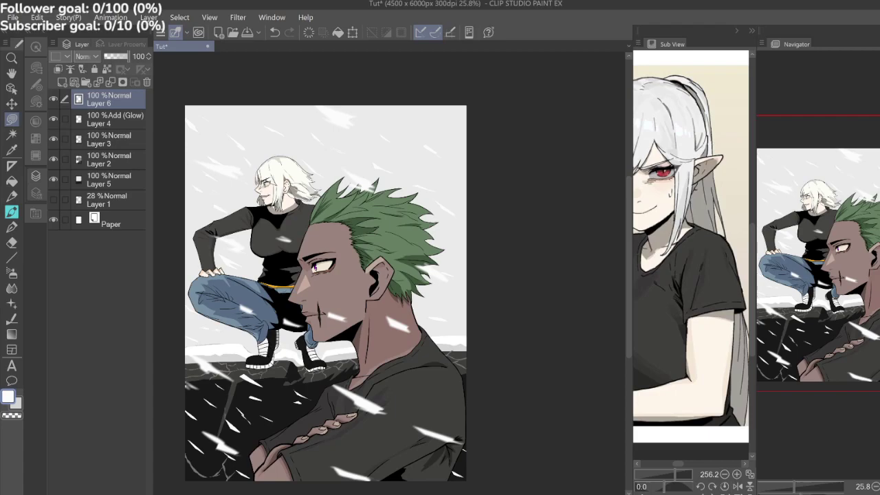
Try a filter on Layer 5, the layer directly below Layer 2.
{"action": "left_click", "coordinate": [110, 180]}
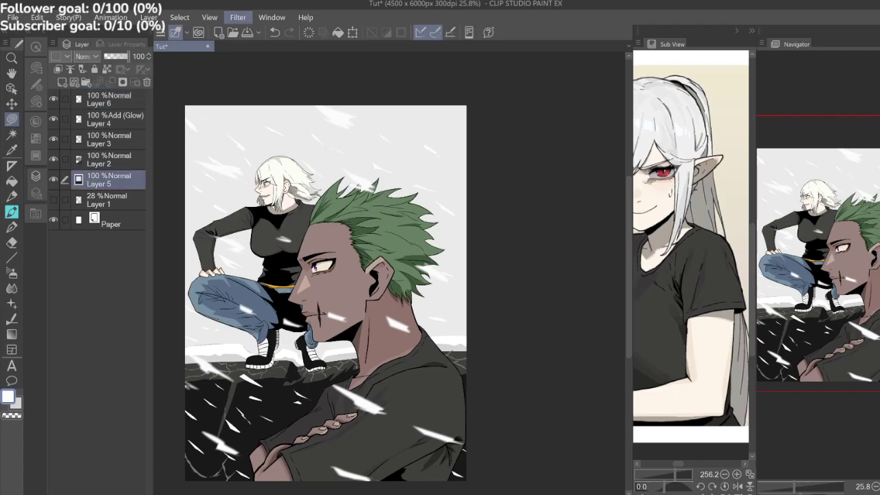
{"action": "left_click", "coordinate": [344, 55]}
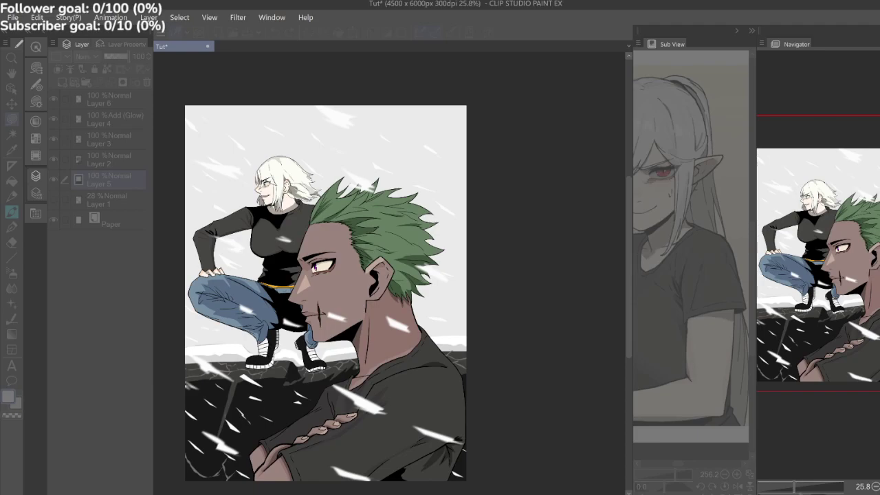
{"action": "left_click_drag", "start_coordinate": [326, 275], "coordinate": [392, 255]}
{"action": "scroll", "coordinate": [474, 269], "scroll_direction": "down", "scroll_amount": 1}
{"action": "scroll", "coordinate": [512, 313], "scroll_direction": "down", "scroll_amount": 3}
{"action": "scroll", "coordinate": [516, 330], "scroll_direction": "up", "scroll_amount": 2}
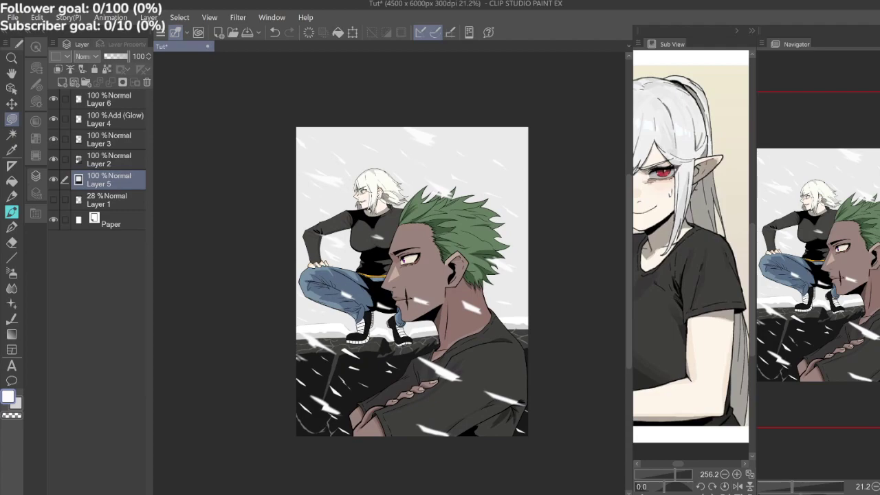
Create a new layer above Layer 4 and sample the background's pale grey as the drawing colour.
{"action": "left_click", "coordinate": [115, 120]}
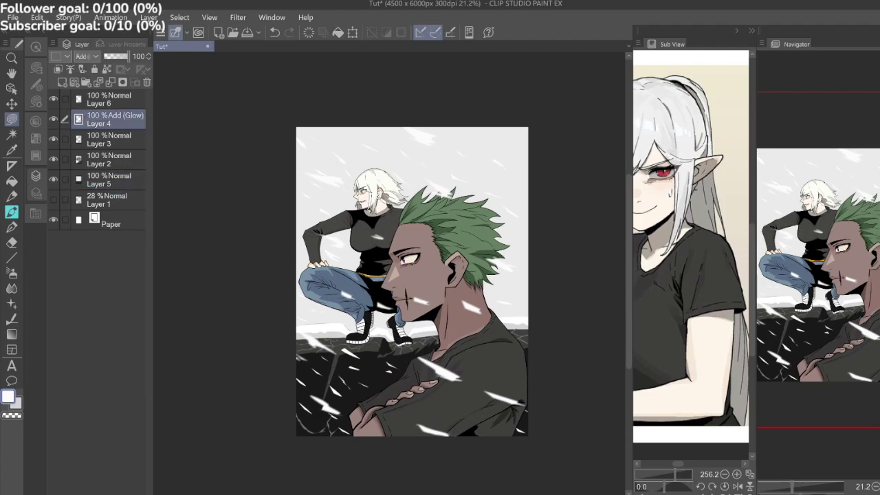
{"action": "key", "text": "ctrl+shift+n"}
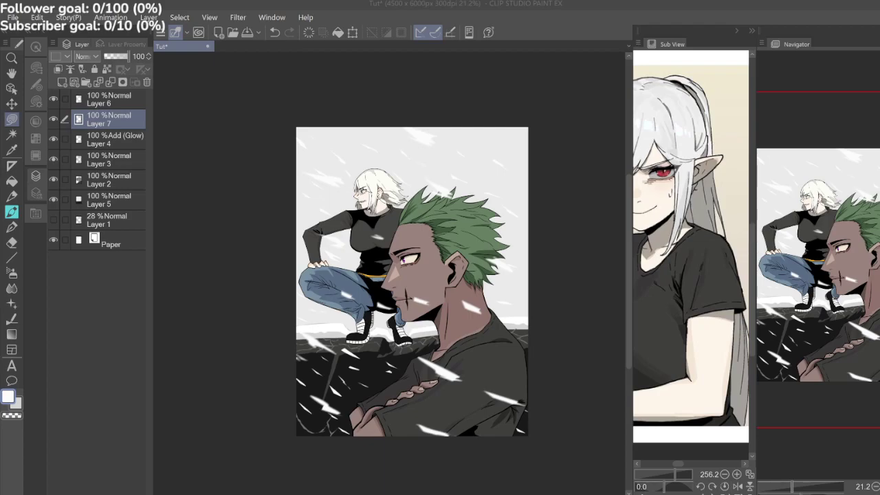
{"action": "left_click", "coordinate": [474, 165], "text": "alt"}
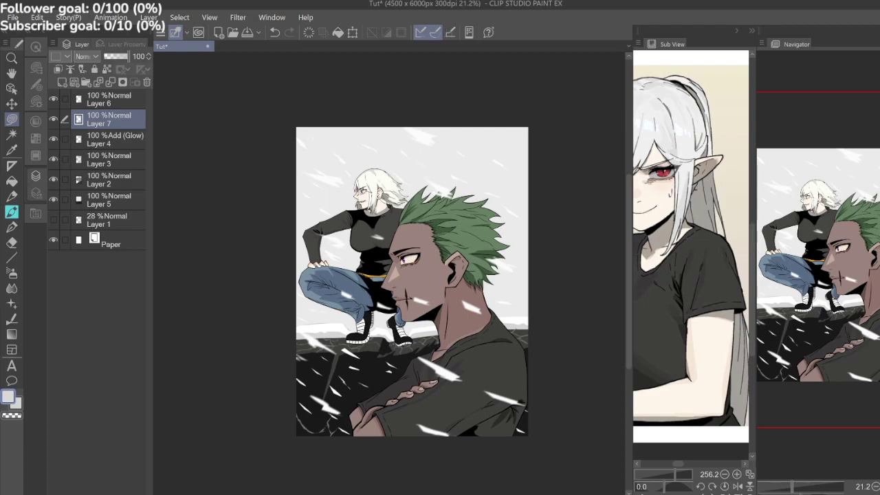
Choose the fluffy watercolour cloud brush 水彩わた雲(ふわふわ) for painting mist.
{"action": "key", "text": "p"}
{"action": "left_click", "coordinate": [36, 68]}
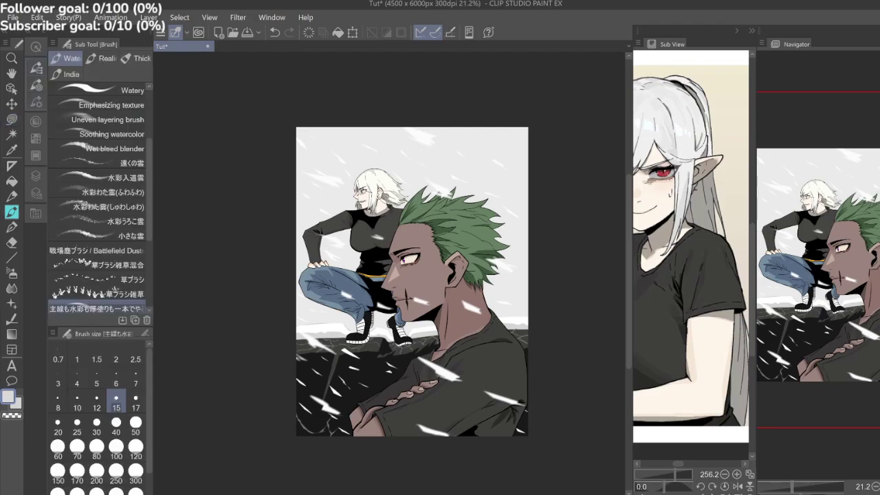
{"action": "scroll", "coordinate": [114, 144], "scroll_direction": "down", "scroll_amount": 5}
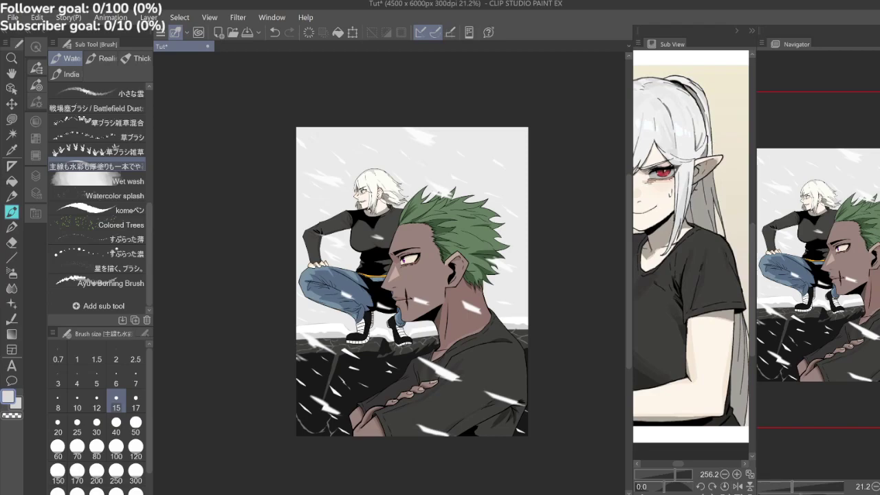
{"action": "left_click", "coordinate": [96, 196]}
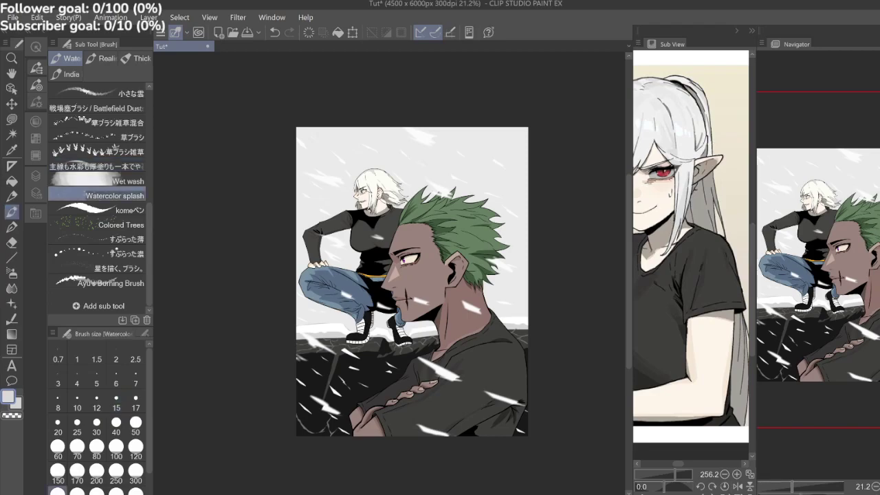
{"action": "left_click", "coordinate": [97, 181]}
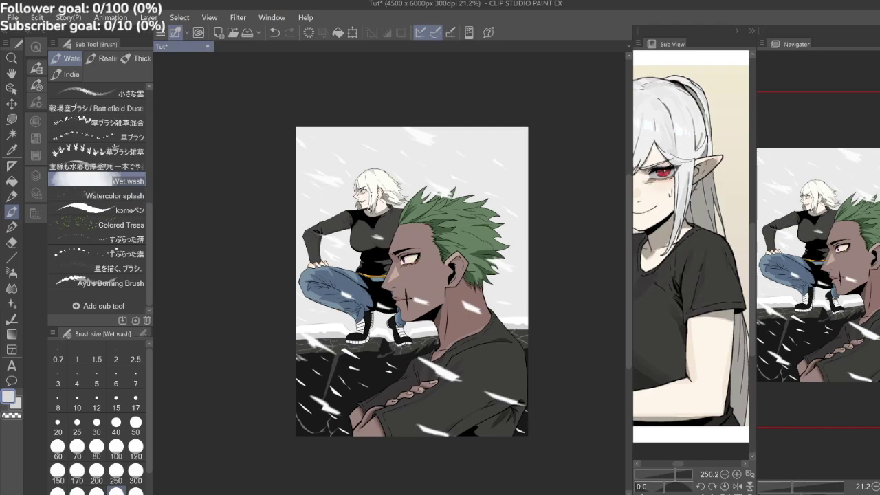
{"action": "scroll", "coordinate": [97, 175], "scroll_direction": "up", "scroll_amount": 3}
{"action": "left_click", "coordinate": [97, 158]}
{"action": "left_click", "coordinate": [97, 172]}
{"action": "left_click", "coordinate": [77, 473]}
{"action": "left_click", "coordinate": [97, 143]}
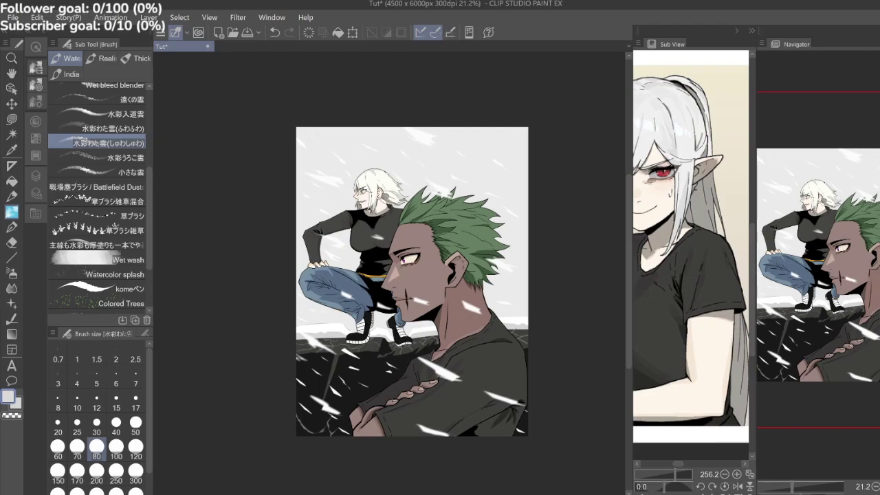
{"action": "left_click", "coordinate": [97, 128]}
{"action": "left_click", "coordinate": [35, 176]}
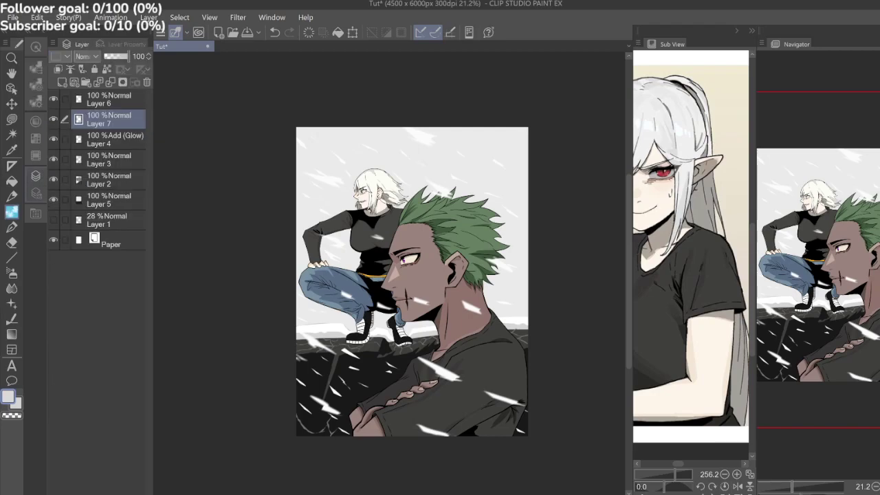
Enlarge the fluffy cloud brush to a size above 300.
{"action": "left_click", "coordinate": [36, 67]}
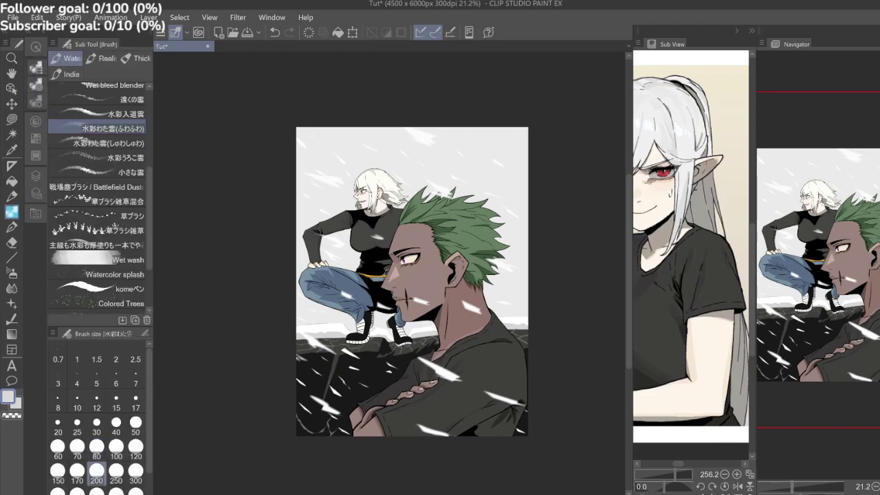
{"action": "left_click", "coordinate": [117, 472]}
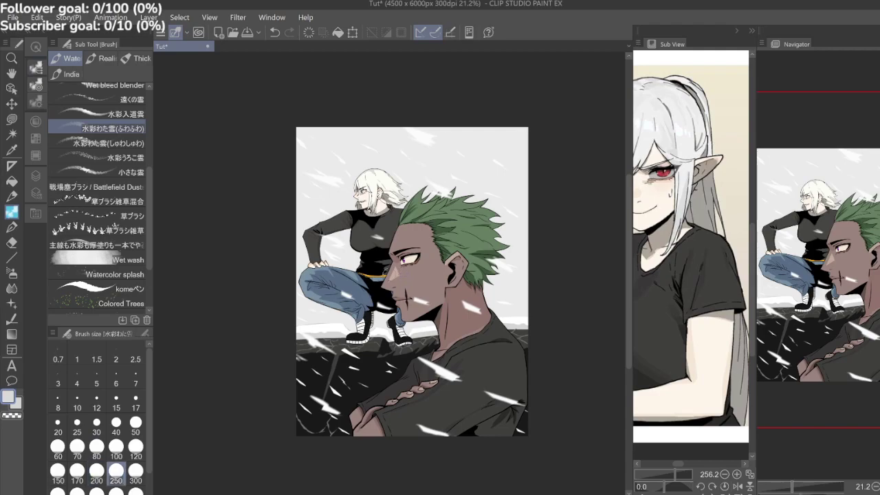
{"action": "left_click", "coordinate": [57, 491]}
{"action": "scroll", "coordinate": [453, 273], "scroll_direction": "down", "scroll_amount": 2}
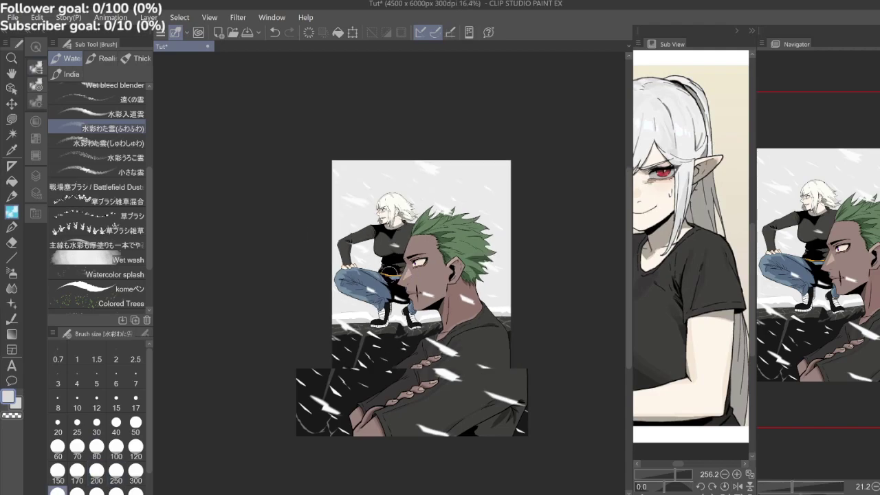
Reduce the opacity of the new mist layer, Layer 7, to 45%.
{"action": "left_click", "coordinate": [36, 176]}
{"action": "left_click_drag", "start_coordinate": [392, 274], "coordinate": [362, 282]}
{"action": "left_click", "coordinate": [110, 57]}
{"action": "left_click_drag", "start_coordinate": [111, 56], "coordinate": [114, 55]}
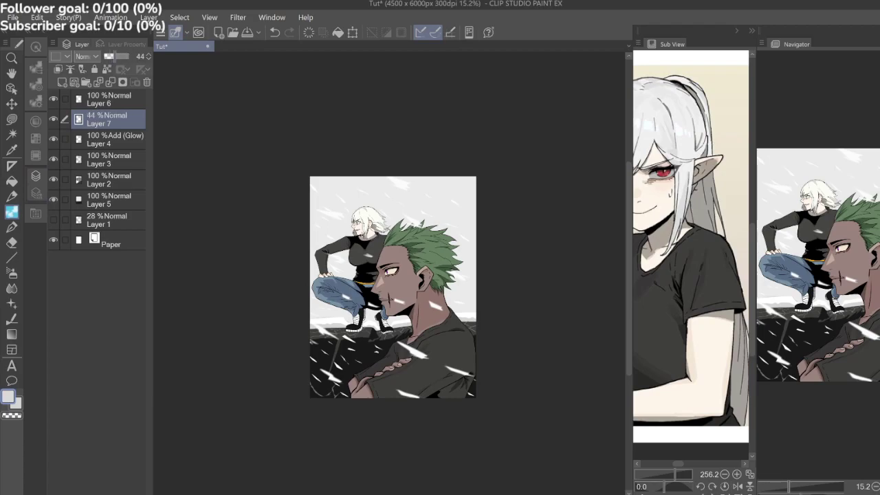
{"action": "left_click_drag", "start_coordinate": [113, 56], "coordinate": [113, 56]}
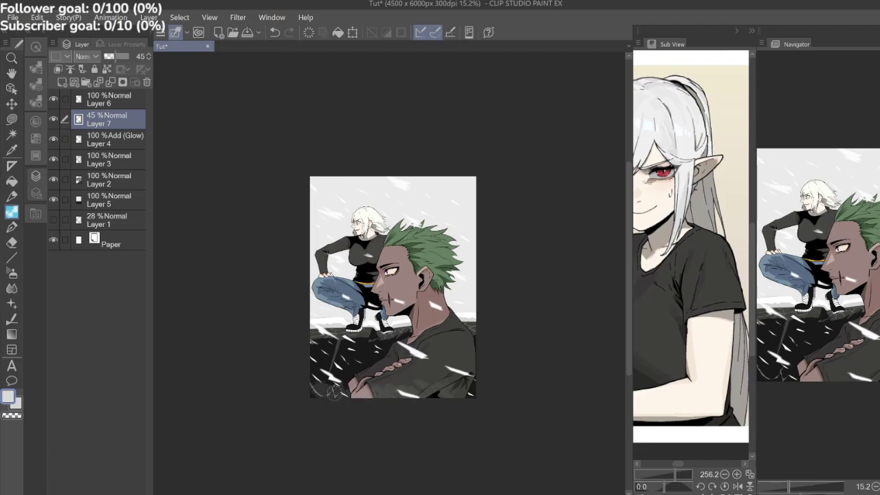
Paint soft pale mist over the lower part of the man's sleeve along the canvas's bottom edge.
{"action": "scroll", "coordinate": [426, 386], "scroll_direction": "up", "scroll_amount": 2}
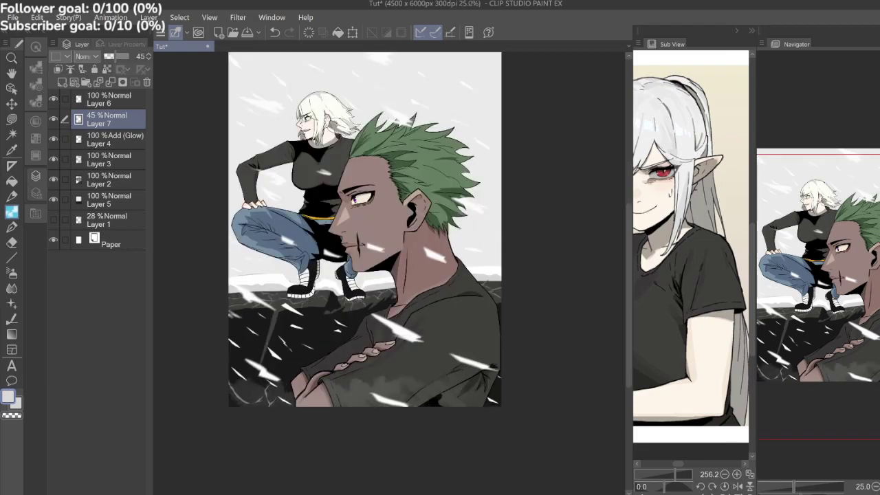
{"action": "mouse_move", "coordinate": [430, 382]}
{"action": "left_mouse_down"}
{"action": "mouse_move", "coordinate": [407, 371]}
{"action": "mouse_move", "coordinate": [416, 391]}
{"action": "mouse_move", "coordinate": [439, 386]}
{"action": "mouse_move", "coordinate": [484, 408]}
{"action": "mouse_move", "coordinate": [496, 399]}
{"action": "mouse_move", "coordinate": [435, 366]}
{"action": "left_mouse_up"}
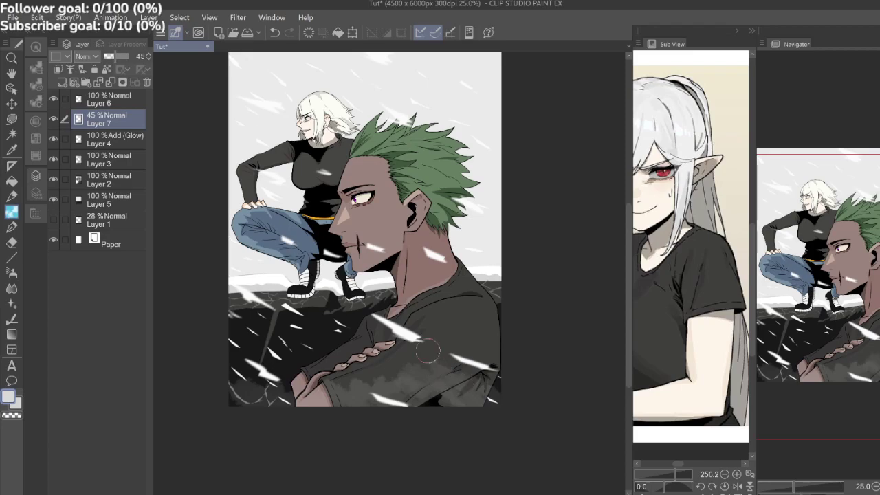
{"action": "left_click_drag", "start_coordinate": [434, 251], "coordinate": [435, 316]}
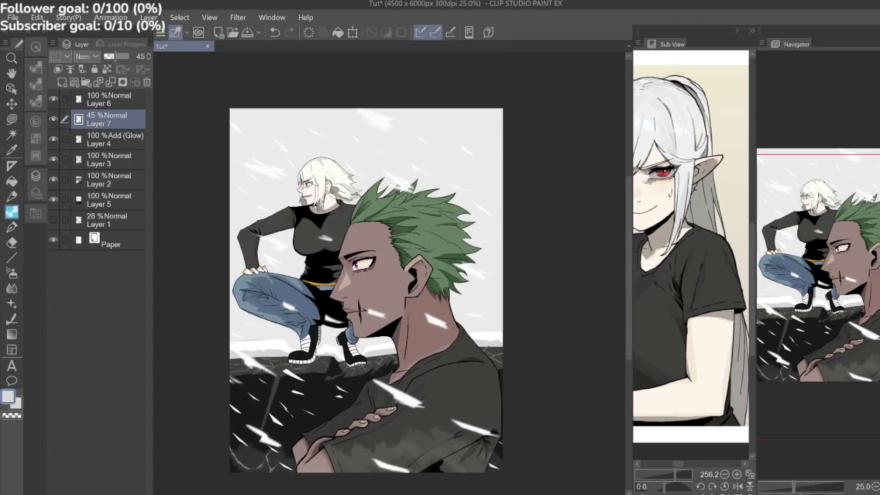
{"action": "scroll", "coordinate": [435, 317], "scroll_direction": "up", "scroll_amount": 3}
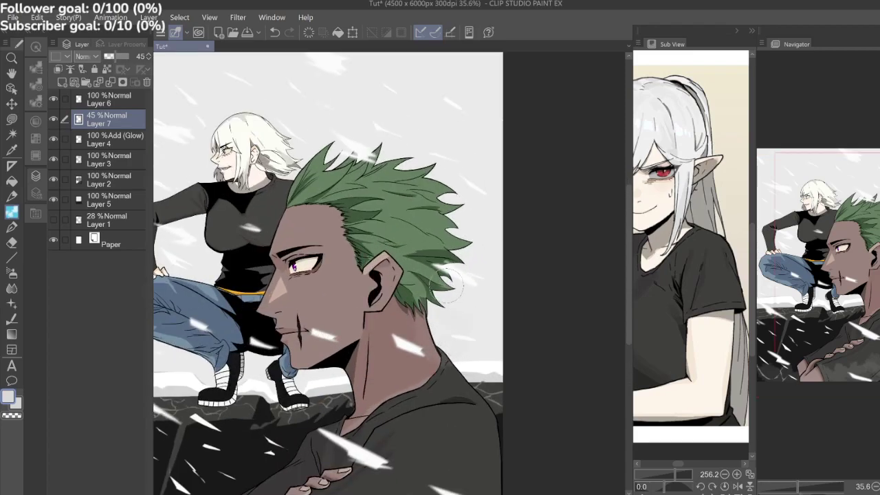
Set Layer 7's opacity to 57% and brush mist over the ledge's lower corner and beneath the woman's boots.
{"action": "left_click", "coordinate": [118, 56]}
{"action": "left_click_drag", "start_coordinate": [351, 289], "coordinate": [366, 196]}
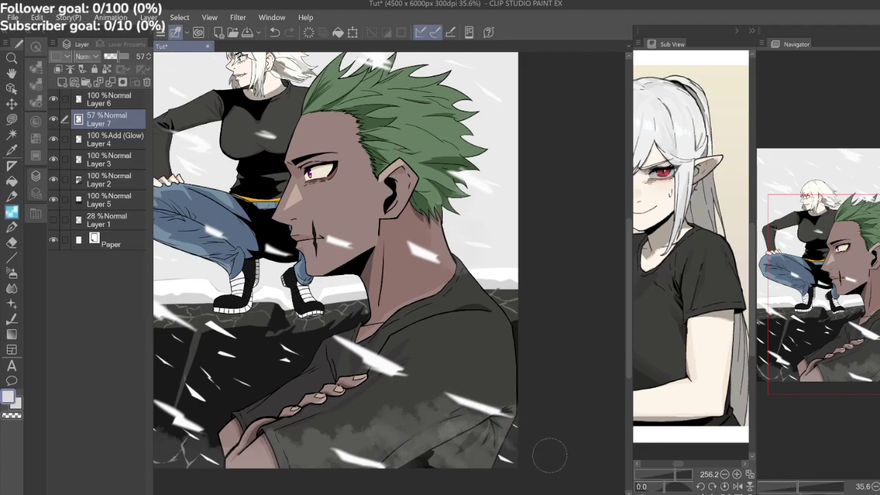
{"action": "left_click_drag", "start_coordinate": [324, 357], "coordinate": [438, 341]}
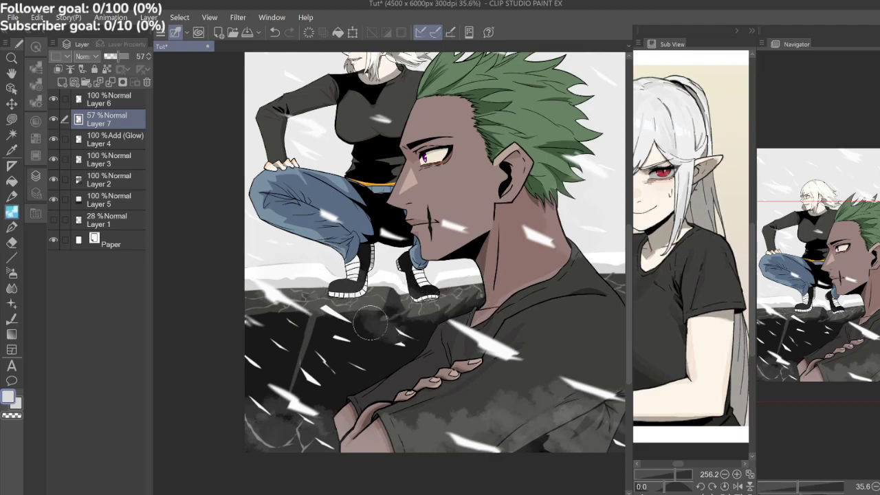
{"action": "mouse_move", "coordinate": [407, 324]}
{"action": "left_mouse_down"}
{"action": "mouse_move", "coordinate": [399, 318]}
{"action": "mouse_move", "coordinate": [418, 321]}
{"action": "mouse_move", "coordinate": [366, 340]}
{"action": "left_mouse_up"}
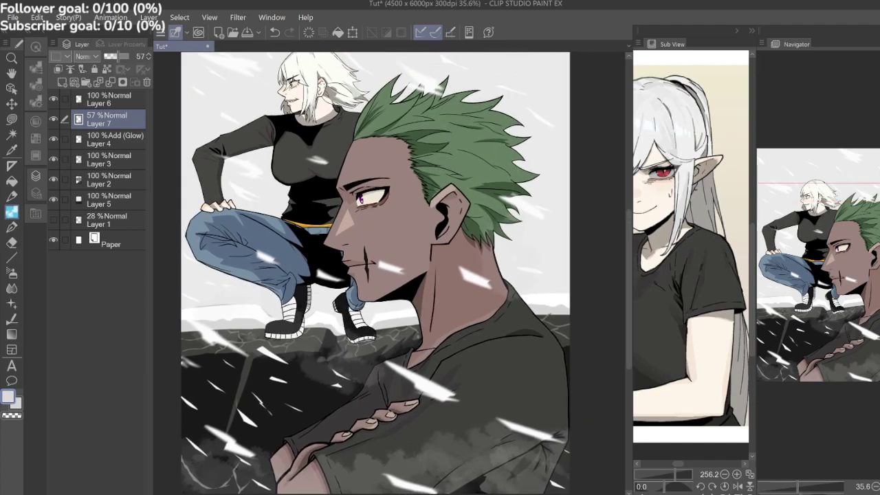
{"action": "mouse_move", "coordinate": [543, 288]}
{"action": "left_mouse_down"}
{"action": "mouse_move", "coordinate": [560, 324]}
{"action": "mouse_move", "coordinate": [534, 305]}
{"action": "mouse_move", "coordinate": [537, 322]}
{"action": "mouse_move", "coordinate": [519, 306]}
{"action": "left_mouse_up"}
{"action": "mouse_move", "coordinate": [390, 322]}
{"action": "left_mouse_down"}
{"action": "mouse_move", "coordinate": [375, 341]}
{"action": "mouse_move", "coordinate": [383, 312]}
{"action": "left_mouse_up"}
{"action": "left_click_drag", "start_coordinate": [278, 109], "coordinate": [312, 274]}
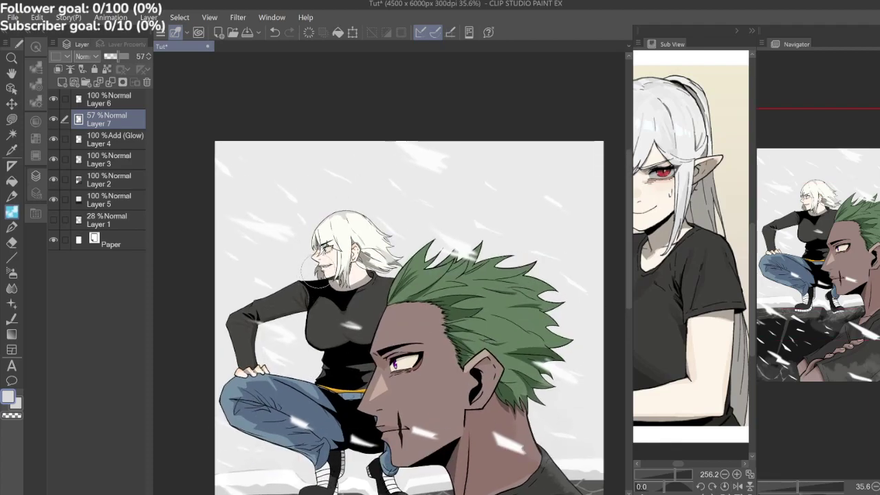
Reduce the cloud brush to size 80 and try a darker grey puff of breath in front of the woman's mouth.
{"action": "scroll", "coordinate": [315, 272], "scroll_direction": "up", "scroll_amount": 2}
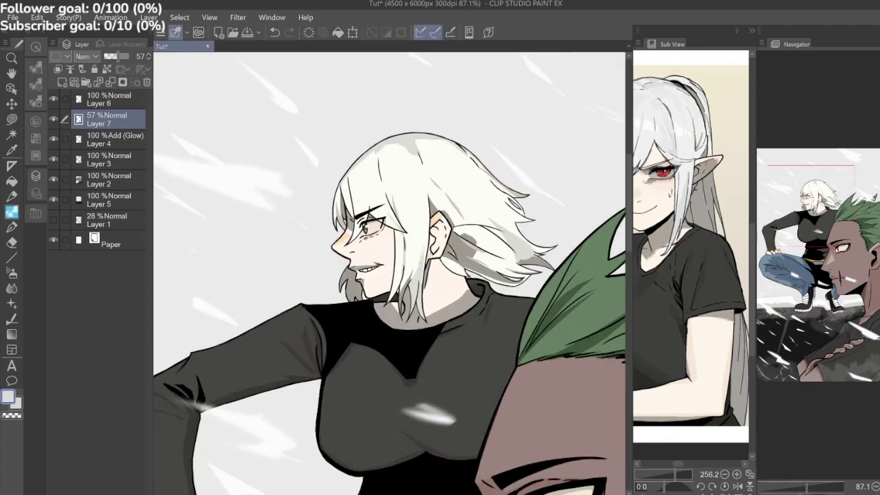
{"action": "left_click", "coordinate": [36, 85]}
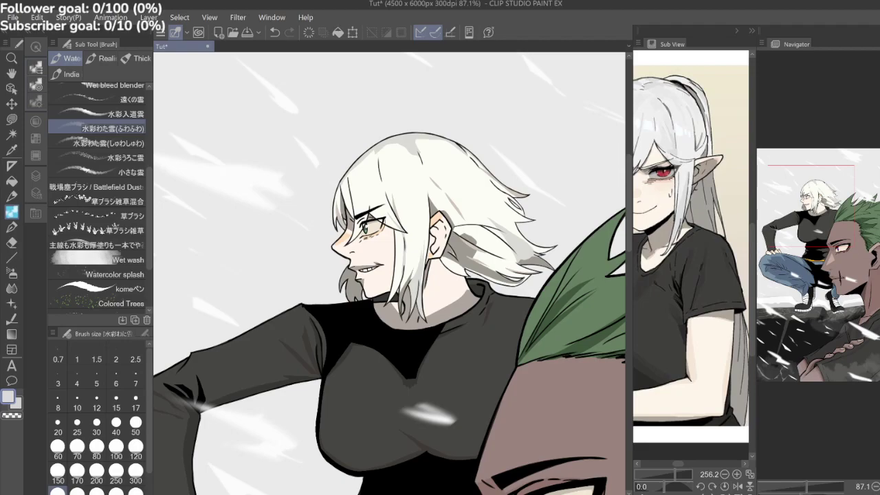
{"action": "left_click", "coordinate": [96, 426]}
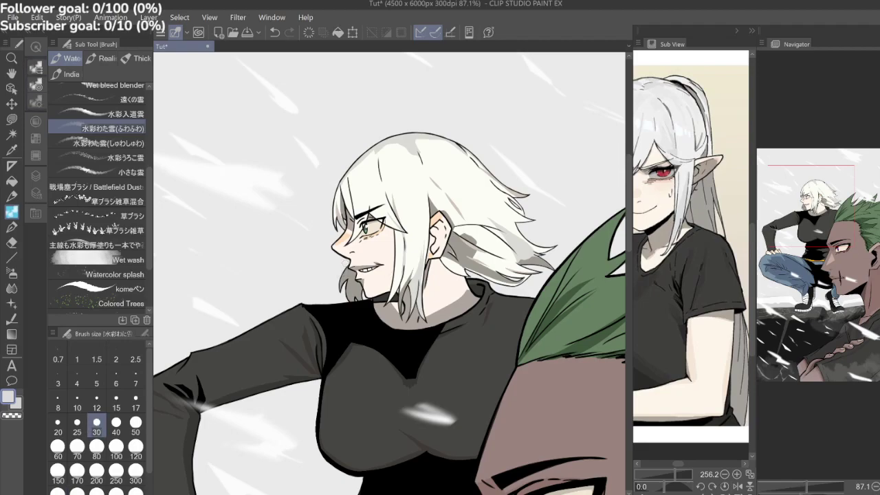
{"action": "left_click", "coordinate": [96, 450]}
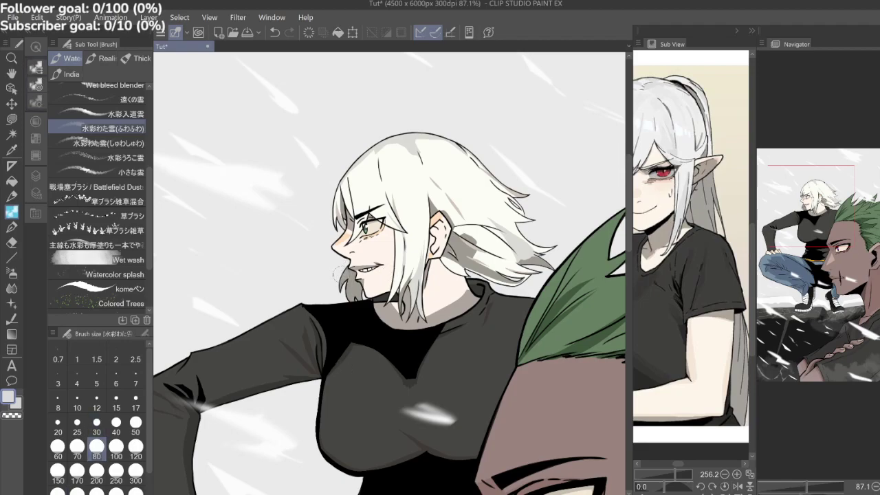
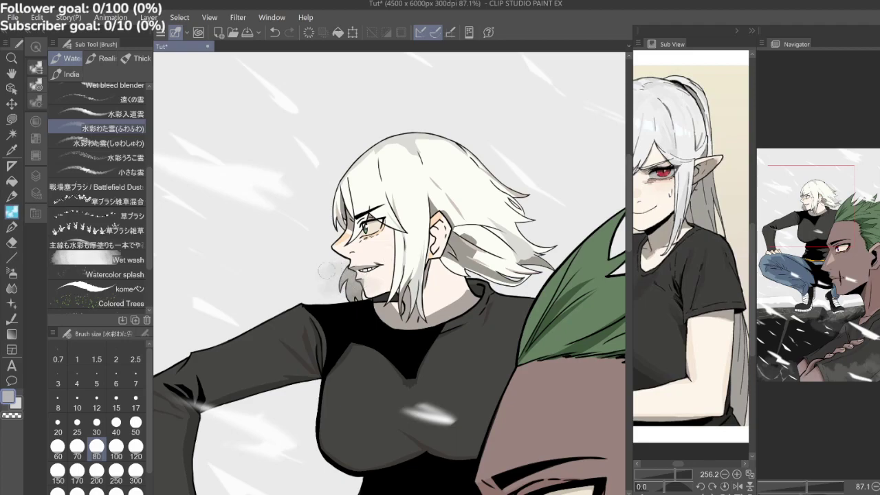
Undo the grey breath strokes in front of the woman's mouth.
{"action": "scroll", "coordinate": [364, 260], "scroll_direction": "down", "scroll_amount": 5}
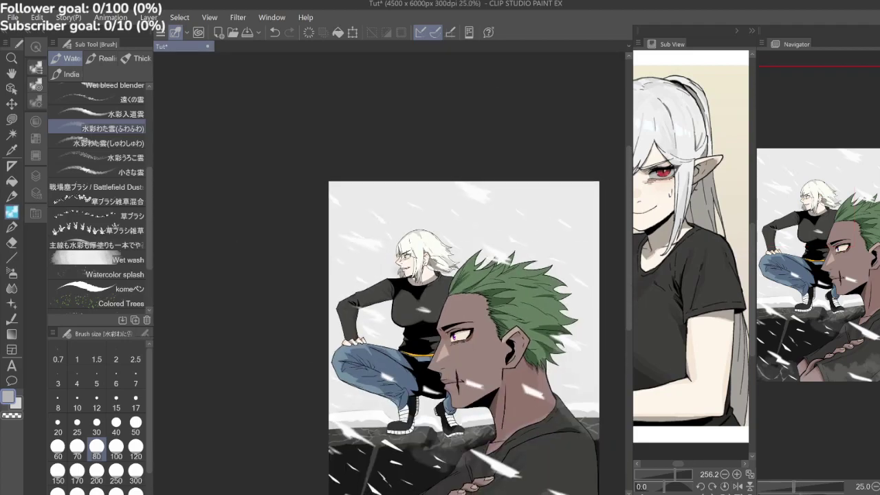
{"action": "scroll", "coordinate": [413, 279], "scroll_direction": "up", "scroll_amount": 5}
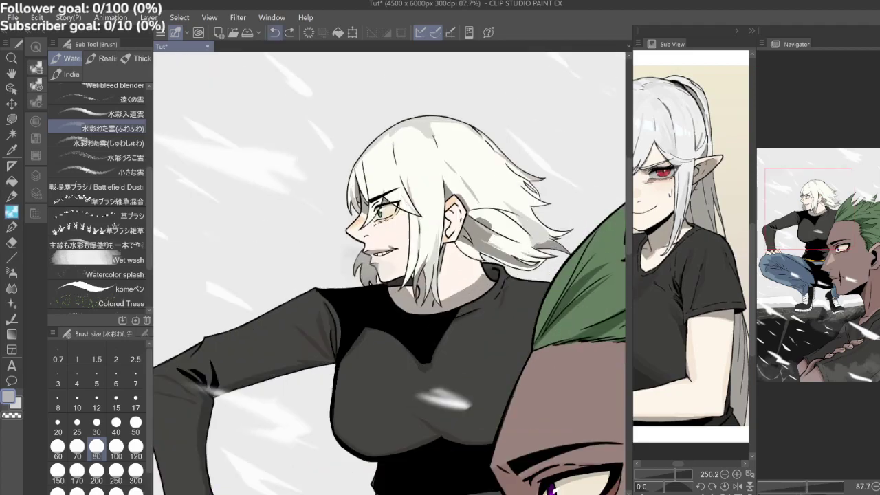
{"action": "key", "text": "ctrl+z"}
{"action": "key", "text": "ctrl+z"}
{"action": "key", "text": "ctrl+z"}
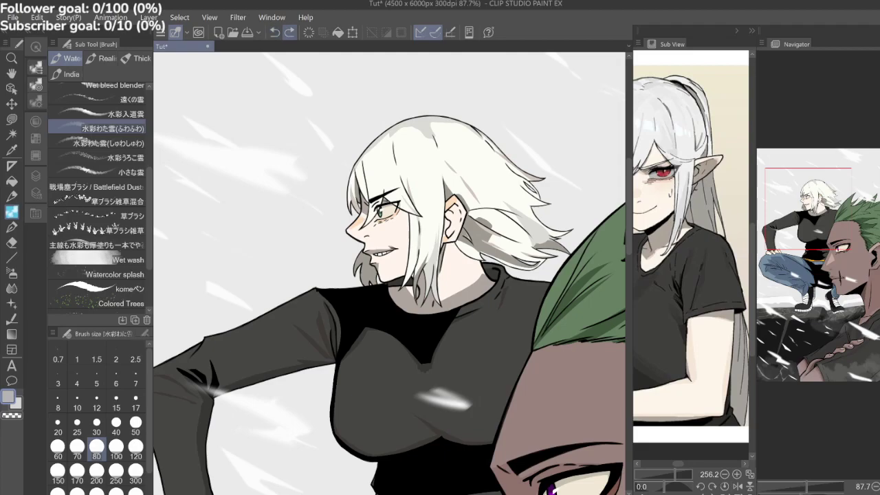
{"action": "scroll", "coordinate": [402, 240], "scroll_direction": "down", "scroll_amount": 3}
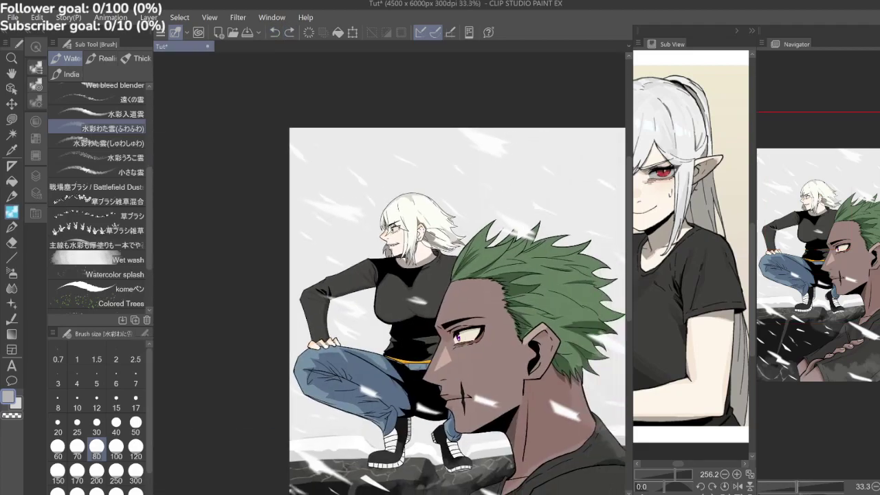
Raise Layer 7's opacity to 74% for painting the woman's breath.
{"action": "left_click", "coordinate": [36, 176]}
{"action": "left_click_drag", "start_coordinate": [119, 56], "coordinate": [123, 56]}
{"action": "left_click_drag", "start_coordinate": [426, 310], "coordinate": [361, 213]}
{"action": "left_click_drag", "start_coordinate": [394, 180], "coordinate": [442, 288]}
{"action": "scroll", "coordinate": [439, 268], "scroll_direction": "up", "scroll_amount": 2}
{"action": "scroll", "coordinate": [280, 188], "scroll_direction": "up", "scroll_amount": 3}
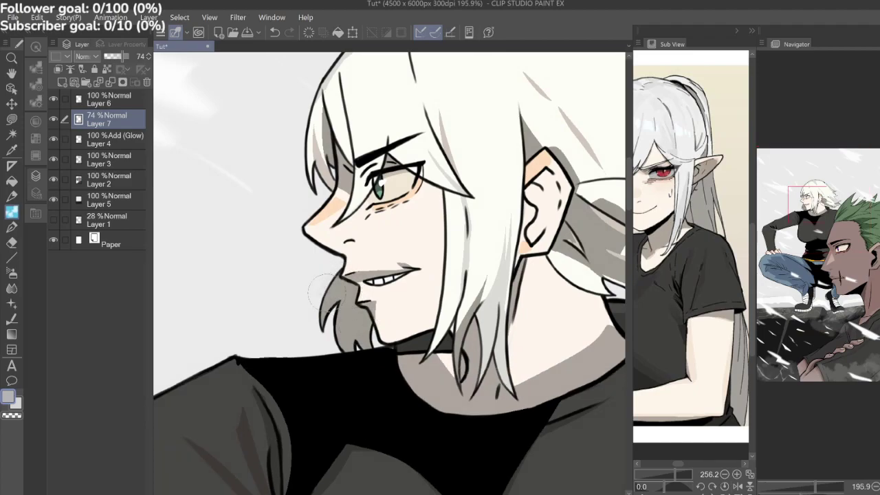
Try brushing a grey and near-white puff of breath in front of the woman's mouth and chin on Layer 7.
{"action": "mouse_move", "coordinate": [322, 290]}
{"action": "left_mouse_down"}
{"action": "mouse_move", "coordinate": [311, 288]}
{"action": "mouse_move", "coordinate": [303, 303]}
{"action": "left_mouse_up"}
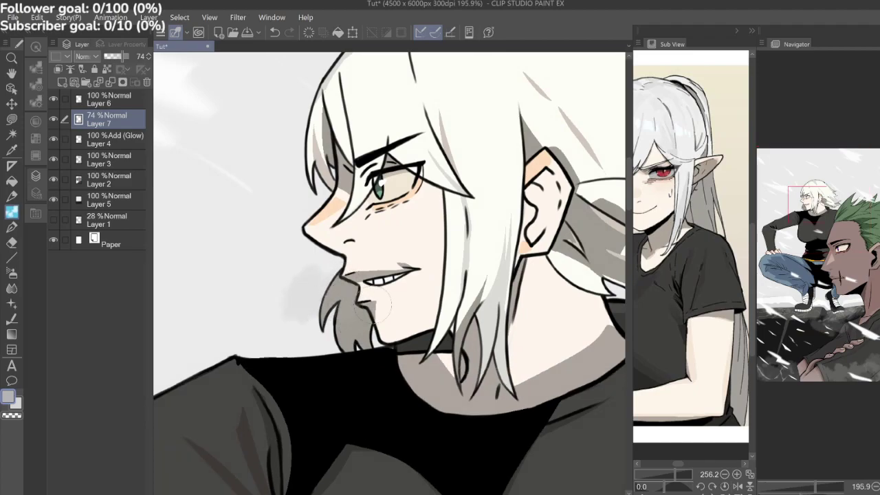
{"action": "key", "text": "alt+Tab"}
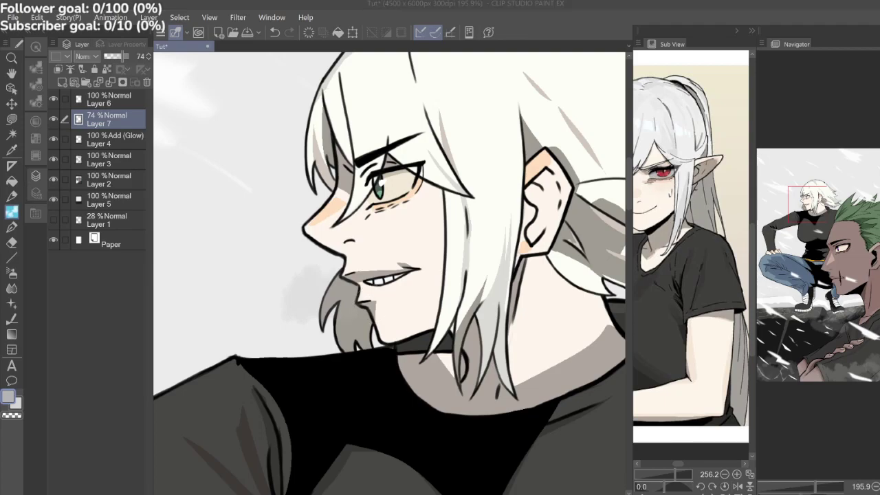
{"action": "left_click", "coordinate": [307, 109], "text": "alt"}
{"action": "mouse_move", "coordinate": [325, 290]}
{"action": "left_mouse_down"}
{"action": "mouse_move", "coordinate": [288, 287]}
{"action": "mouse_move", "coordinate": [296, 303]}
{"action": "mouse_move", "coordinate": [325, 315]}
{"action": "mouse_move", "coordinate": [300, 308]}
{"action": "mouse_move", "coordinate": [375, 309]}
{"action": "mouse_move", "coordinate": [354, 265]}
{"action": "left_mouse_up"}
{"action": "left_click_drag", "start_coordinate": [316, 293], "coordinate": [351, 320]}
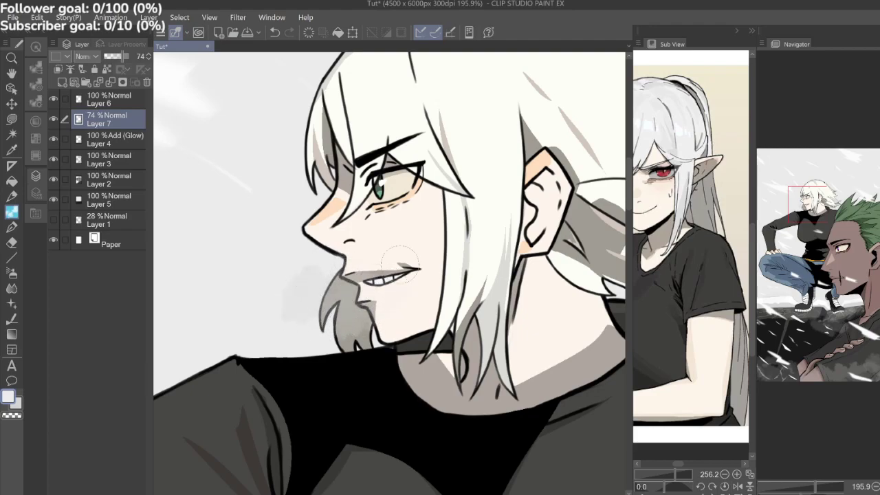
{"action": "scroll", "coordinate": [450, 266], "scroll_direction": "down", "scroll_amount": 3}
{"action": "scroll", "coordinate": [436, 281], "scroll_direction": "down", "scroll_amount": 4}
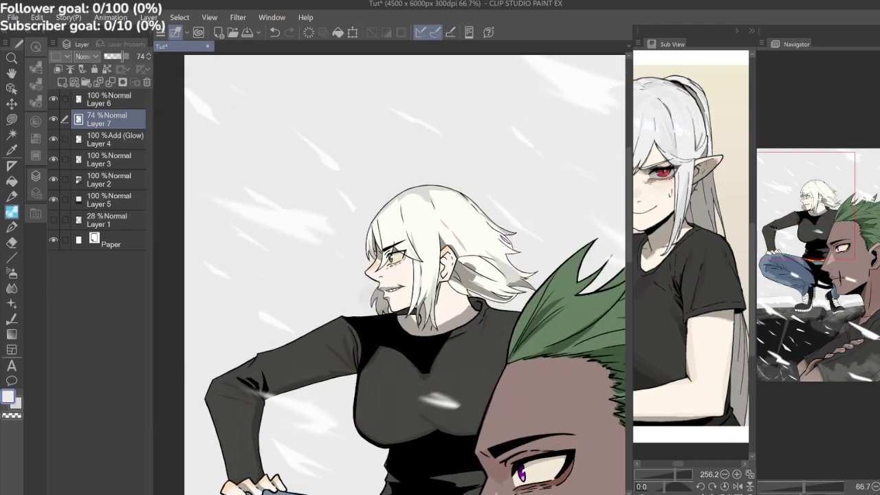
{"action": "scroll", "coordinate": [473, 265], "scroll_direction": "up", "scroll_amount": 1}
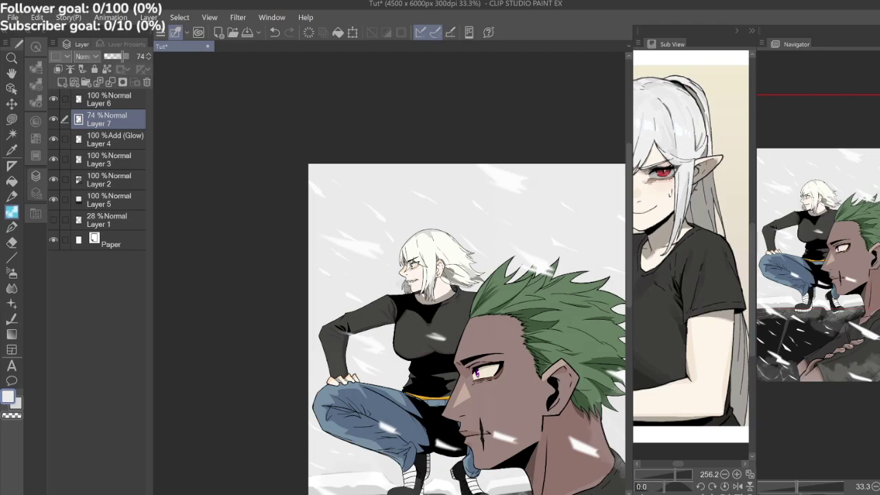
{"action": "scroll", "coordinate": [428, 293], "scroll_direction": "up", "scroll_amount": 4}
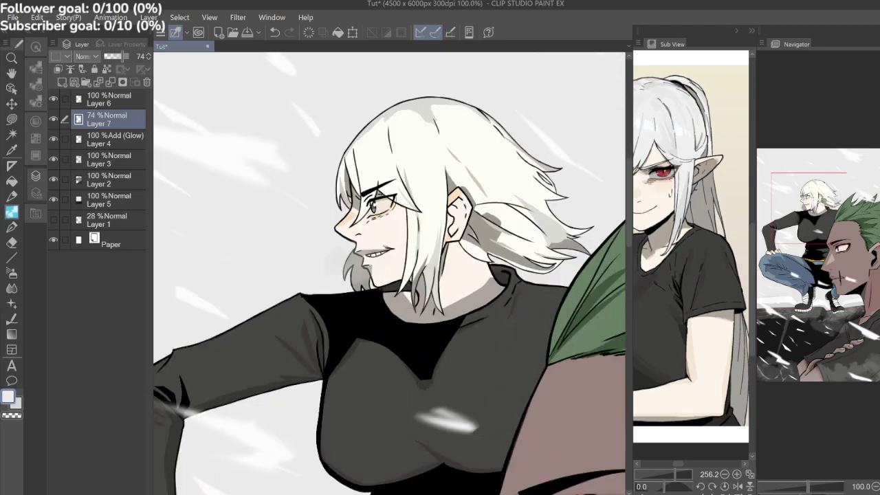
Erase the breath puff around the woman's mouth and return to the cloud brush.
{"action": "key", "text": "e"}
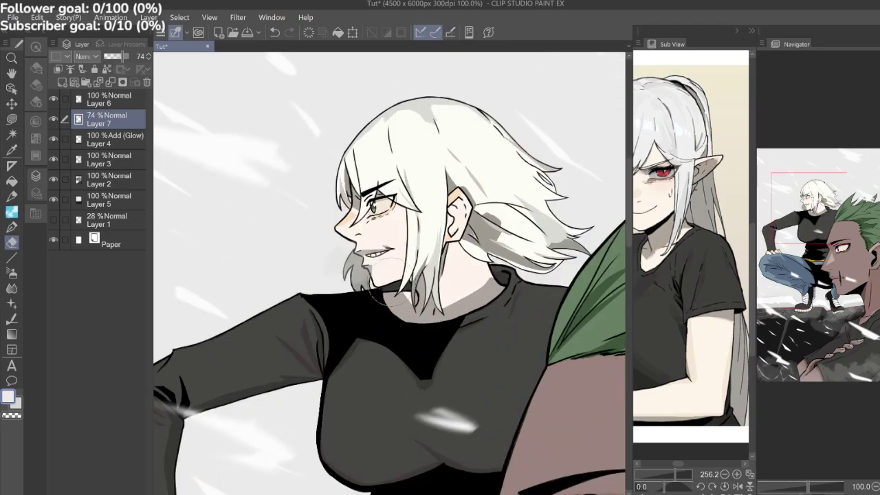
{"action": "left_click_drag", "start_coordinate": [375, 265], "coordinate": [354, 264]}
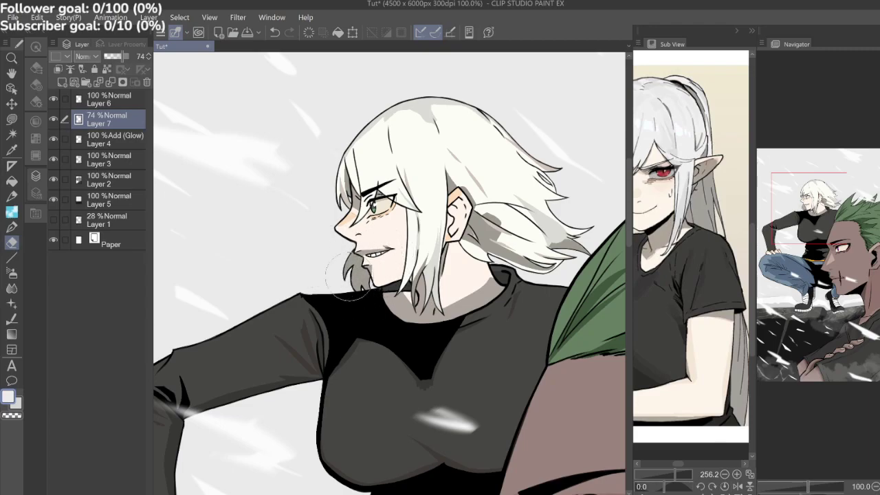
{"action": "key", "text": "j"}
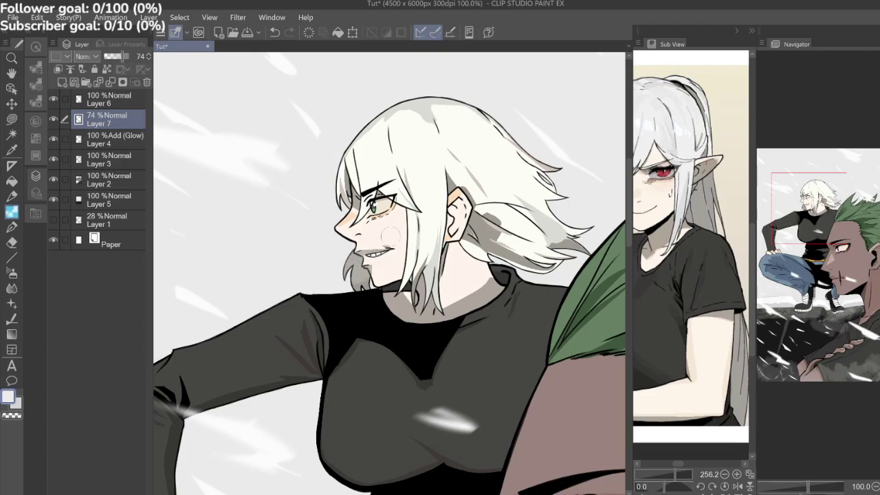
Raise Layer 7's opacity to 100% and try brushing mist over the woman's shoulder beside the man's hair.
{"action": "scroll", "coordinate": [405, 245], "scroll_direction": "down", "scroll_amount": 3}
{"action": "left_click_drag", "start_coordinate": [447, 295], "coordinate": [393, 273]}
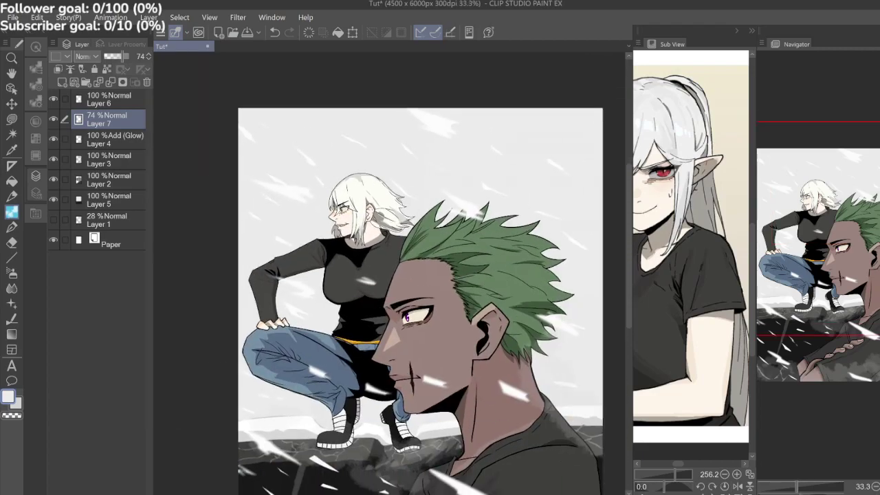
{"action": "scroll", "coordinate": [358, 218], "scroll_direction": "up", "scroll_amount": 3}
{"action": "left_click", "coordinate": [128, 56]}
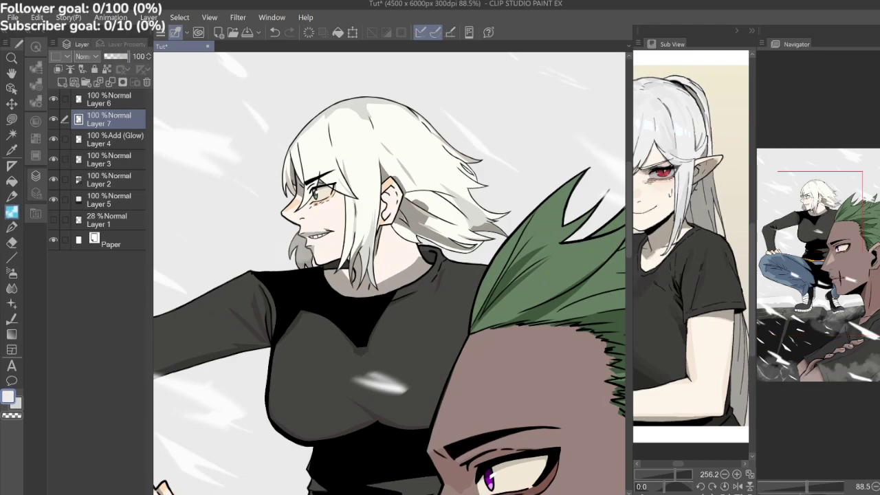
{"action": "scroll", "coordinate": [438, 270], "scroll_direction": "down", "scroll_amount": 4}
{"action": "left_click_drag", "start_coordinate": [440, 289], "coordinate": [392, 326]}
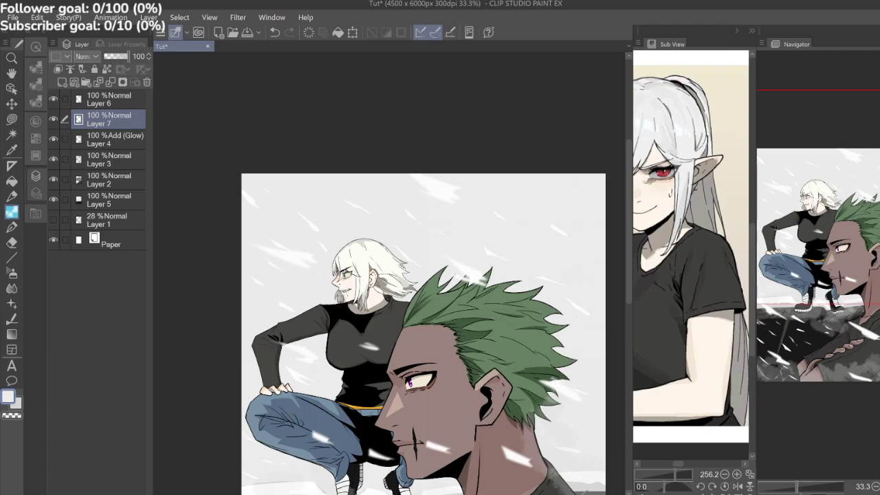
{"action": "left_click_drag", "start_coordinate": [475, 356], "coordinate": [406, 260]}
{"action": "left_click_drag", "start_coordinate": [519, 242], "coordinate": [543, 242], "text": "ctrl"}
{"action": "scroll", "coordinate": [514, 239], "scroll_direction": "up", "scroll_amount": 2}
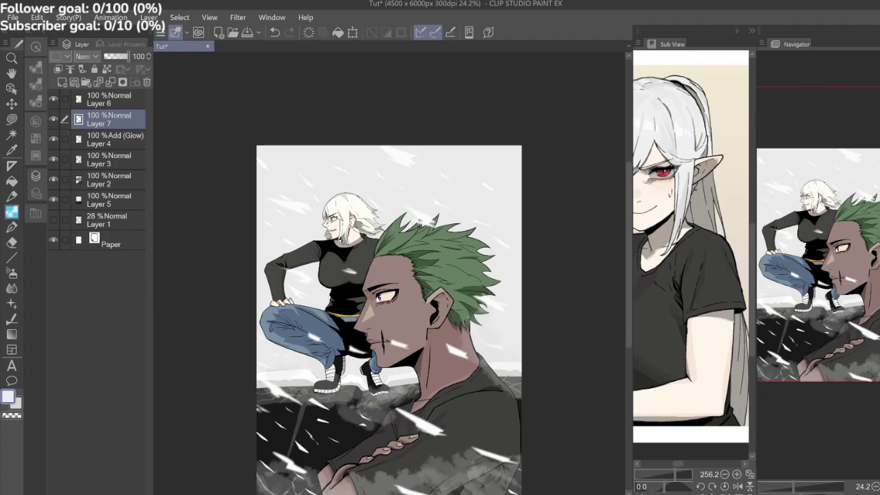
{"action": "left_click_drag", "start_coordinate": [389, 289], "coordinate": [434, 333]}
{"action": "scroll", "coordinate": [448, 281], "scroll_direction": "up", "scroll_amount": 3}
{"action": "mouse_move", "coordinate": [379, 293]}
{"action": "left_mouse_down"}
{"action": "mouse_move", "coordinate": [381, 303]}
{"action": "mouse_move", "coordinate": [375, 291]}
{"action": "mouse_move", "coordinate": [398, 284]}
{"action": "mouse_move", "coordinate": [380, 281]}
{"action": "mouse_move", "coordinate": [390, 297]}
{"action": "mouse_move", "coordinate": [380, 331]}
{"action": "mouse_move", "coordinate": [367, 277]}
{"action": "mouse_move", "coordinate": [385, 301]}
{"action": "left_mouse_up"}
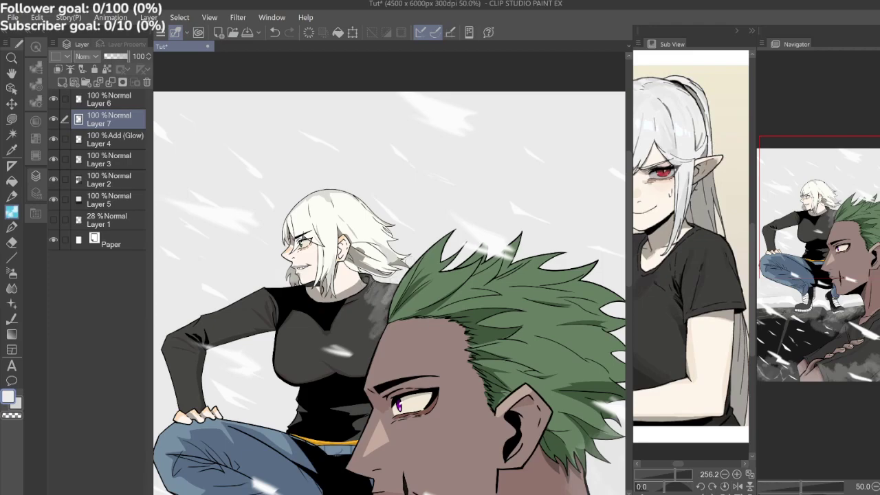
Undo the mist strokes on the woman's shoulder and set Layer 7's opacity to 57%.
{"action": "key", "text": "ctrl+z"}
{"action": "key", "text": "ctrl+z"}
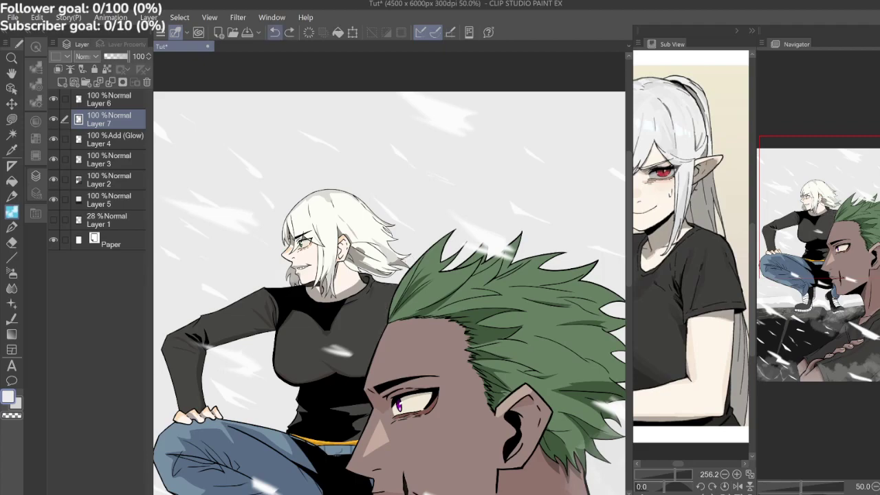
{"action": "left_click", "coordinate": [119, 56]}
{"action": "left_click_drag", "start_coordinate": [119, 57], "coordinate": [119, 57]}
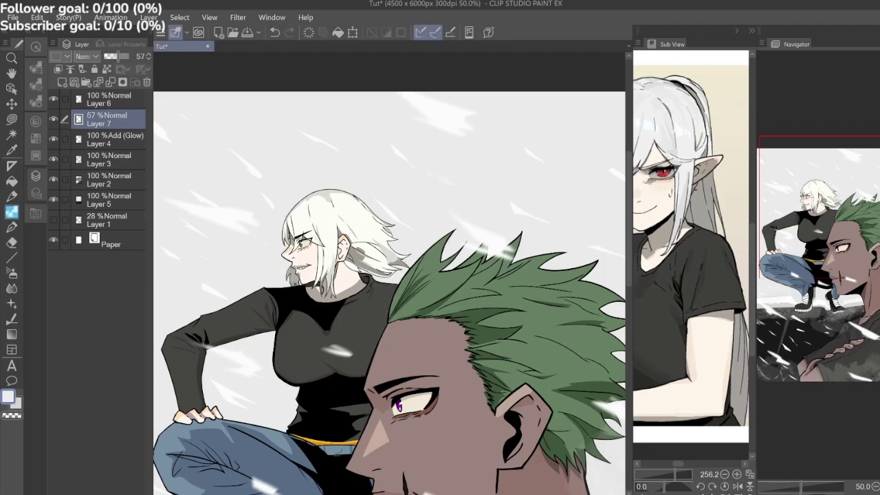
{"action": "scroll", "coordinate": [389, 273], "scroll_direction": "down", "scroll_amount": 5}
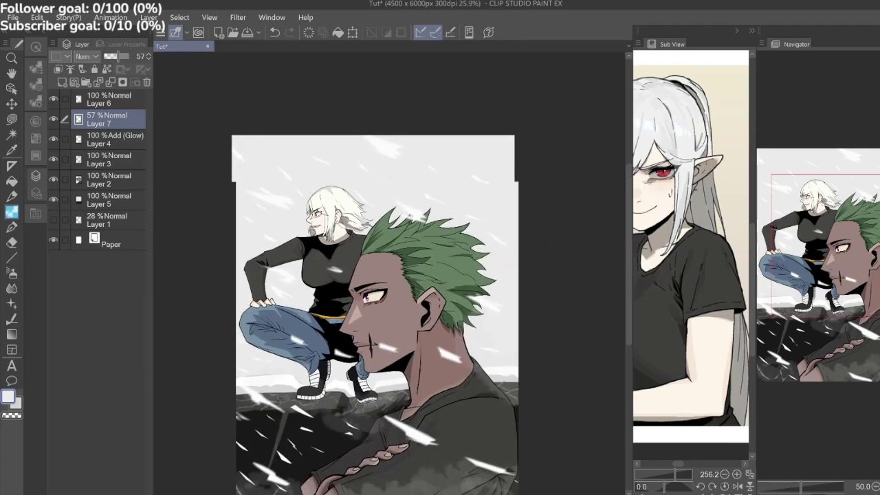
{"action": "left_click_drag", "start_coordinate": [390, 273], "coordinate": [347, 167]}
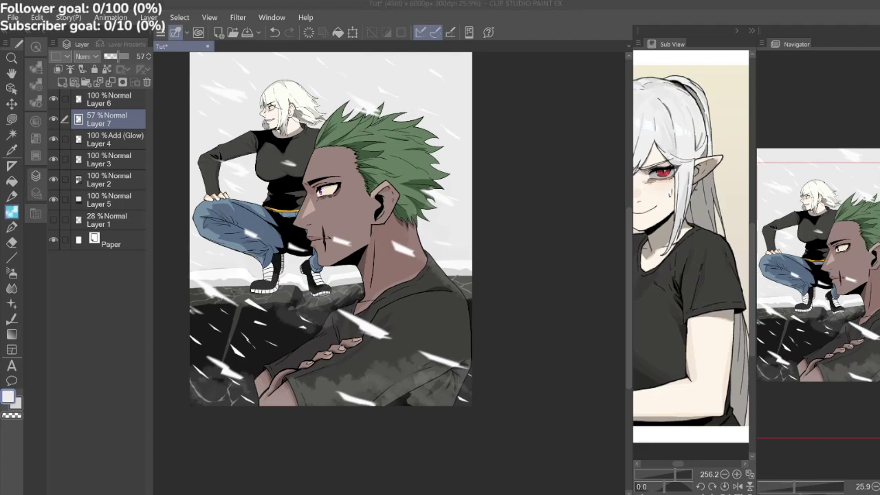
Thin out the mist on the ledge beneath the woman's boots with the Soft eraser.
{"action": "key", "text": "e"}
{"action": "left_click", "coordinate": [36, 68]}
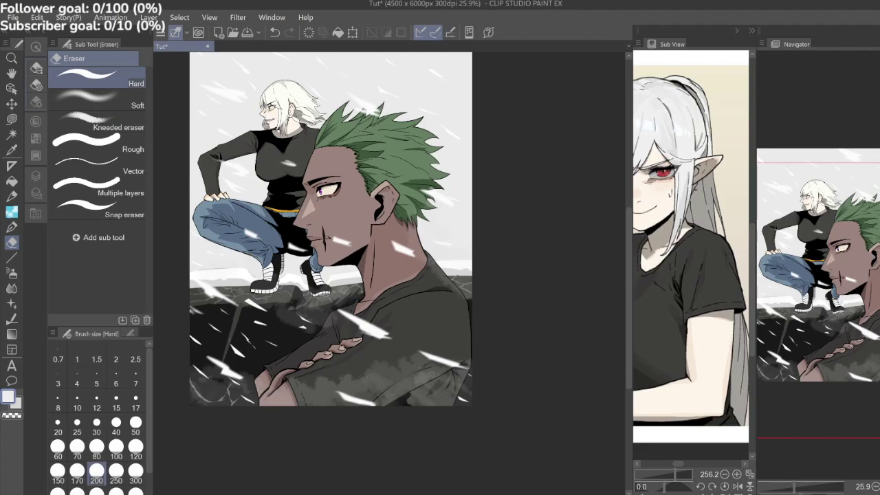
{"action": "left_click", "coordinate": [97, 100]}
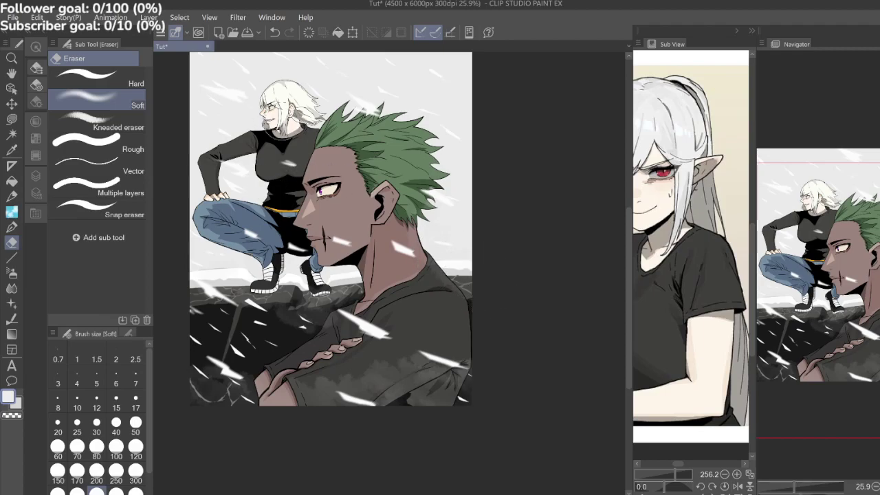
{"action": "scroll", "coordinate": [287, 160], "scroll_direction": "down", "scroll_amount": 2}
{"action": "scroll", "coordinate": [425, 242], "scroll_direction": "up", "scroll_amount": 2}
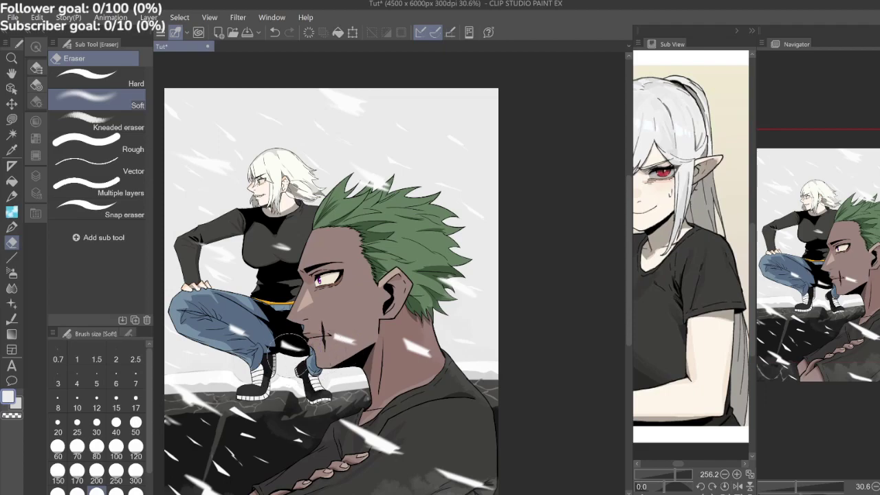
{"action": "left_click_drag", "start_coordinate": [263, 397], "coordinate": [267, 401]}
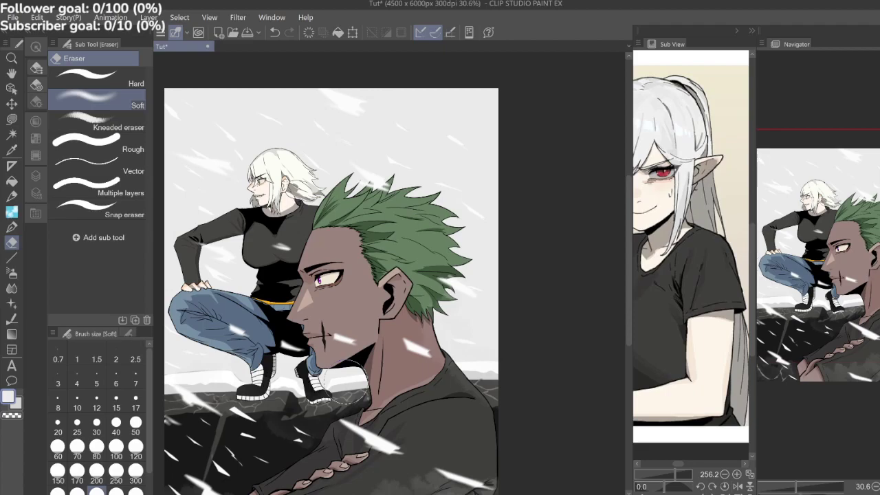
Save the illustration, then close its file and the program.
{"action": "key", "text": "b"}
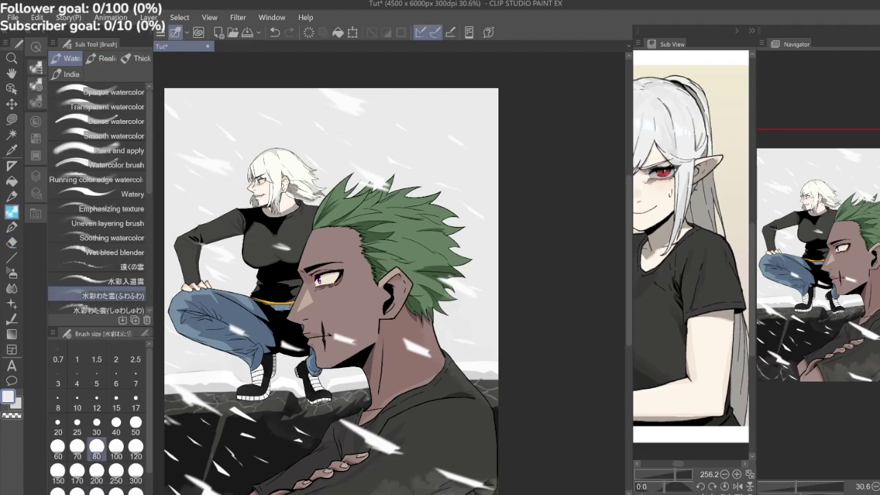
{"action": "key", "text": "ctrl+s"}
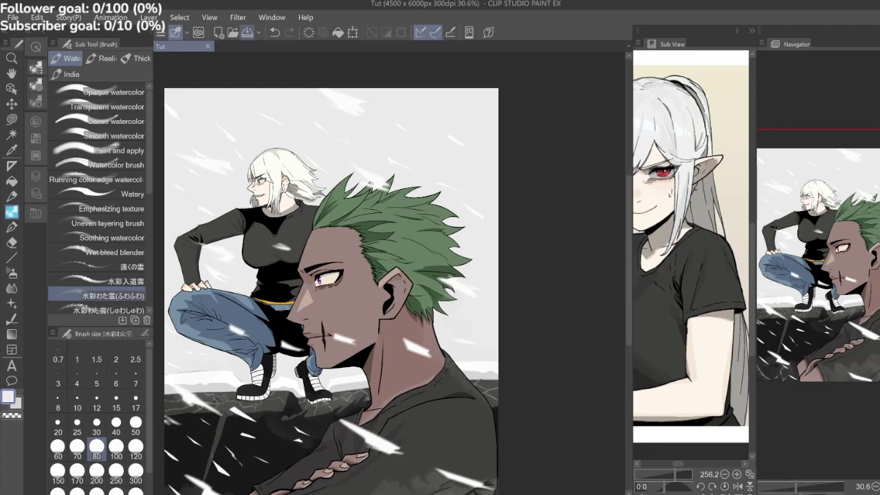
{"action": "key", "text": "ctrl+w"}
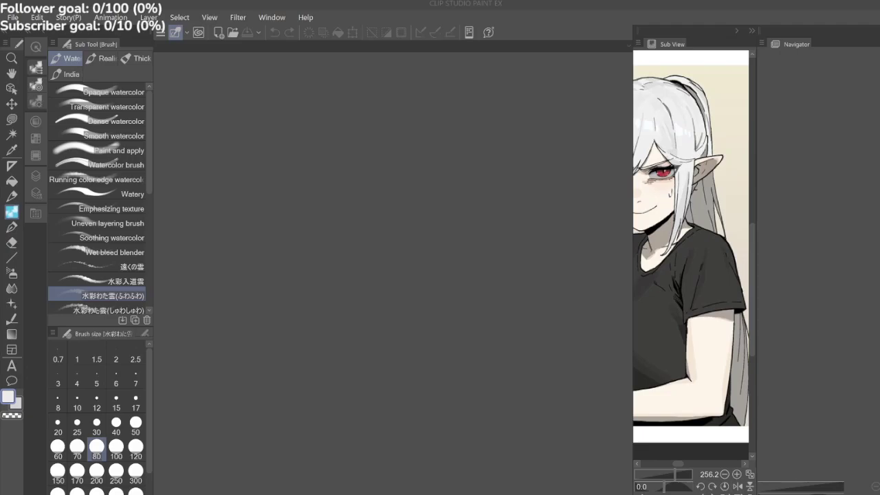
{"action": "key", "text": "ctrl+q"}
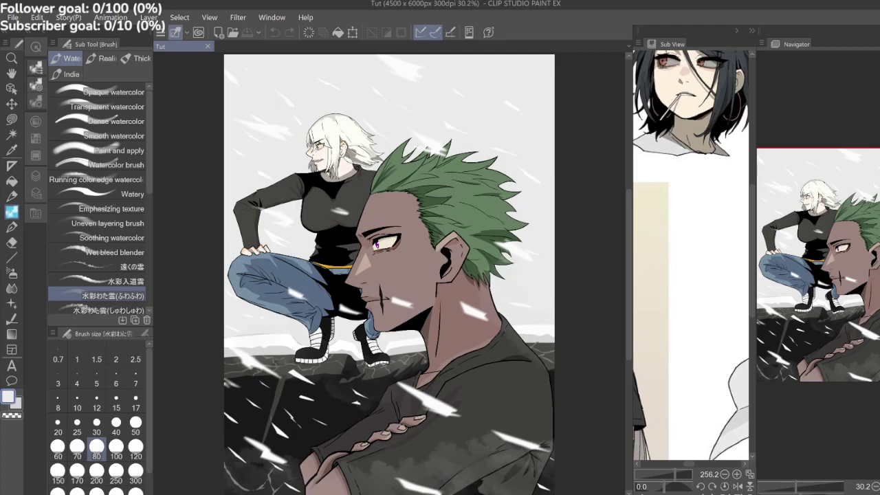
Soften the mist over the man's sleeve on Layer 7 with the eraser.
{"action": "scroll", "coordinate": [349, 170], "scroll_direction": "up", "scroll_amount": 5}
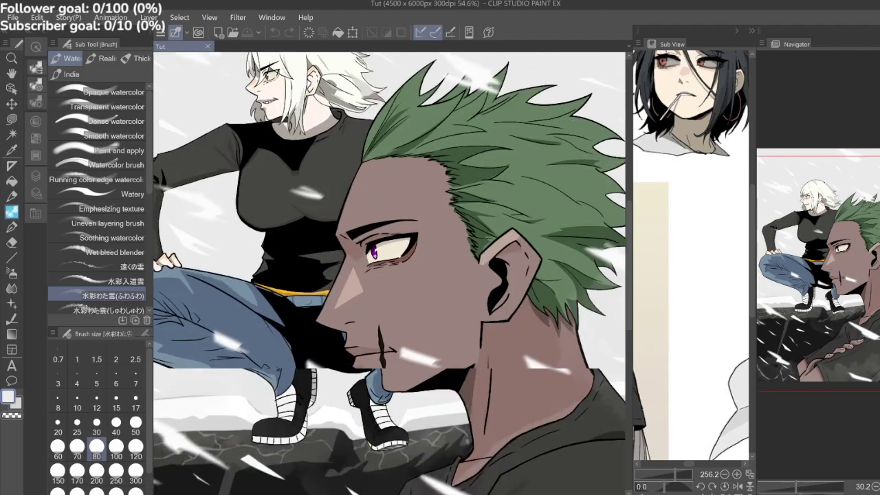
{"action": "left_click_drag", "start_coordinate": [396, 269], "coordinate": [399, 282]}
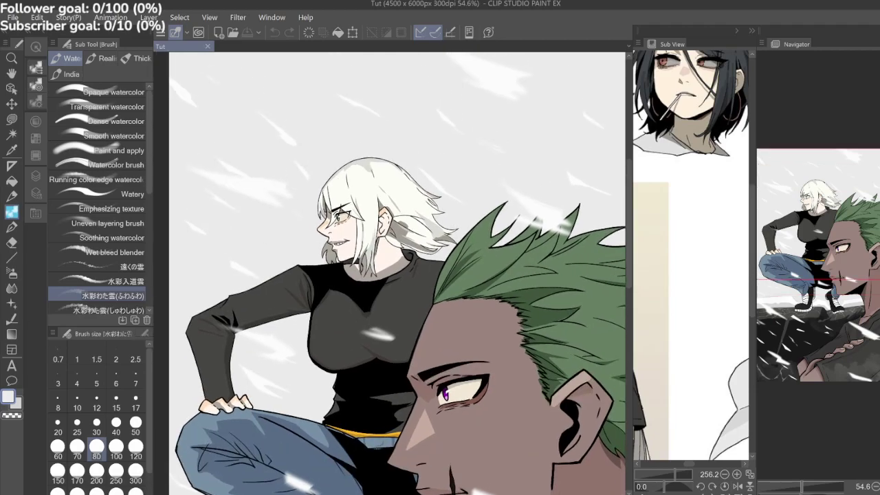
{"action": "scroll", "coordinate": [516, 220], "scroll_direction": "down", "scroll_amount": 3}
{"action": "left_click_drag", "start_coordinate": [517, 220], "coordinate": [445, 179]}
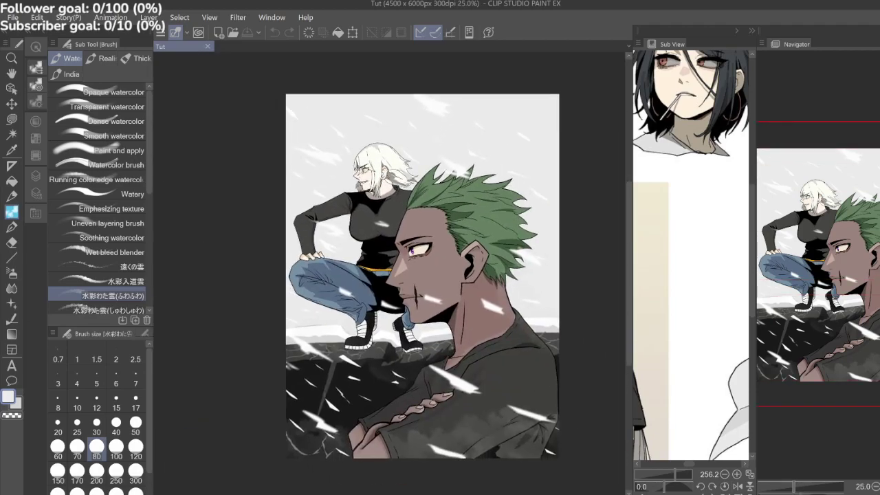
{"action": "left_click_drag", "start_coordinate": [445, 179], "coordinate": [431, 158]}
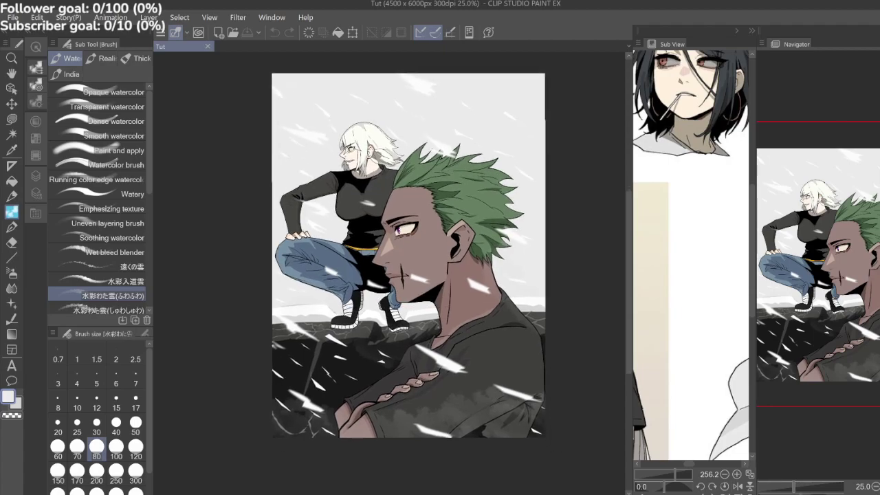
{"action": "left_click", "coordinate": [36, 176]}
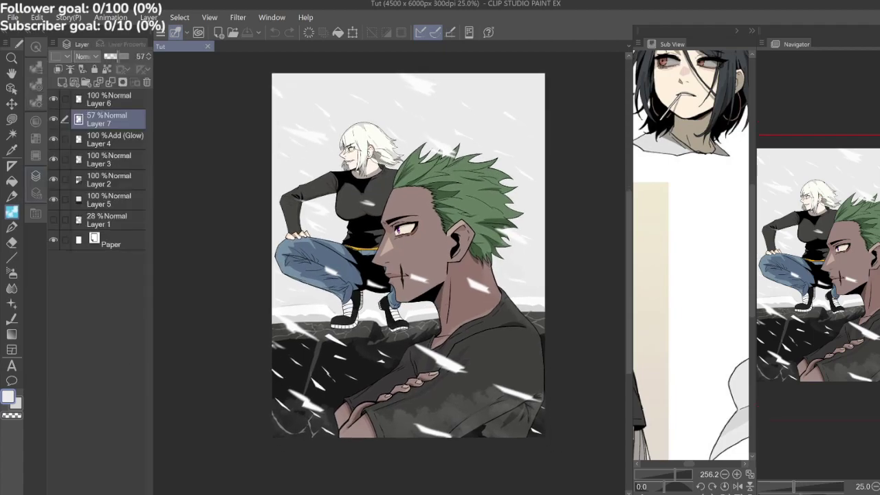
{"action": "key", "text": "e"}
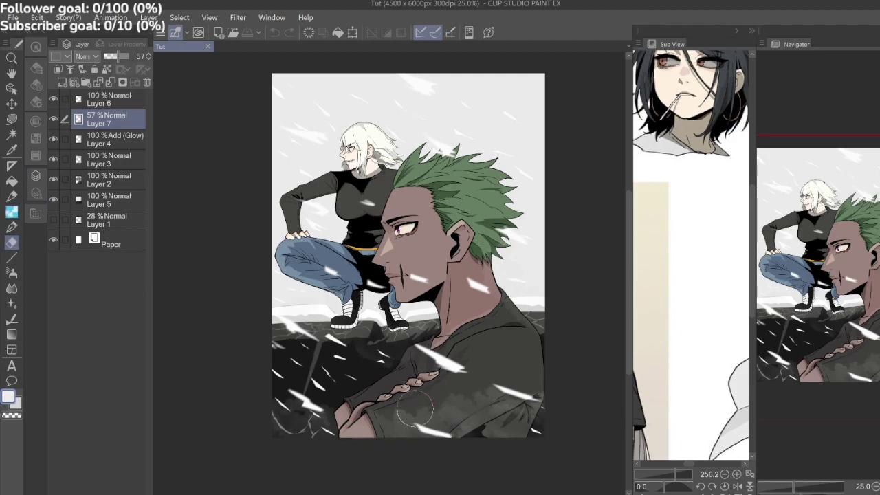
{"action": "mouse_move", "coordinate": [397, 411]}
{"action": "left_mouse_down"}
{"action": "mouse_move", "coordinate": [462, 405]}
{"action": "mouse_move", "coordinate": [486, 417]}
{"action": "mouse_move", "coordinate": [491, 403]}
{"action": "mouse_move", "coordinate": [516, 430]}
{"action": "left_mouse_up"}
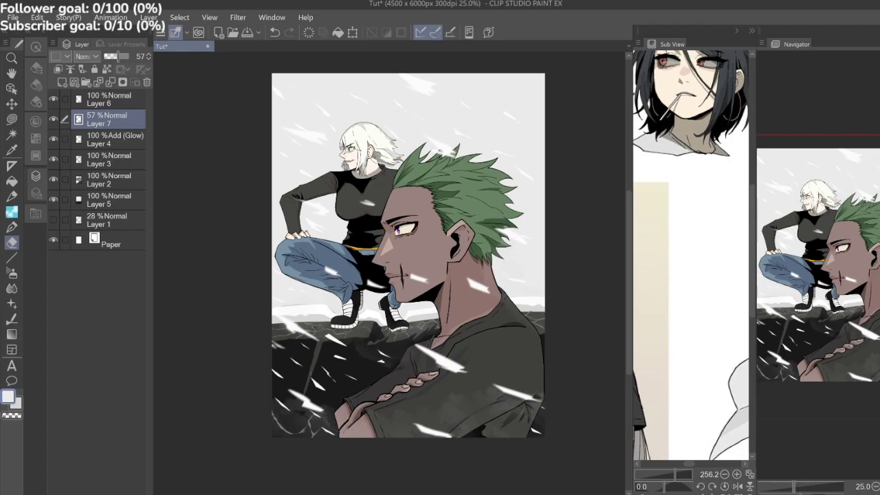
{"action": "left_click_drag", "start_coordinate": [343, 415], "coordinate": [315, 467]}
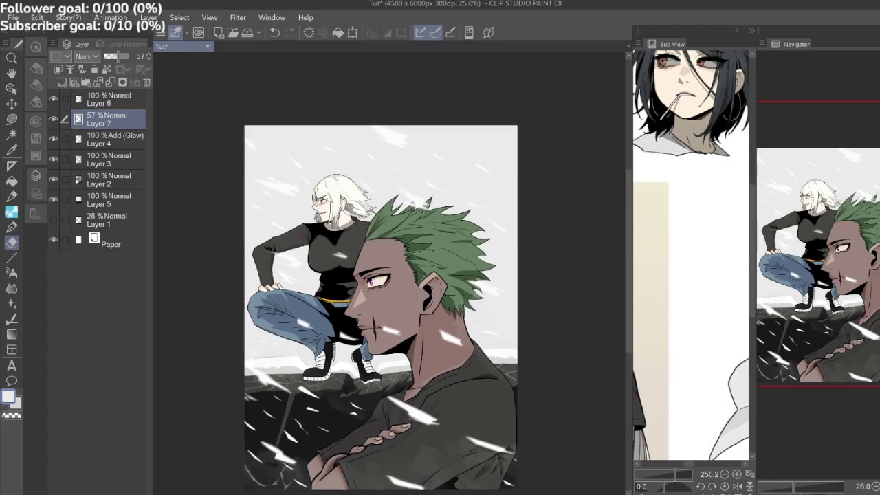
Add a new layer above Layer 6, set it to Overlay at 21% opacity, and try filling it with the current near-white colour.
{"action": "left_click_drag", "start_coordinate": [681, 275], "coordinate": [698, 263]}
{"action": "left_click", "coordinate": [110, 99]}
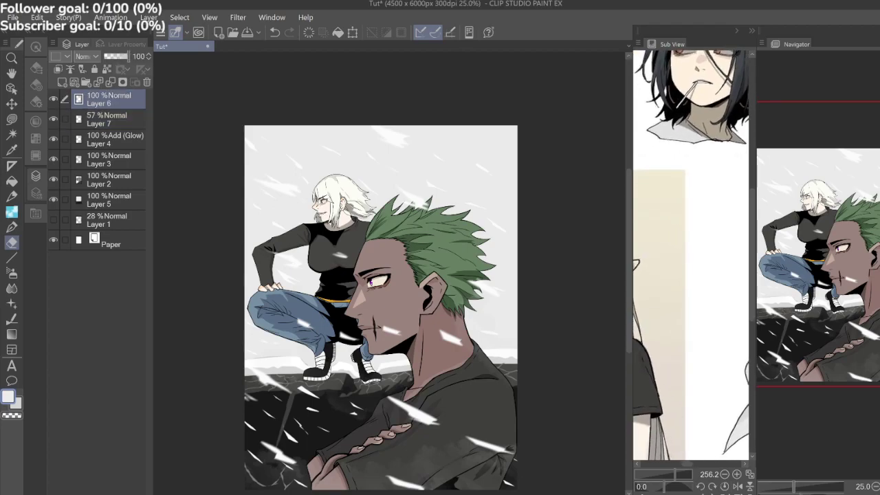
{"action": "key", "text": "ctrl+shift+n"}
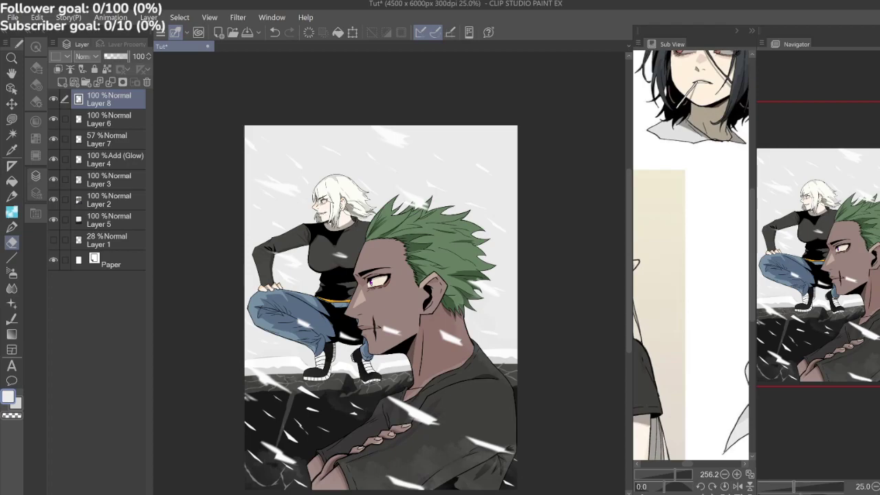
{"action": "left_click", "coordinate": [93, 210]}
{"action": "left_click_drag", "start_coordinate": [114, 56], "coordinate": [109, 56]}
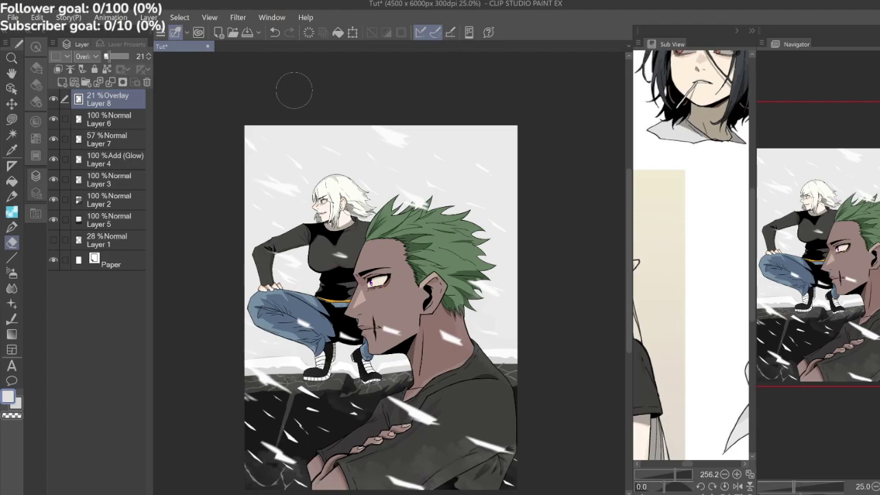
{"action": "left_click", "coordinate": [337, 32]}
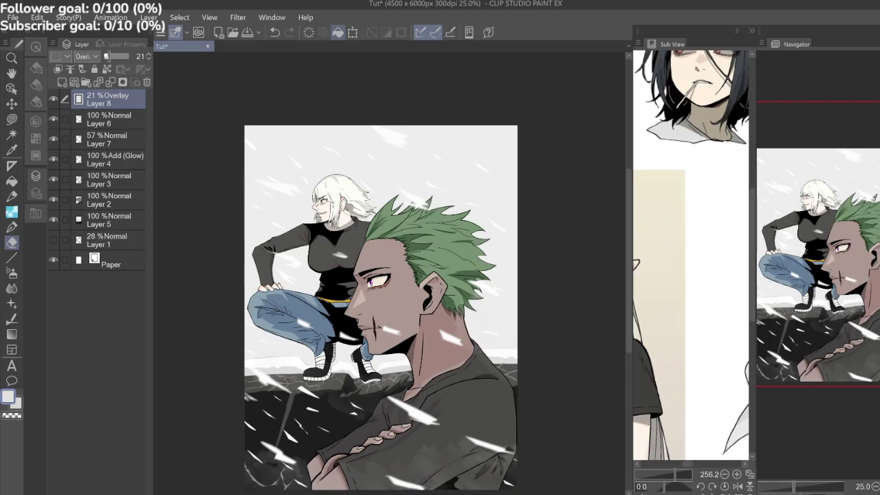
{"action": "key", "text": "ctrl+z"}
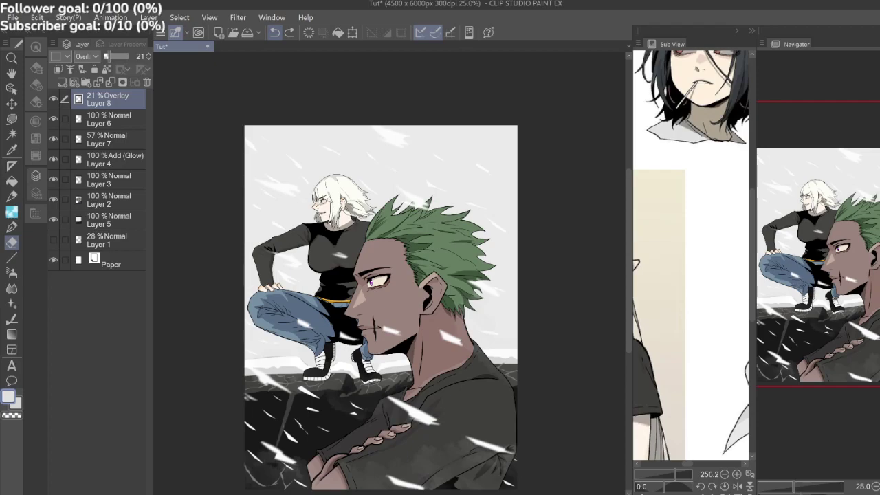
Try a lasso-filled puff of breath in front of the woman's mouth on Layer 7, then undo it.
{"action": "scroll", "coordinate": [328, 212], "scroll_direction": "up", "scroll_amount": 9}
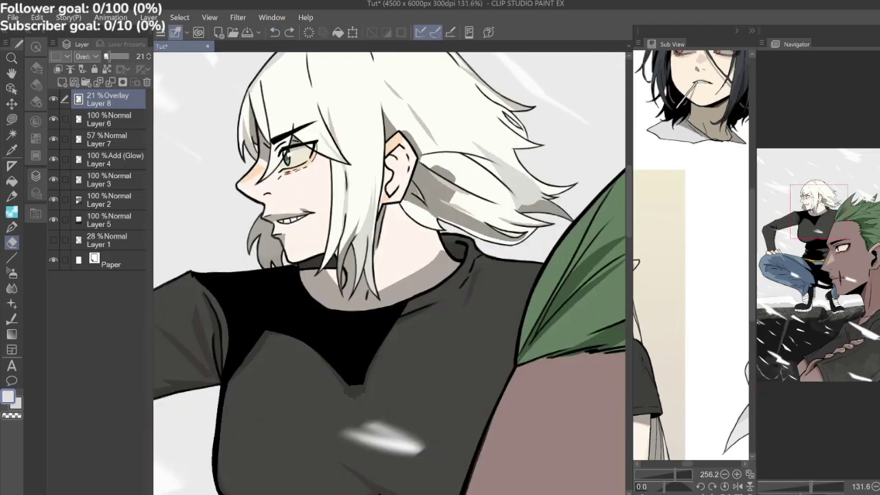
{"action": "left_click_drag", "start_coordinate": [390, 274], "coordinate": [397, 295]}
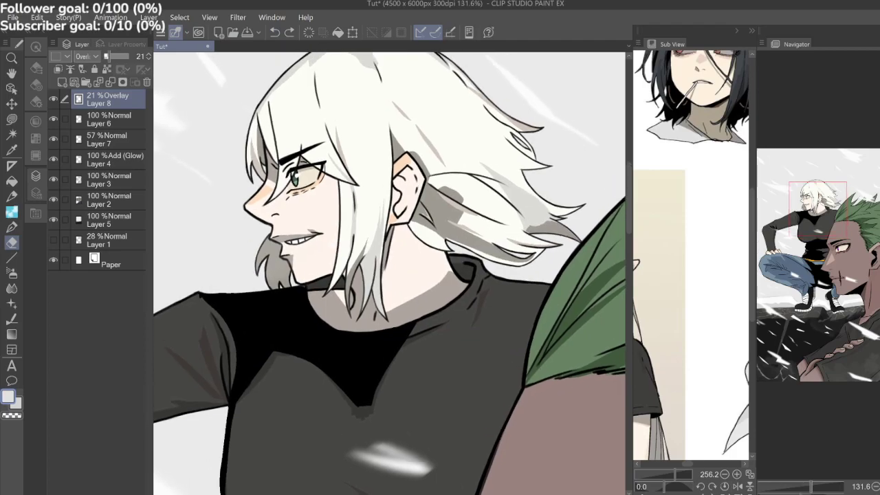
{"action": "scroll", "coordinate": [397, 264], "scroll_direction": "down", "scroll_amount": 2}
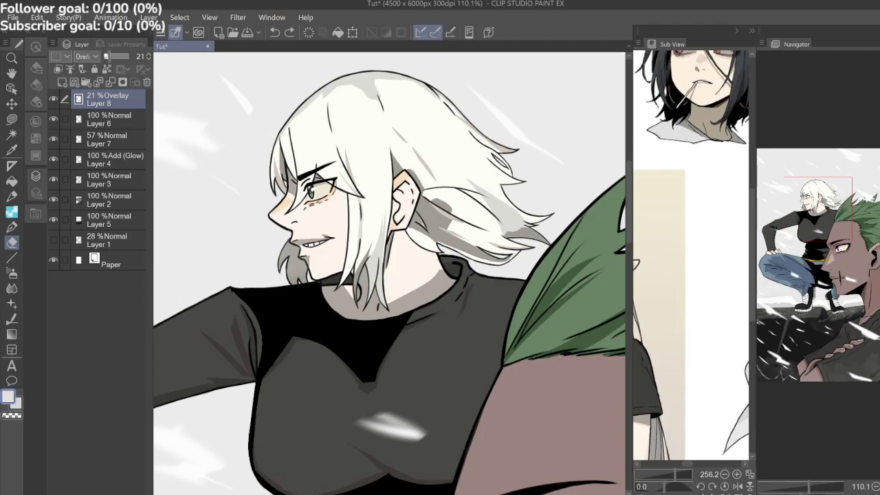
{"action": "left_click_drag", "start_coordinate": [389, 274], "coordinate": [366, 297]}
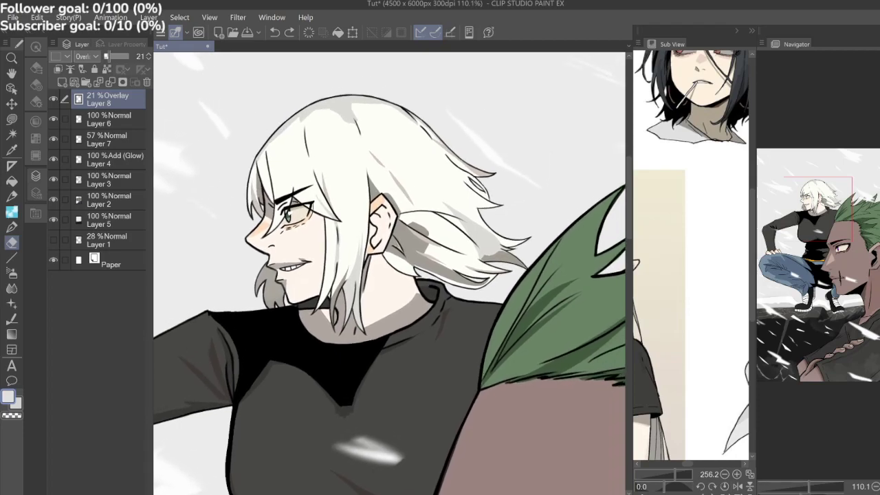
{"action": "key", "text": "m"}
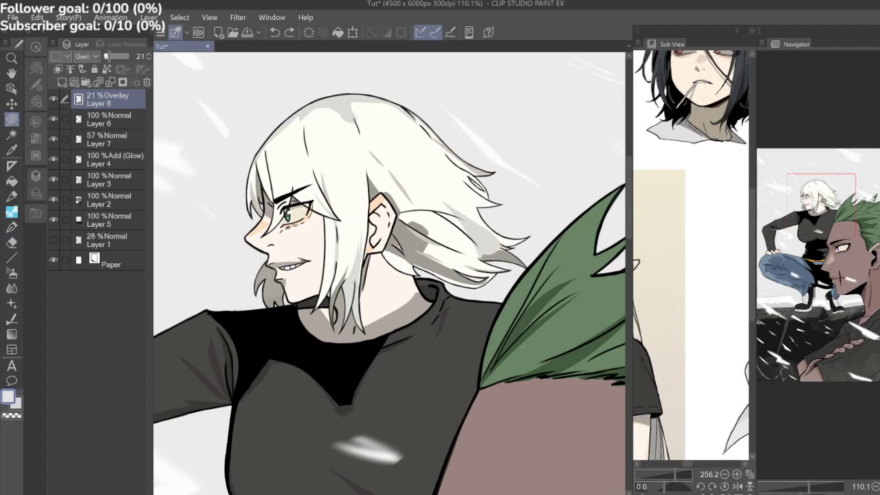
{"action": "left_click", "coordinate": [110, 140]}
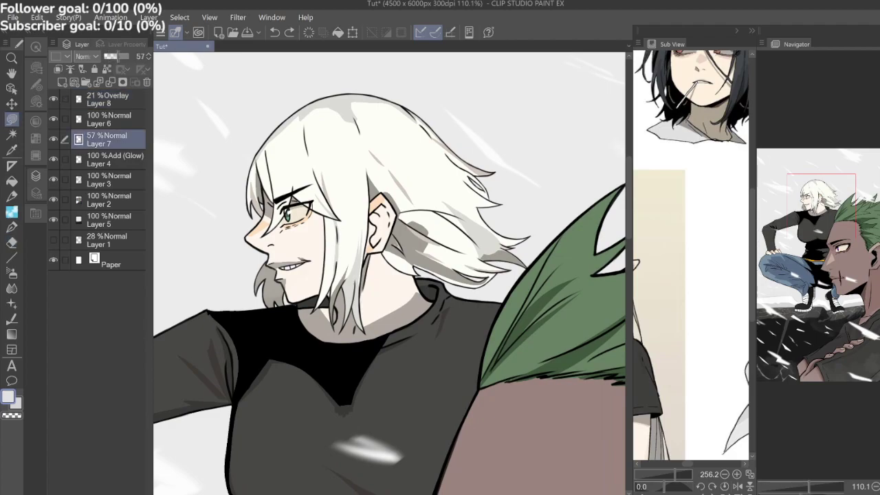
{"action": "mouse_move", "coordinate": [270, 269]}
{"action": "left_mouse_down"}
{"action": "mouse_move", "coordinate": [222, 266]}
{"action": "mouse_move", "coordinate": [246, 274]}
{"action": "mouse_move", "coordinate": [282, 266]}
{"action": "left_mouse_up"}
{"action": "left_click_drag", "start_coordinate": [368, 451], "coordinate": [492, 413]}
{"action": "scroll", "coordinate": [389, 273], "scroll_direction": "up", "scroll_amount": 2}
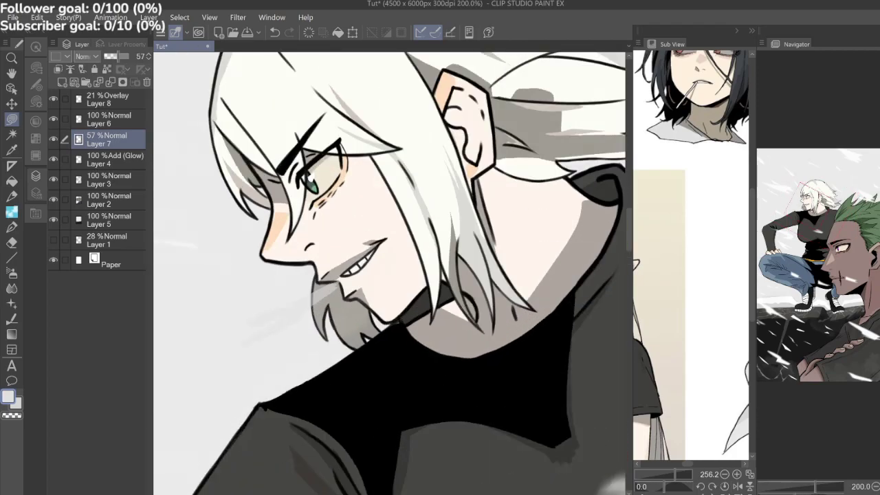
{"action": "left_click", "coordinate": [275, 32]}
Try lasso-filling the woman's breath on Layer 6 instead, then undo the shape.
{"action": "left_click", "coordinate": [124, 122]}
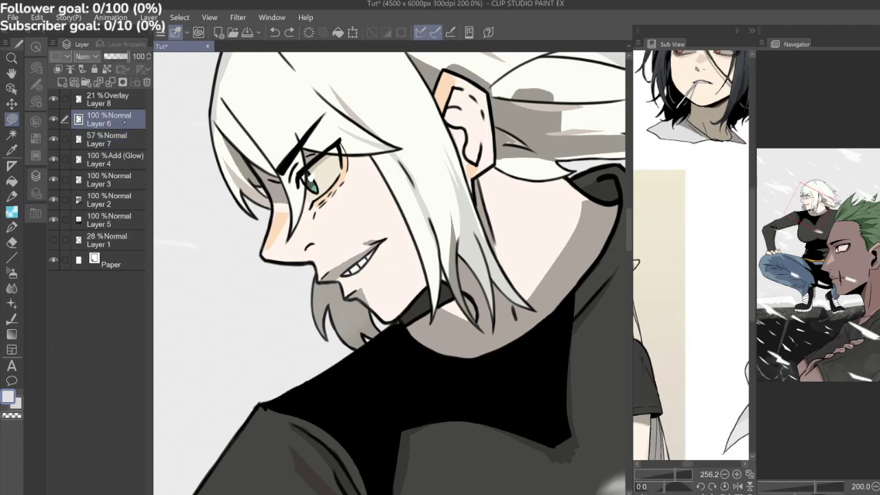
{"action": "mouse_move", "coordinate": [311, 295]}
{"action": "left_mouse_down"}
{"action": "mouse_move", "coordinate": [291, 299]}
{"action": "mouse_move", "coordinate": [262, 337]}
{"action": "mouse_move", "coordinate": [294, 315]}
{"action": "mouse_move", "coordinate": [293, 326]}
{"action": "mouse_move", "coordinate": [341, 287]}
{"action": "mouse_move", "coordinate": [326, 282]}
{"action": "left_mouse_up"}
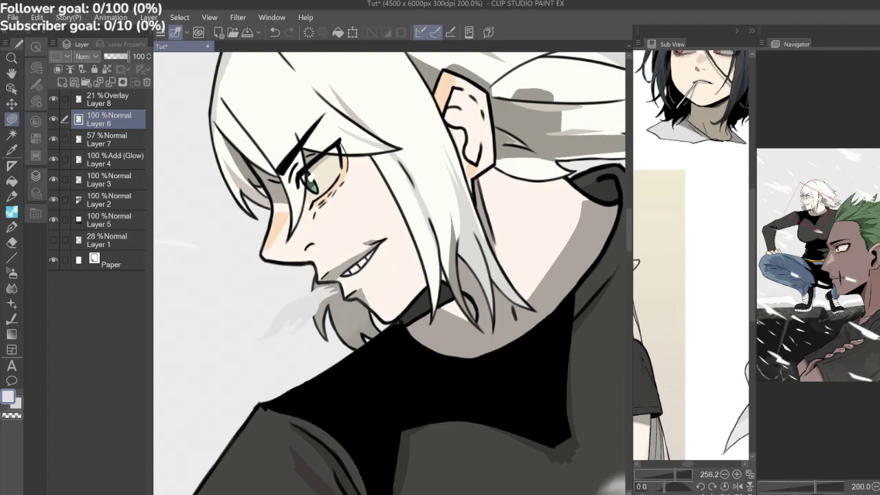
{"action": "key", "text": "e"}
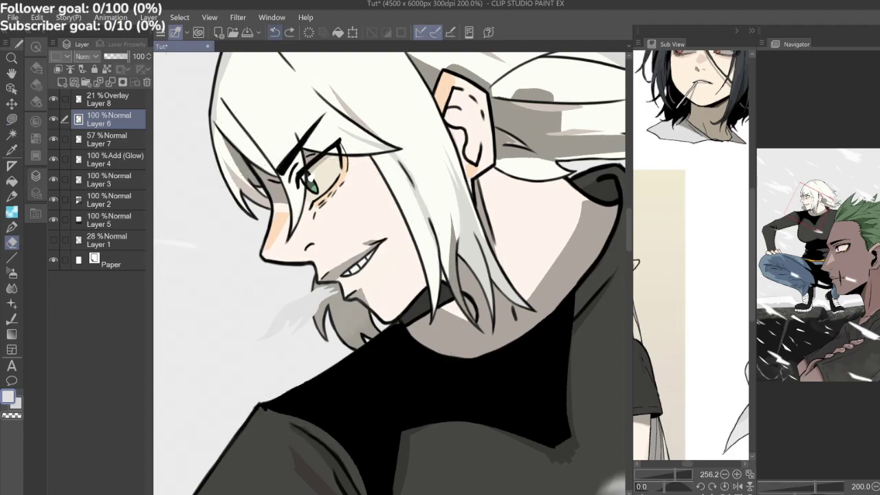
{"action": "left_click", "coordinate": [275, 32]}
Try painting the woman's breath on Layer 7 with the Dense watercolor brush at size 40, then undo the stroke.
{"action": "left_click", "coordinate": [129, 141]}
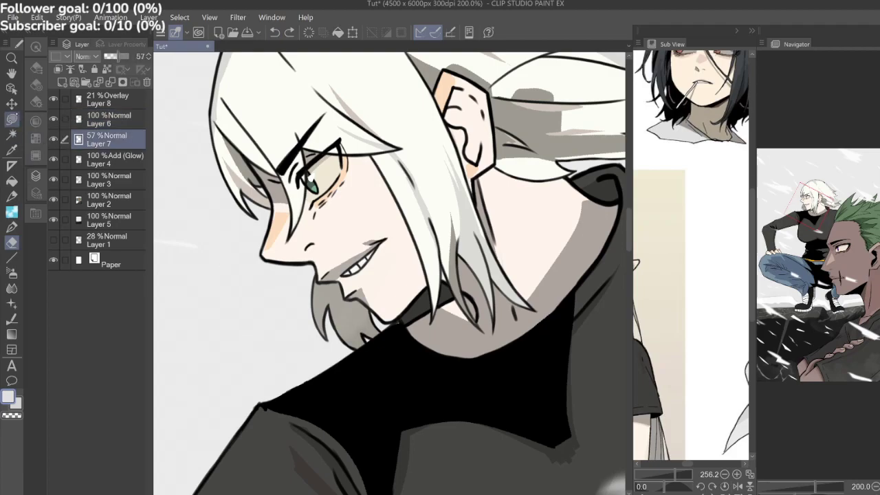
{"action": "left_click", "coordinate": [11, 212]}
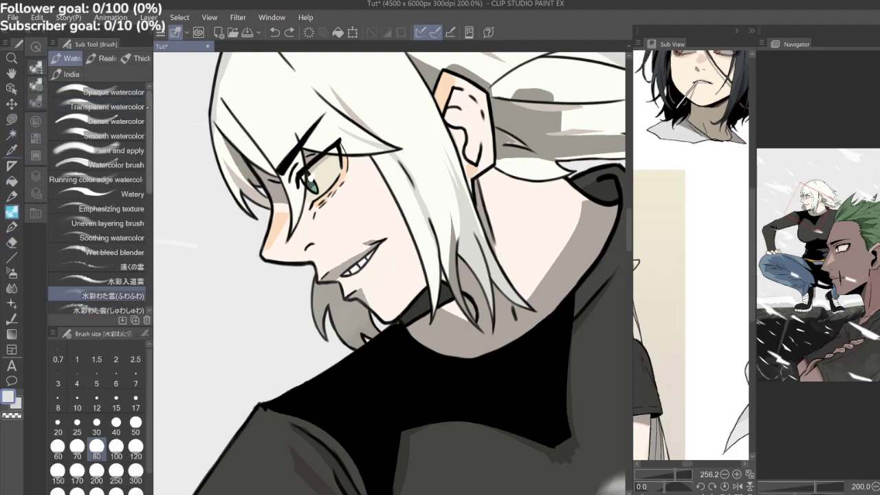
{"action": "left_click", "coordinate": [103, 121]}
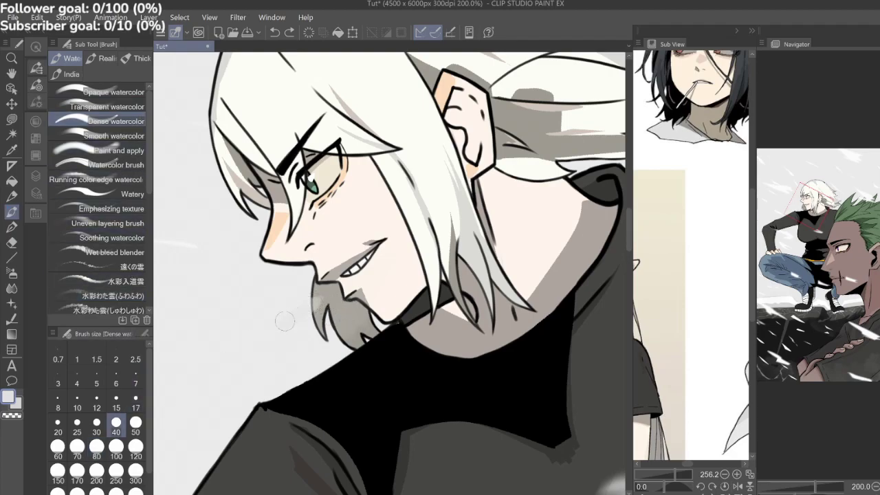
{"action": "mouse_move", "coordinate": [309, 304]}
{"action": "left_mouse_down"}
{"action": "mouse_move", "coordinate": [327, 294]}
{"action": "mouse_move", "coordinate": [253, 322]}
{"action": "mouse_move", "coordinate": [279, 327]}
{"action": "mouse_move", "coordinate": [313, 311]}
{"action": "mouse_move", "coordinate": [300, 329]}
{"action": "mouse_move", "coordinate": [240, 348]}
{"action": "left_mouse_up"}
{"action": "key", "text": "ctrl+minus"}
{"action": "key", "text": "ctrl+minus"}
{"action": "key", "text": "ctrl+minus"}
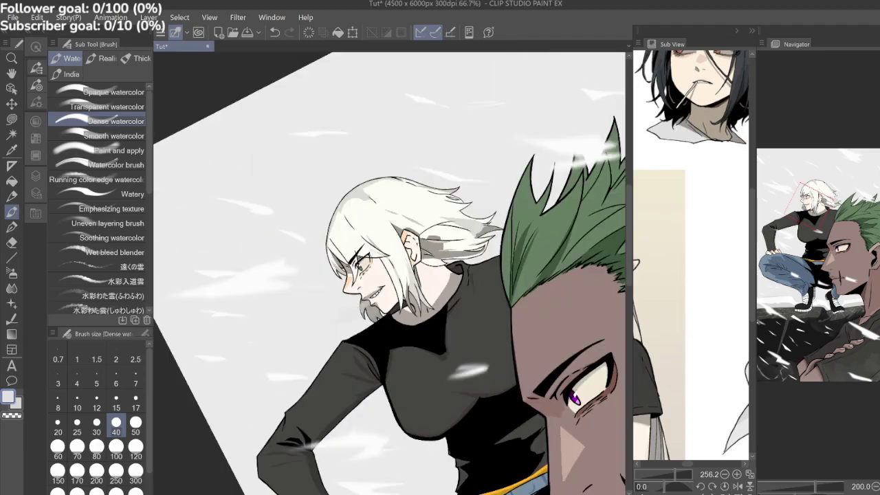
{"action": "key", "text": "asciicircum"}
{"action": "key", "text": "asciicircum"}
{"action": "key", "text": "asciicircum"}
{"action": "key", "text": "asciicircum"}
{"action": "key", "text": "asciicircum"}
{"action": "key", "text": "asciicircum"}
{"action": "key", "text": "asciicircum"}
{"action": "key", "text": "asciicircum"}
{"action": "key", "text": "asciicircum"}
{"action": "key", "text": "minus"}
{"action": "key", "text": "minus"}
{"action": "key", "text": "minus"}
{"action": "key", "text": "minus"}
{"action": "key", "text": "minus"}
{"action": "key", "text": "minus"}
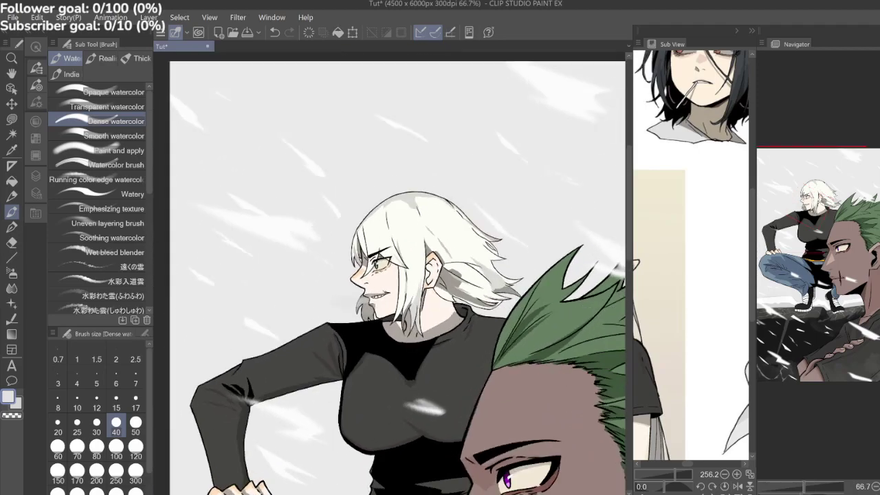
{"action": "key", "text": "asciicircum"}
{"action": "key", "text": "asciicircum"}
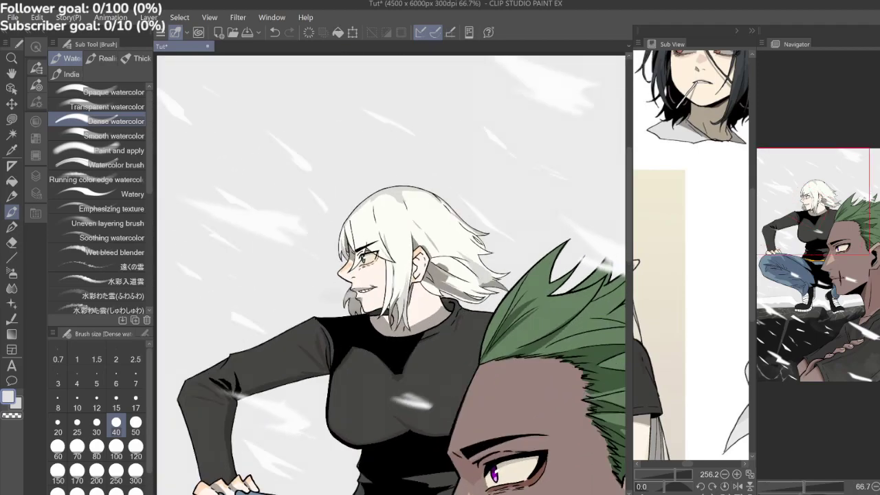
{"action": "left_click", "coordinate": [275, 33]}
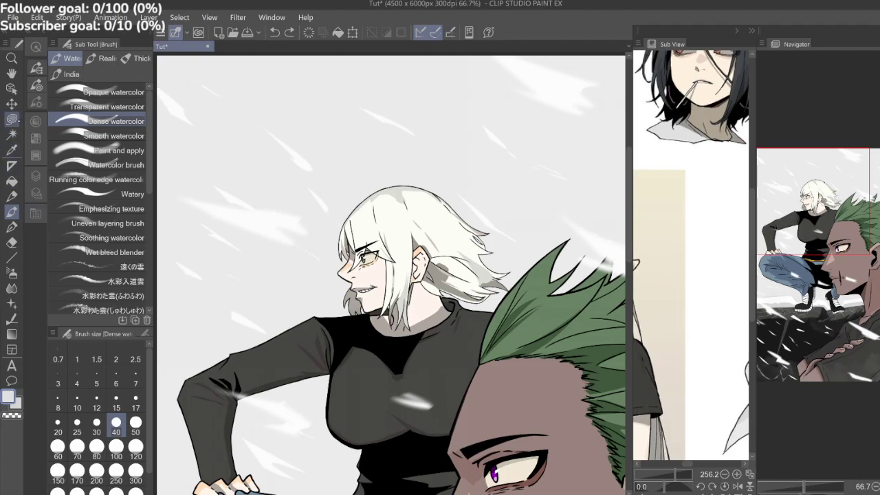
Lasso-fill a small puff of breath at the woman's mouth on Layer 7 and soften it with the Soft eraser at size 40.
{"action": "left_click", "coordinate": [12, 119]}
{"action": "scroll", "coordinate": [328, 292], "scroll_direction": "up", "scroll_amount": 5}
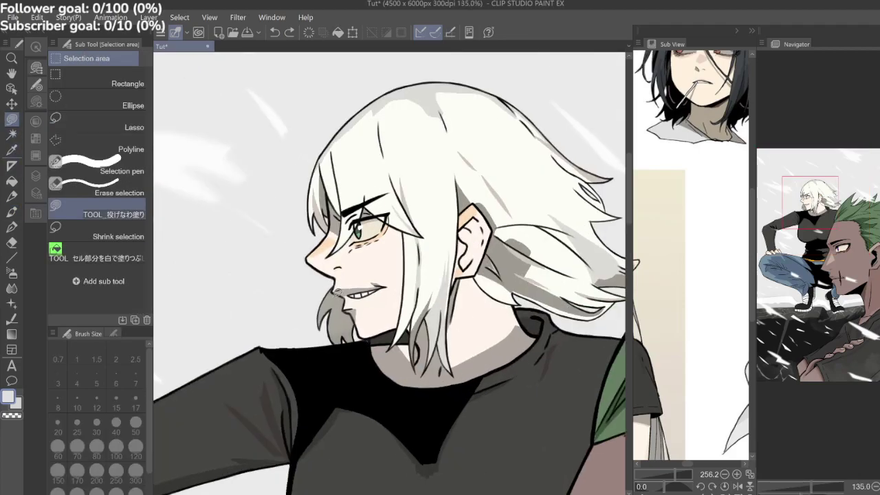
{"action": "mouse_move", "coordinate": [329, 292]}
{"action": "left_mouse_down"}
{"action": "mouse_move", "coordinate": [294, 276]}
{"action": "mouse_move", "coordinate": [294, 300]}
{"action": "mouse_move", "coordinate": [278, 304]}
{"action": "mouse_move", "coordinate": [320, 311]}
{"action": "mouse_move", "coordinate": [307, 311]}
{"action": "mouse_move", "coordinate": [311, 317]}
{"action": "mouse_move", "coordinate": [344, 301]}
{"action": "left_mouse_up"}
{"action": "left_click", "coordinate": [12, 242]}
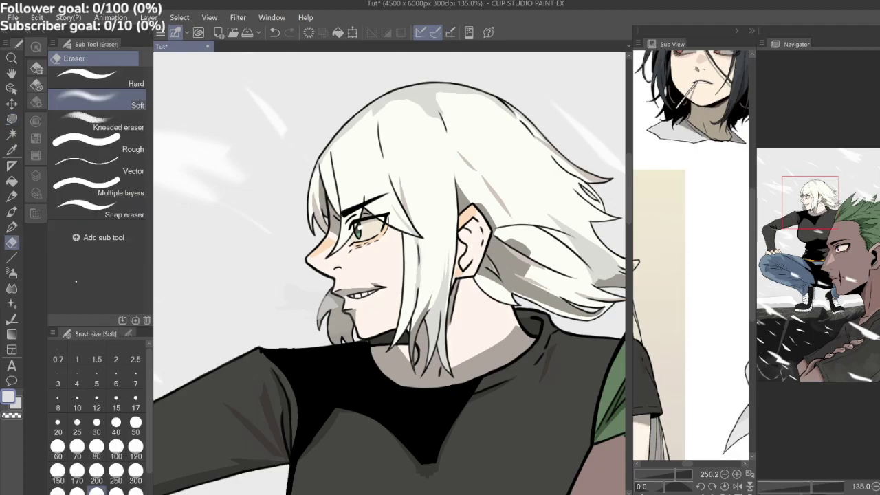
{"action": "left_click", "coordinate": [117, 423]}
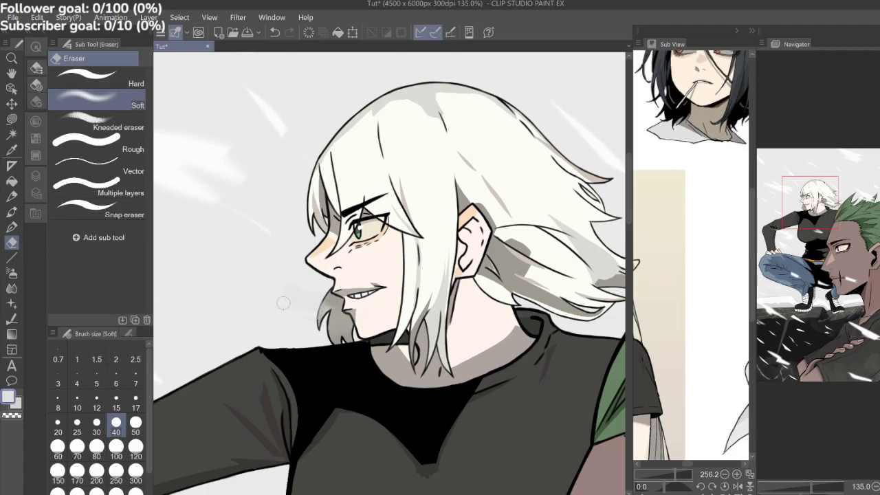
{"action": "scroll", "coordinate": [306, 261], "scroll_direction": "down", "scroll_amount": 5}
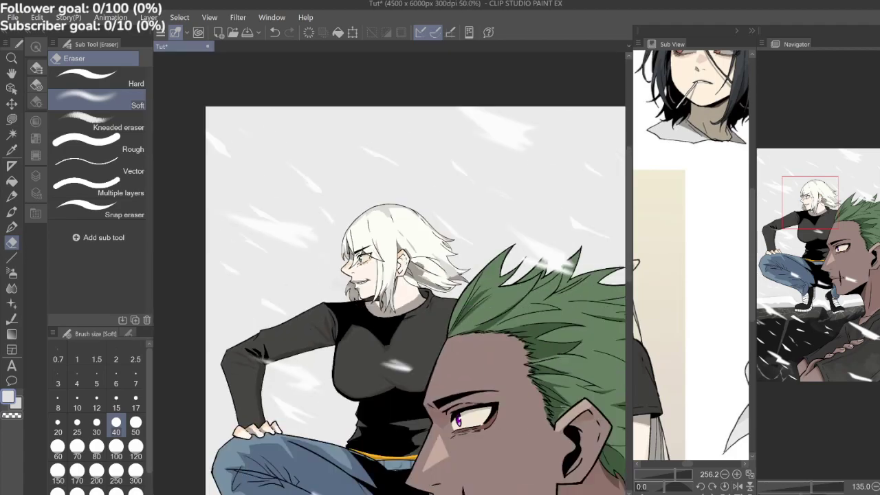
{"action": "scroll", "coordinate": [374, 272], "scroll_direction": "down", "scroll_amount": 2}
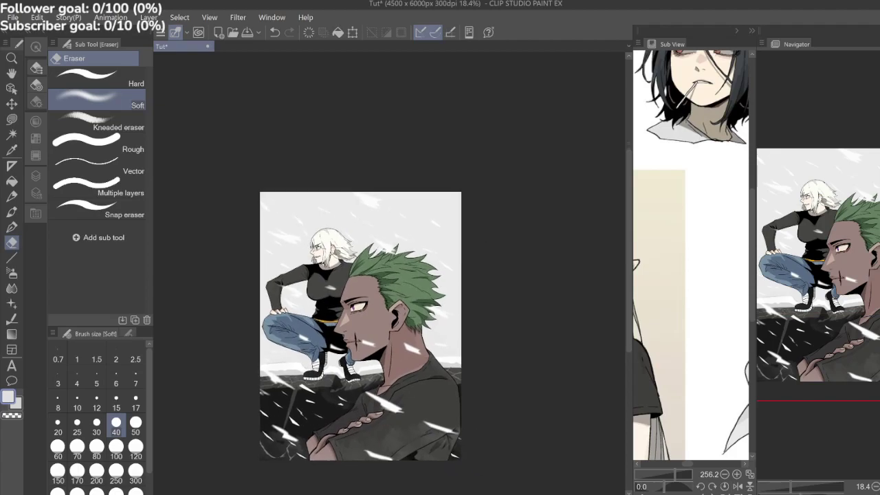
{"action": "scroll", "coordinate": [404, 262], "scroll_direction": "up", "scroll_amount": 1}
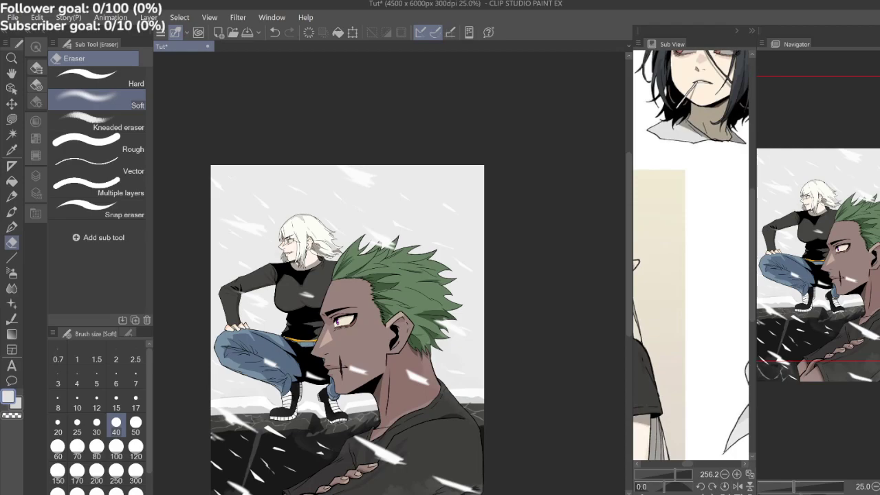
Raise the opacity of the Overlay layer, Layer 8, to 25%.
{"action": "left_click", "coordinate": [36, 176]}
{"action": "left_click", "coordinate": [109, 100]}
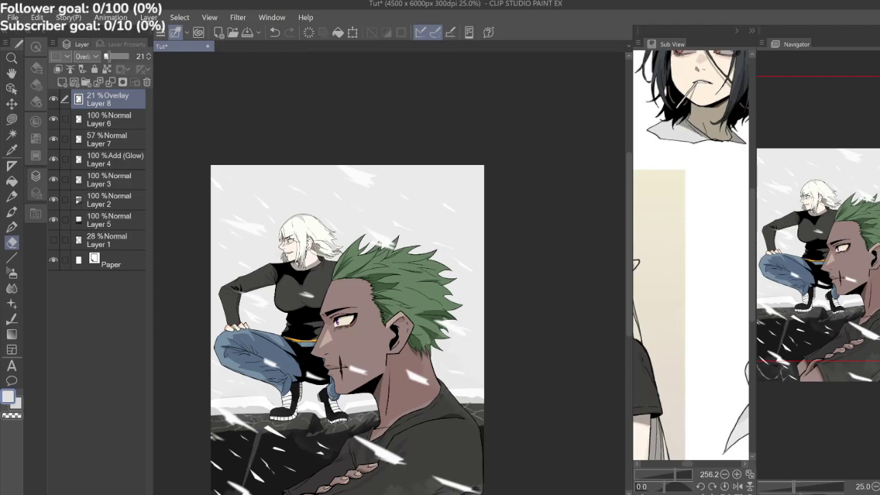
{"action": "left_click_drag", "start_coordinate": [109, 57], "coordinate": [111, 58]}
{"action": "left_click_drag", "start_coordinate": [358, 331], "coordinate": [386, 302]}
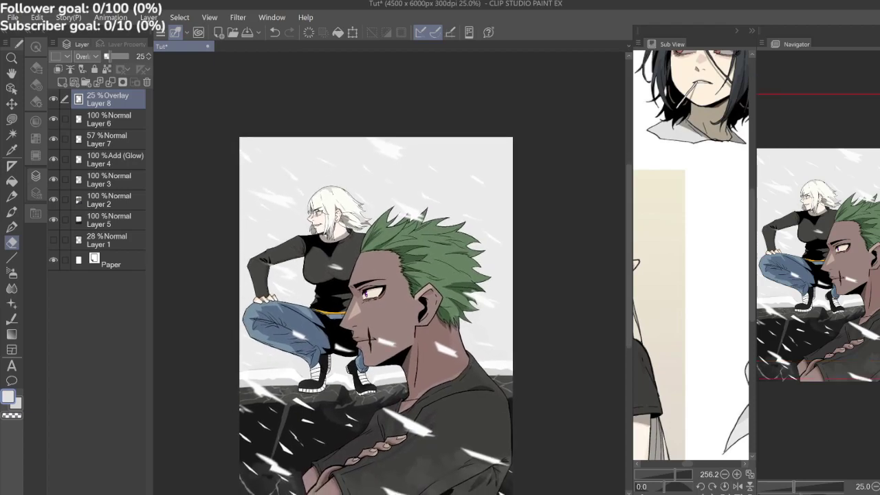
Sample the pale skin tone from the reference character's face and fill Layer 8 with it.
{"action": "key", "text": "i"}
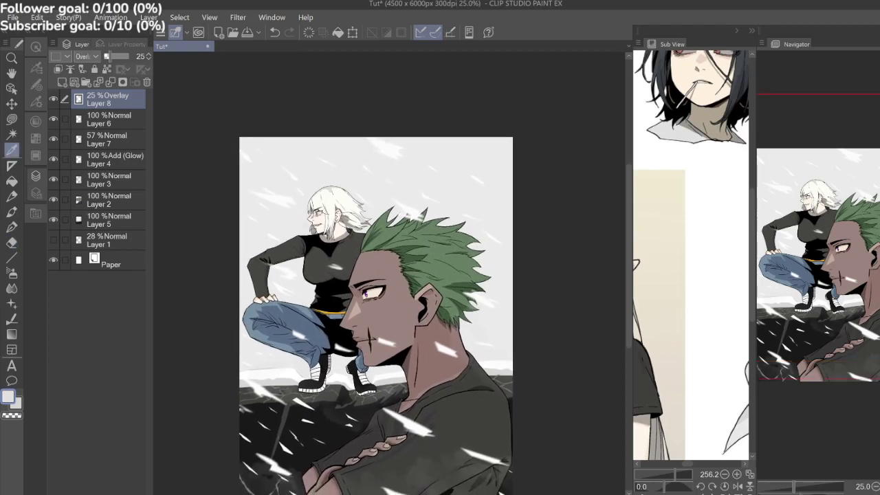
{"action": "left_click", "coordinate": [709, 80]}
{"action": "left_click", "coordinate": [338, 32]}
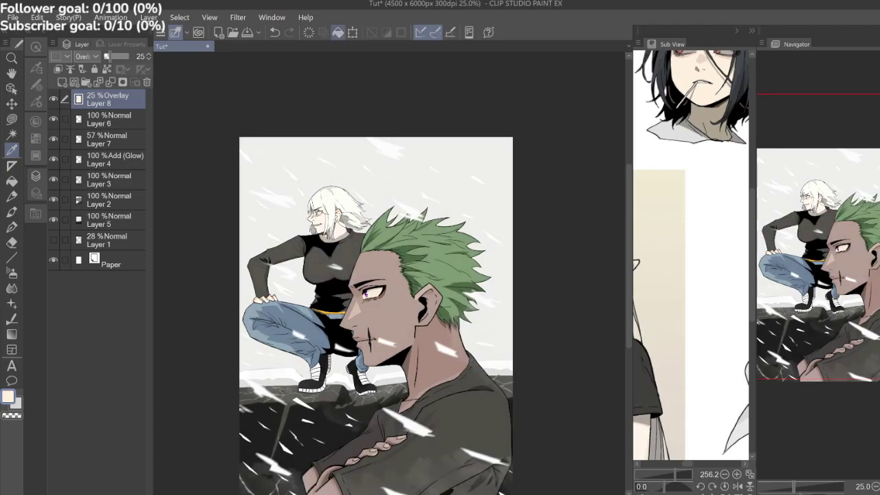
Toggle Layer 8's visibility to compare the whole illustration with and without the warm overlay.
{"action": "scroll", "coordinate": [451, 237], "scroll_direction": "down", "scroll_amount": 1}
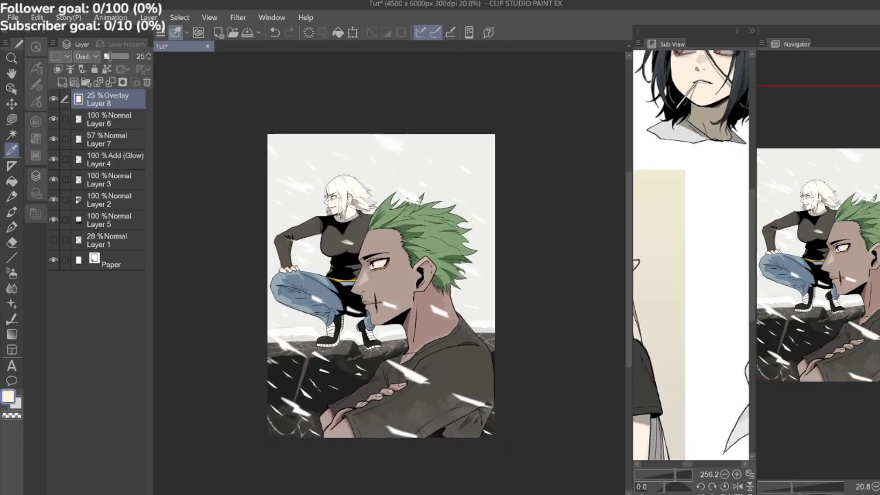
{"action": "scroll", "coordinate": [472, 213], "scroll_direction": "up", "scroll_amount": 1}
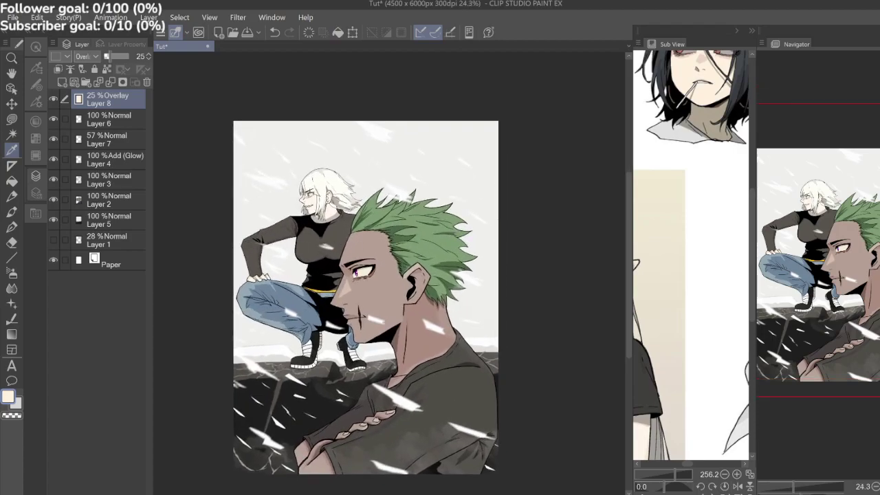
{"action": "left_click", "coordinate": [54, 99]}
{"action": "left_click", "coordinate": [53, 99]}
{"action": "left_click", "coordinate": [53, 99]}
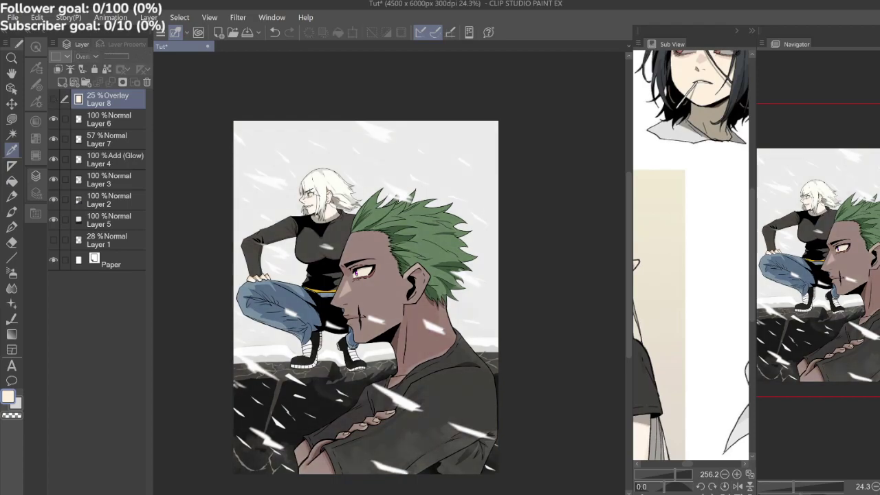
Show Layer 8 again and clear its pale skin-tone fill.
{"action": "left_click", "coordinate": [53, 99]}
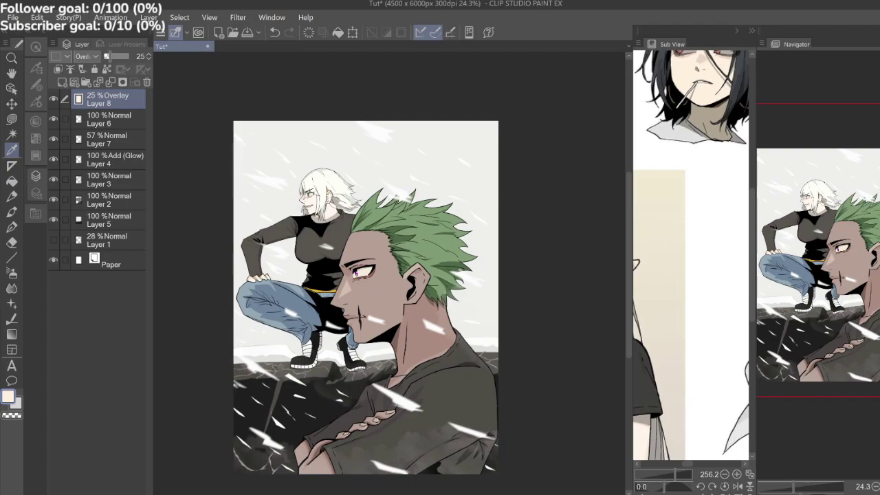
{"action": "left_click", "coordinate": [309, 33]}
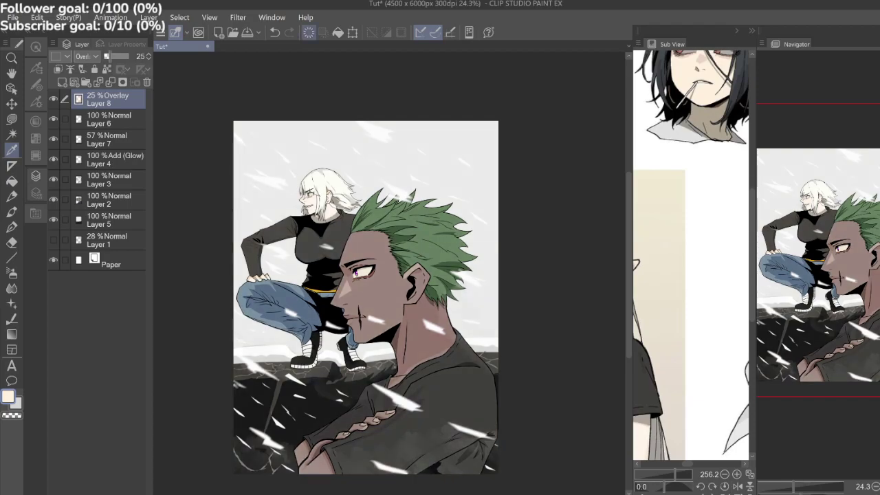
Choose a light orange as the drawing colour and fill Layer 8 with it.
{"action": "key", "text": "alt+Tab"}
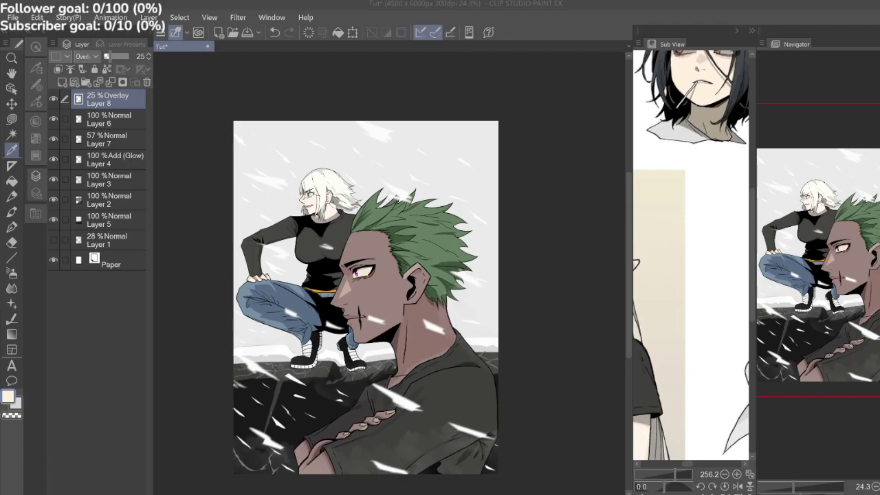
{"action": "key", "text": "Return"}
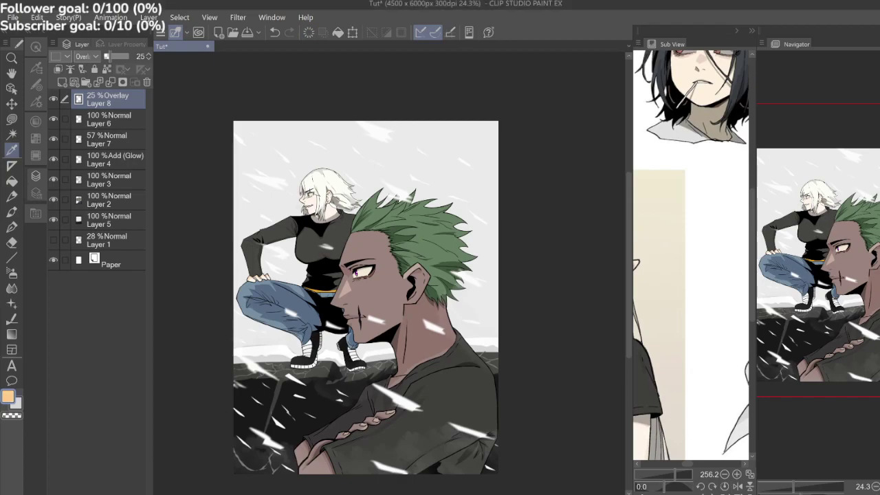
{"action": "left_click", "coordinate": [338, 32]}
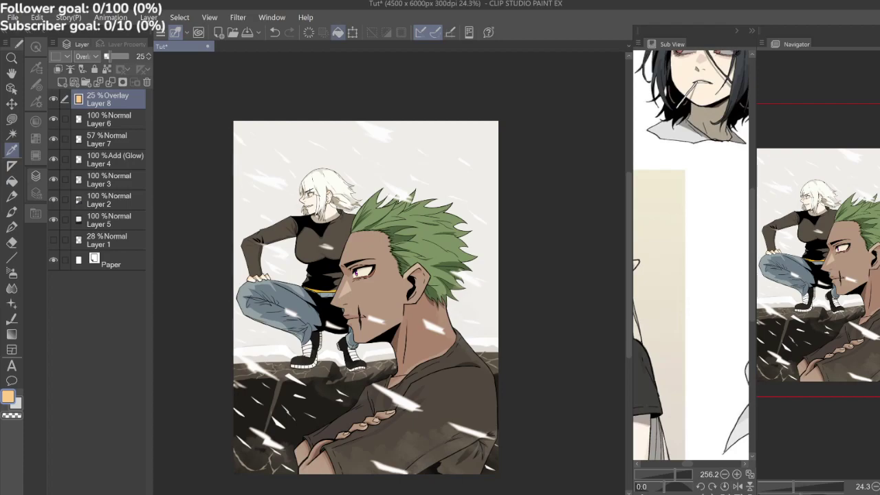
Try opacities of 100% and 47% on Layer 8, undoing each change and keeping the orange fill.
{"action": "left_click_drag", "start_coordinate": [110, 57], "coordinate": [130, 56]}
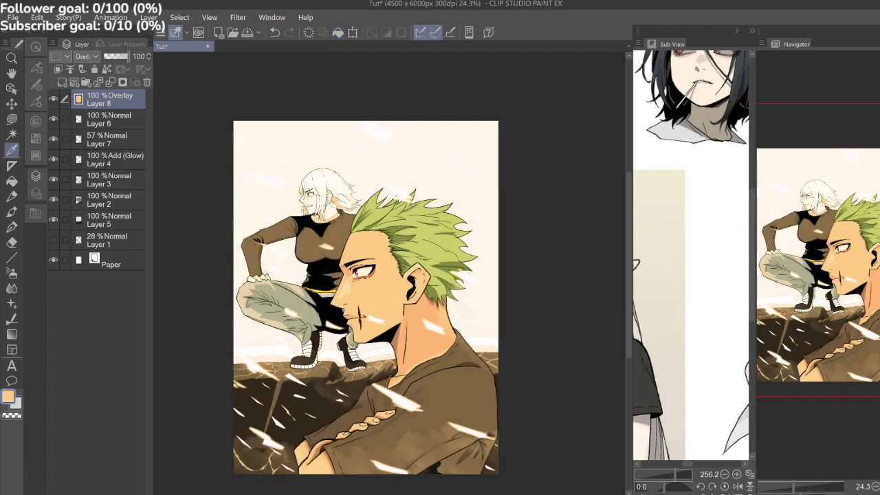
{"action": "key", "text": "ctrl+z"}
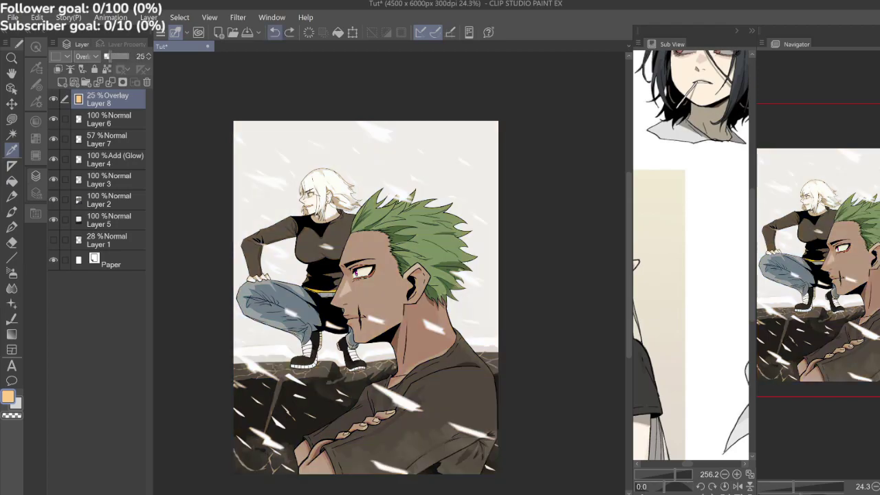
{"action": "left_click_drag", "start_coordinate": [110, 56], "coordinate": [115, 56]}
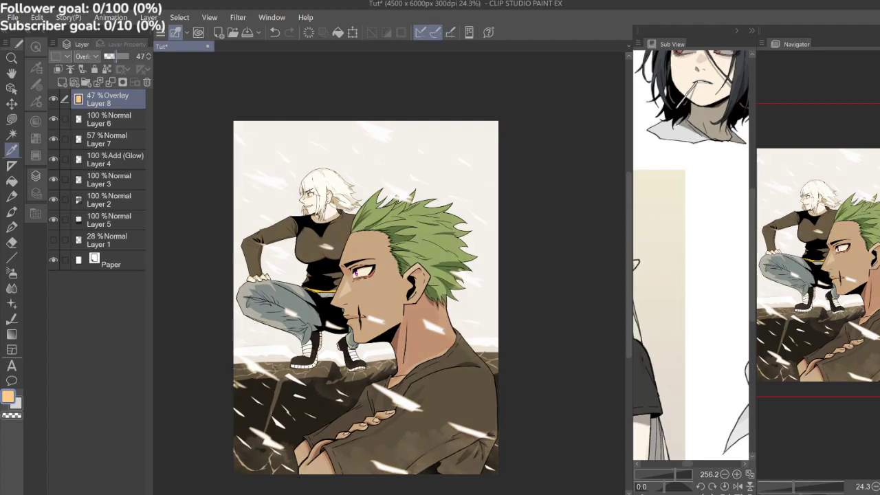
{"action": "key", "text": "ctrl+z"}
{"action": "key", "text": "ctrl+z"}
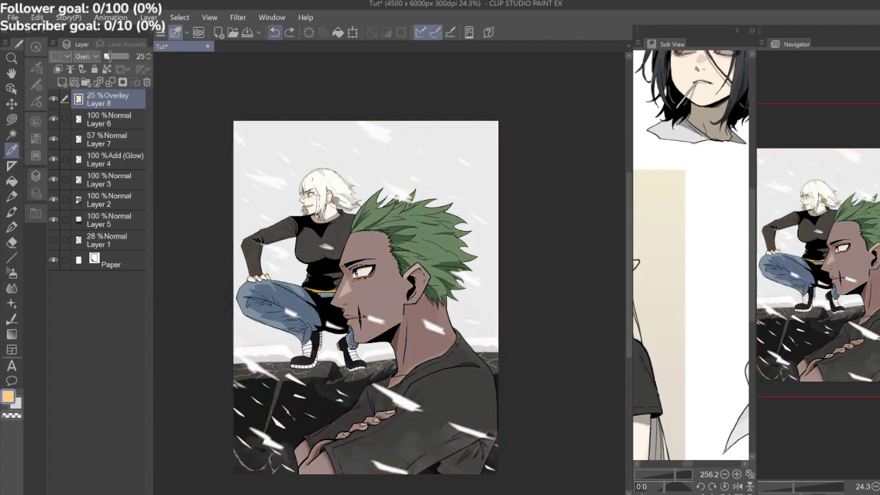
{"action": "key", "text": "ctrl+y"}
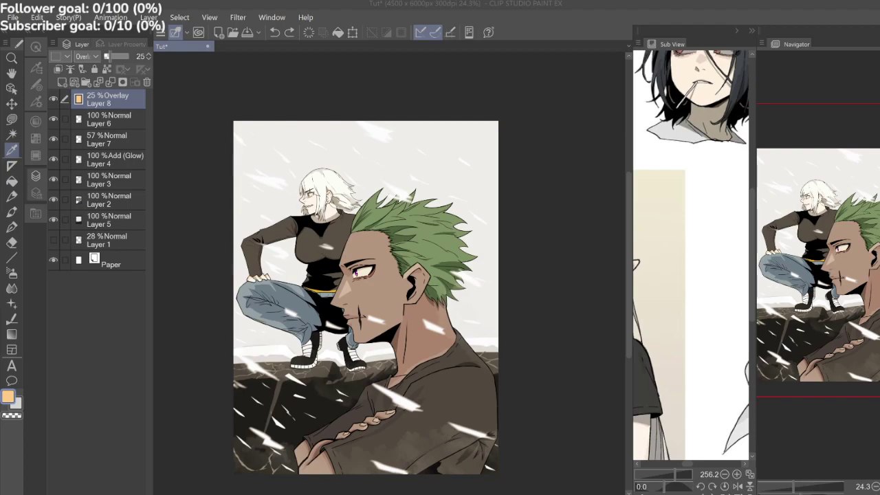
Replace the orange fill on Layer 8 with light blue, then try a slightly more cyan blue.
{"action": "key", "text": "Return"}
{"action": "left_click", "coordinate": [308, 32]}
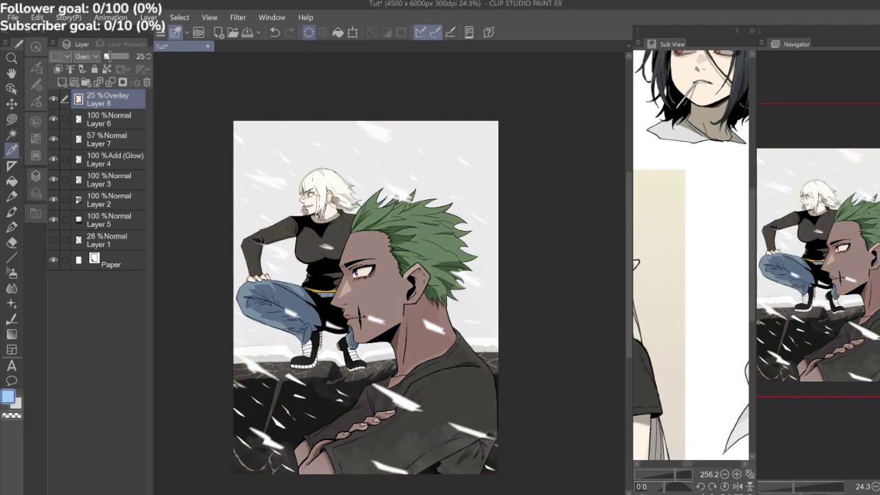
{"action": "left_click", "coordinate": [338, 33]}
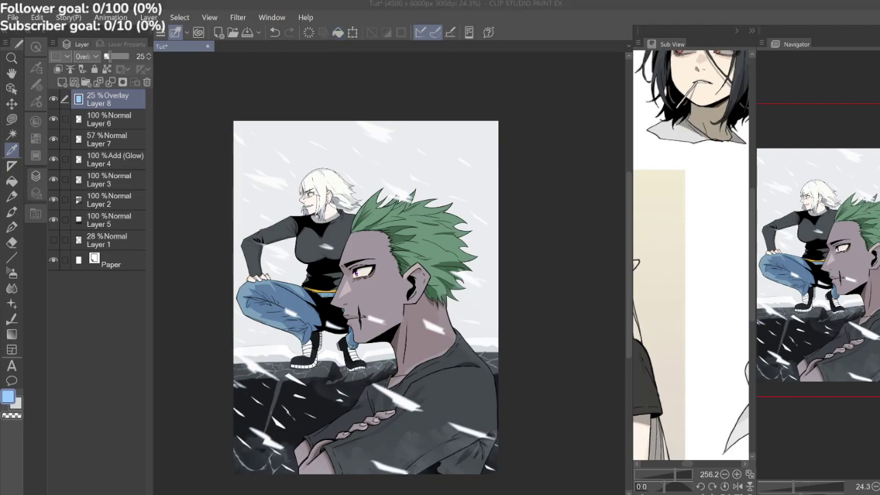
{"action": "key", "text": "Return"}
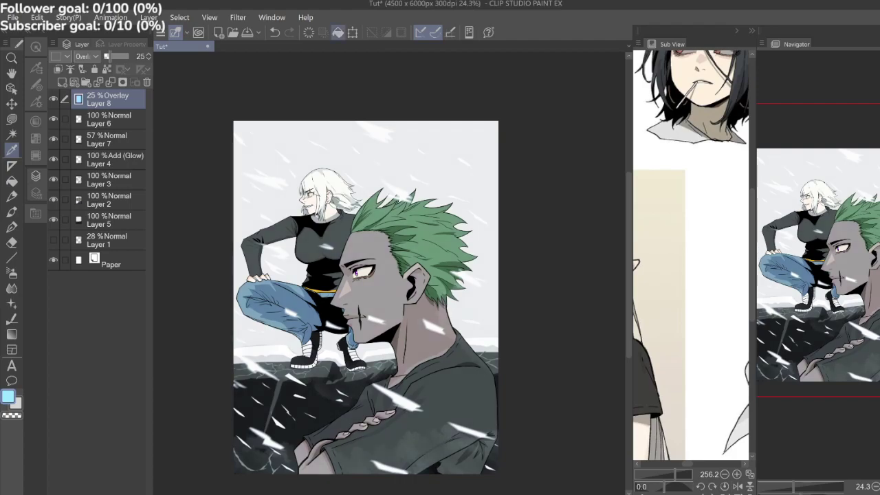
Clear the blue from Layer 8 and fill the layer with bright yellow.
{"action": "left_click", "coordinate": [309, 33]}
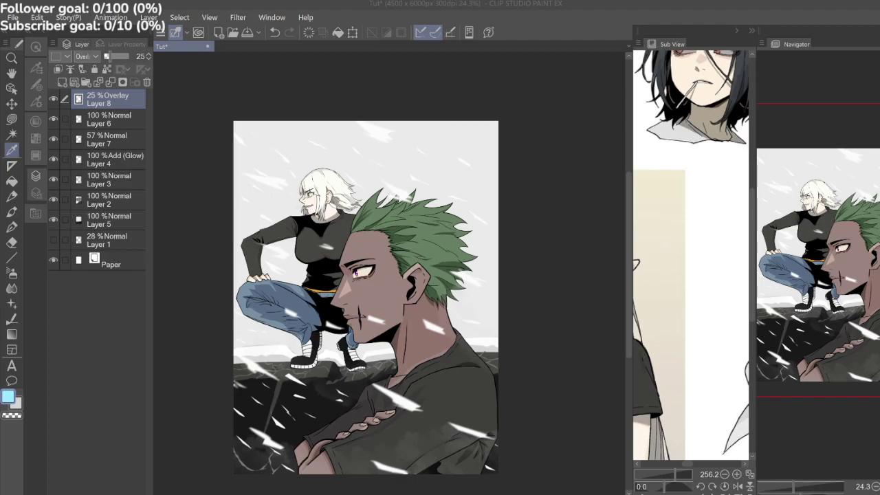
{"action": "key", "text": "Return"}
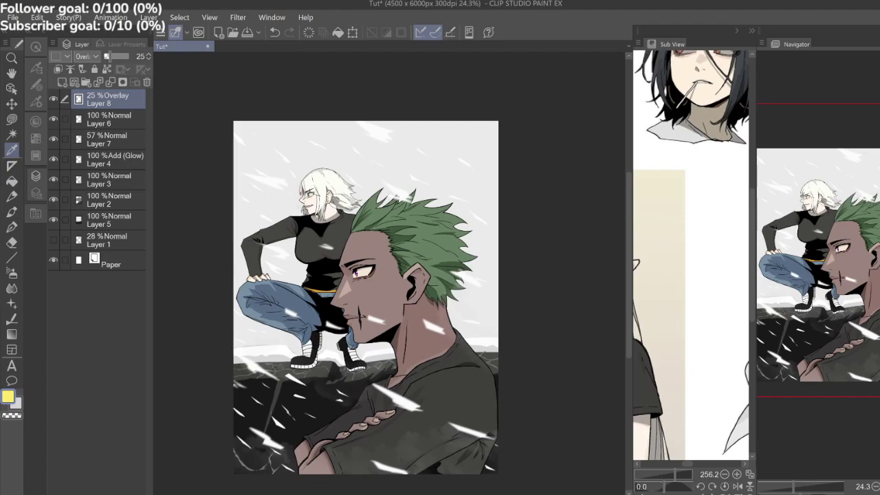
{"action": "left_click", "coordinate": [337, 33]}
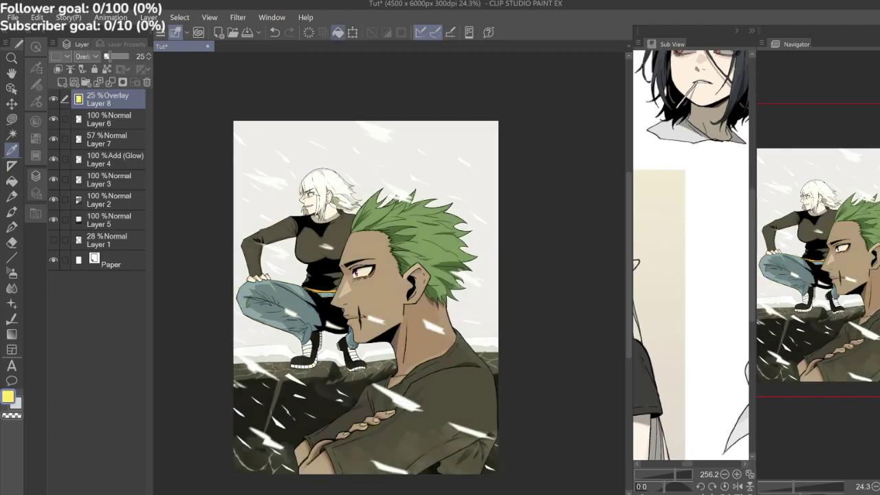
Clear the yellow fill from Layer 8 and save the illustration.
{"action": "key", "text": "Delete"}
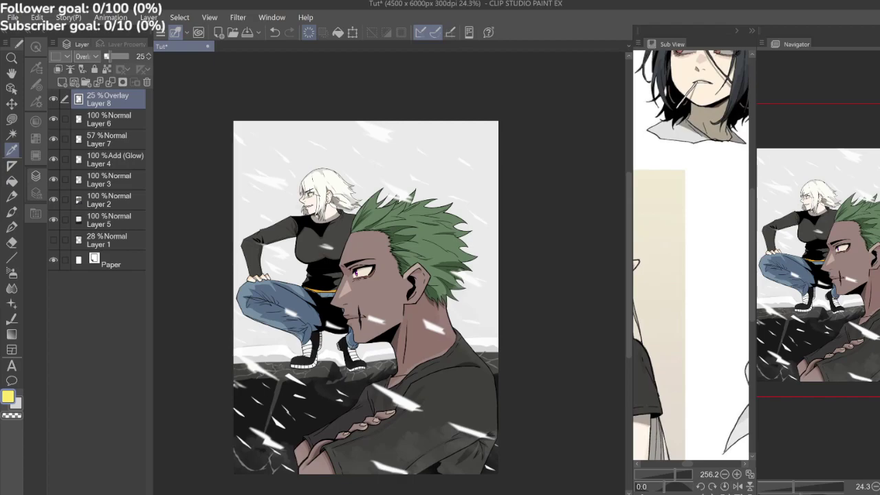
{"action": "key", "text": "ctrl+s"}
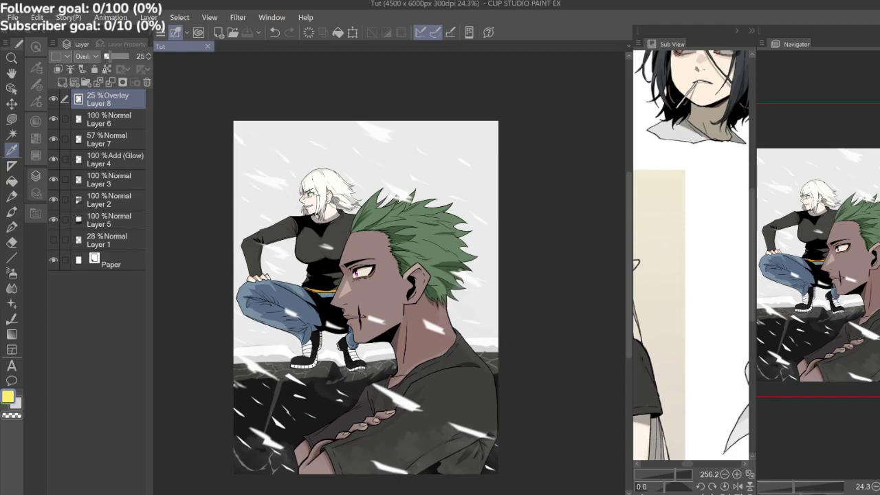
On Layer 2, lasso-fill grey shadows on the white sole and laced front of the woman's boot nearer the picture's left edge.
{"action": "scroll", "coordinate": [276, 351], "scroll_direction": "up", "scroll_amount": 3}
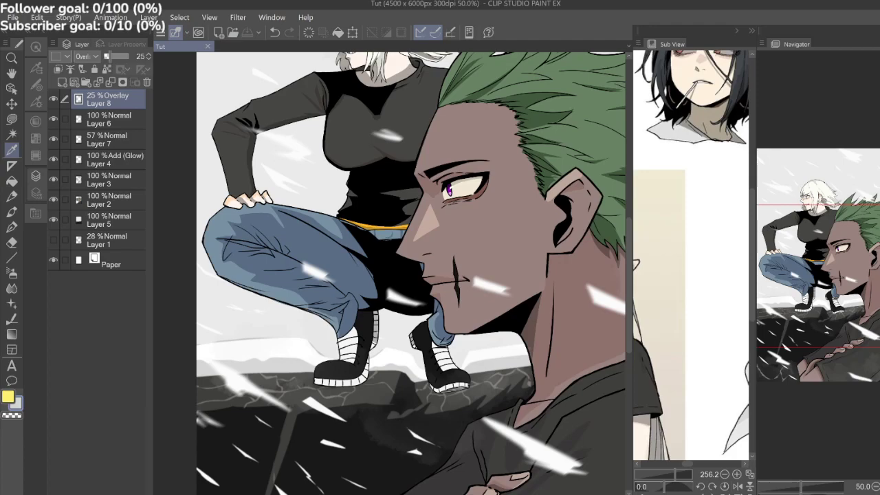
{"action": "scroll", "coordinate": [412, 319], "scroll_direction": "up", "scroll_amount": 3}
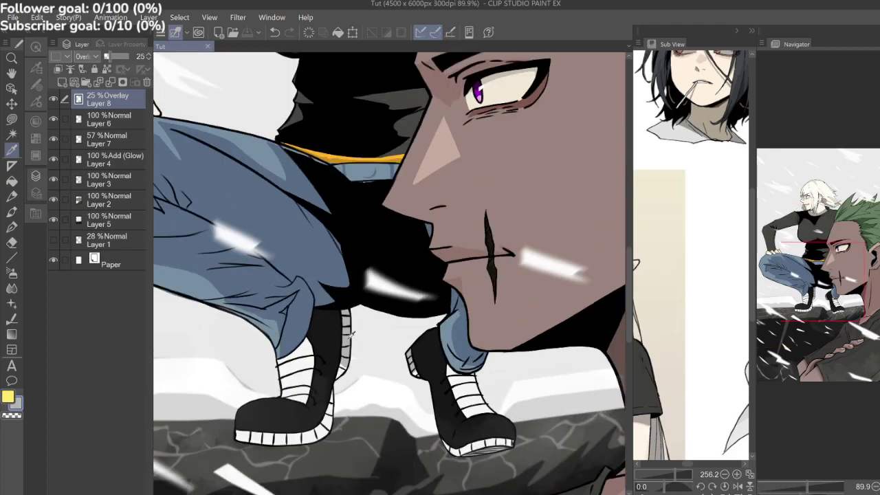
{"action": "key", "text": "m"}
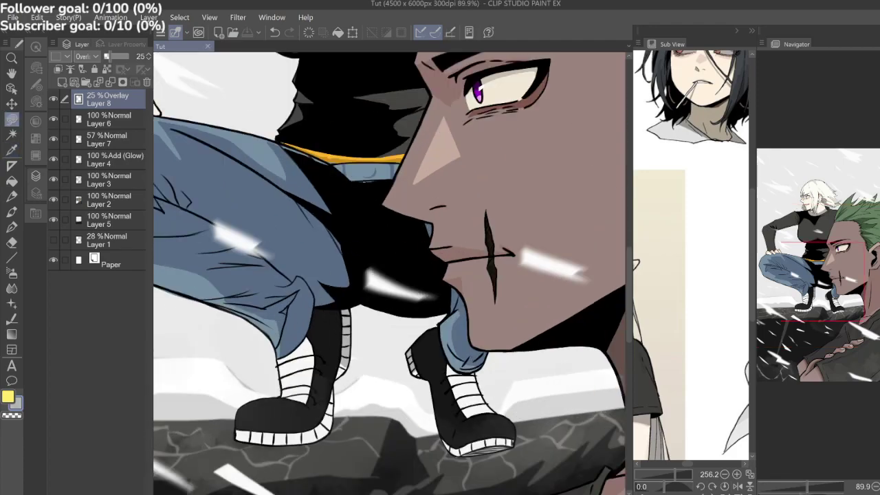
{"action": "left_click", "coordinate": [110, 200]}
{"action": "scroll", "coordinate": [268, 413], "scroll_direction": "up", "scroll_amount": 4}
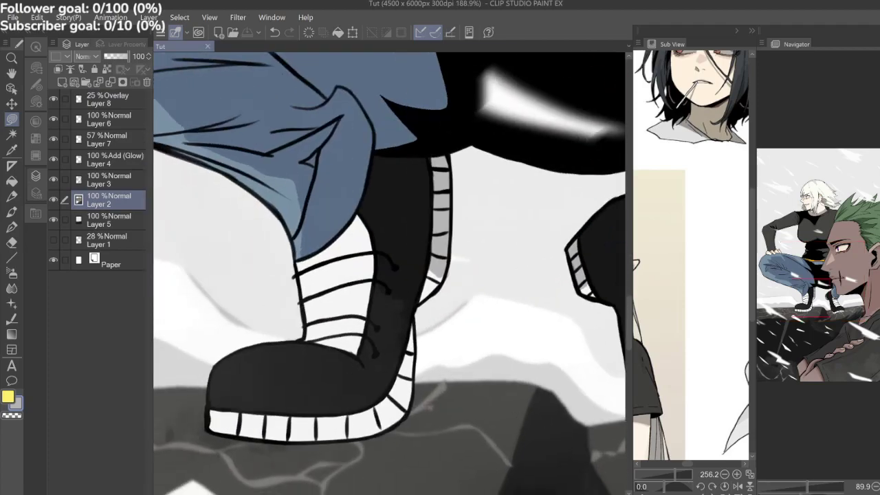
{"action": "mouse_move", "coordinate": [212, 421]}
{"action": "left_mouse_down"}
{"action": "mouse_move", "coordinate": [327, 431]}
{"action": "mouse_move", "coordinate": [375, 421]}
{"action": "mouse_move", "coordinate": [402, 398]}
{"action": "mouse_move", "coordinate": [417, 329]}
{"action": "mouse_move", "coordinate": [406, 412]}
{"action": "mouse_move", "coordinate": [383, 427]}
{"action": "mouse_move", "coordinate": [243, 437]}
{"action": "mouse_move", "coordinate": [212, 427]}
{"action": "mouse_move", "coordinate": [209, 414]}
{"action": "left_mouse_up"}
{"action": "left_click_drag", "start_coordinate": [426, 206], "coordinate": [351, 320]}
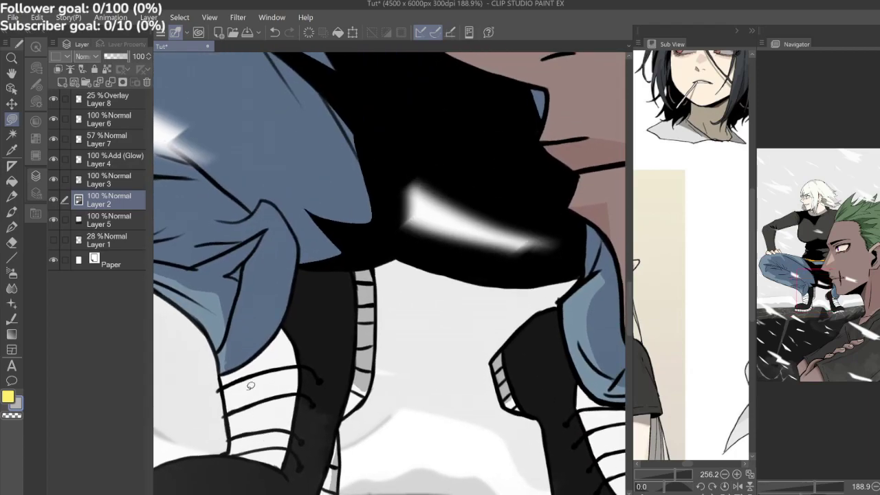
{"action": "mouse_move", "coordinate": [259, 355]}
{"action": "left_mouse_down"}
{"action": "mouse_move", "coordinate": [277, 410]}
{"action": "mouse_move", "coordinate": [259, 454]}
{"action": "mouse_move", "coordinate": [275, 462]}
{"action": "mouse_move", "coordinate": [287, 457]}
{"action": "mouse_move", "coordinate": [303, 376]}
{"action": "mouse_move", "coordinate": [291, 330]}
{"action": "mouse_move", "coordinate": [281, 325]}
{"action": "mouse_move", "coordinate": [265, 347]}
{"action": "left_mouse_up"}
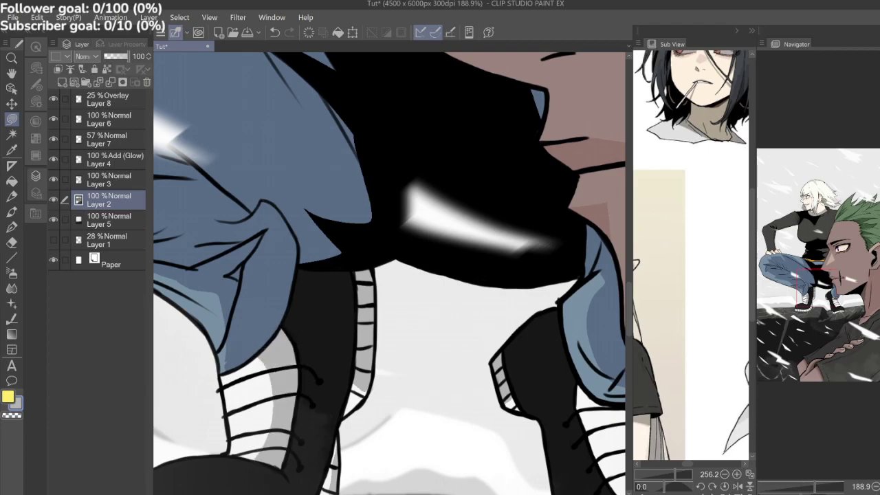
Lasso-fill matching grey shadows on the sole and white laced front of the woman's other boot.
{"action": "left_click_drag", "start_coordinate": [537, 310], "coordinate": [182, 257]}
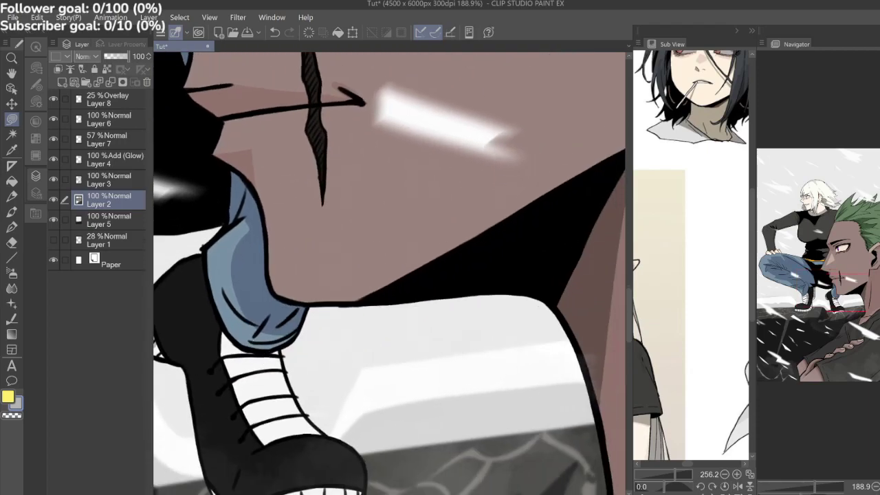
{"action": "left_click_drag", "start_coordinate": [344, 412], "coordinate": [363, 324]}
{"action": "mouse_move", "coordinate": [382, 410]}
{"action": "left_mouse_down"}
{"action": "mouse_move", "coordinate": [330, 406]}
{"action": "mouse_move", "coordinate": [264, 425]}
{"action": "mouse_move", "coordinate": [232, 392]}
{"action": "mouse_move", "coordinate": [235, 407]}
{"action": "mouse_move", "coordinate": [270, 432]}
{"action": "mouse_move", "coordinate": [326, 414]}
{"action": "mouse_move", "coordinate": [381, 412]}
{"action": "left_mouse_up"}
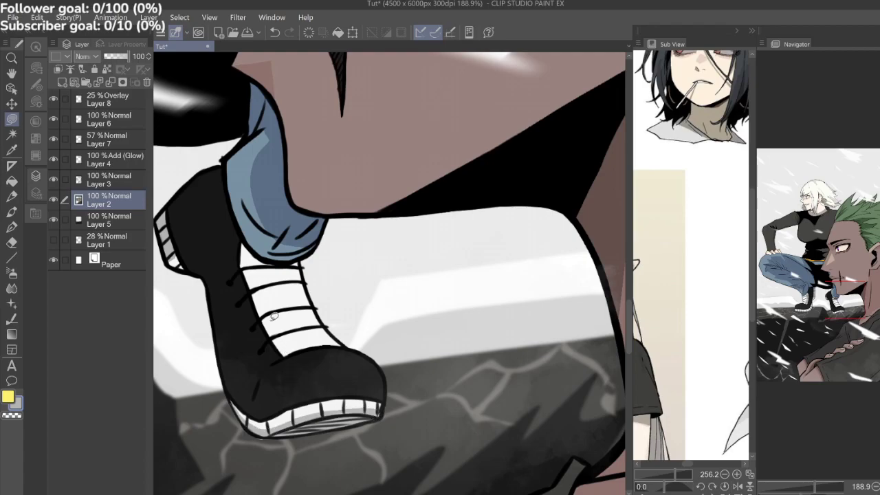
{"action": "mouse_move", "coordinate": [275, 278]}
{"action": "left_mouse_down"}
{"action": "mouse_move", "coordinate": [315, 344]}
{"action": "mouse_move", "coordinate": [288, 354]}
{"action": "mouse_move", "coordinate": [269, 330]}
{"action": "mouse_move", "coordinate": [244, 269]}
{"action": "mouse_move", "coordinate": [245, 235]}
{"action": "mouse_move", "coordinate": [277, 260]}
{"action": "left_mouse_up"}
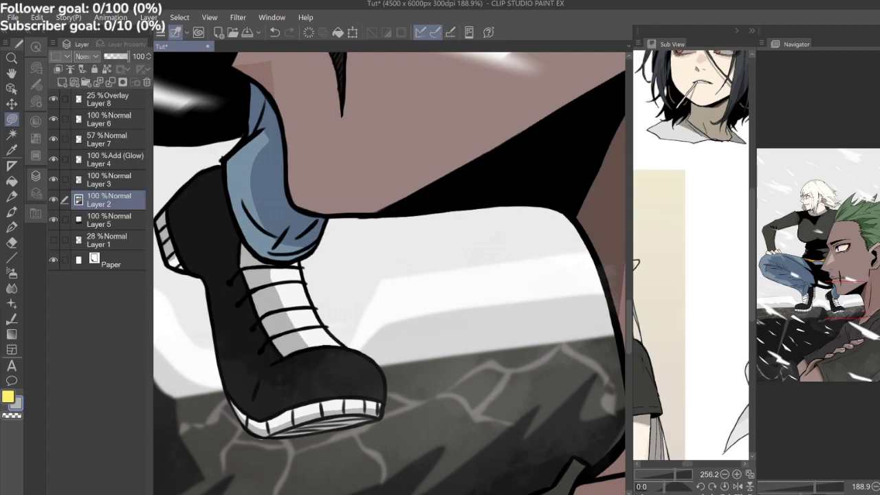
Save the illustration with the new boot shading.
{"action": "scroll", "coordinate": [379, 337], "scroll_direction": "down", "scroll_amount": 3}
{"action": "scroll", "coordinate": [379, 337], "scroll_direction": "down", "scroll_amount": 2}
{"action": "scroll", "coordinate": [389, 273], "scroll_direction": "down", "scroll_amount": 2}
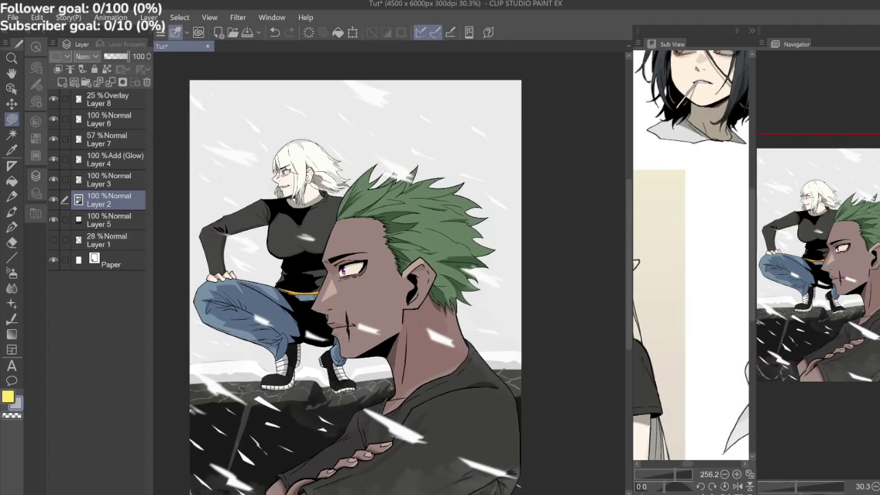
{"action": "key", "text": "ctrl+s"}
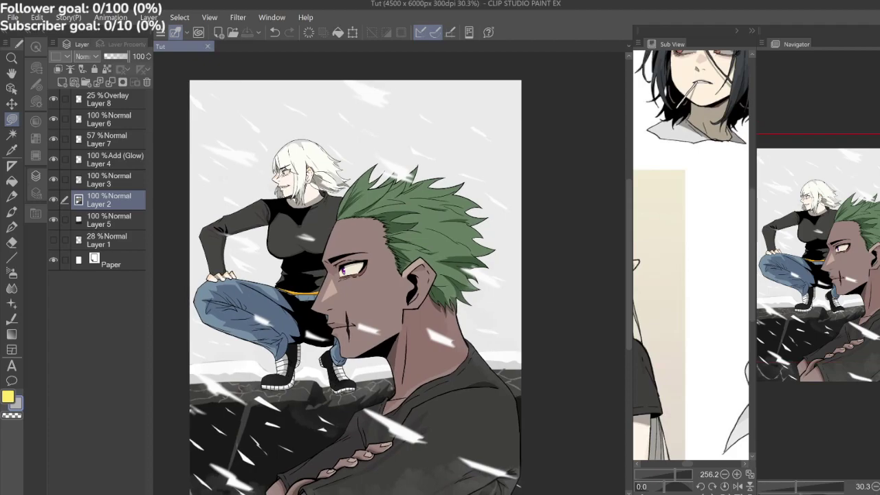
{"action": "scroll", "coordinate": [355, 275], "scroll_direction": "down", "scroll_amount": 3}
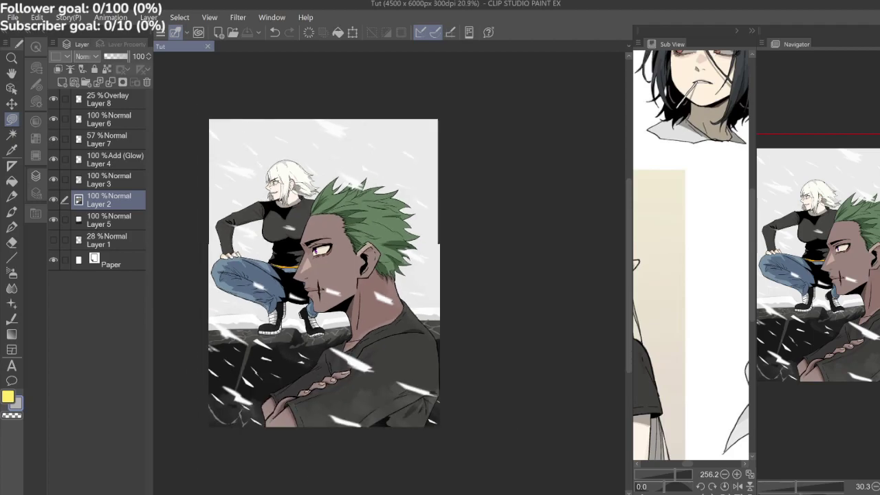
{"action": "left_click_drag", "start_coordinate": [372, 251], "coordinate": [381, 252]}
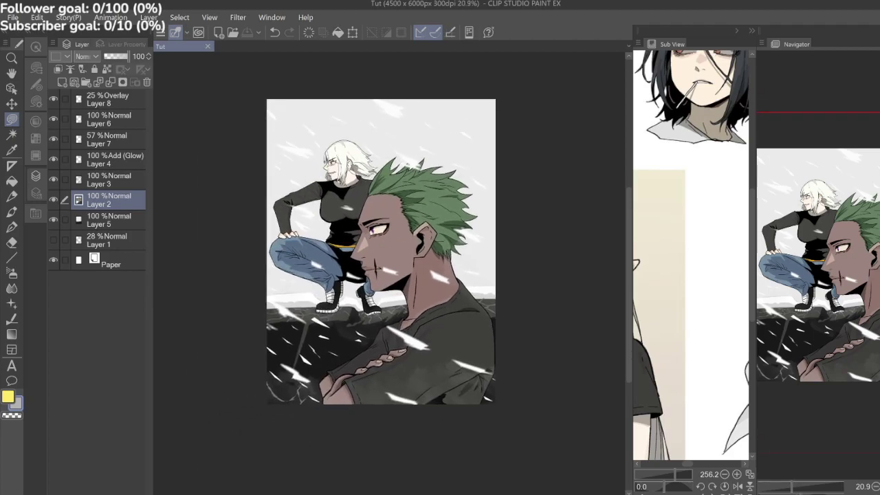
{"action": "key", "text": "ctrl+plus"}
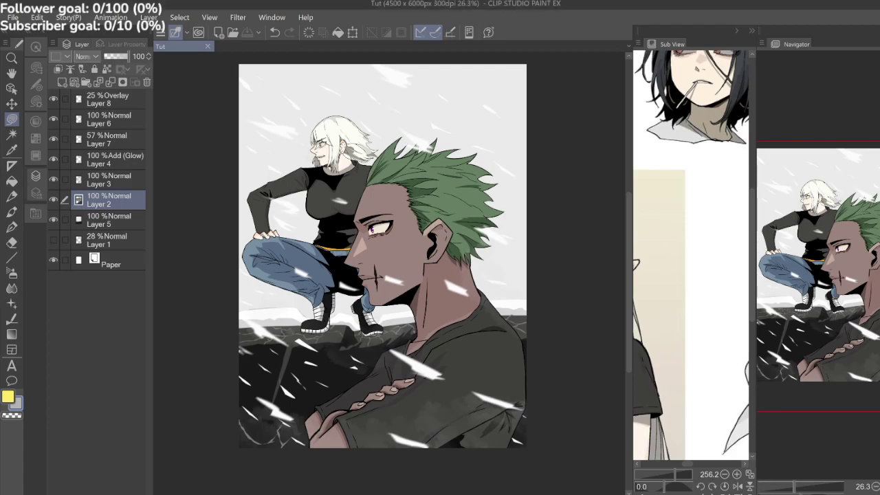
{"action": "left_click_drag", "start_coordinate": [382, 256], "coordinate": [392, 258]}
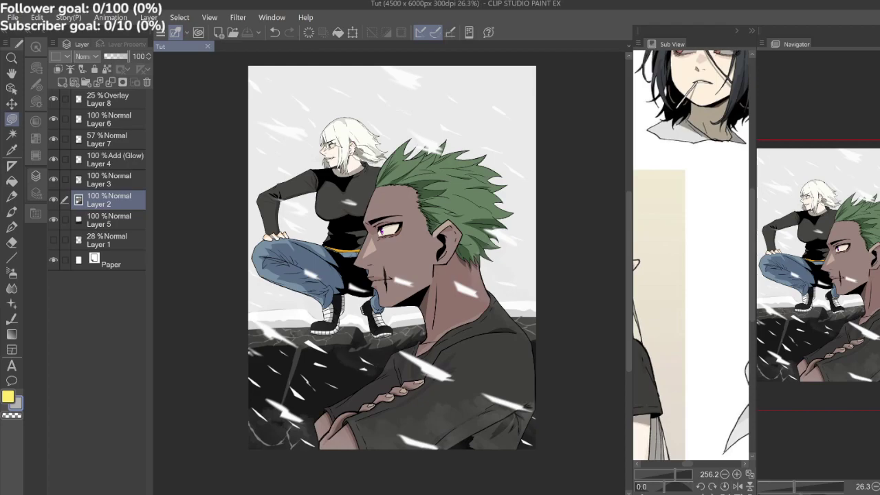
{"action": "scroll", "coordinate": [693, 186], "scroll_direction": "down", "scroll_amount": 4}
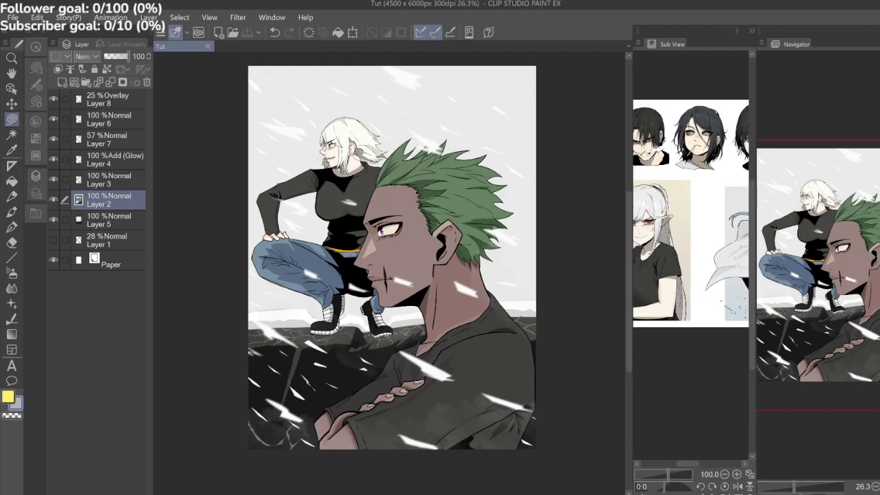